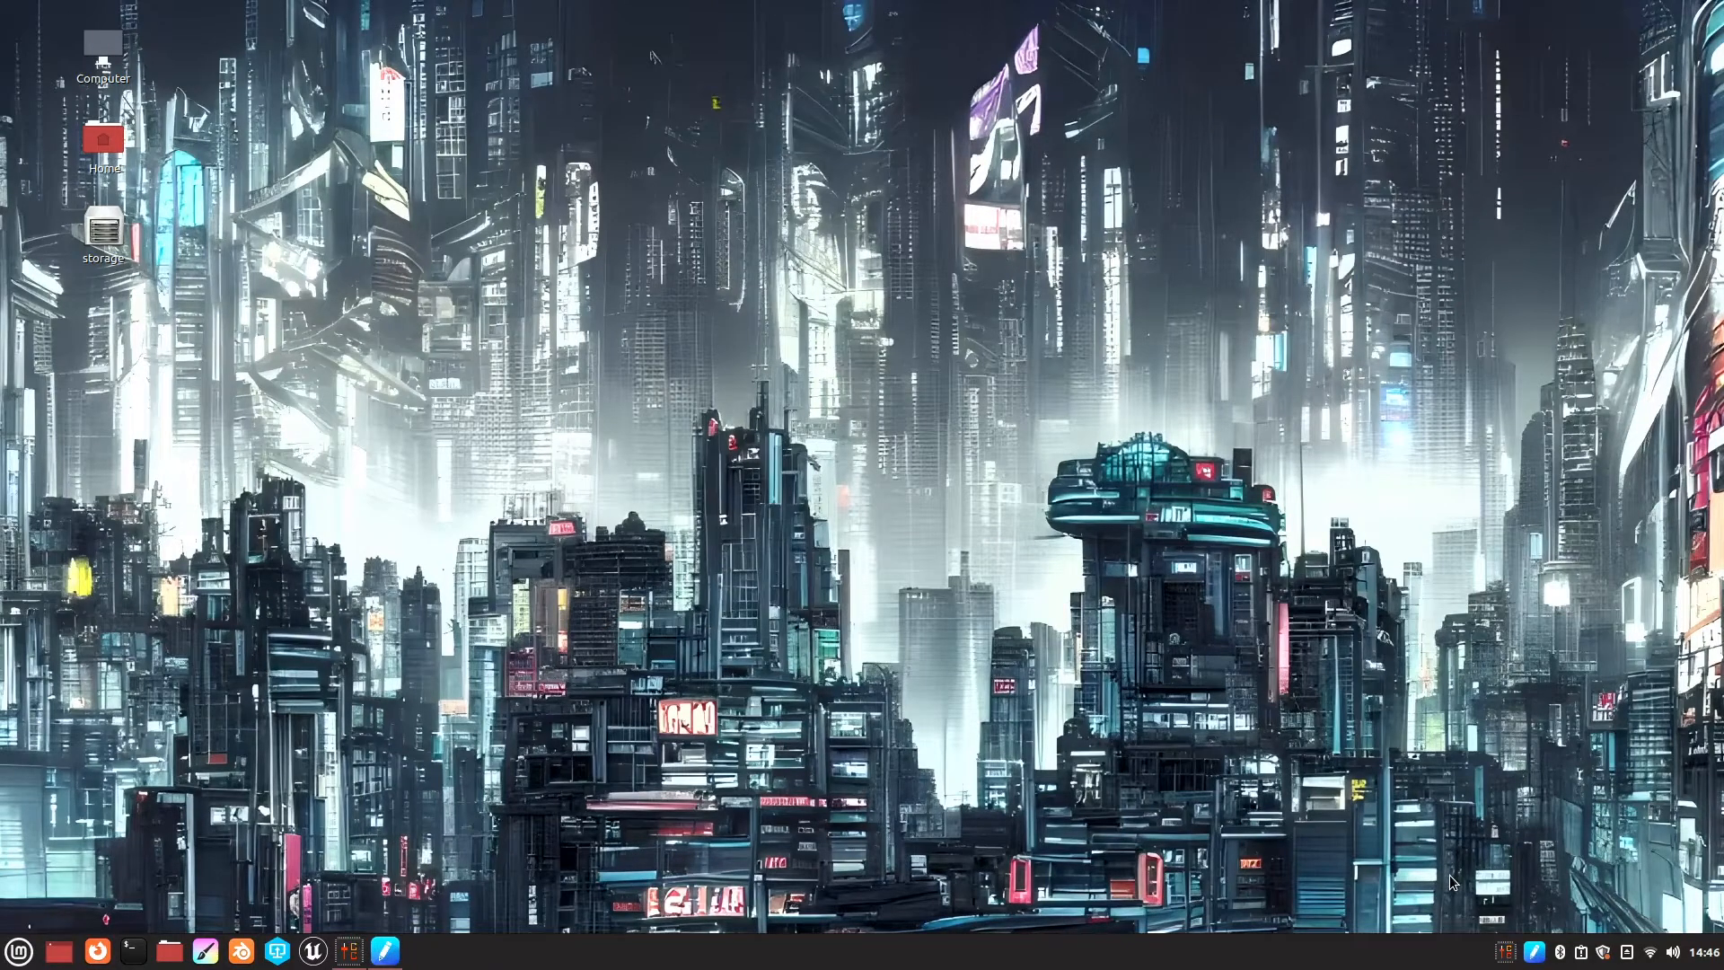
Step: Open the Unreal Engine for Linux download page at unrealengine.com/en-US/linux in Firefox
{"action": "mouse_move", "coordinate": [1703, 949]}
{"action": "left_click", "coordinate": [18, 951]}
{"action": "mouse_move", "coordinate": [171, 615]}
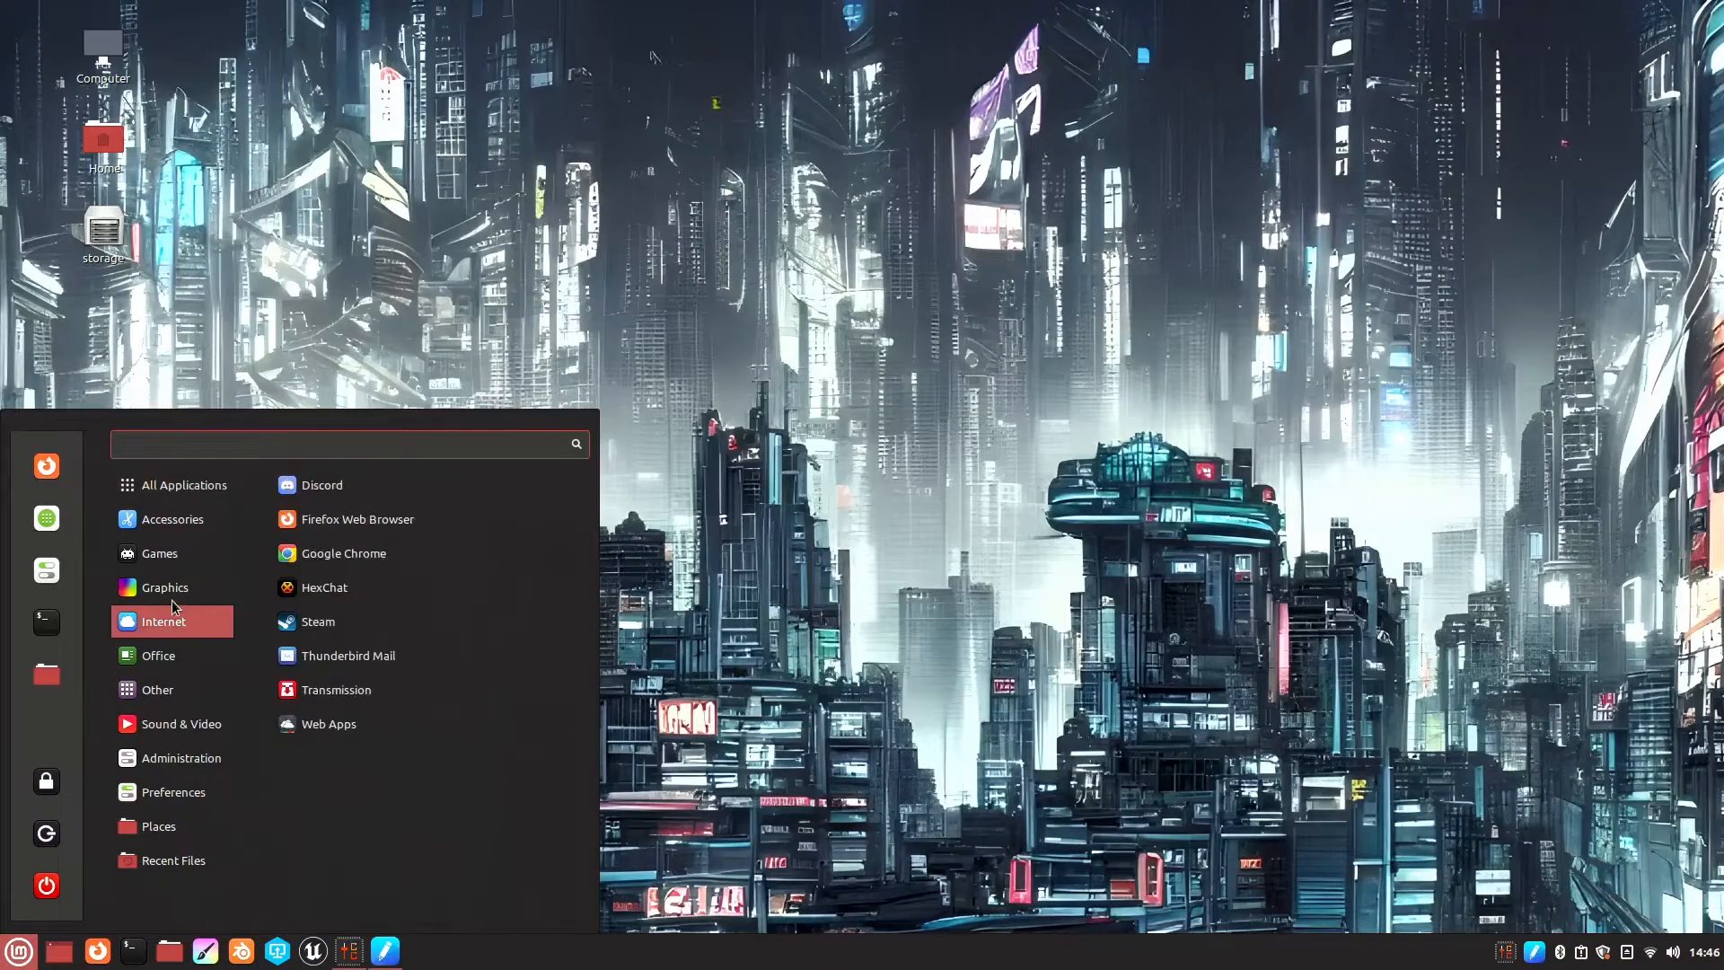
{"action": "left_click", "coordinate": [47, 465]}
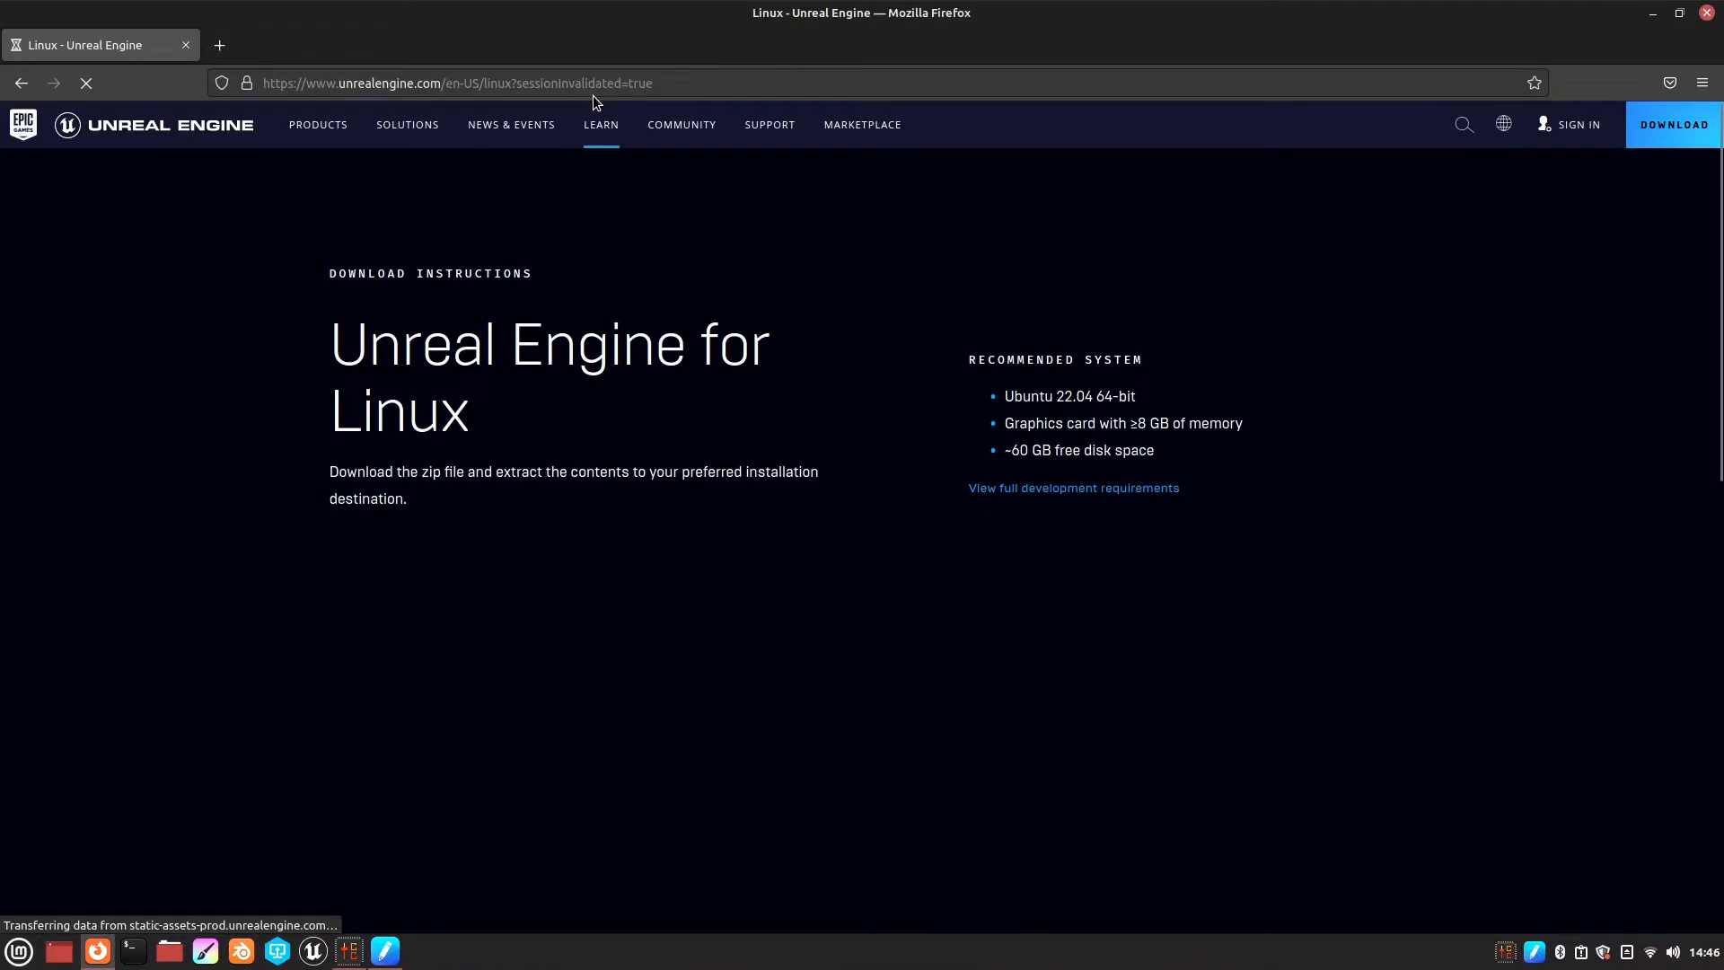
{"action": "left_click", "coordinate": [593, 91]}
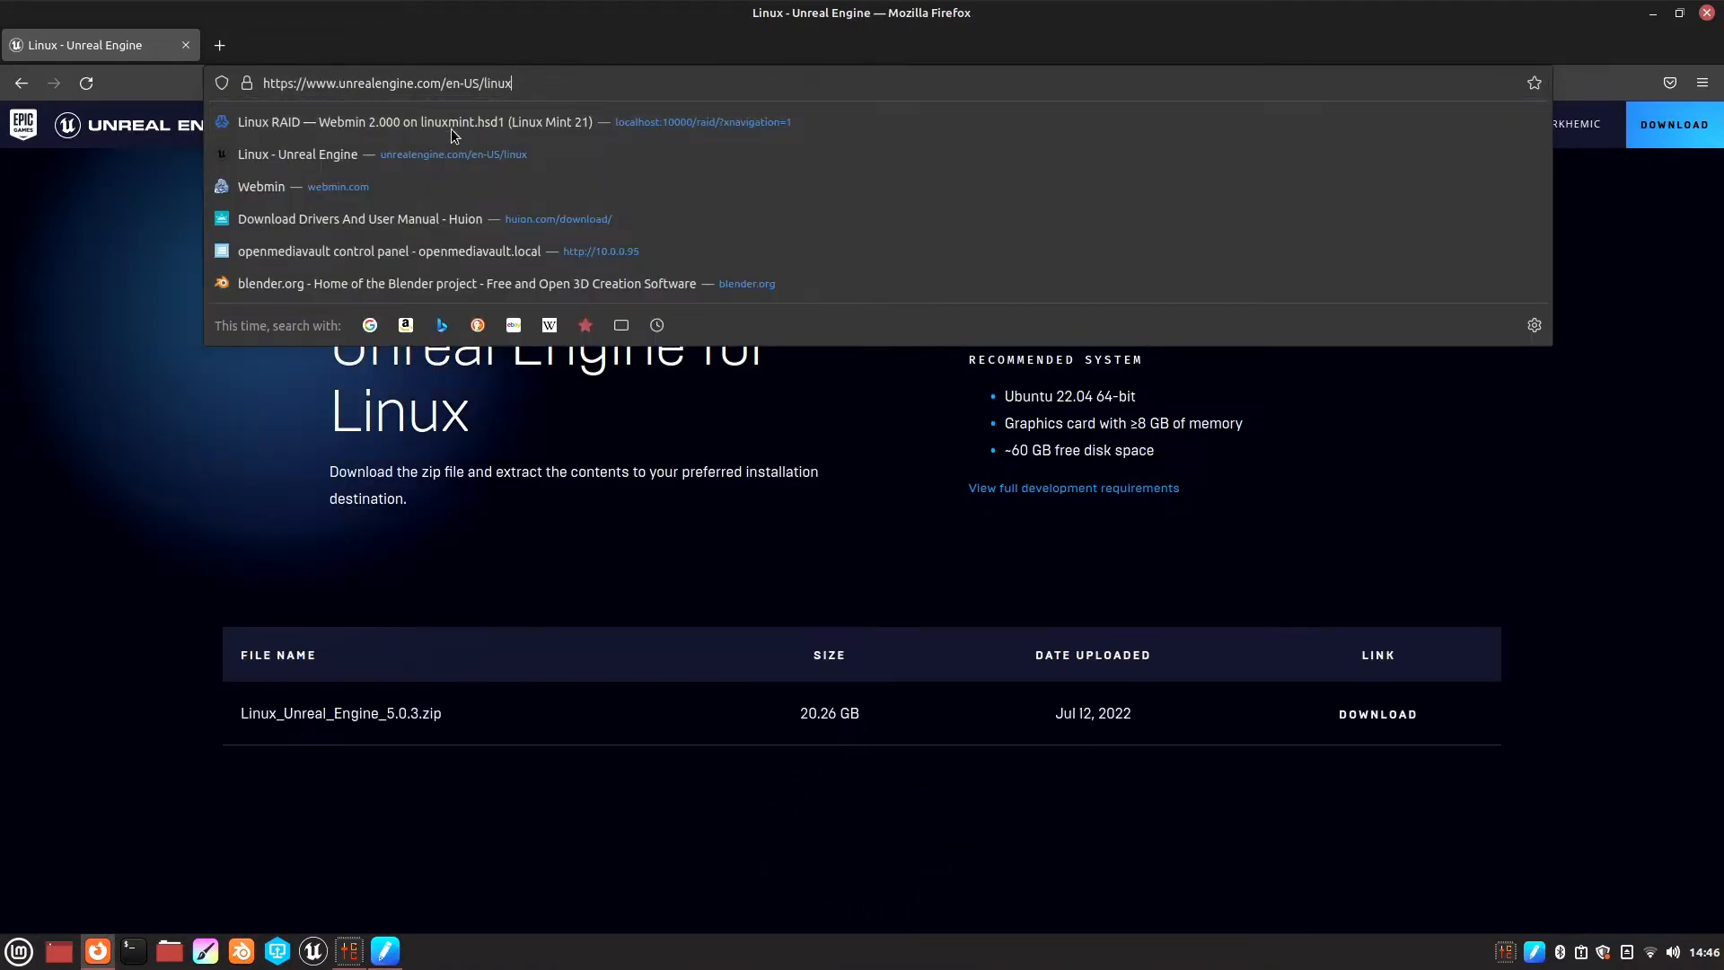
{"action": "left_click", "coordinate": [18, 365]}
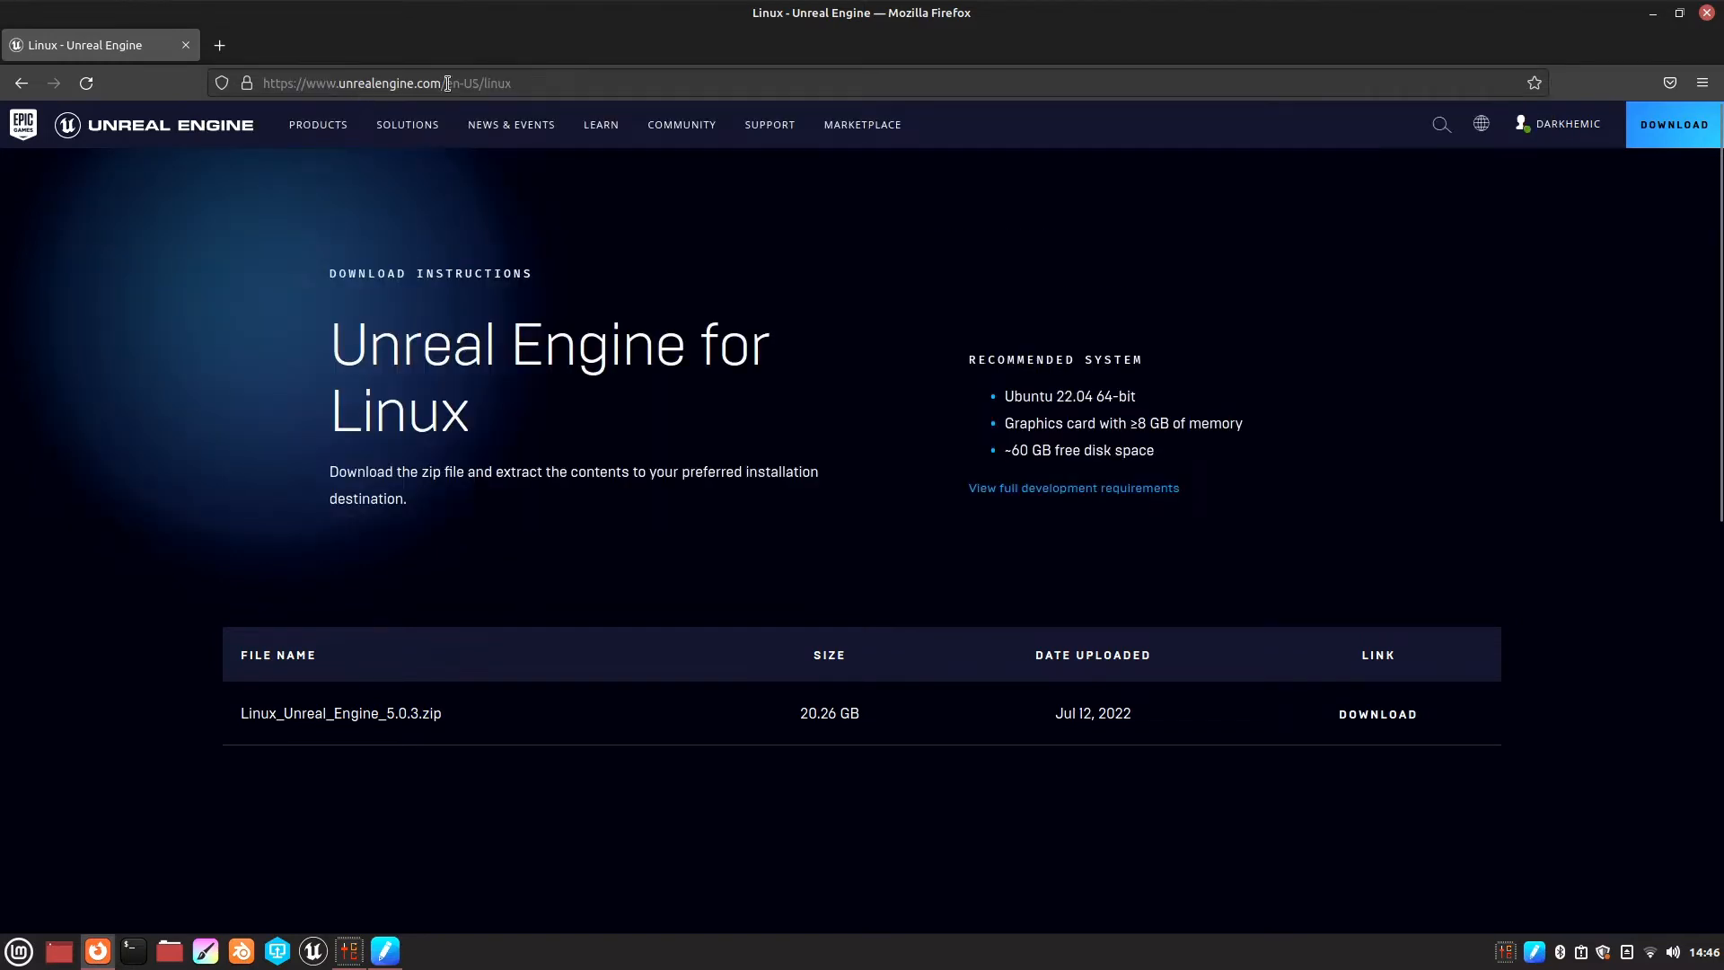
Step: Start downloading Linux_Unreal_Engine_5.0.3.zip from the page and cancel the transfer
{"action": "mouse_move", "coordinate": [594, 112]}
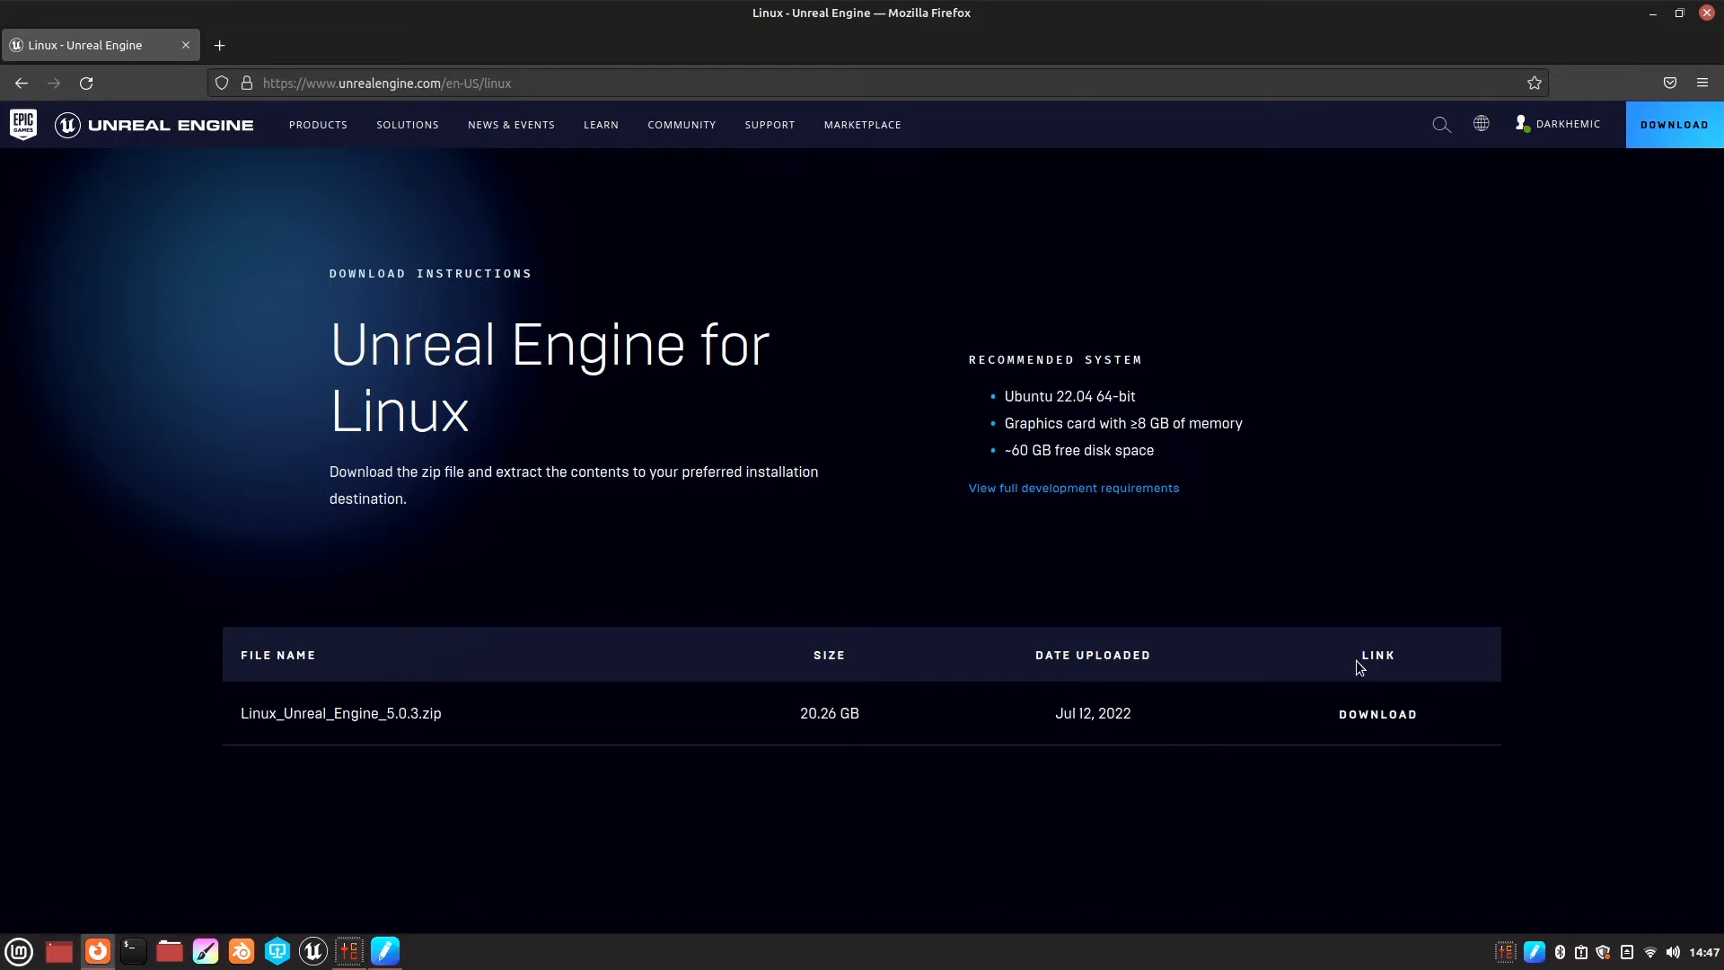
{"action": "left_click", "coordinate": [1371, 721]}
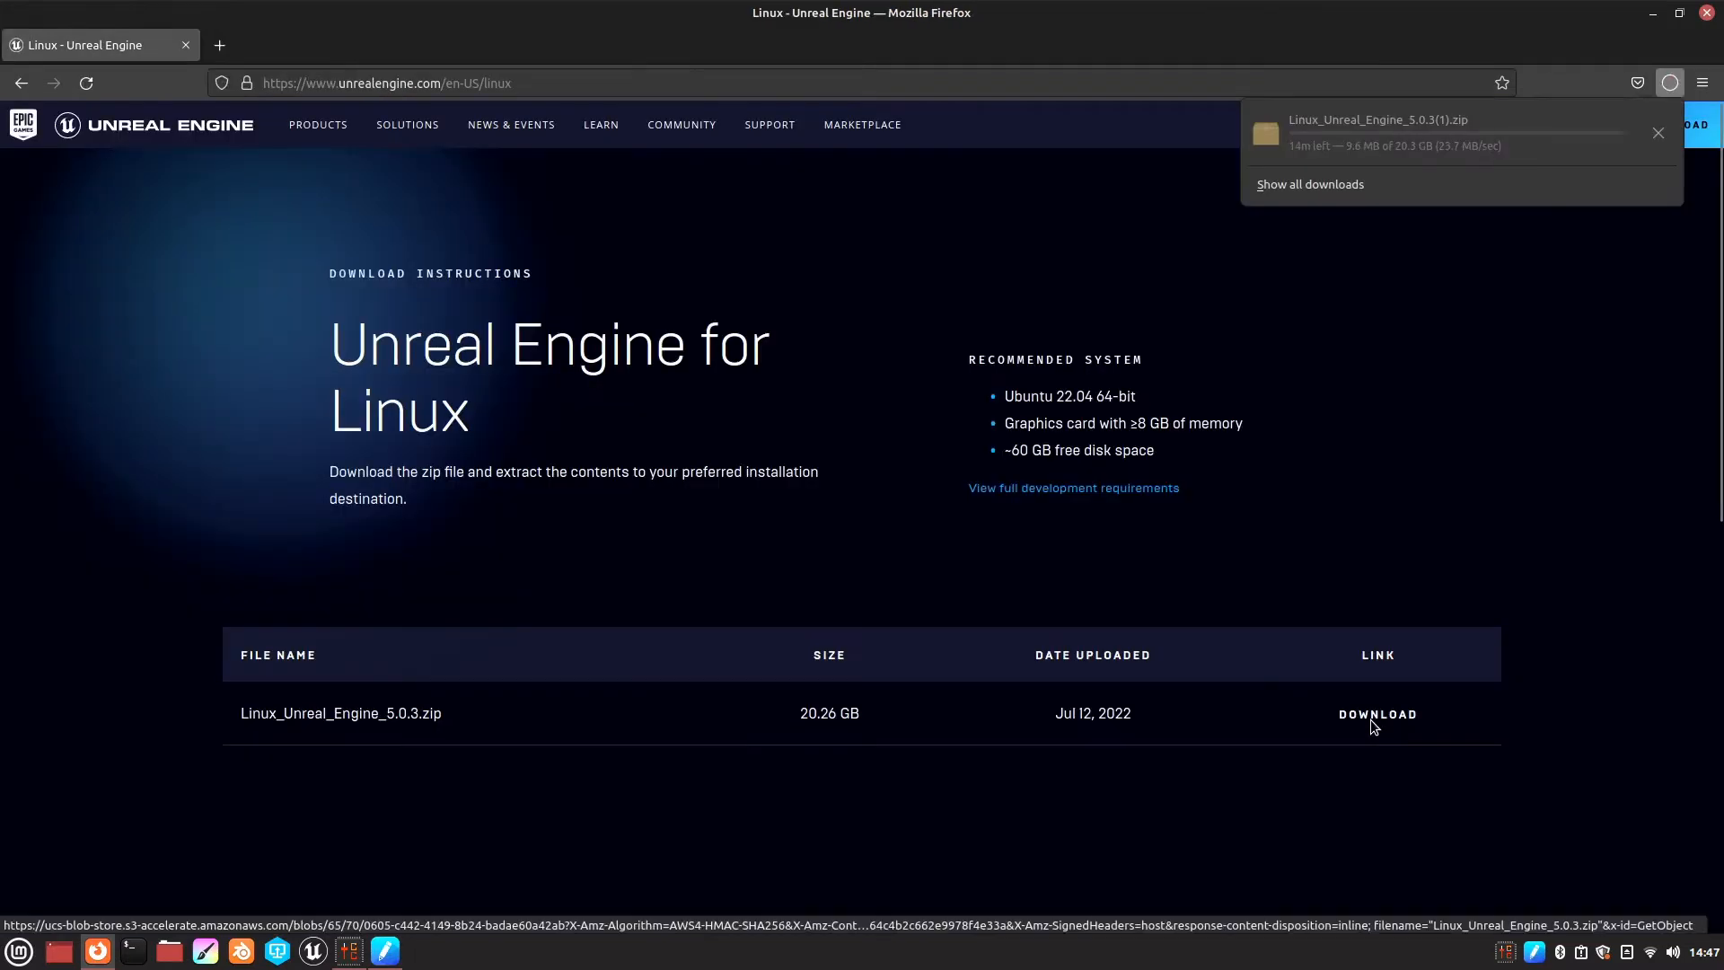
{"action": "left_click", "coordinate": [1657, 133]}
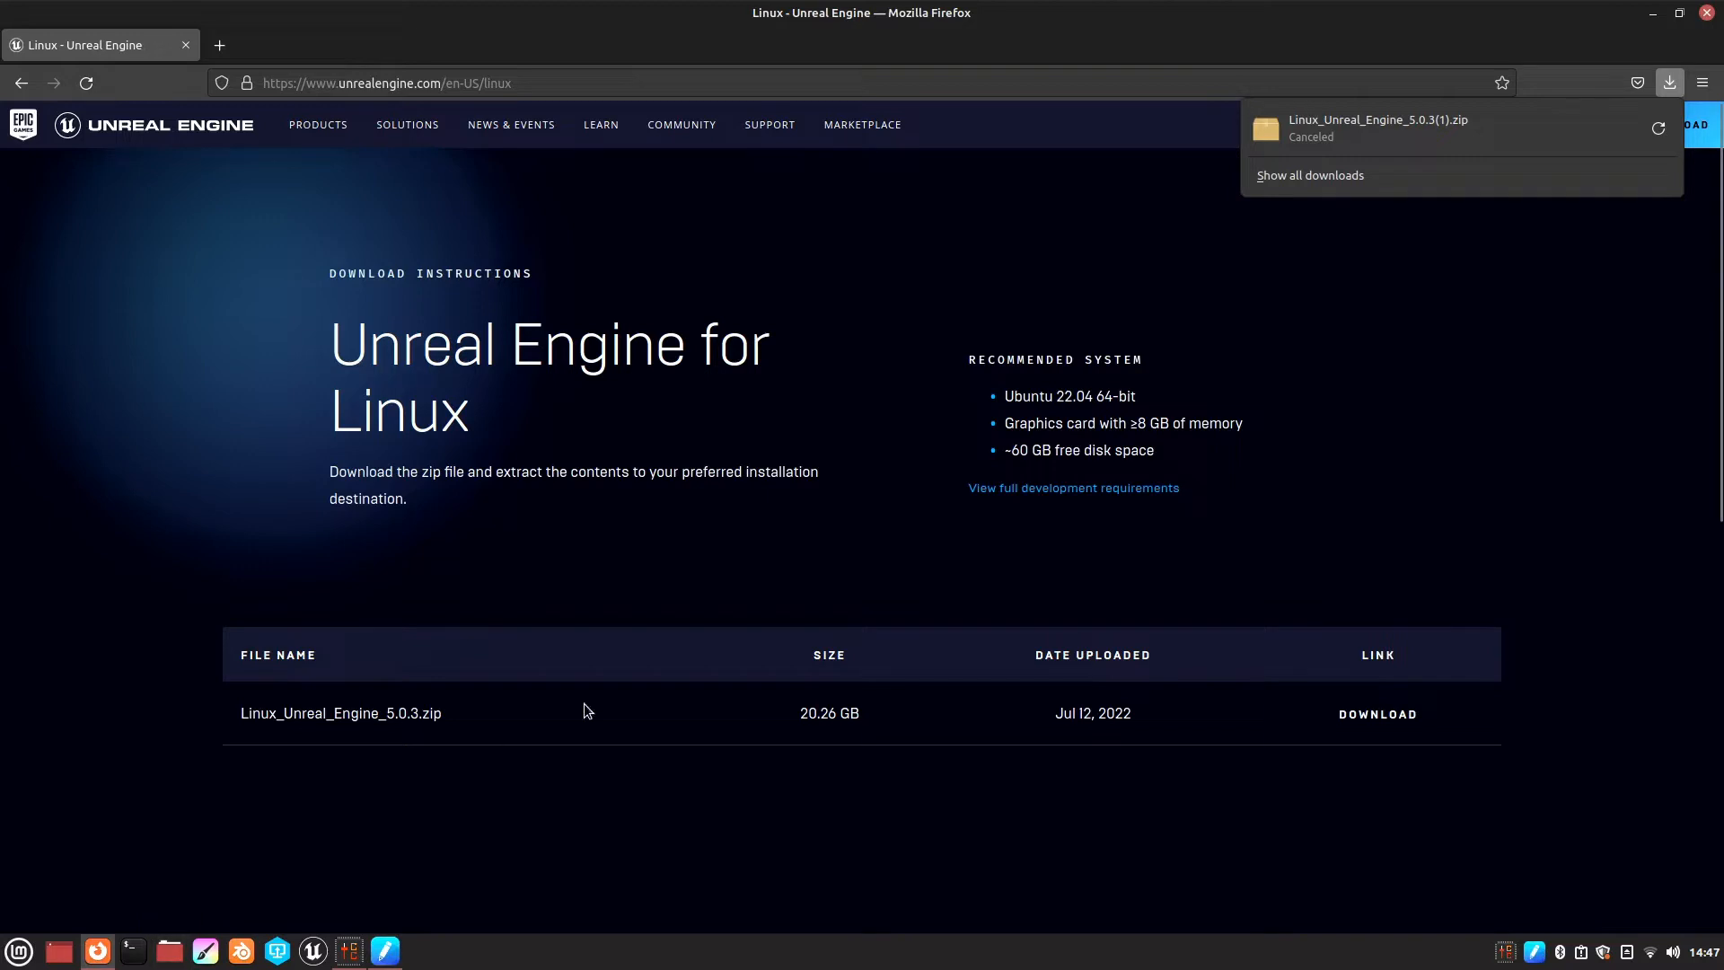
Step: Switch to the Files manager, maximize its window and open the Downloads folder
{"action": "left_click", "coordinate": [169, 955]}
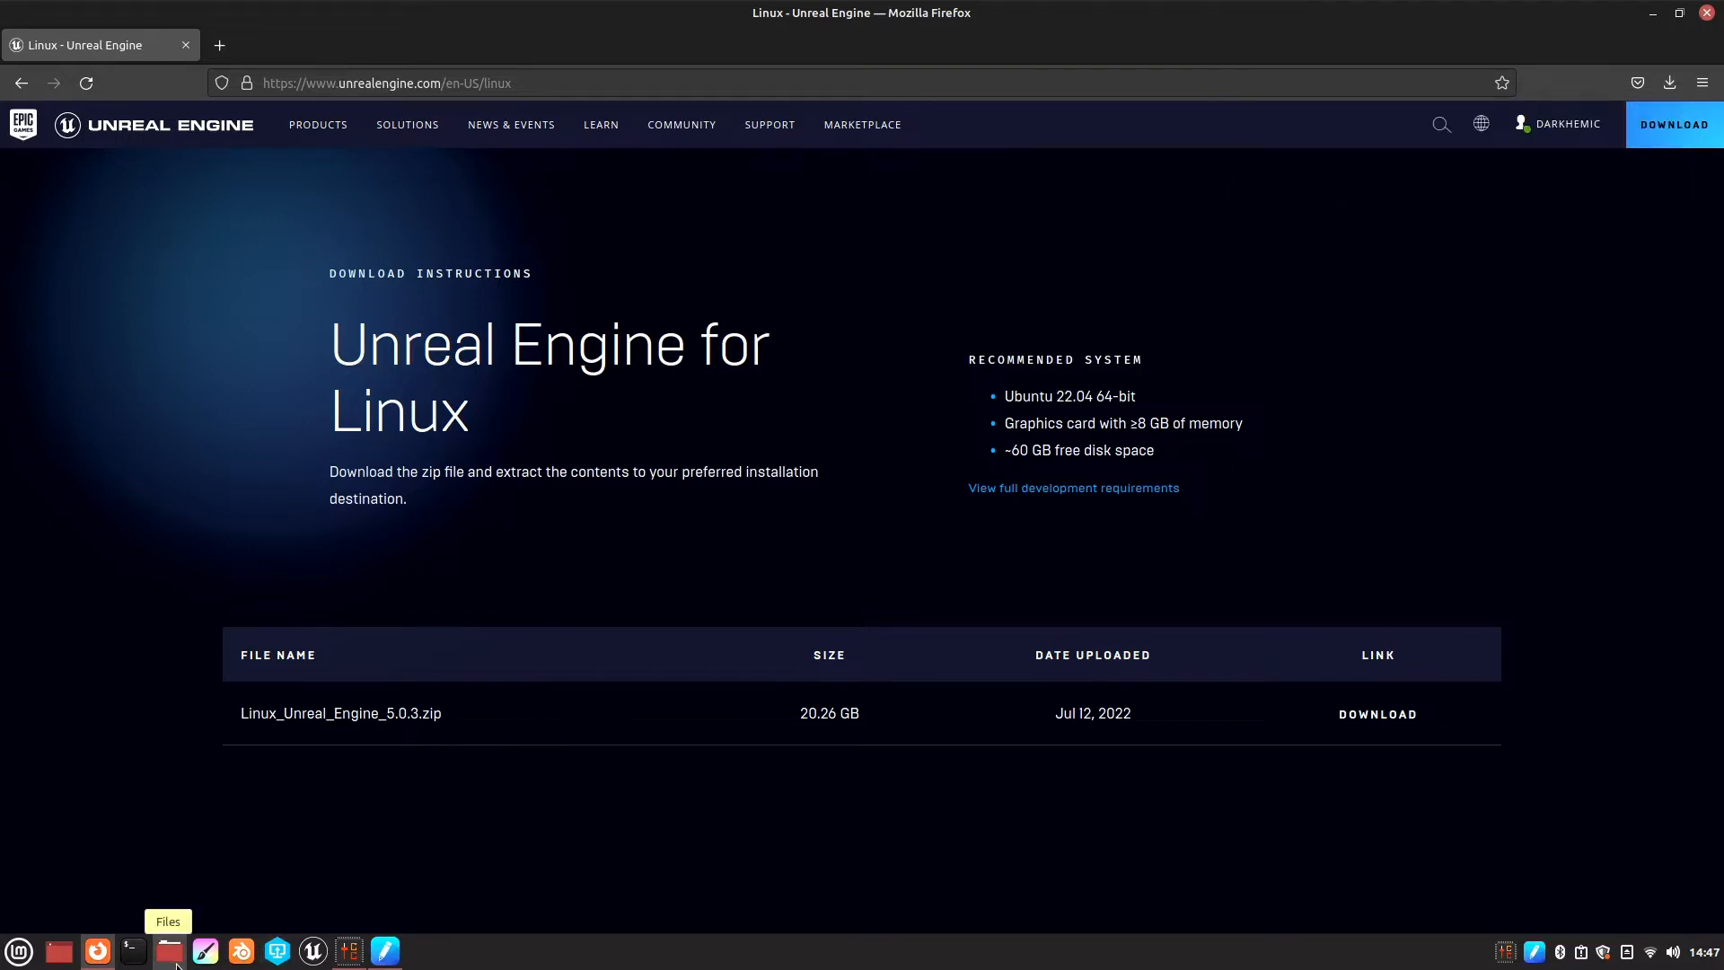
{"action": "left_click", "coordinate": [169, 957]}
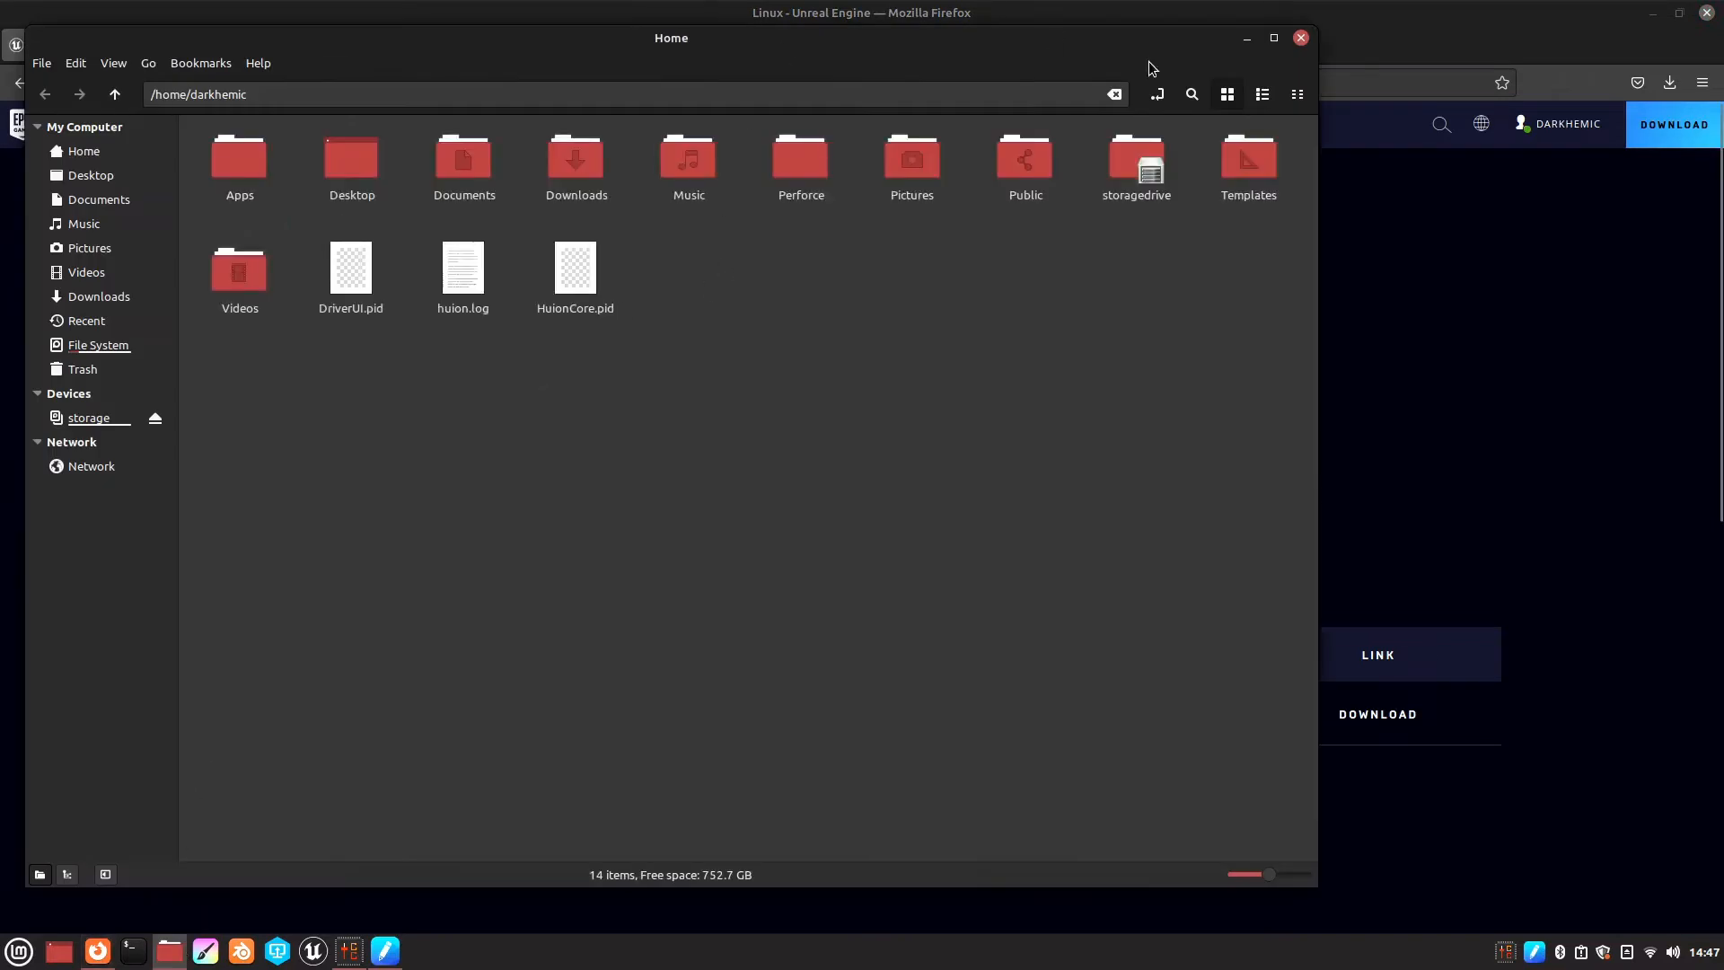
{"action": "left_click", "coordinate": [1273, 39]}
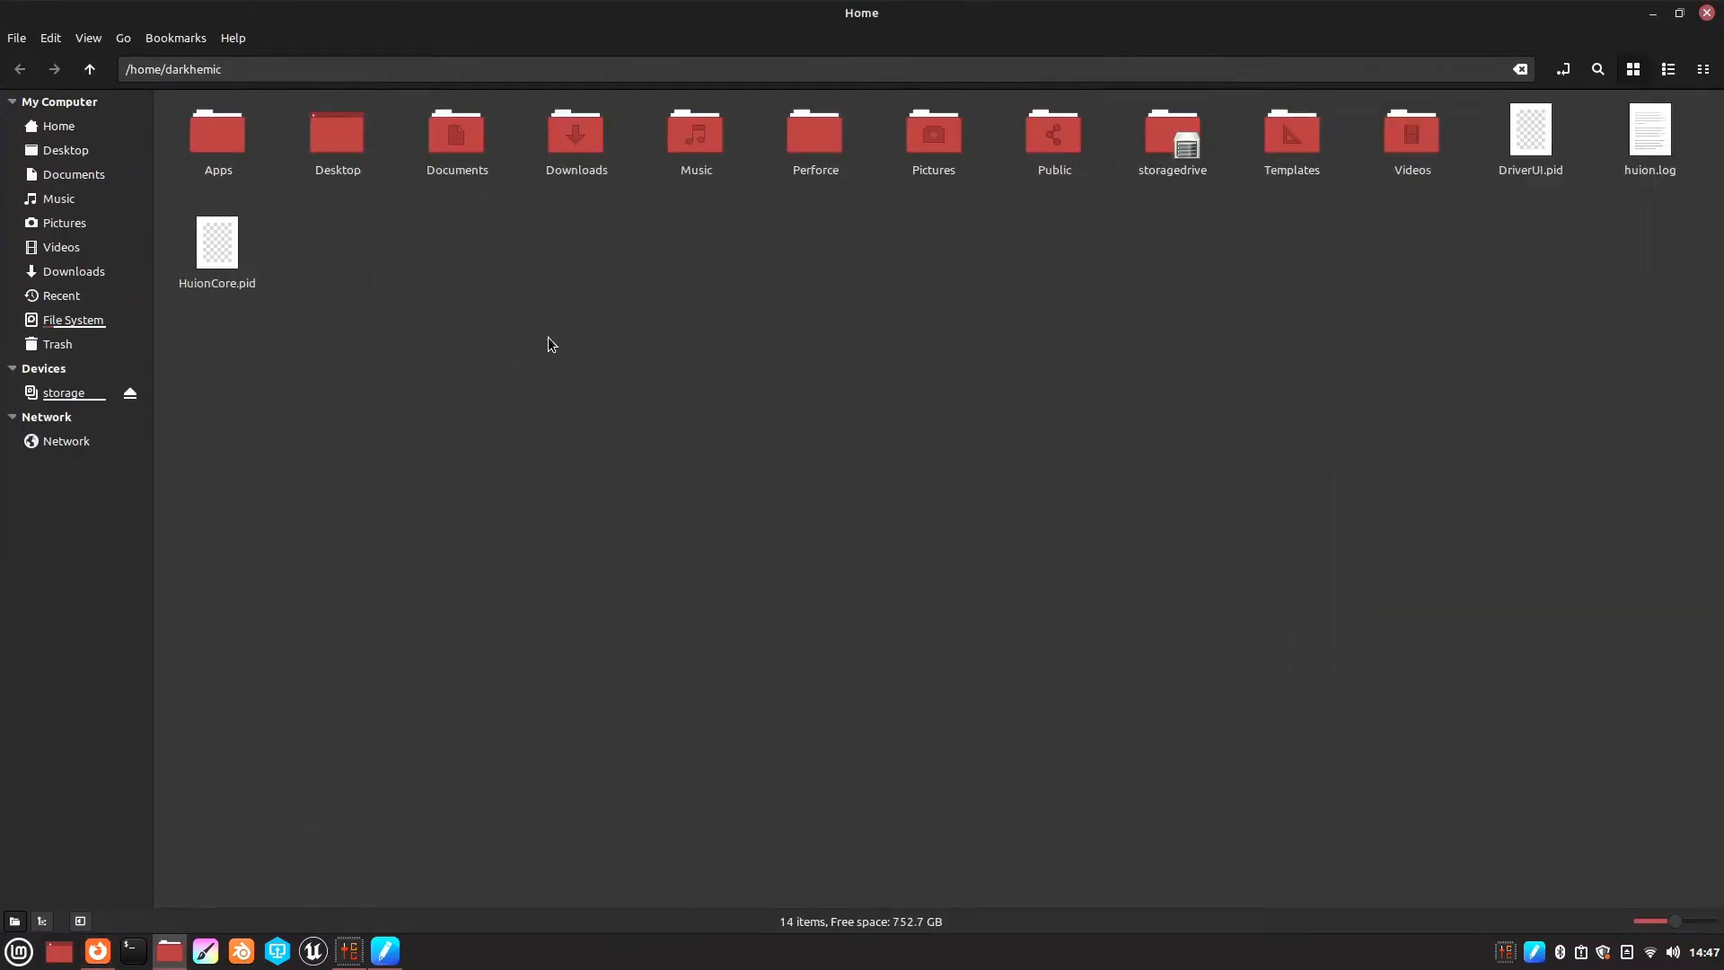
{"action": "left_click", "coordinate": [19, 951]}
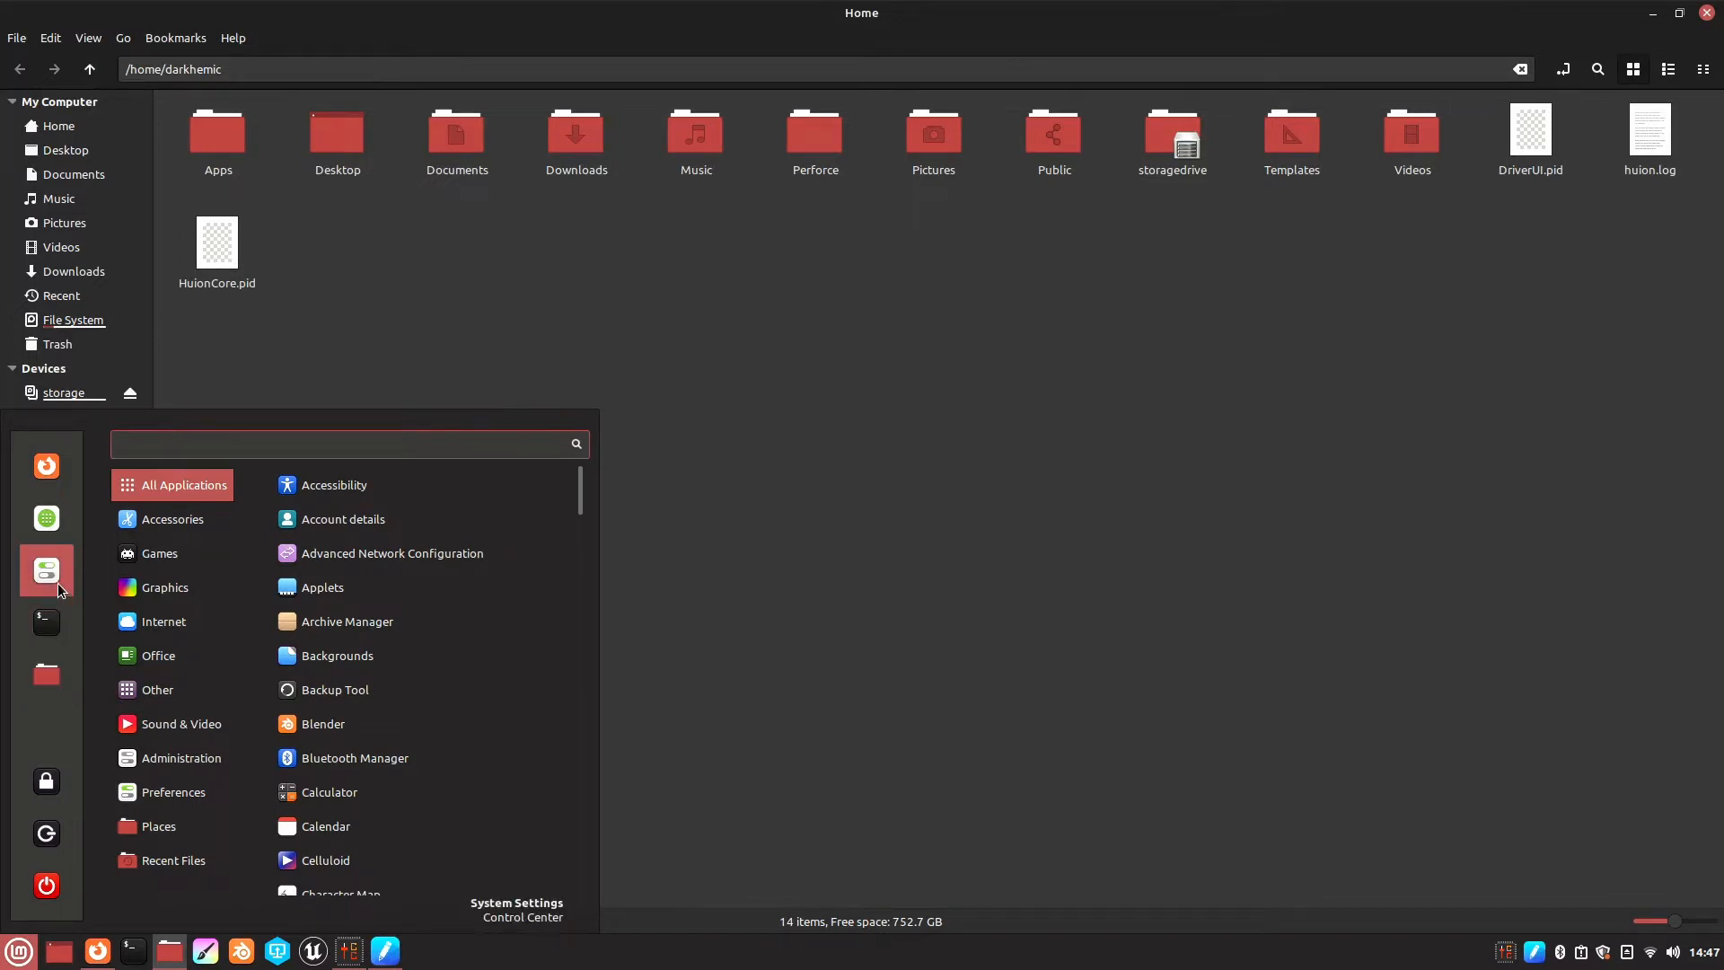
{"action": "left_click", "coordinate": [783, 367]}
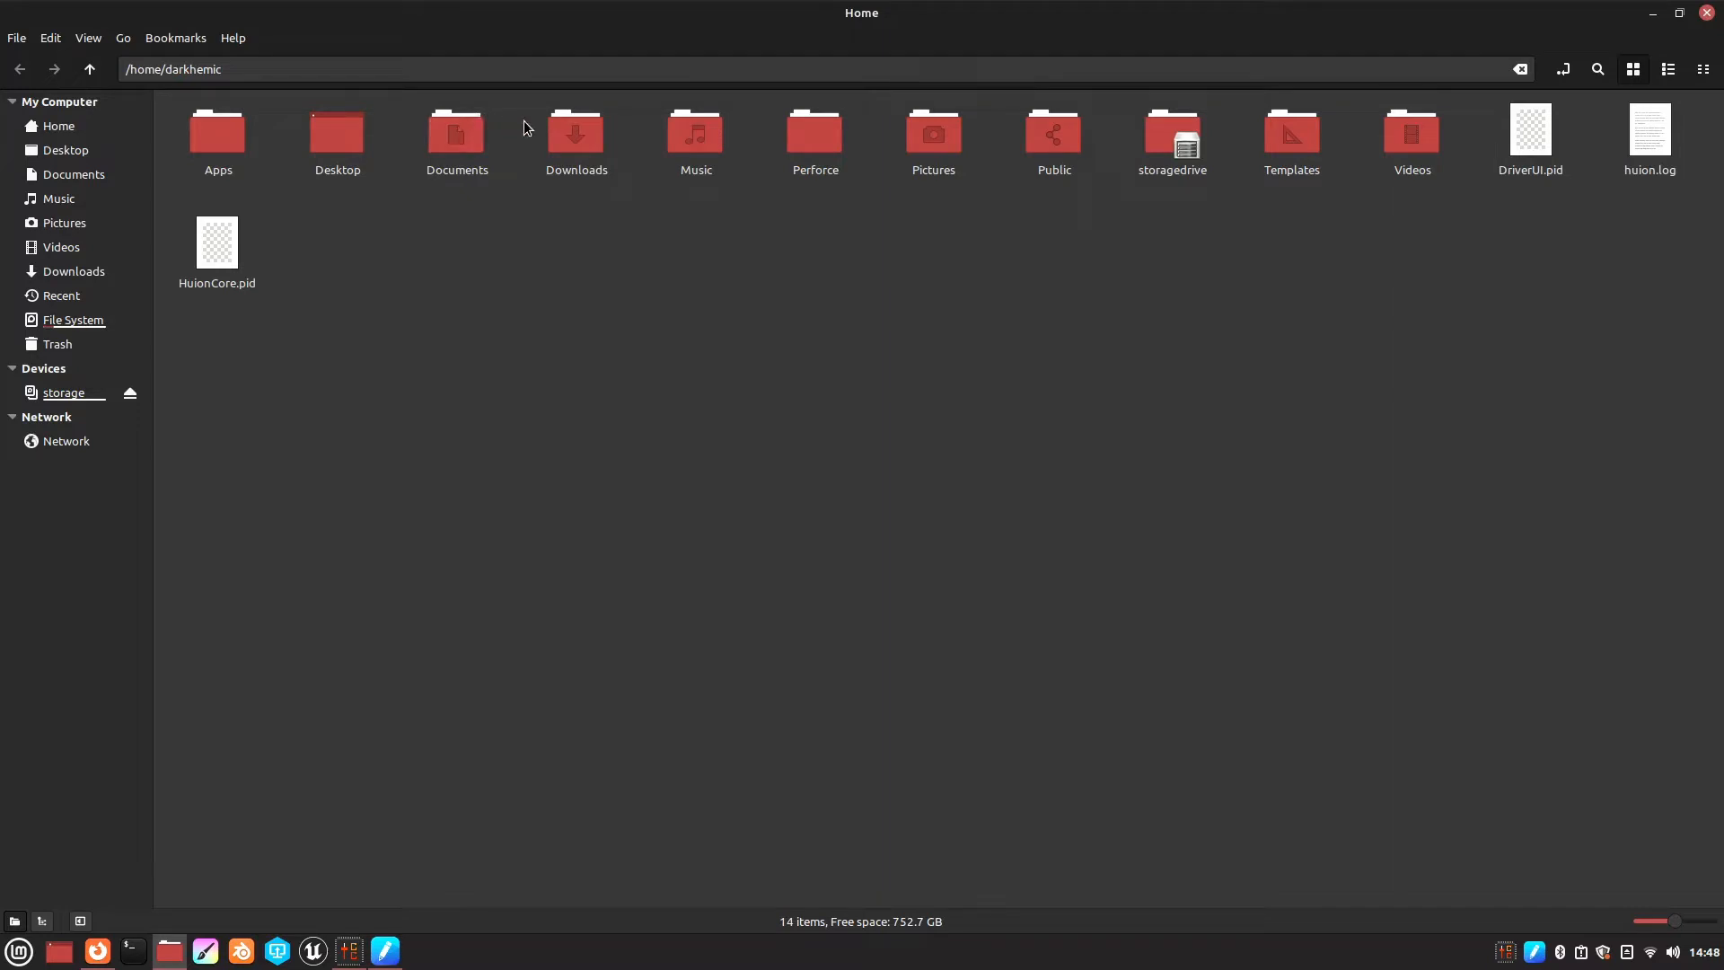
{"action": "double_click", "coordinate": [590, 153]}
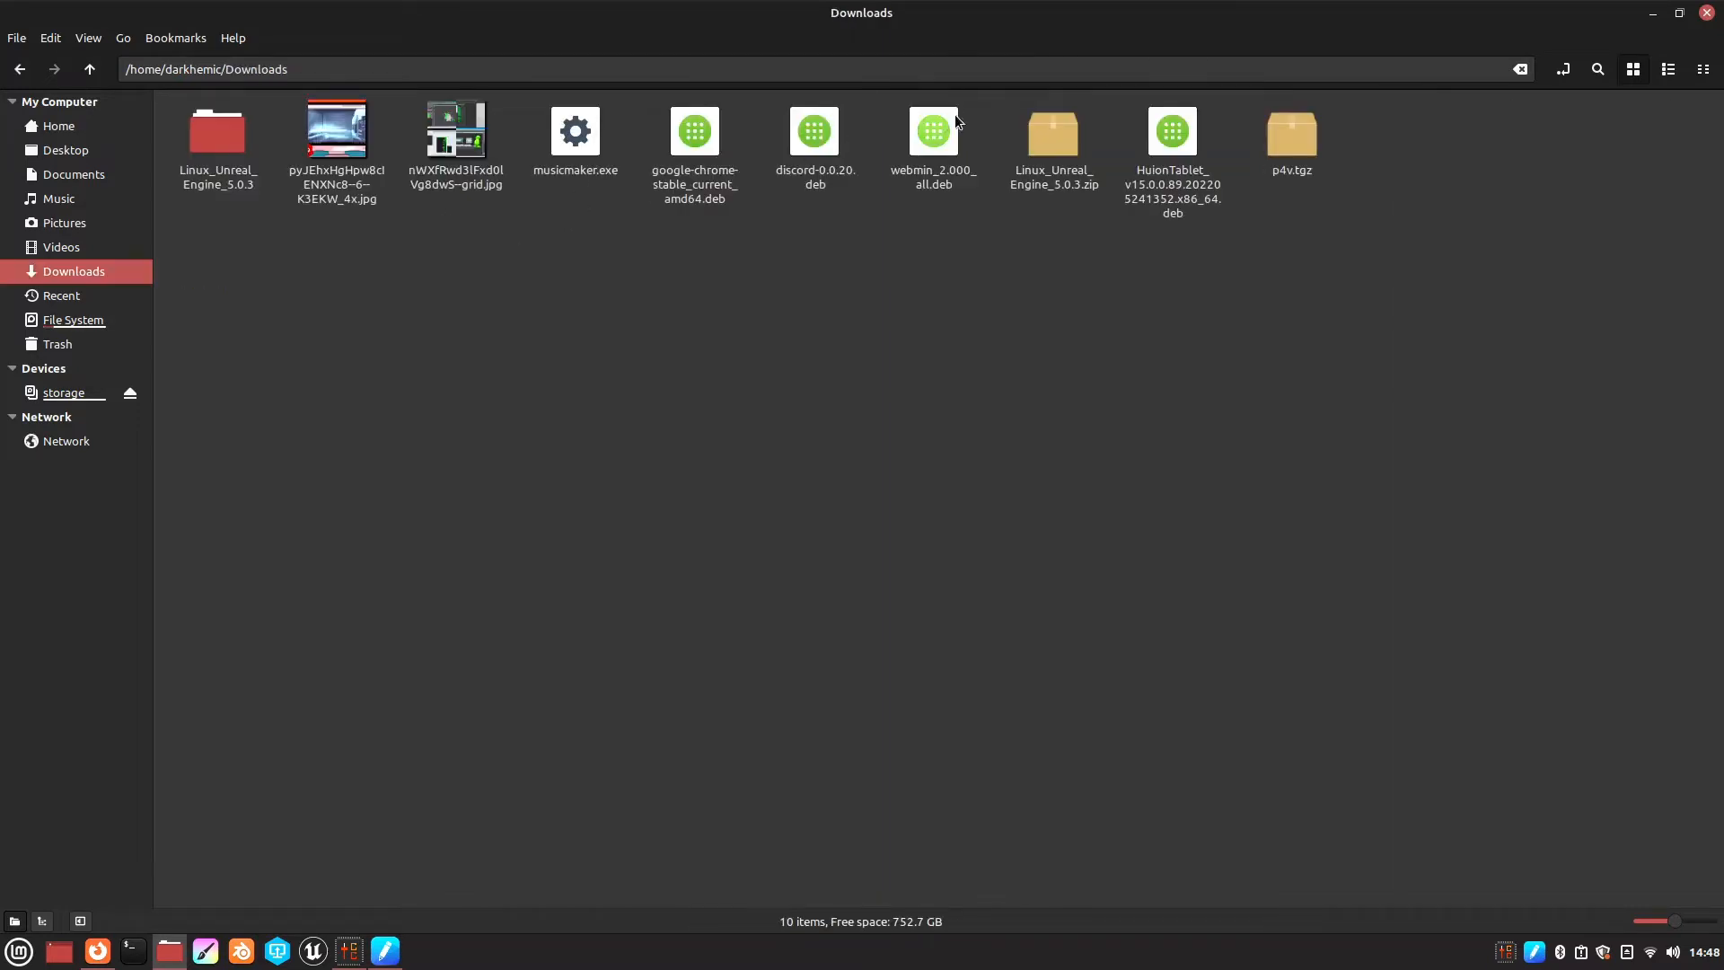
Step: View the available actions for Linux_Unreal_Engine_5.0.3.zip and cut the extracted Linux_Unreal_Engine_5.0.3 folder from Downloads
{"action": "right_click", "coordinate": [1041, 128]}
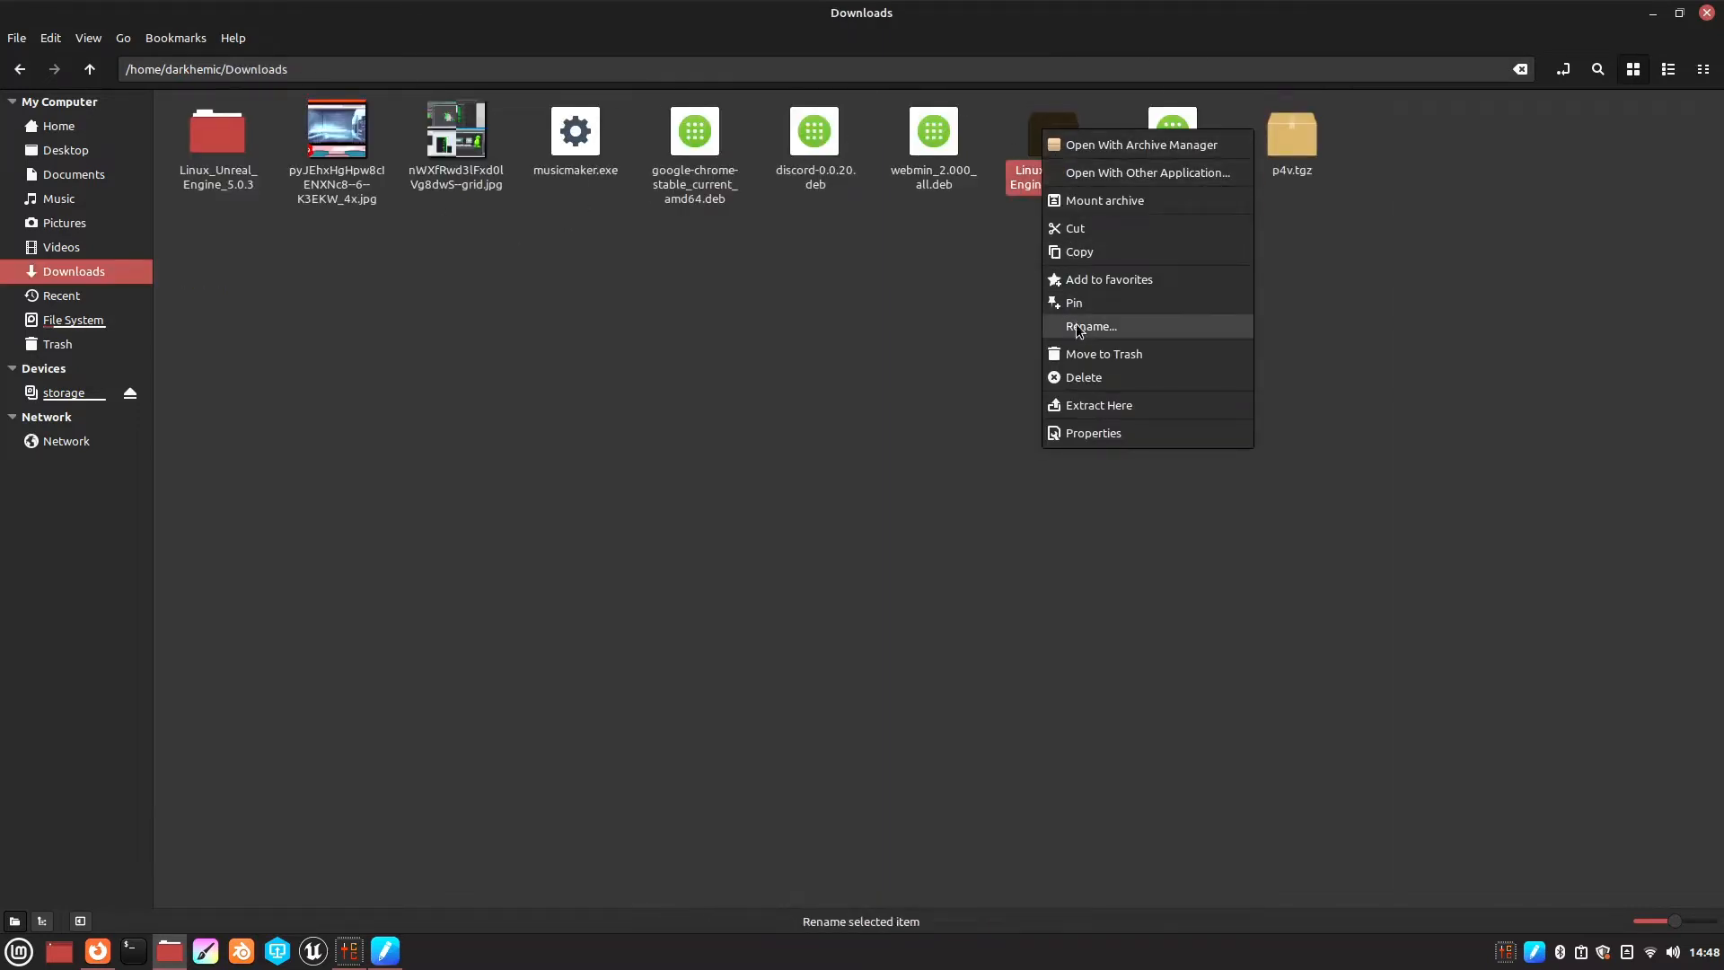
{"action": "left_click", "coordinate": [869, 346]}
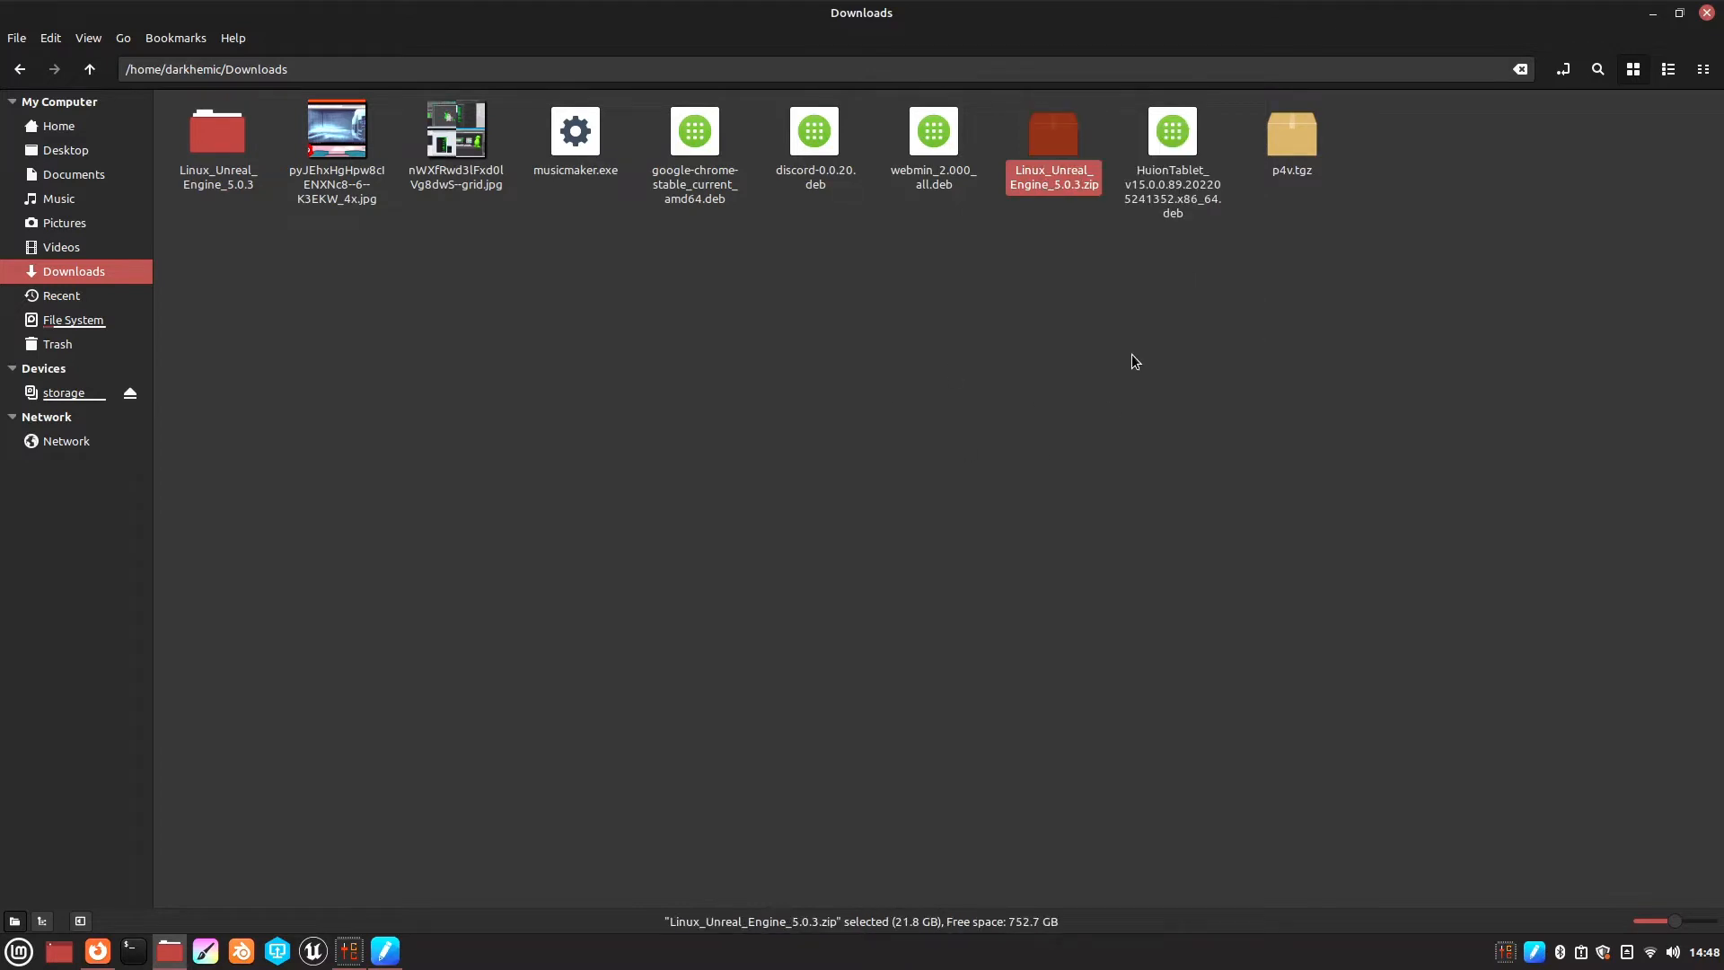
{"action": "right_click", "coordinate": [220, 148]}
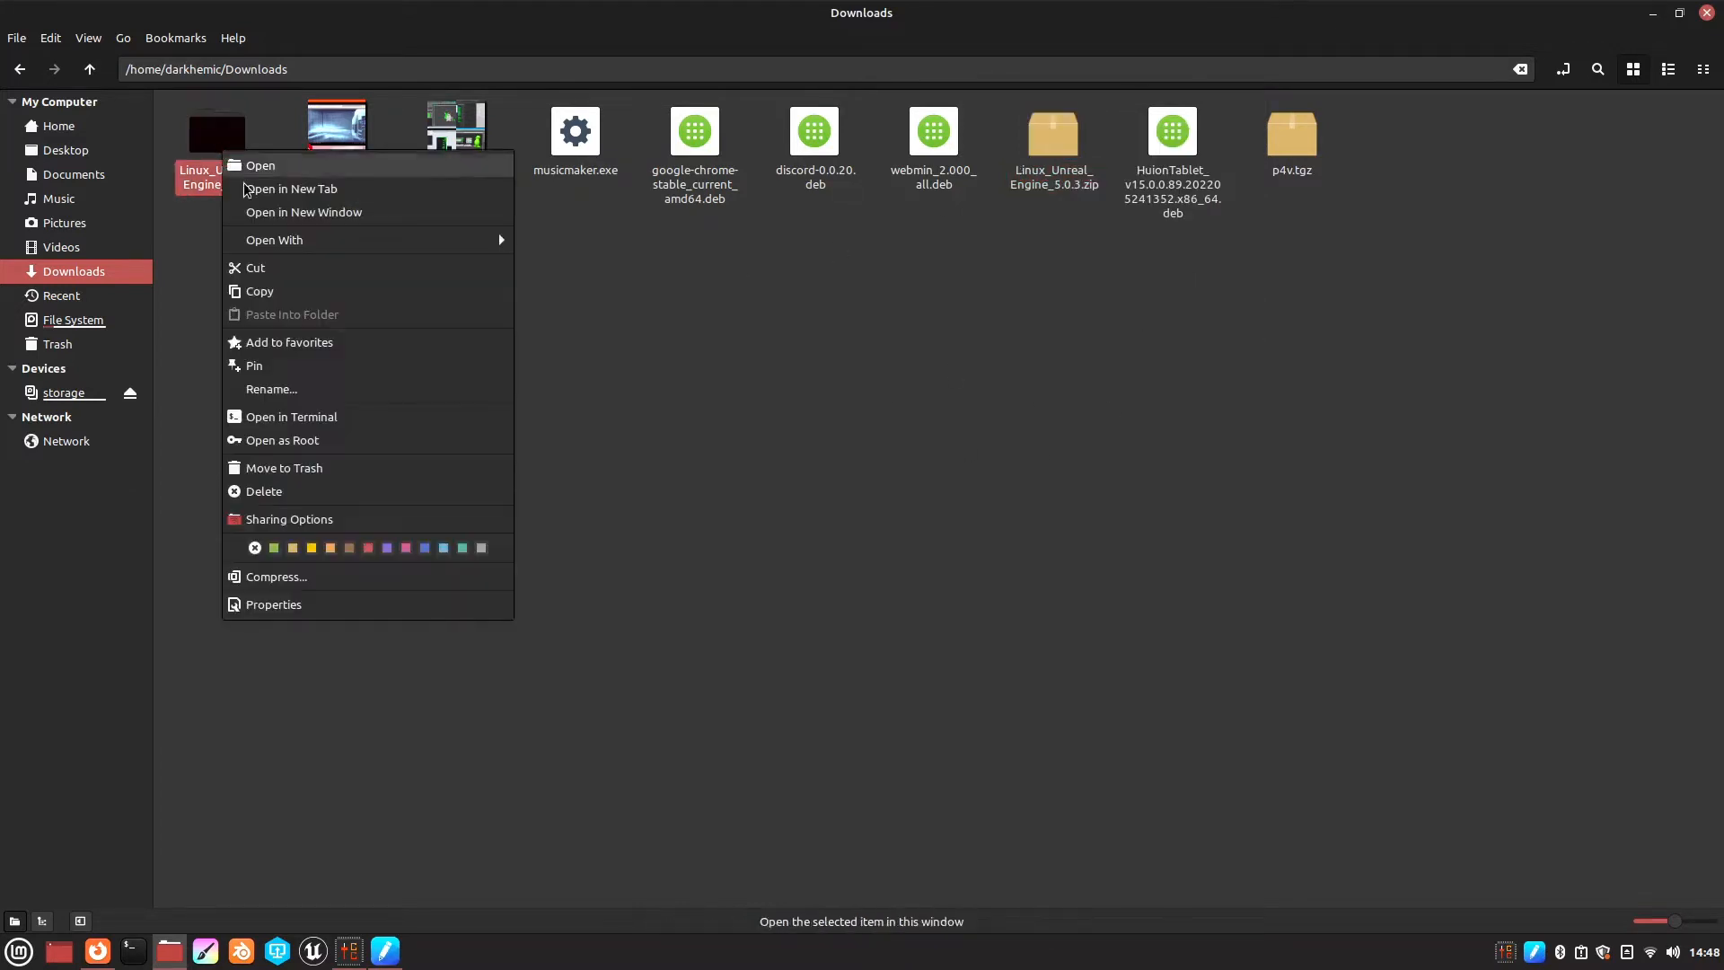
{"action": "left_click", "coordinate": [260, 268]}
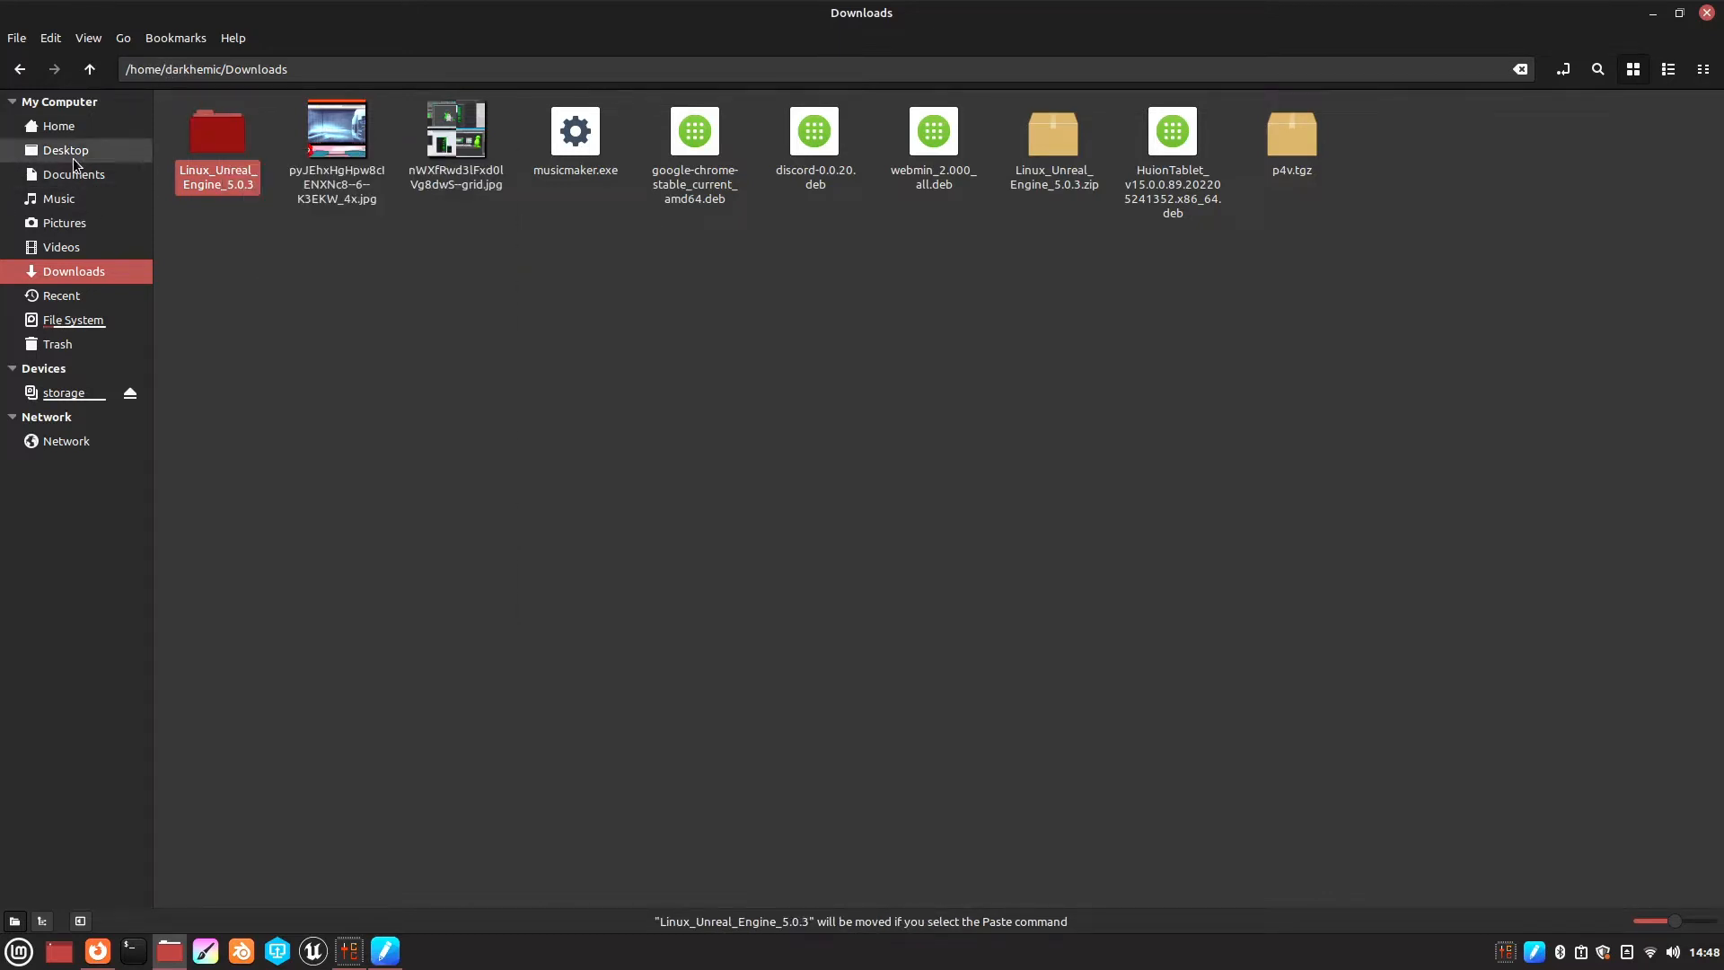
Step: Open the Linux_Unreal_Engine_5.0.3 folder inside the Apps folder of the home directory
{"action": "left_click", "coordinate": [56, 122]}
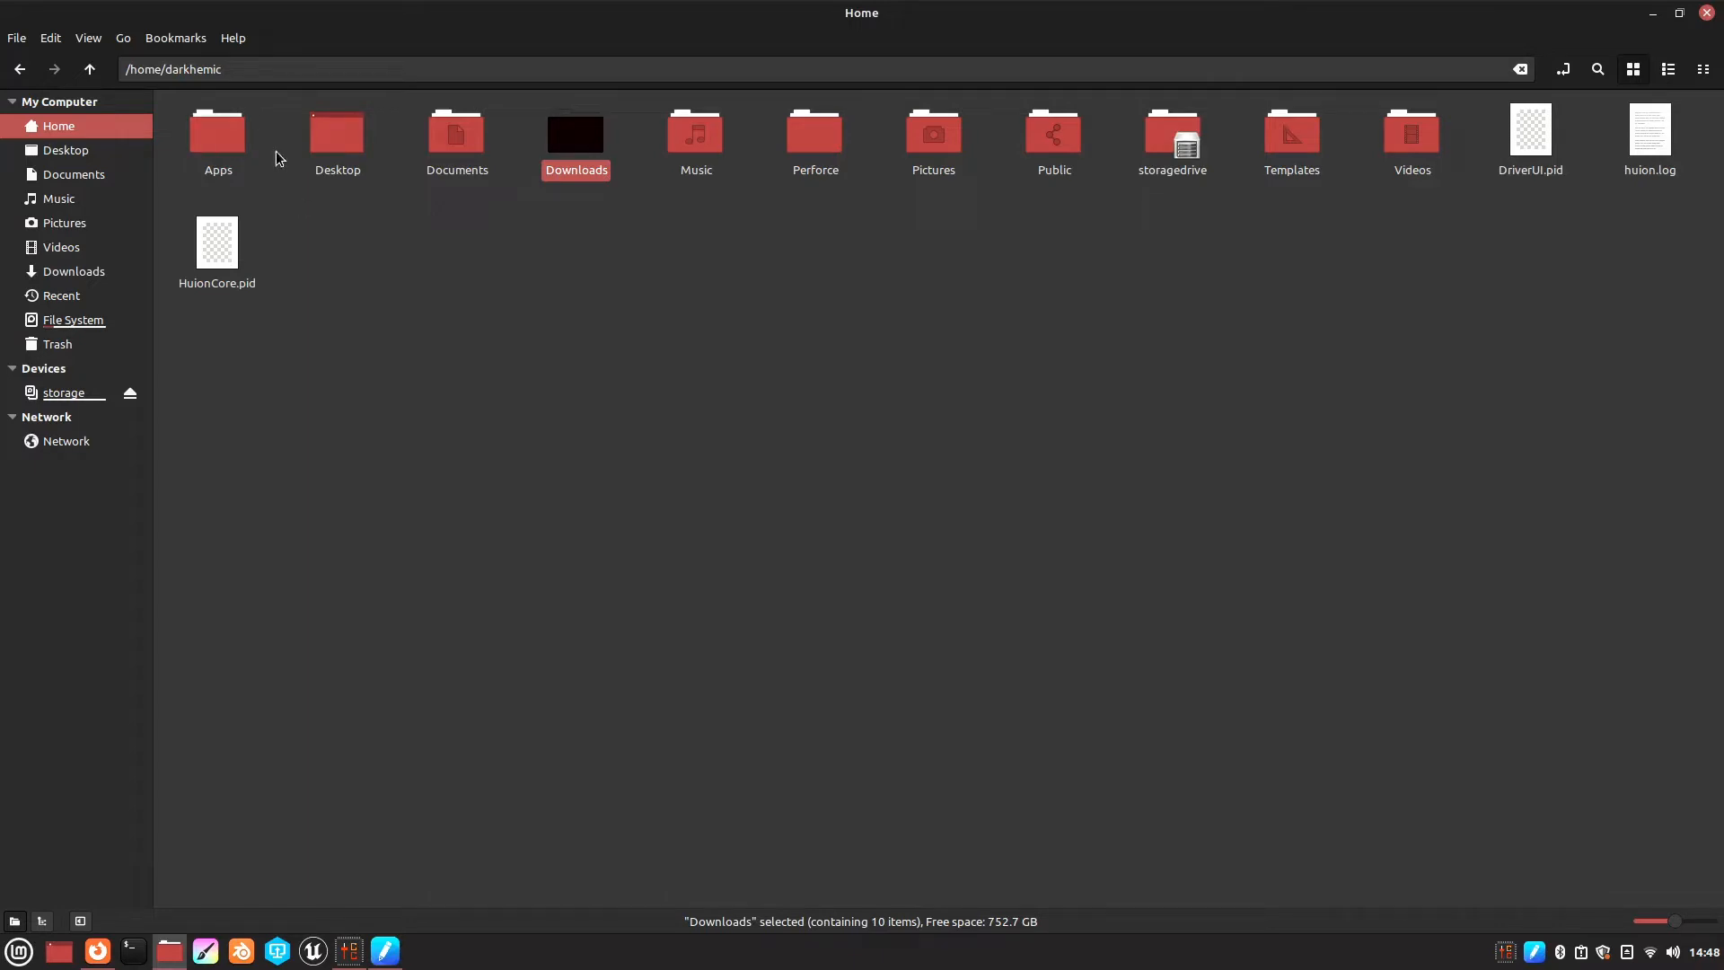
{"action": "double_click", "coordinate": [208, 142]}
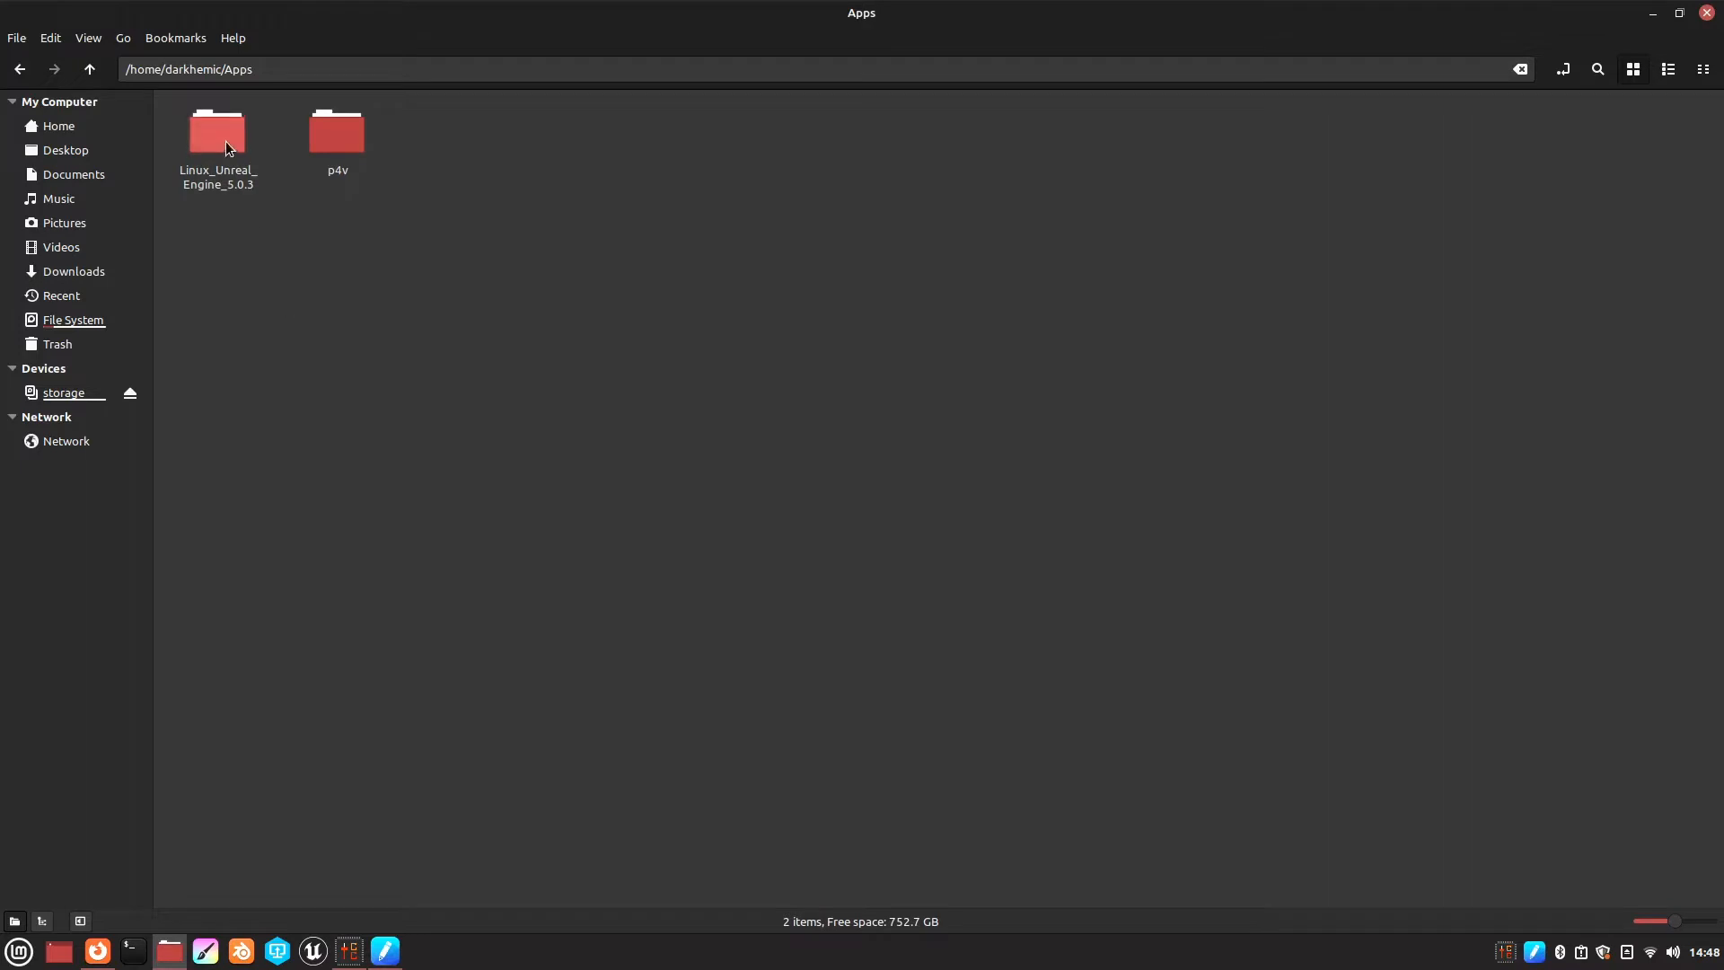
{"action": "right_click", "coordinate": [240, 312]}
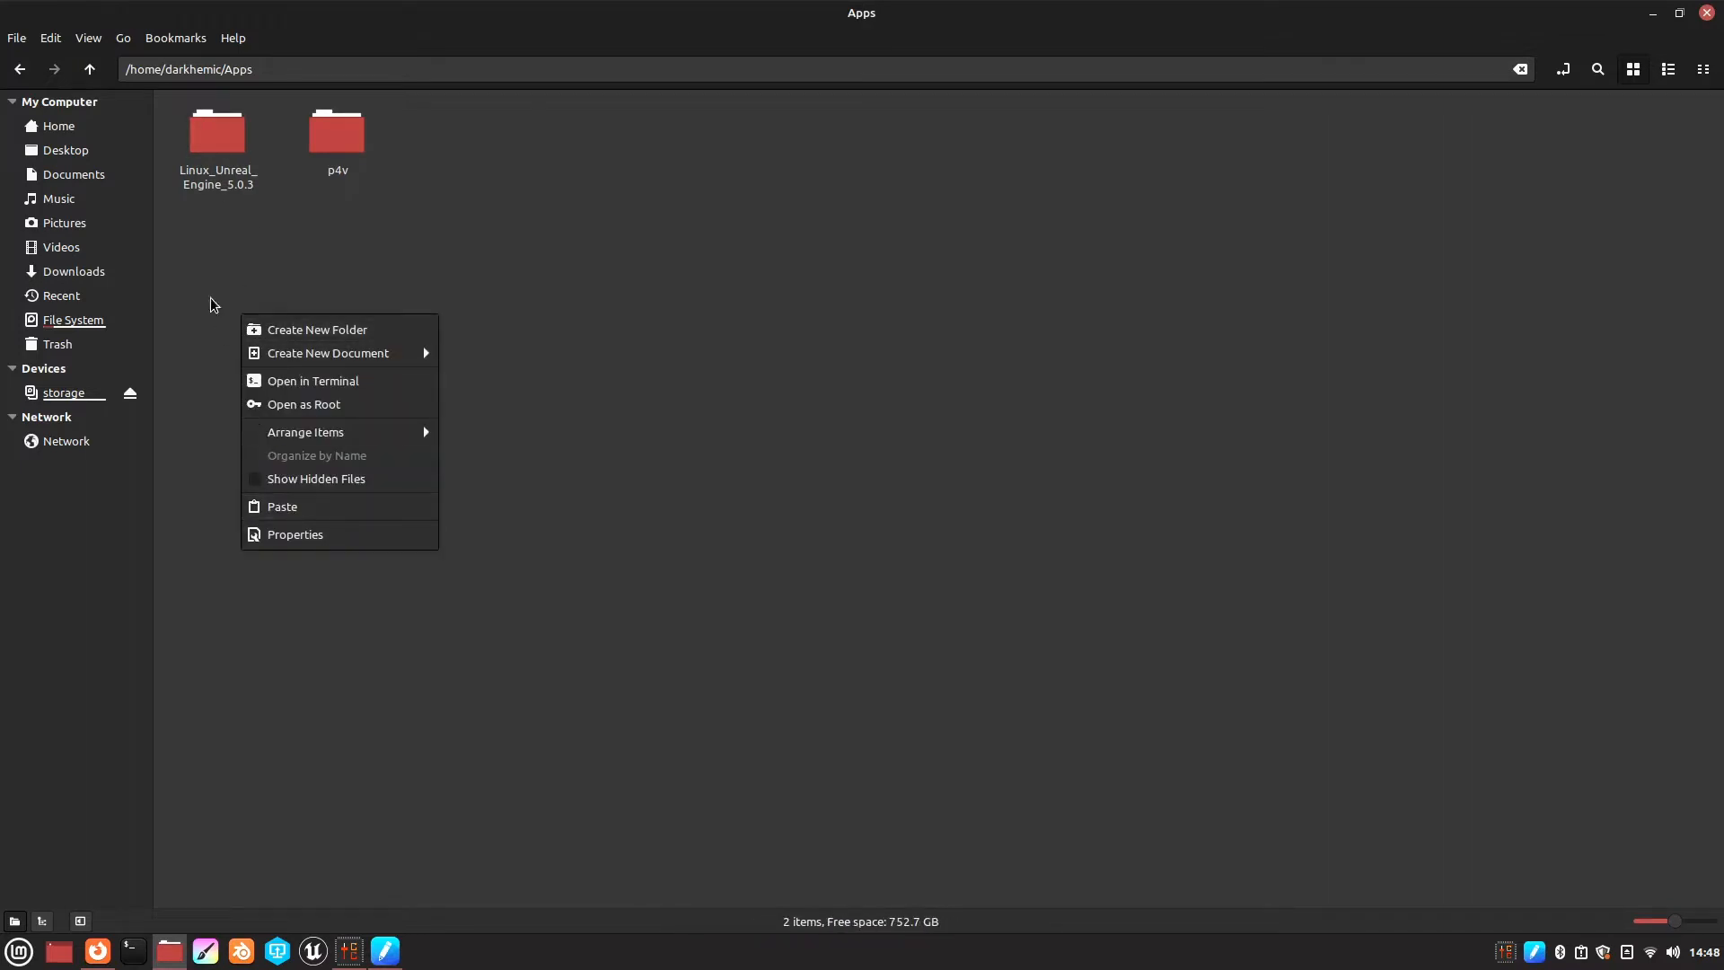
{"action": "left_click", "coordinate": [262, 260]}
{"action": "left_click", "coordinate": [229, 158]}
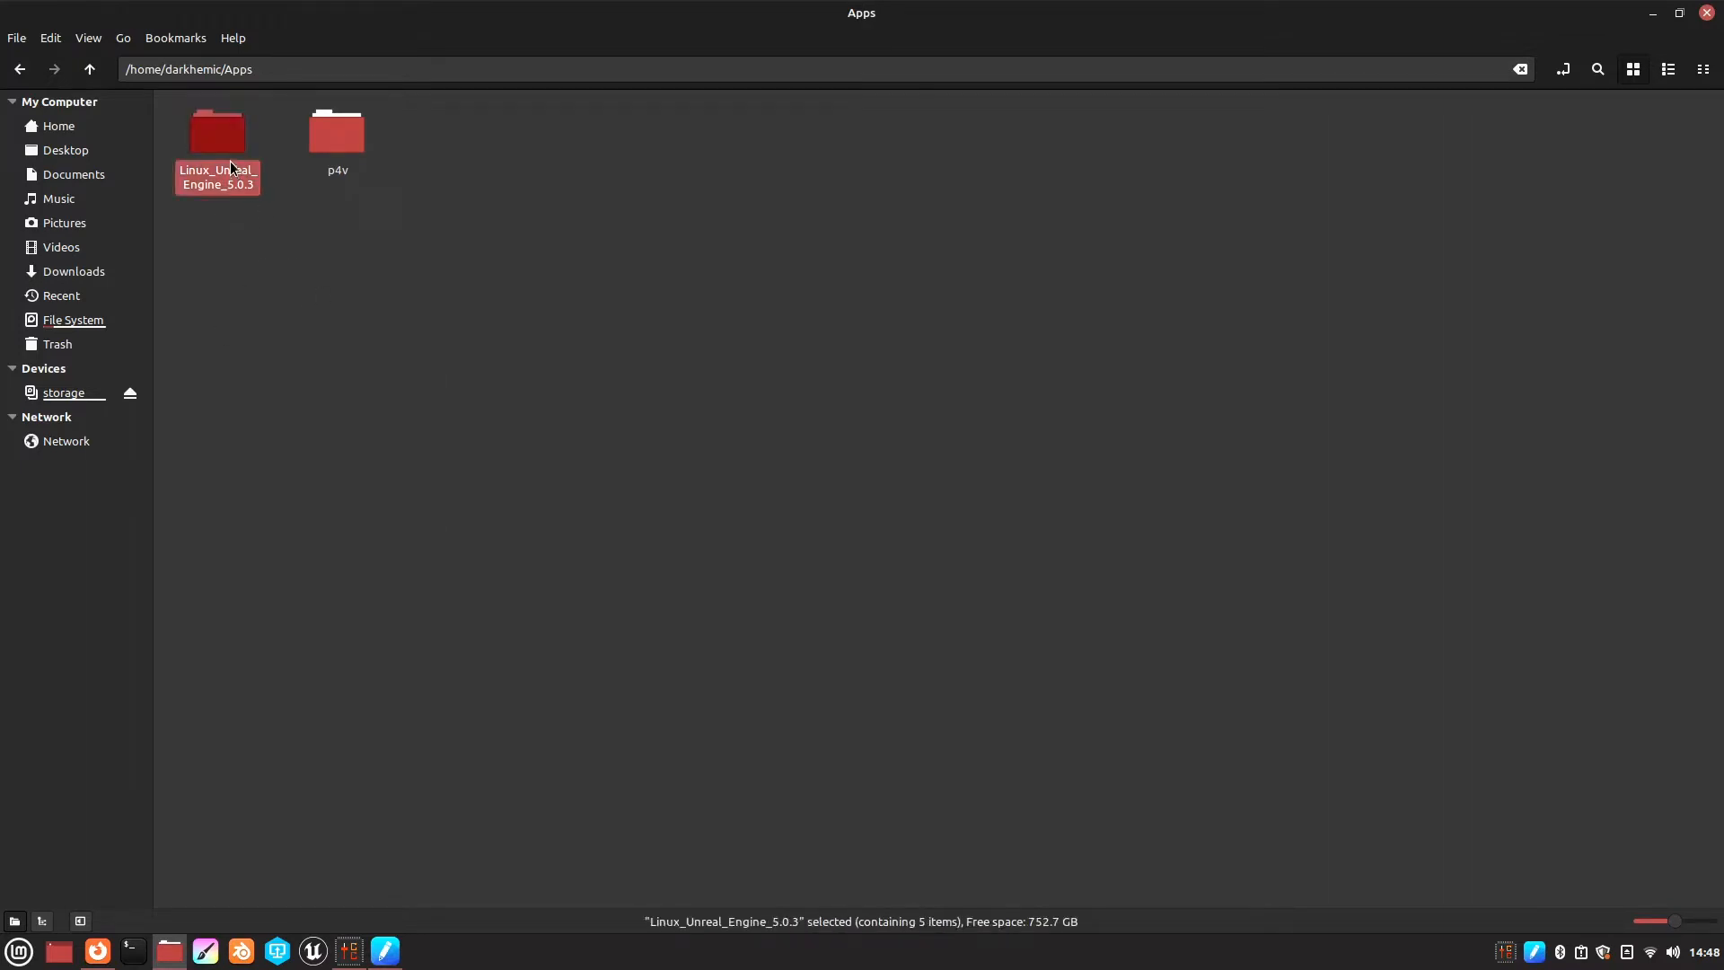
{"action": "double_click", "coordinate": [229, 158]}
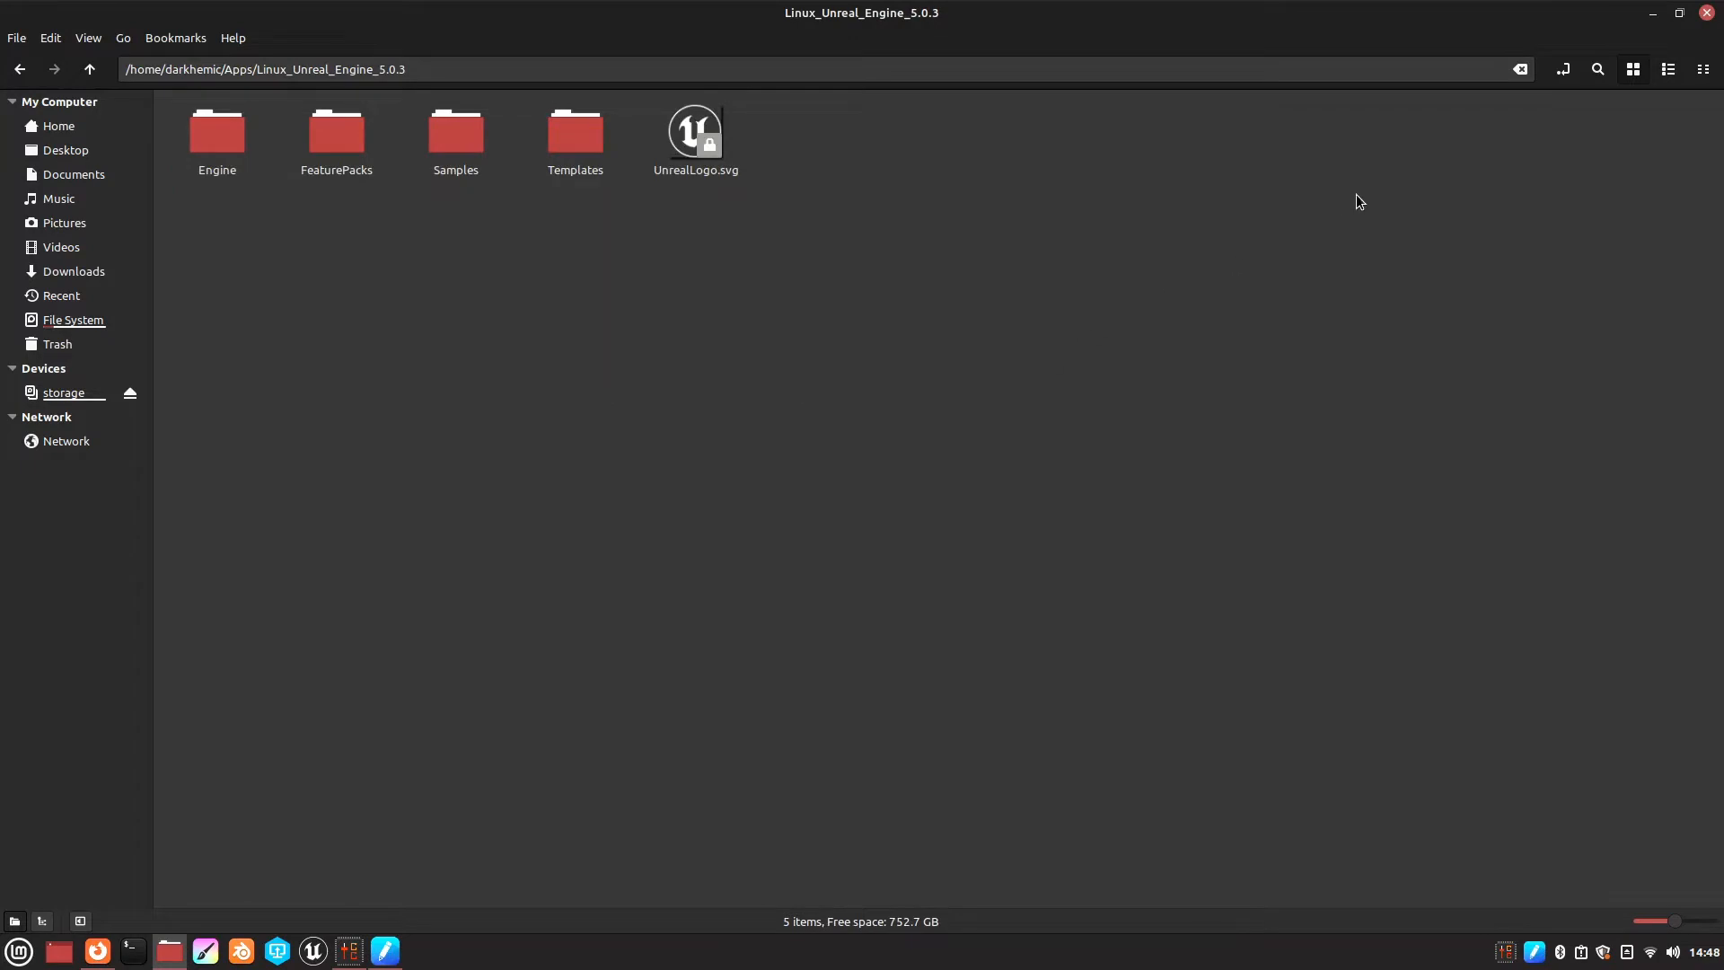
Step: Search the Linux_Unreal_Engine_5.0.3 folder and its subfolders for files matching *.svg
{"action": "left_click_drag", "start_coordinate": [1190, 18], "coordinate": [1157, 3]}
{"action": "left_click", "coordinate": [1603, 73]}
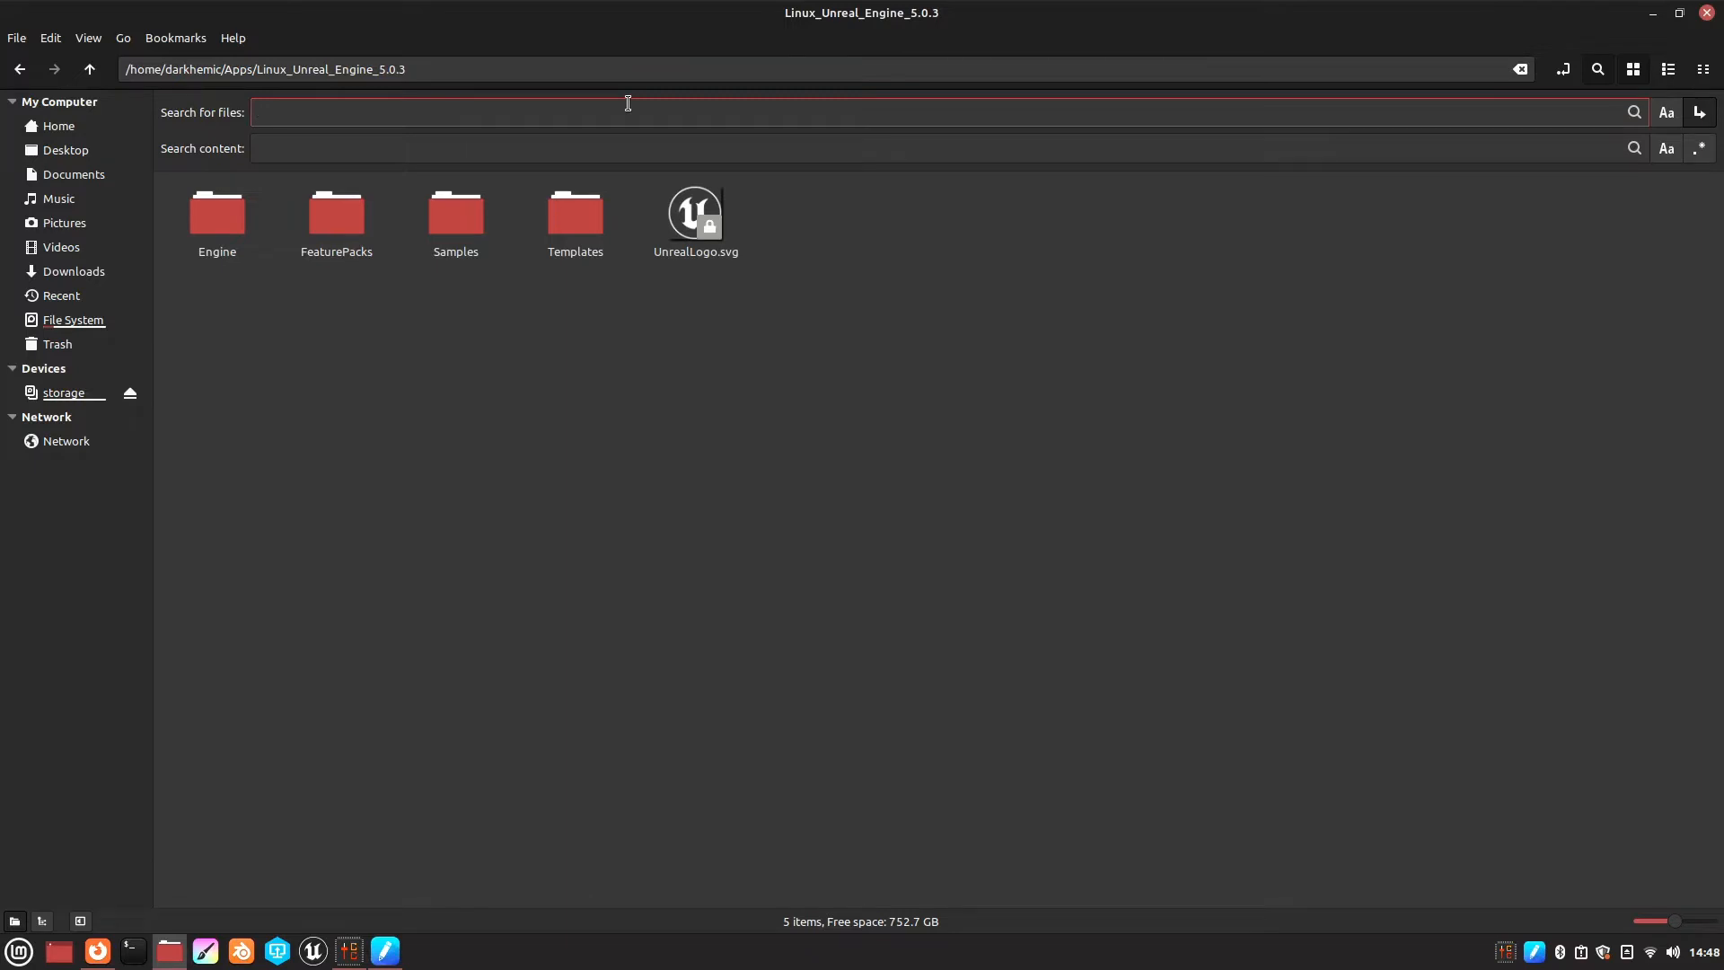
{"action": "type", "text": "*.svg"}
{"action": "key", "text": "Return"}
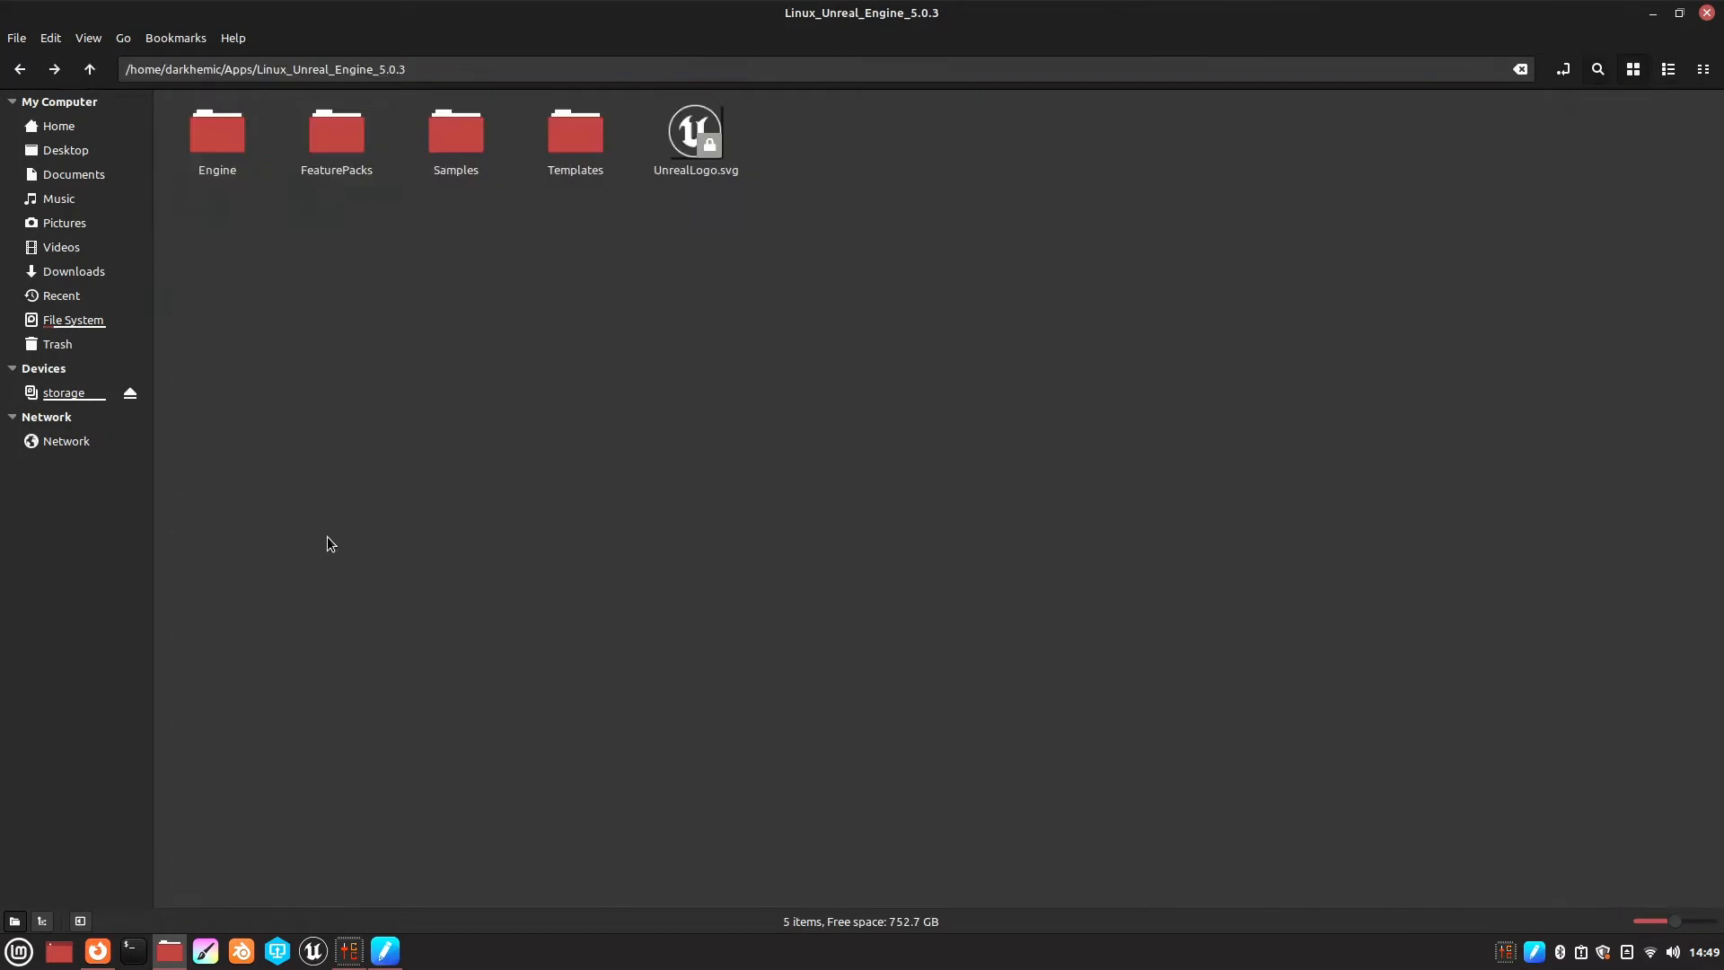
{"action": "key", "text": "ctrl+f"}
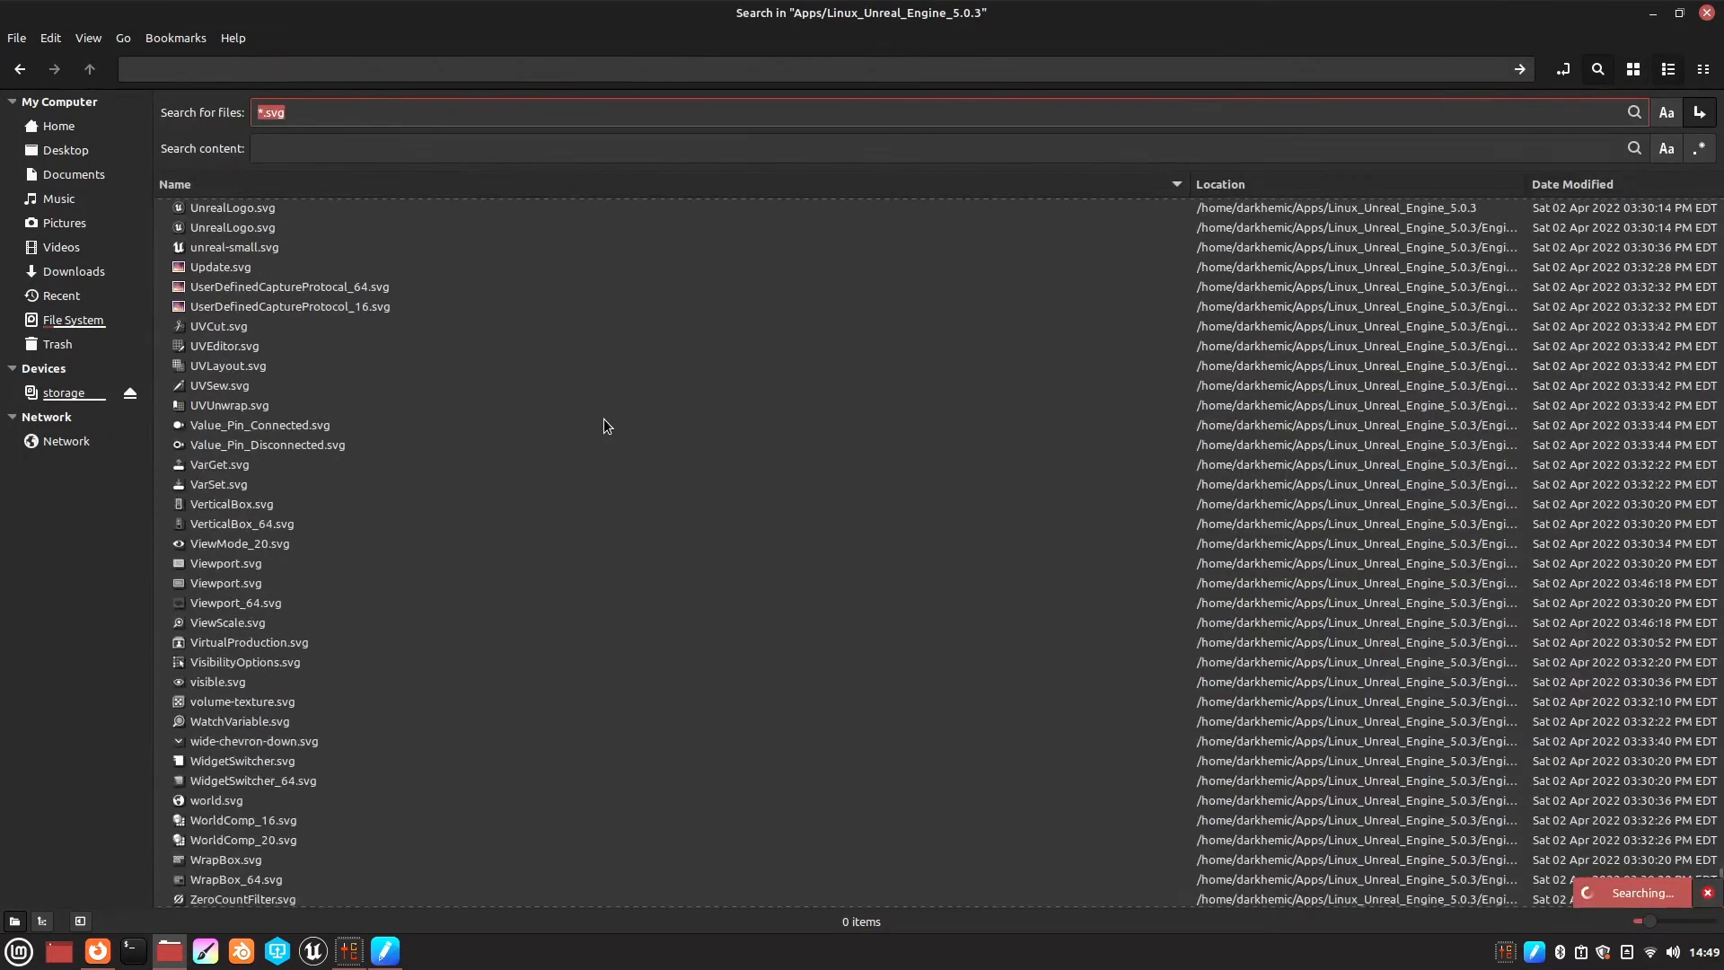
{"action": "scroll", "coordinate": [637, 363], "scroll_direction": "up", "scroll_amount": 4}
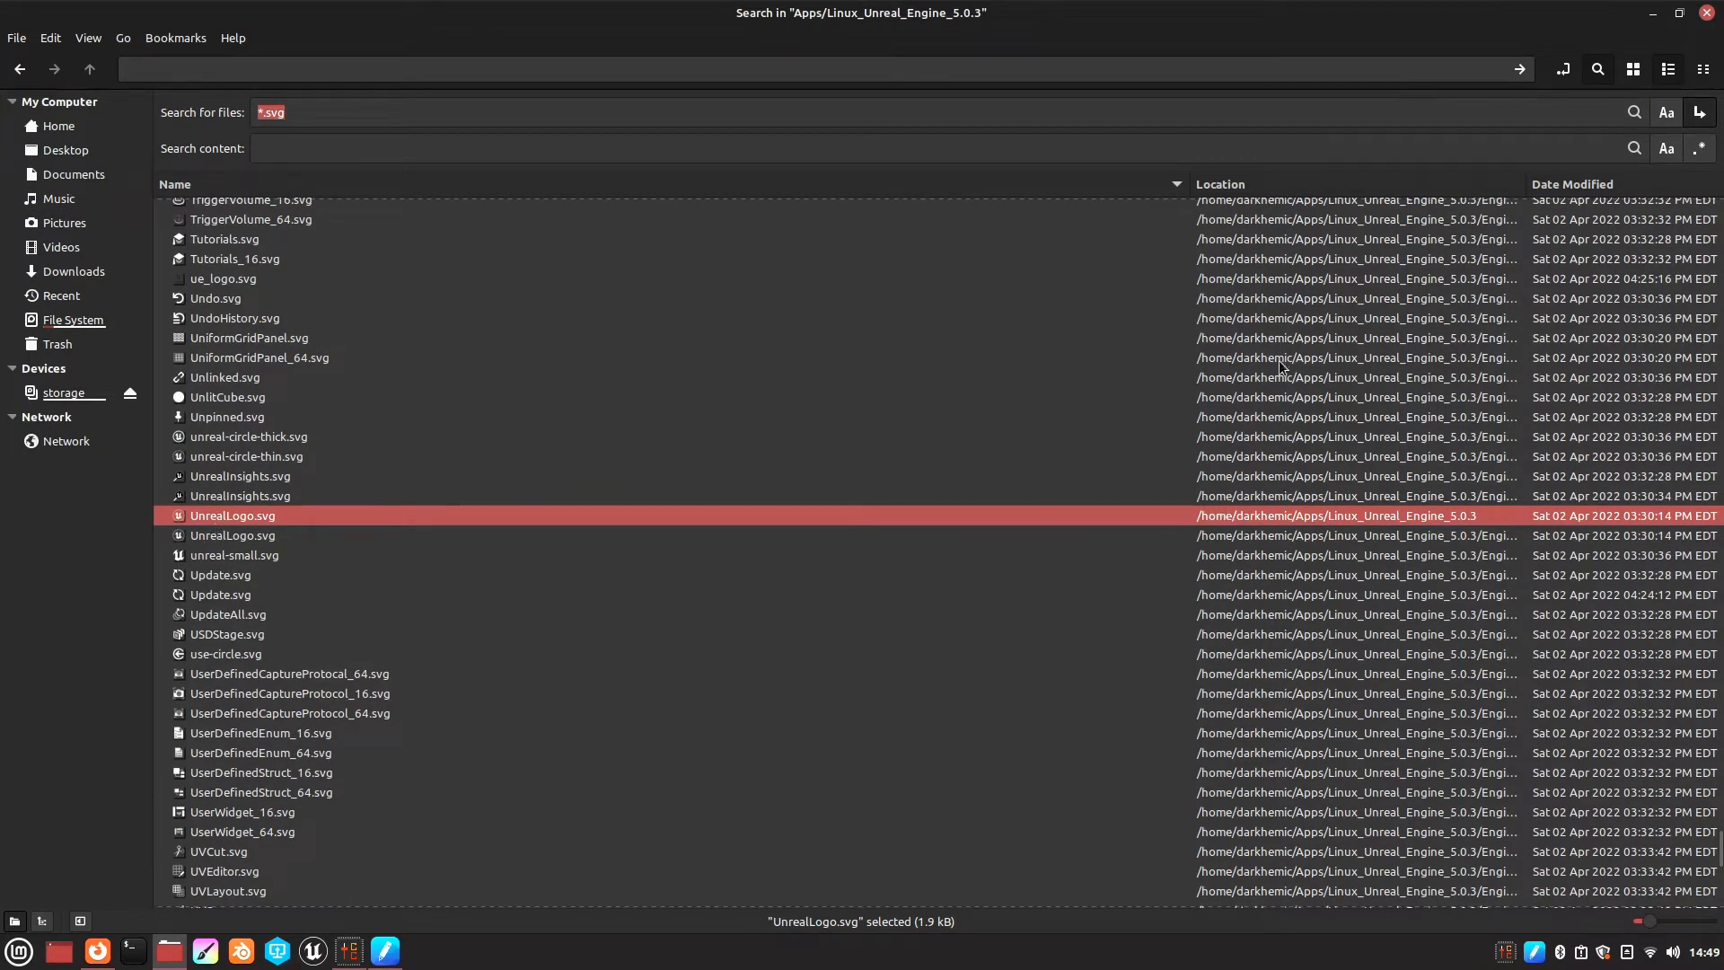
Step: Compare the locations of the two UnrealLogo.svg results and copy the one stored under the Engine subfolder
{"action": "left_click", "coordinate": [1223, 537]}
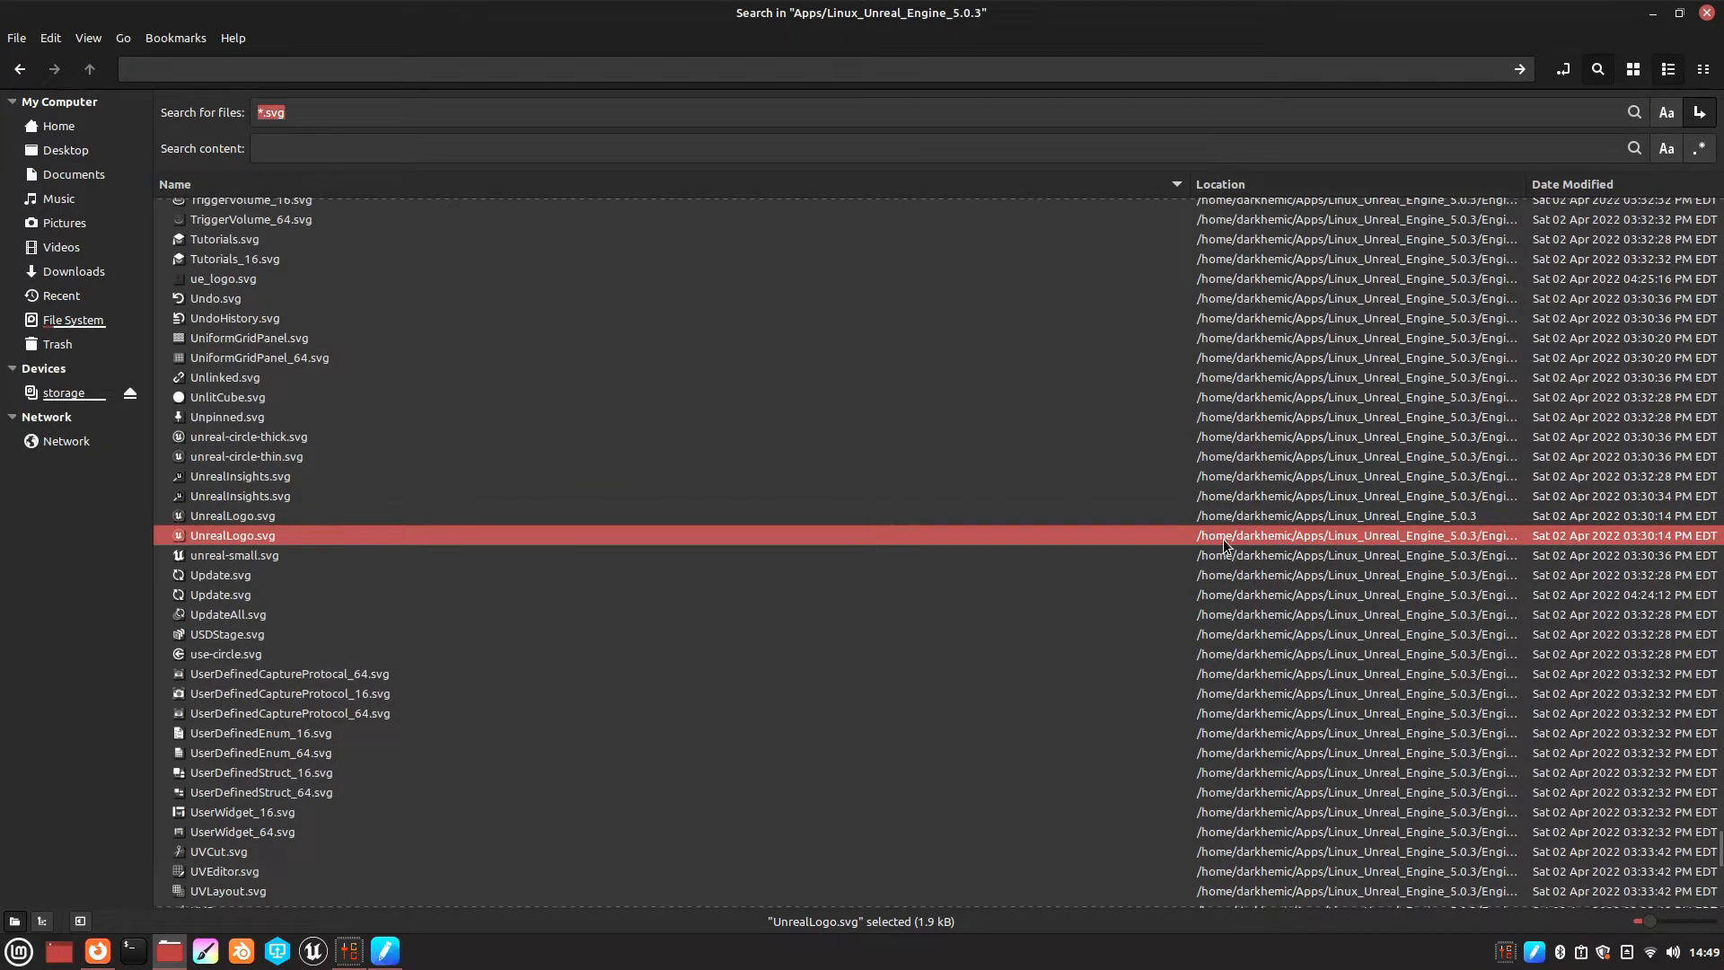
{"action": "left_click", "coordinate": [1255, 516]}
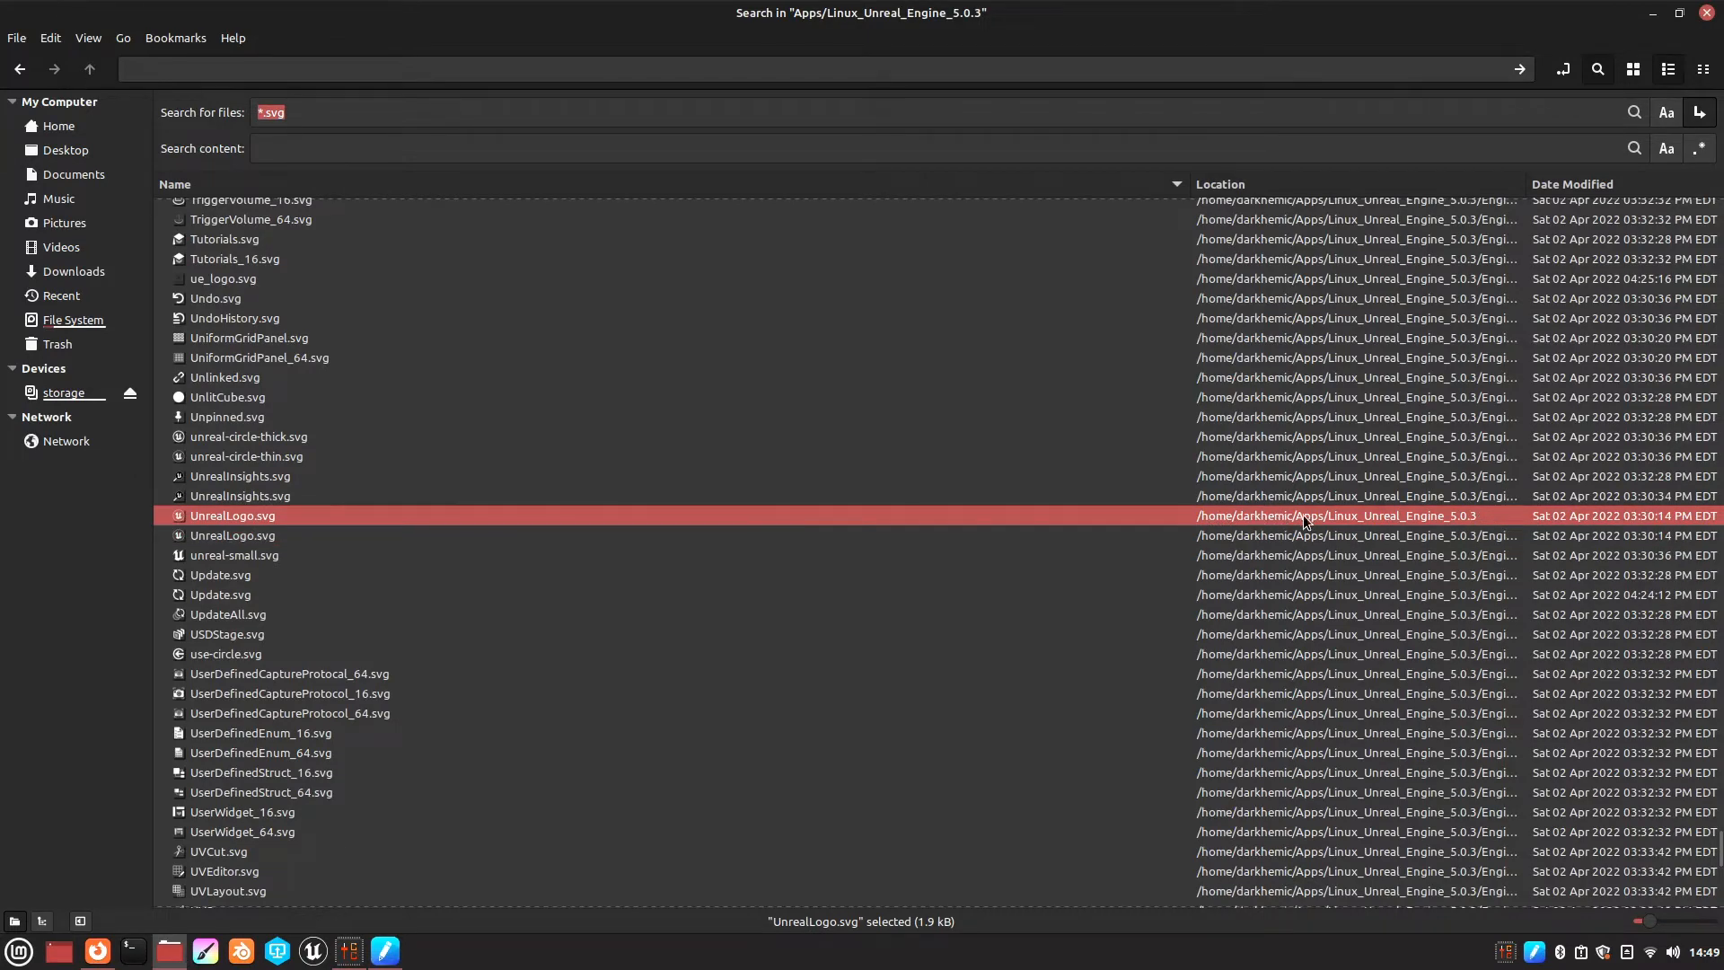
{"action": "left_click", "coordinate": [1257, 537]}
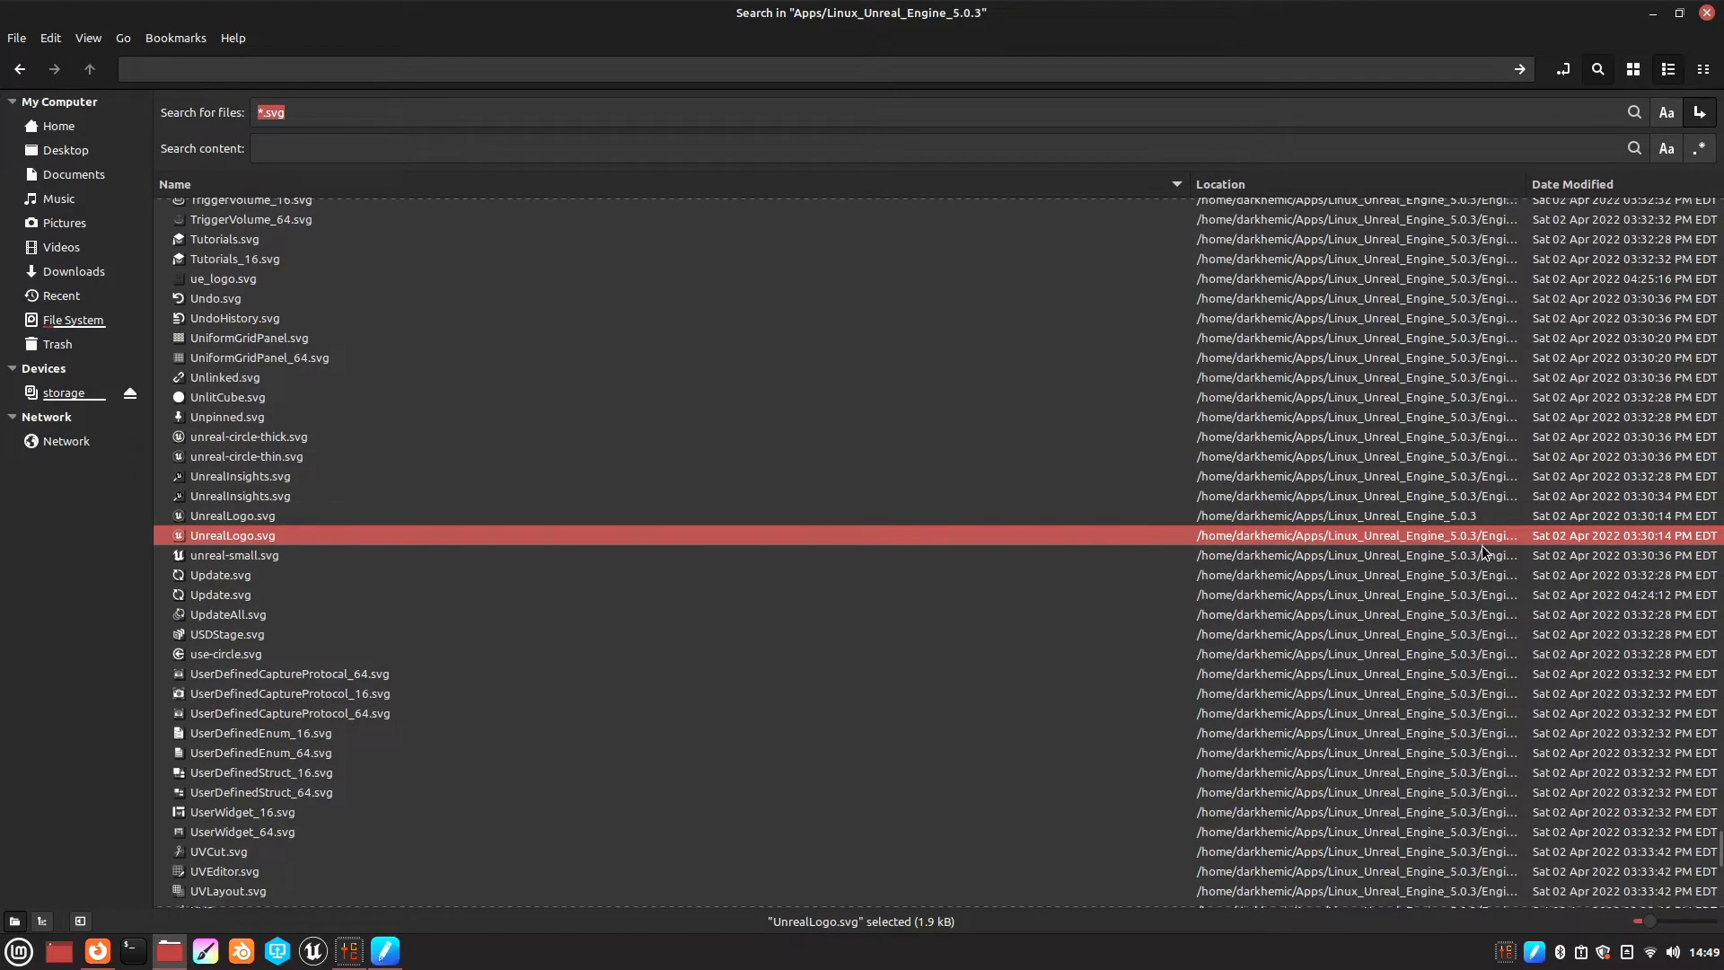
{"action": "right_click", "coordinate": [222, 535]}
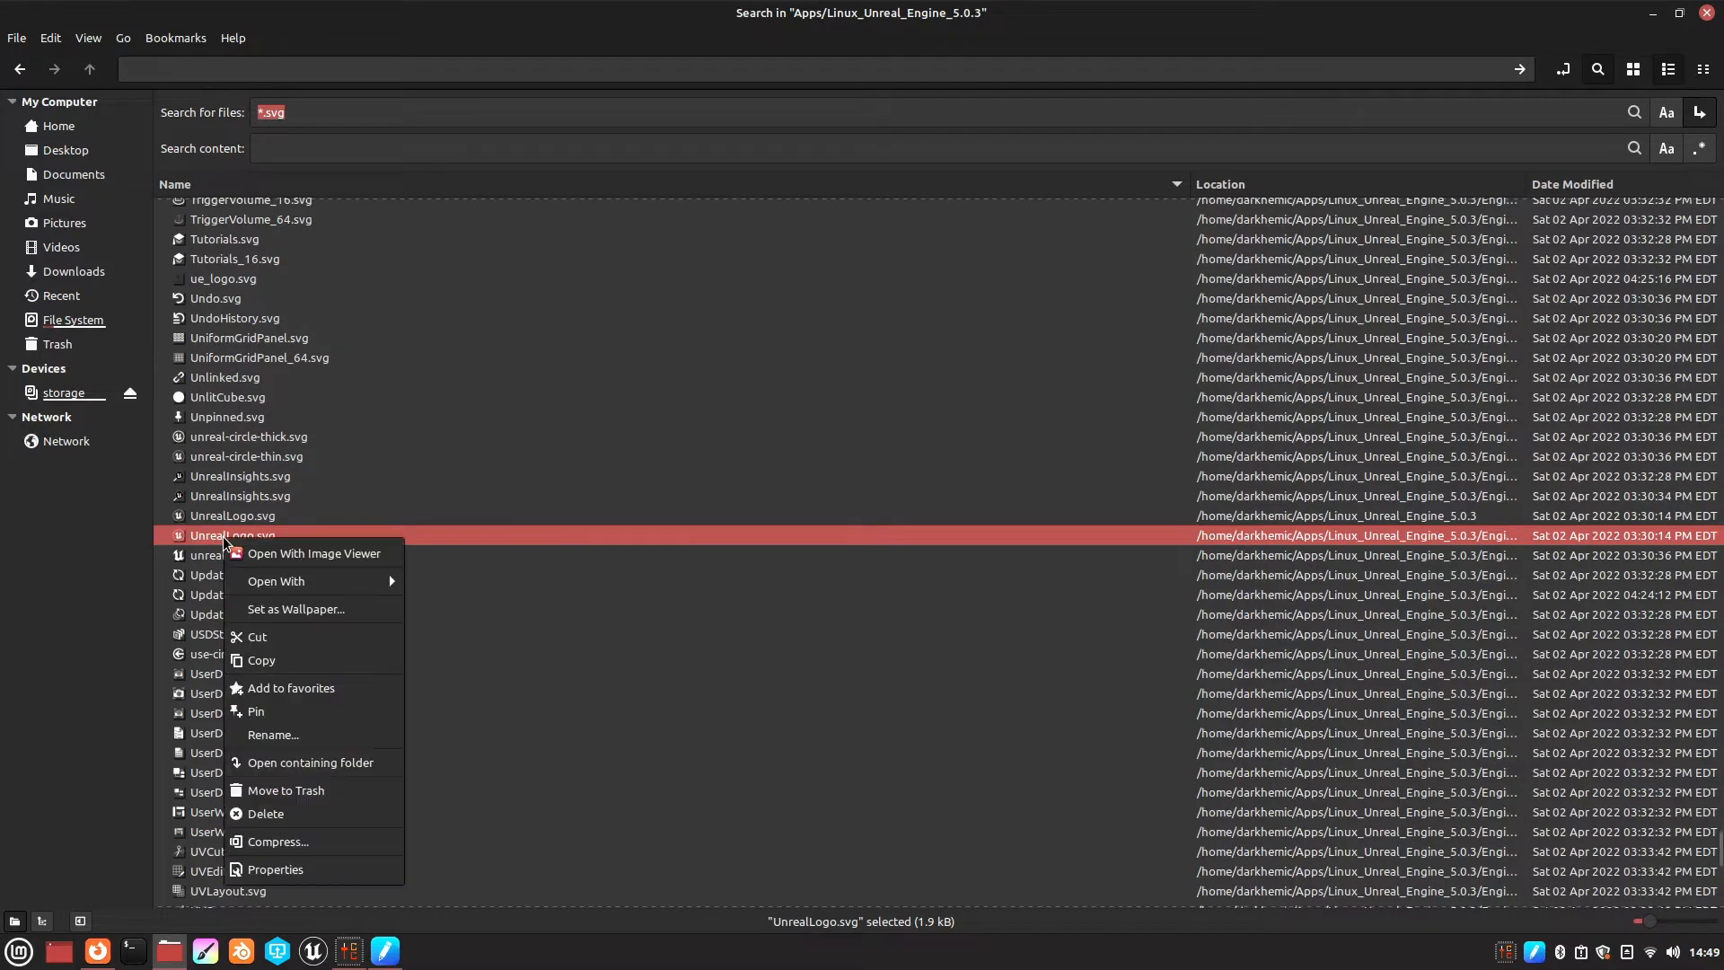
{"action": "left_click", "coordinate": [207, 557]}
{"action": "left_click", "coordinate": [207, 556]}
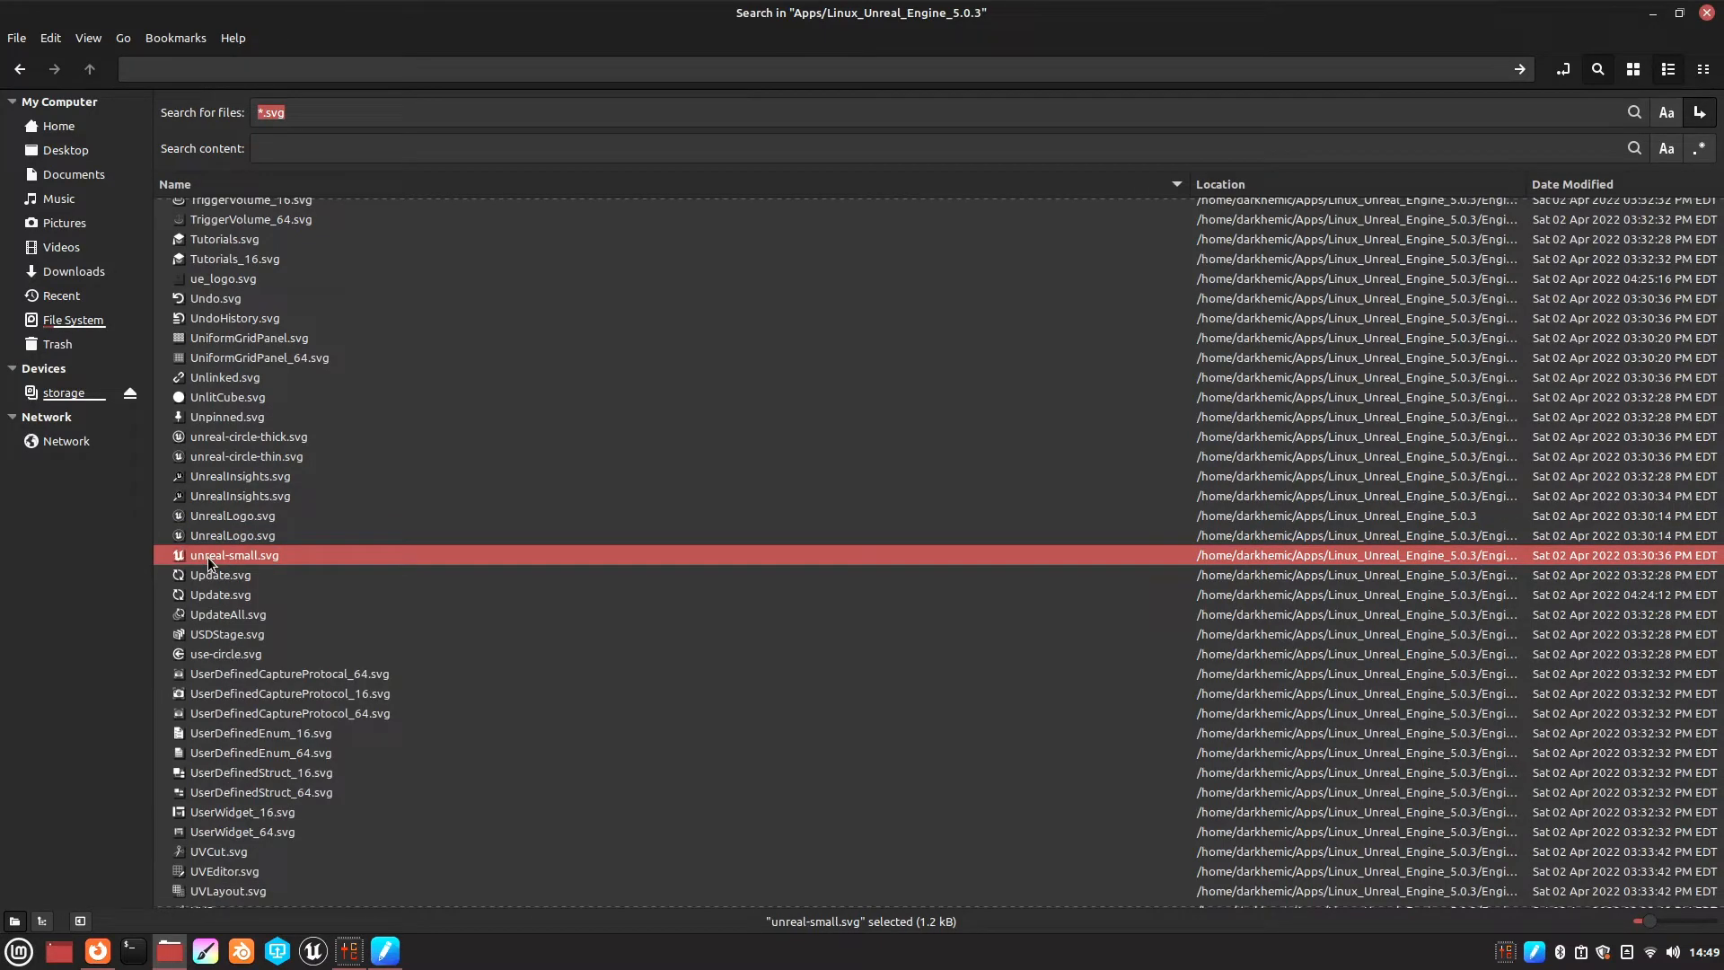
{"action": "left_click", "coordinate": [208, 542]}
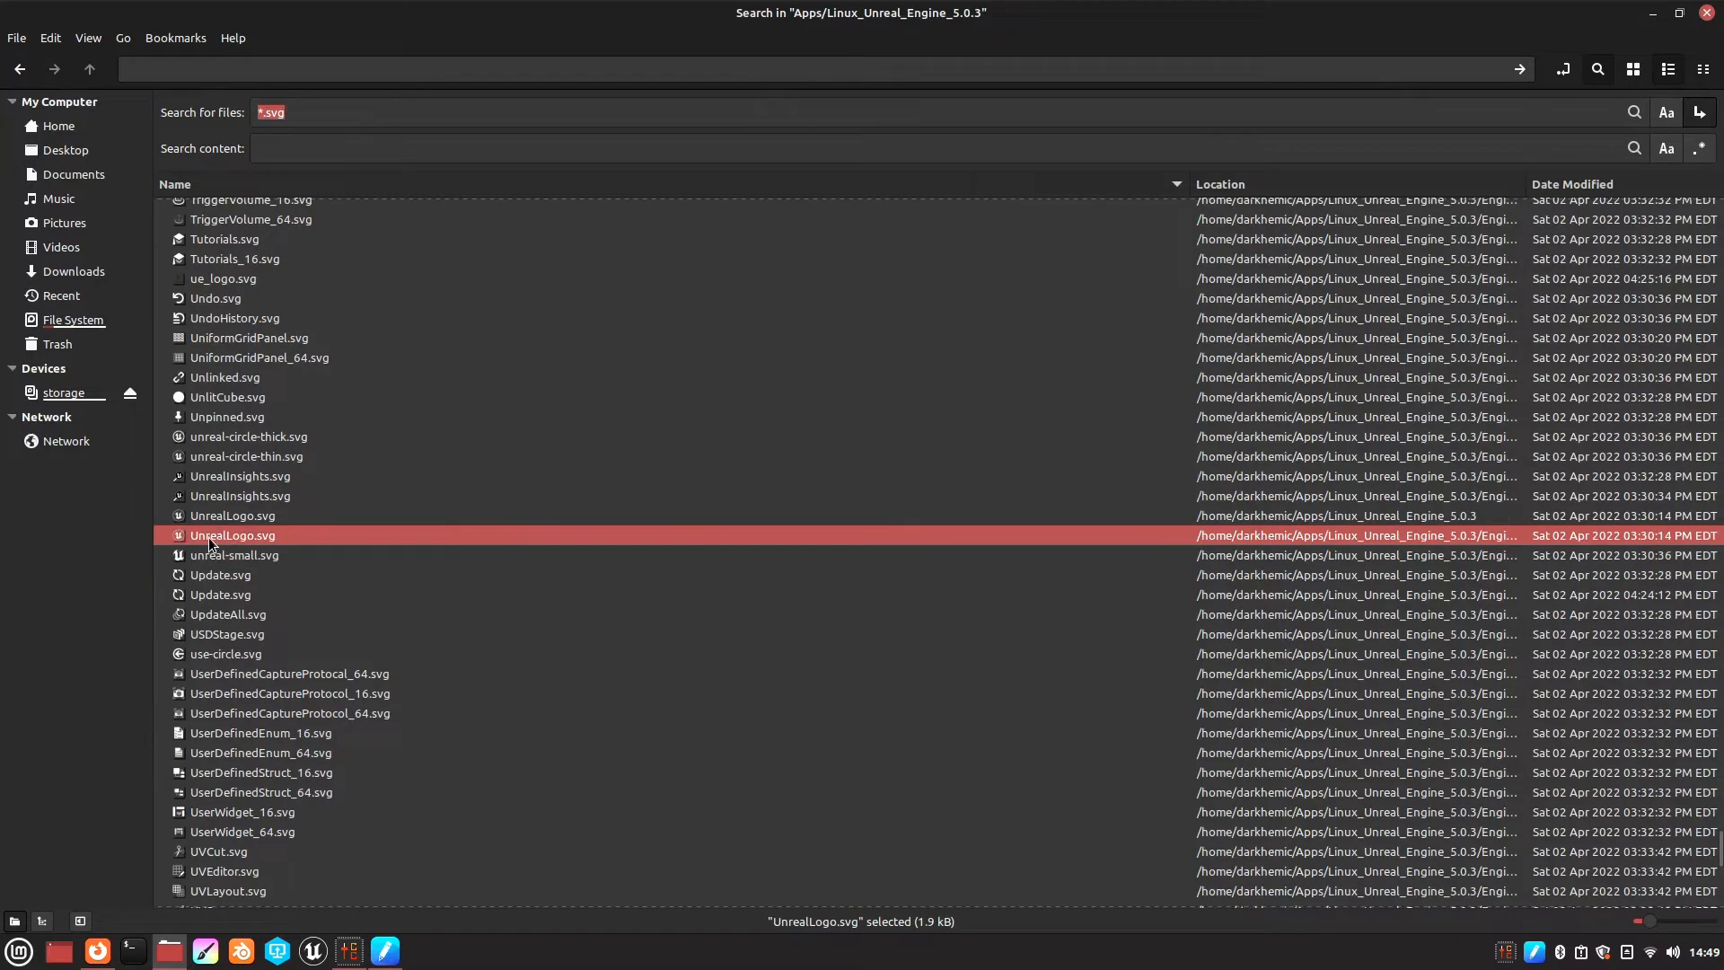
{"action": "right_click", "coordinate": [208, 537]}
{"action": "left_click", "coordinate": [260, 660]}
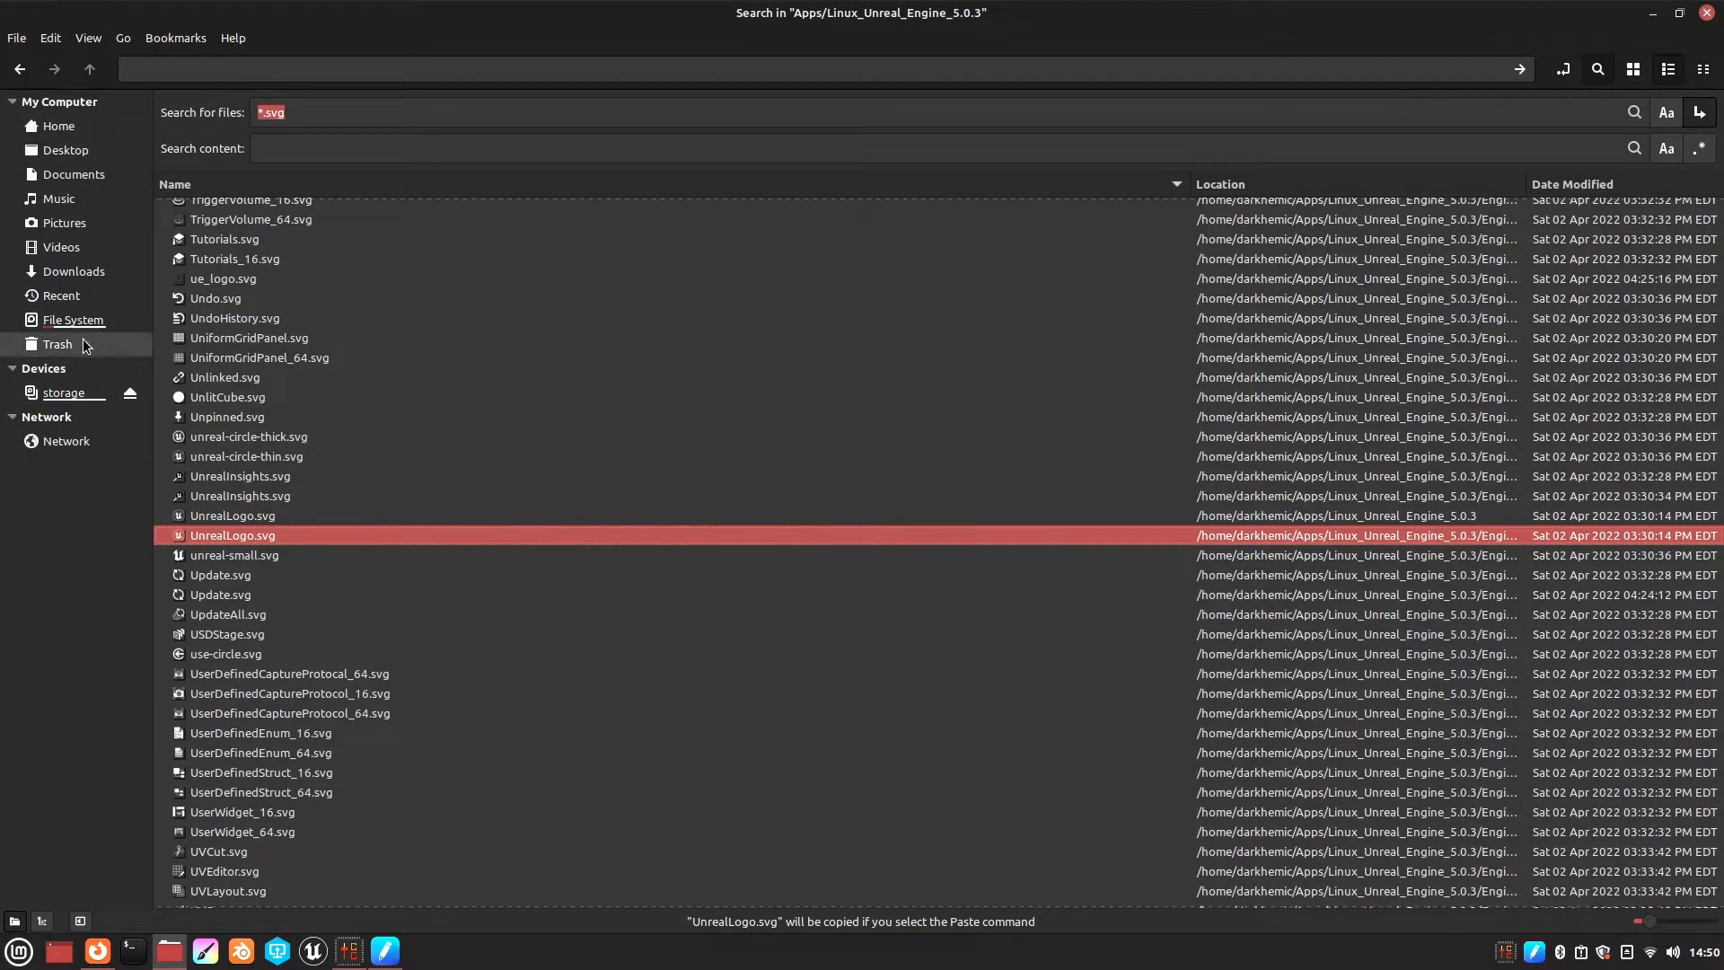
Step: Check the Linux_Unreal_Engine_5.0.3 folder inside Apps and its available paste action, and clear the open windows off the desktop
{"action": "left_click", "coordinate": [54, 126]}
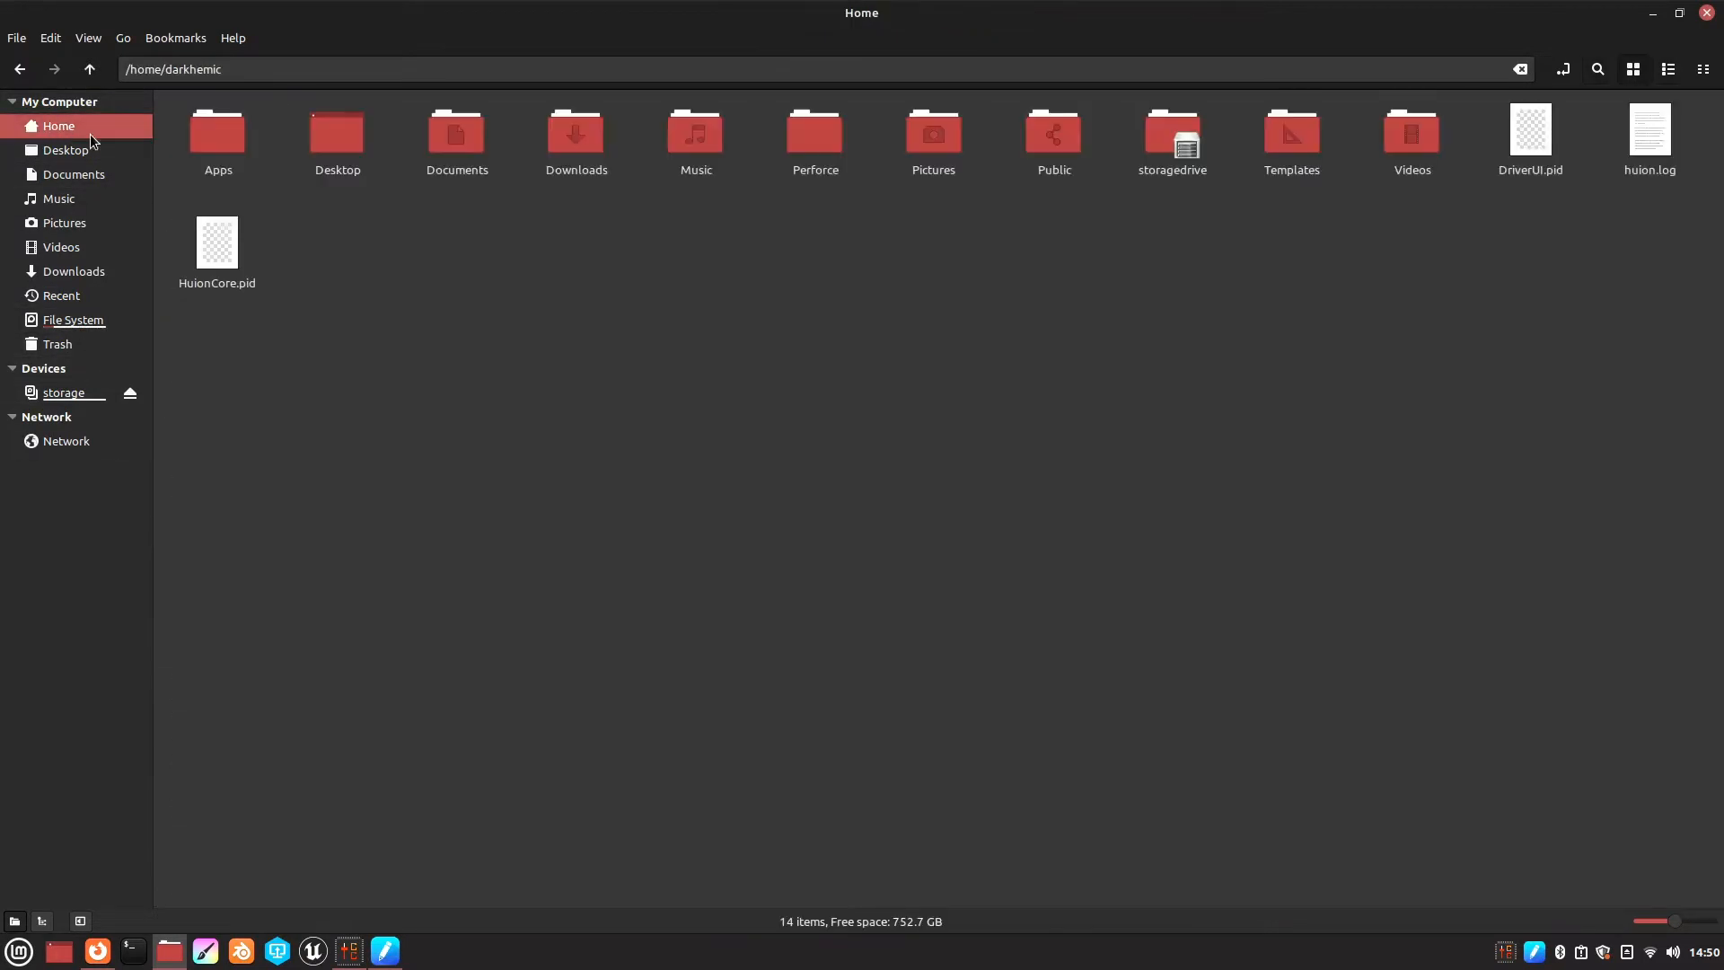
{"action": "double_click", "coordinate": [211, 143]}
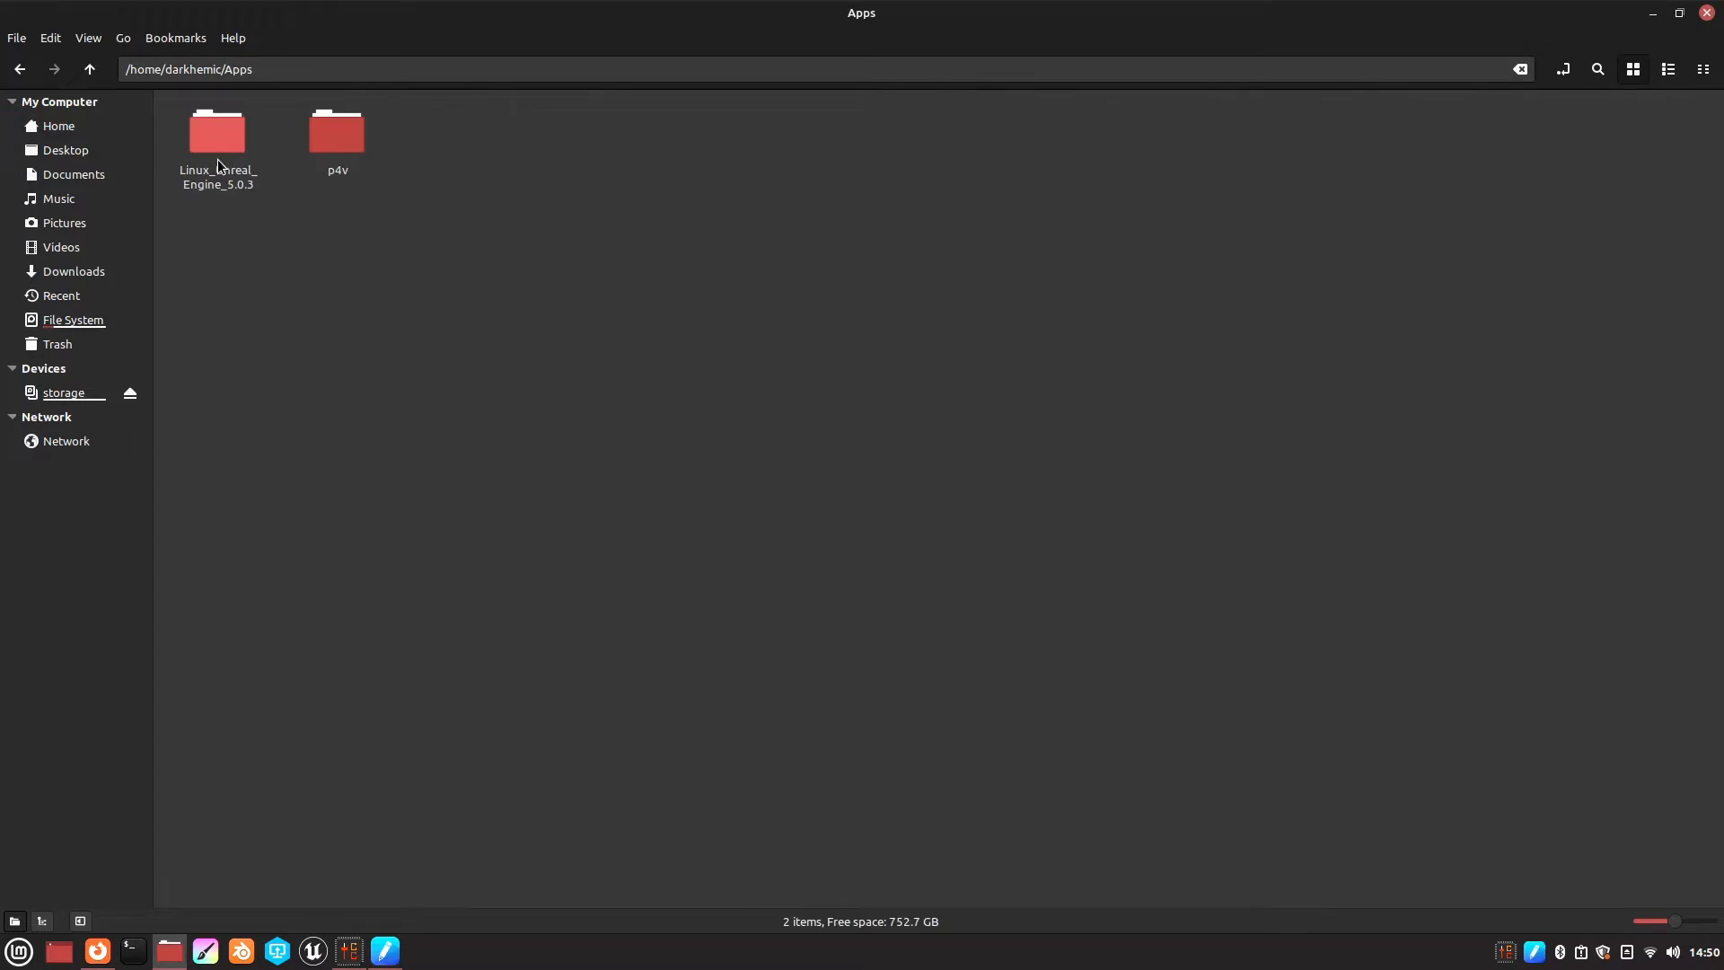
{"action": "double_click", "coordinate": [218, 159]}
{"action": "right_click", "coordinate": [776, 180]}
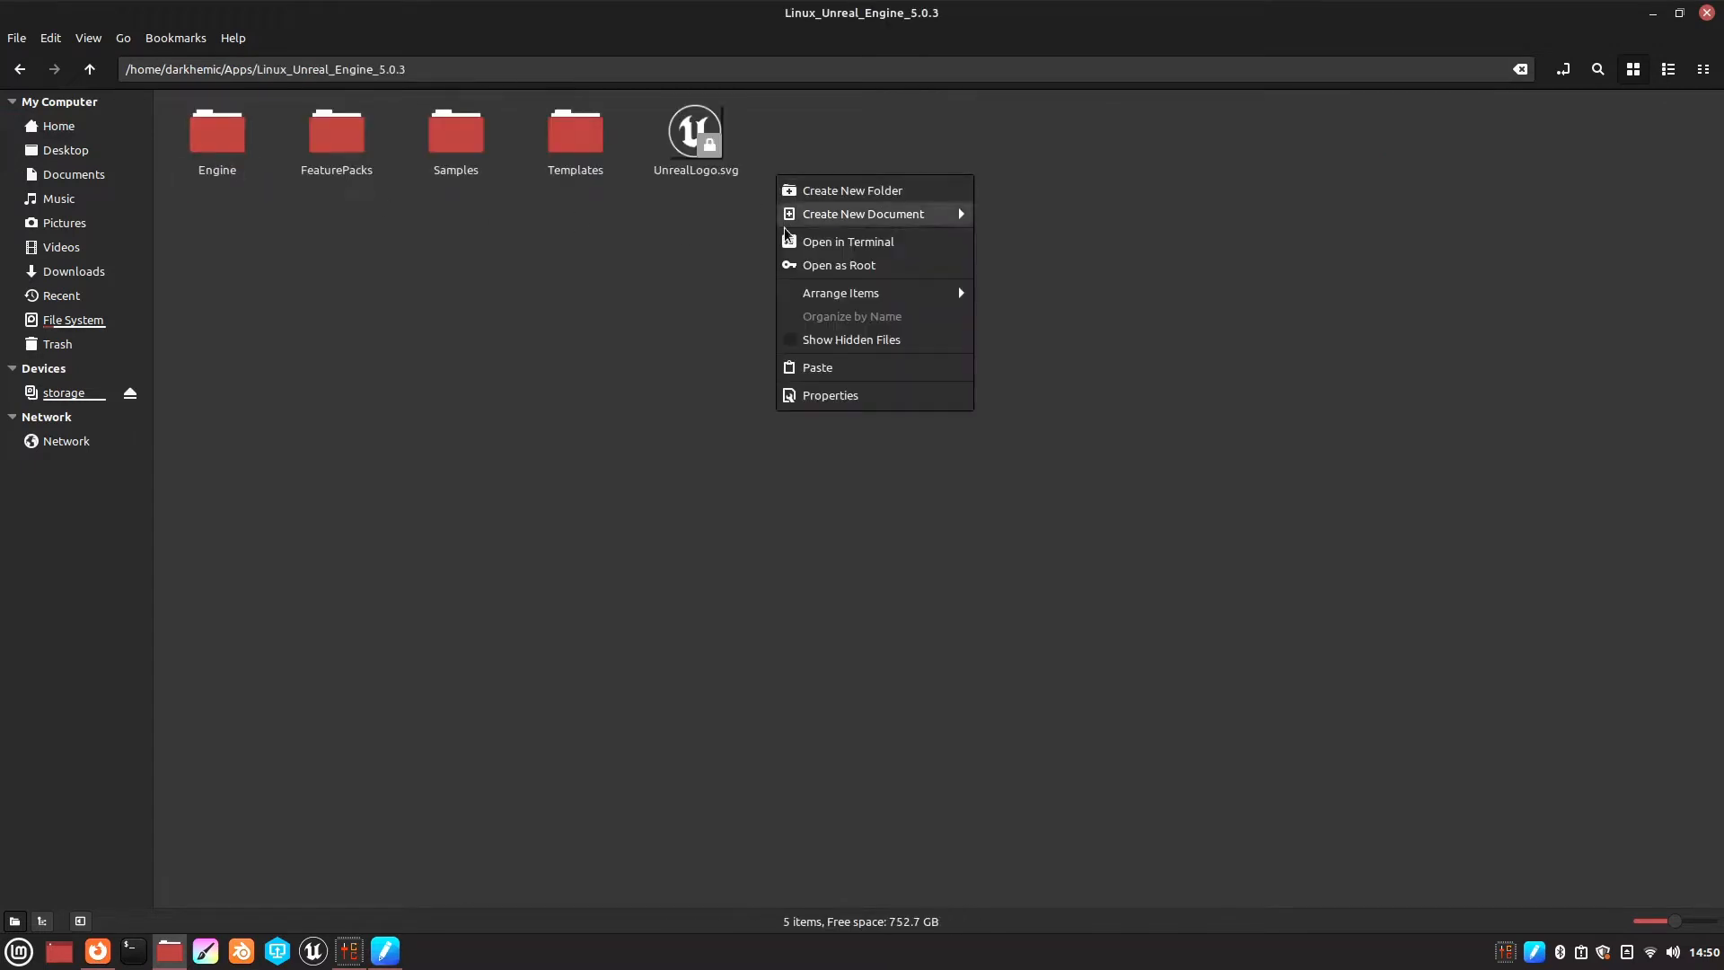
{"action": "left_click", "coordinate": [551, 282]}
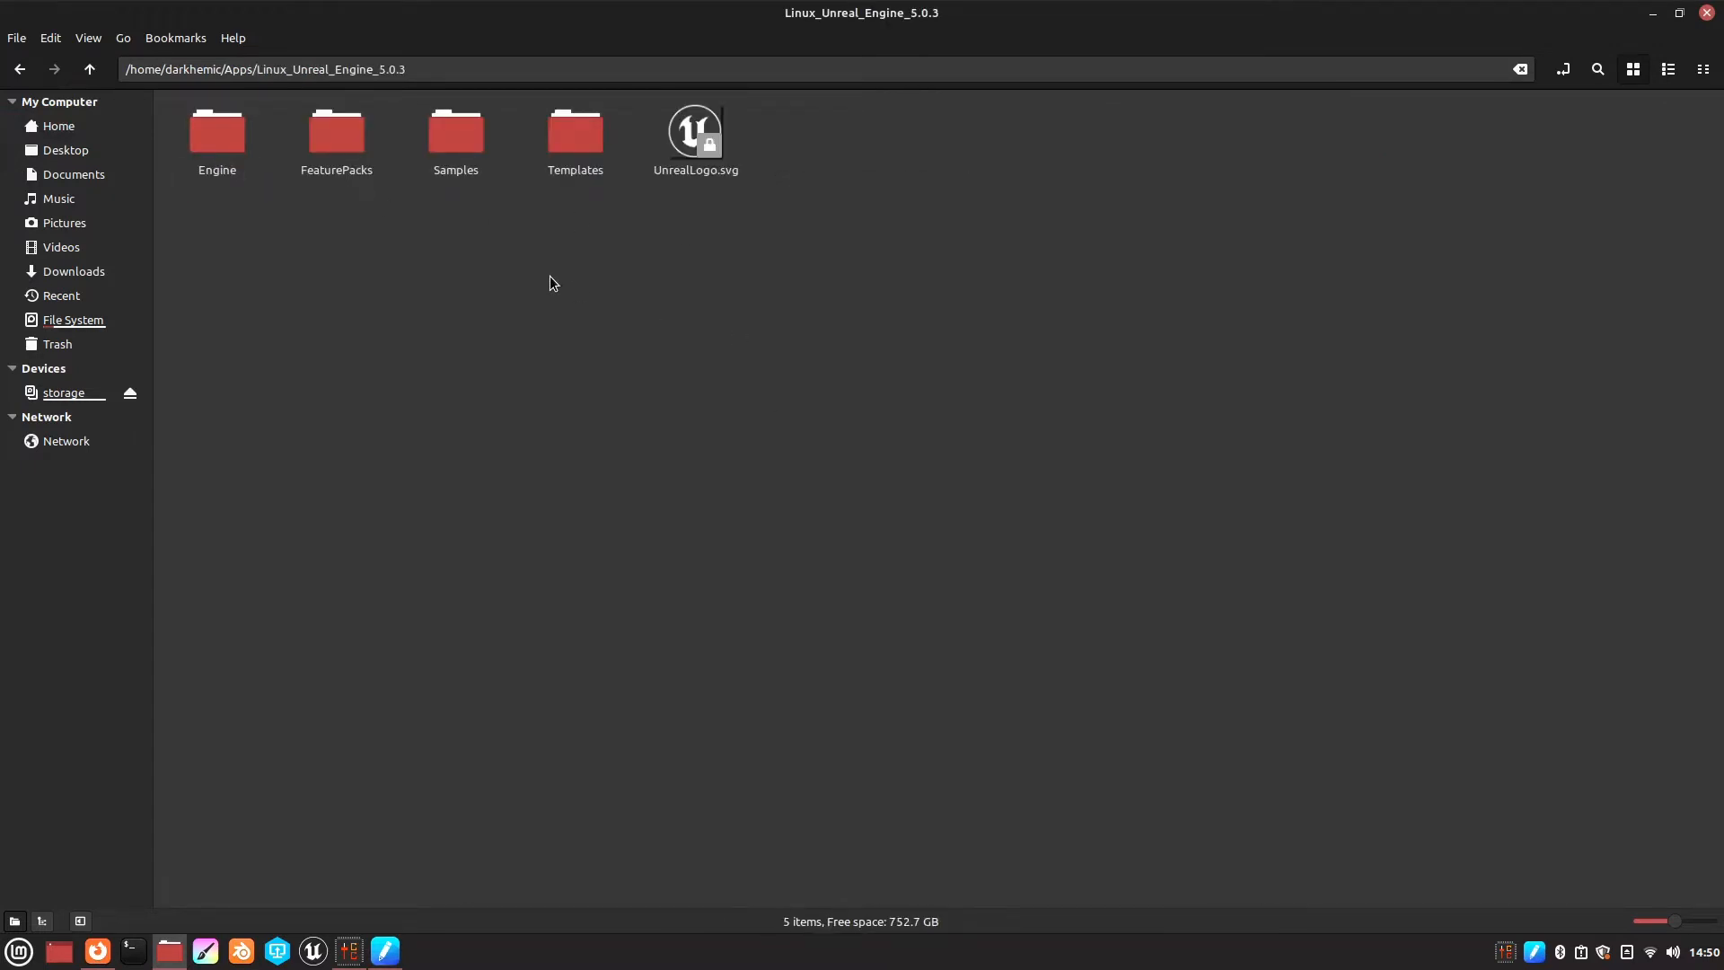
{"action": "left_click", "coordinate": [1705, 12]}
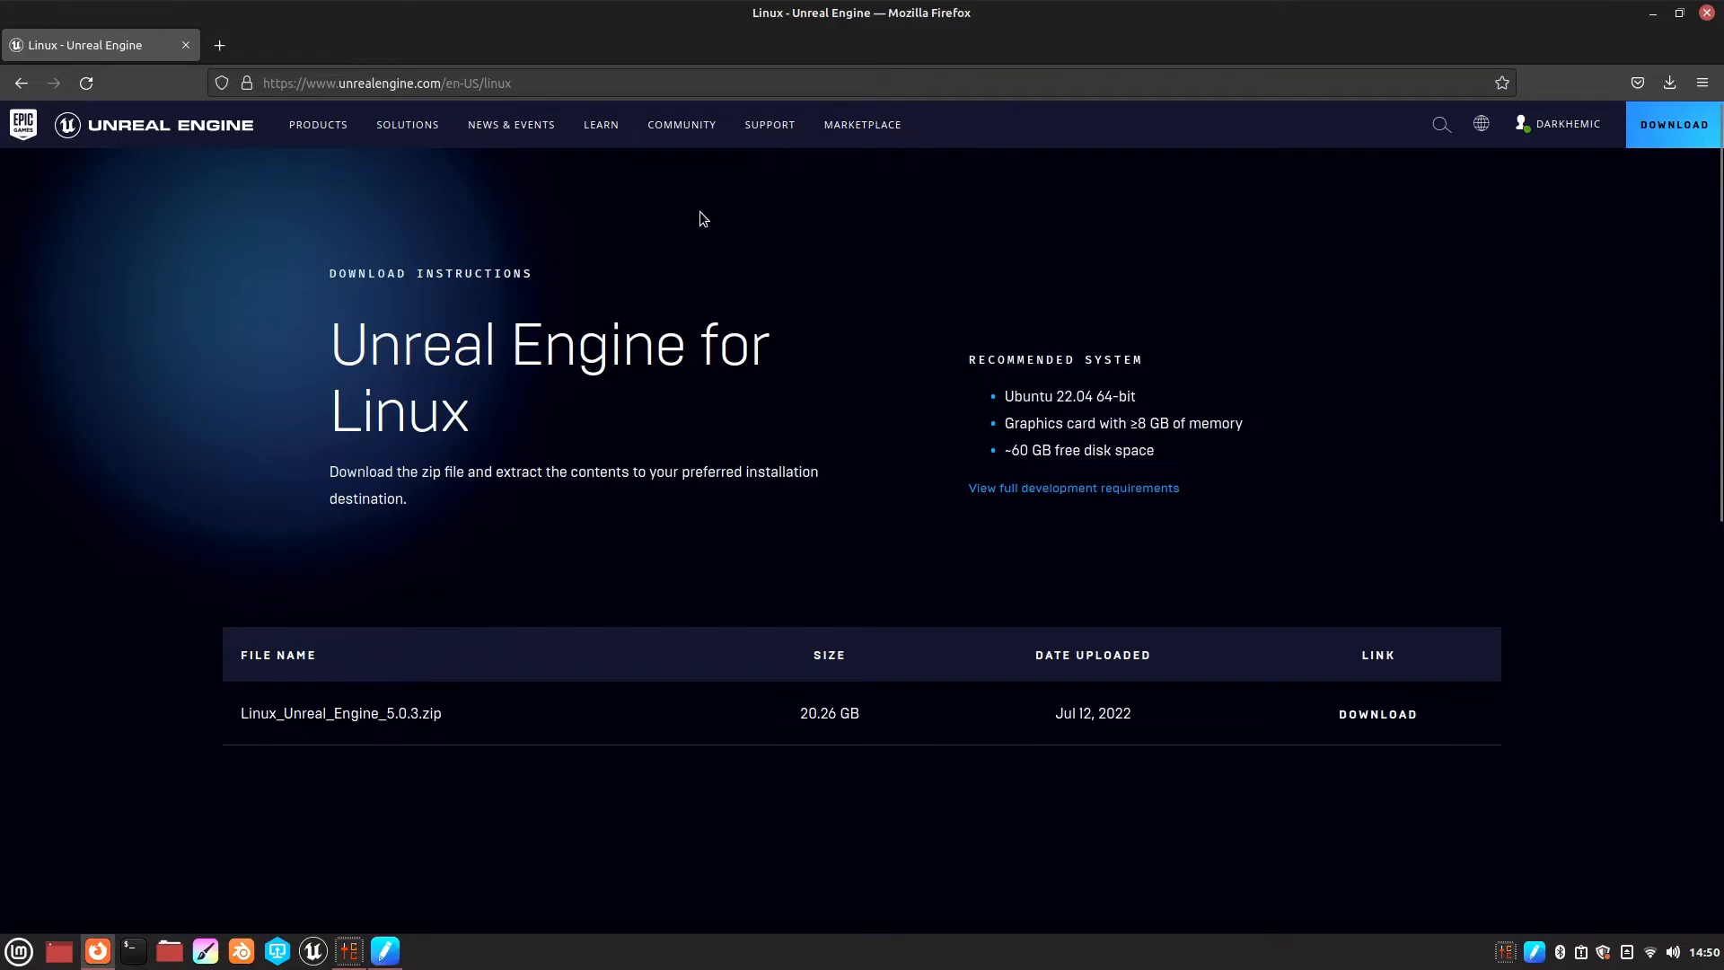
{"action": "left_click", "coordinate": [1652, 13]}
Step: Start a new desktop launcher named Unreal5.02 with UnrealLogo.svg from Apps/Linux_Unreal_Engine_5.0.3 as its icon
{"action": "right_click", "coordinate": [283, 264]}
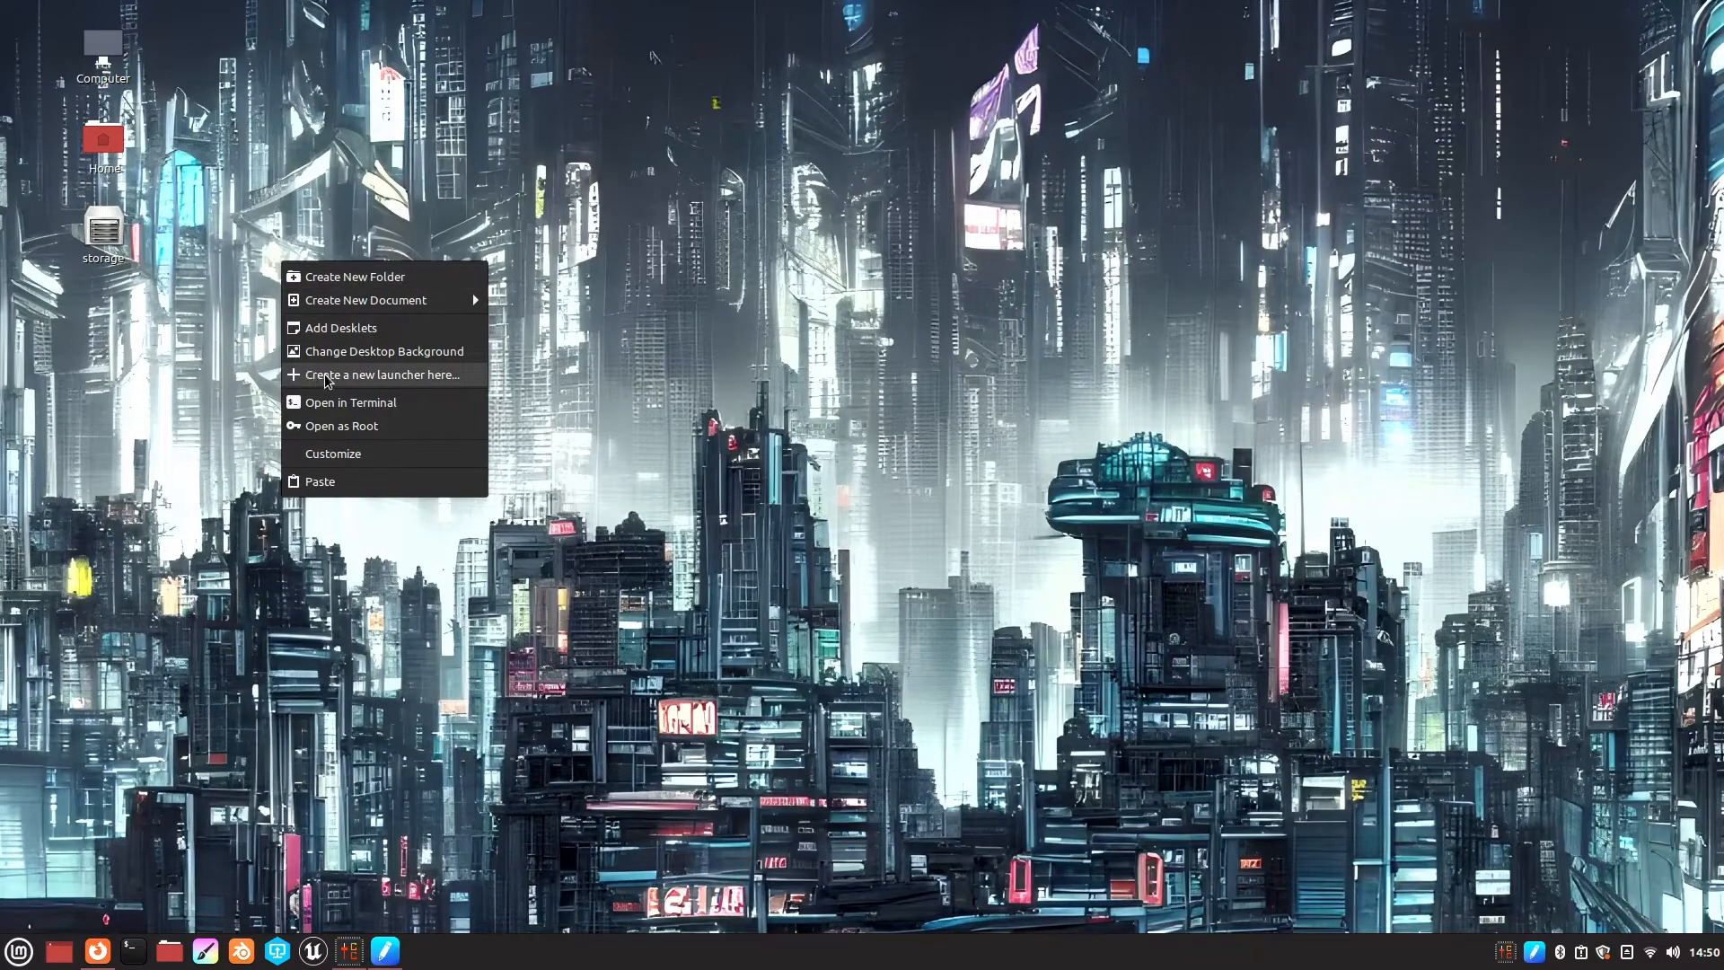
{"action": "left_click", "coordinate": [429, 388]}
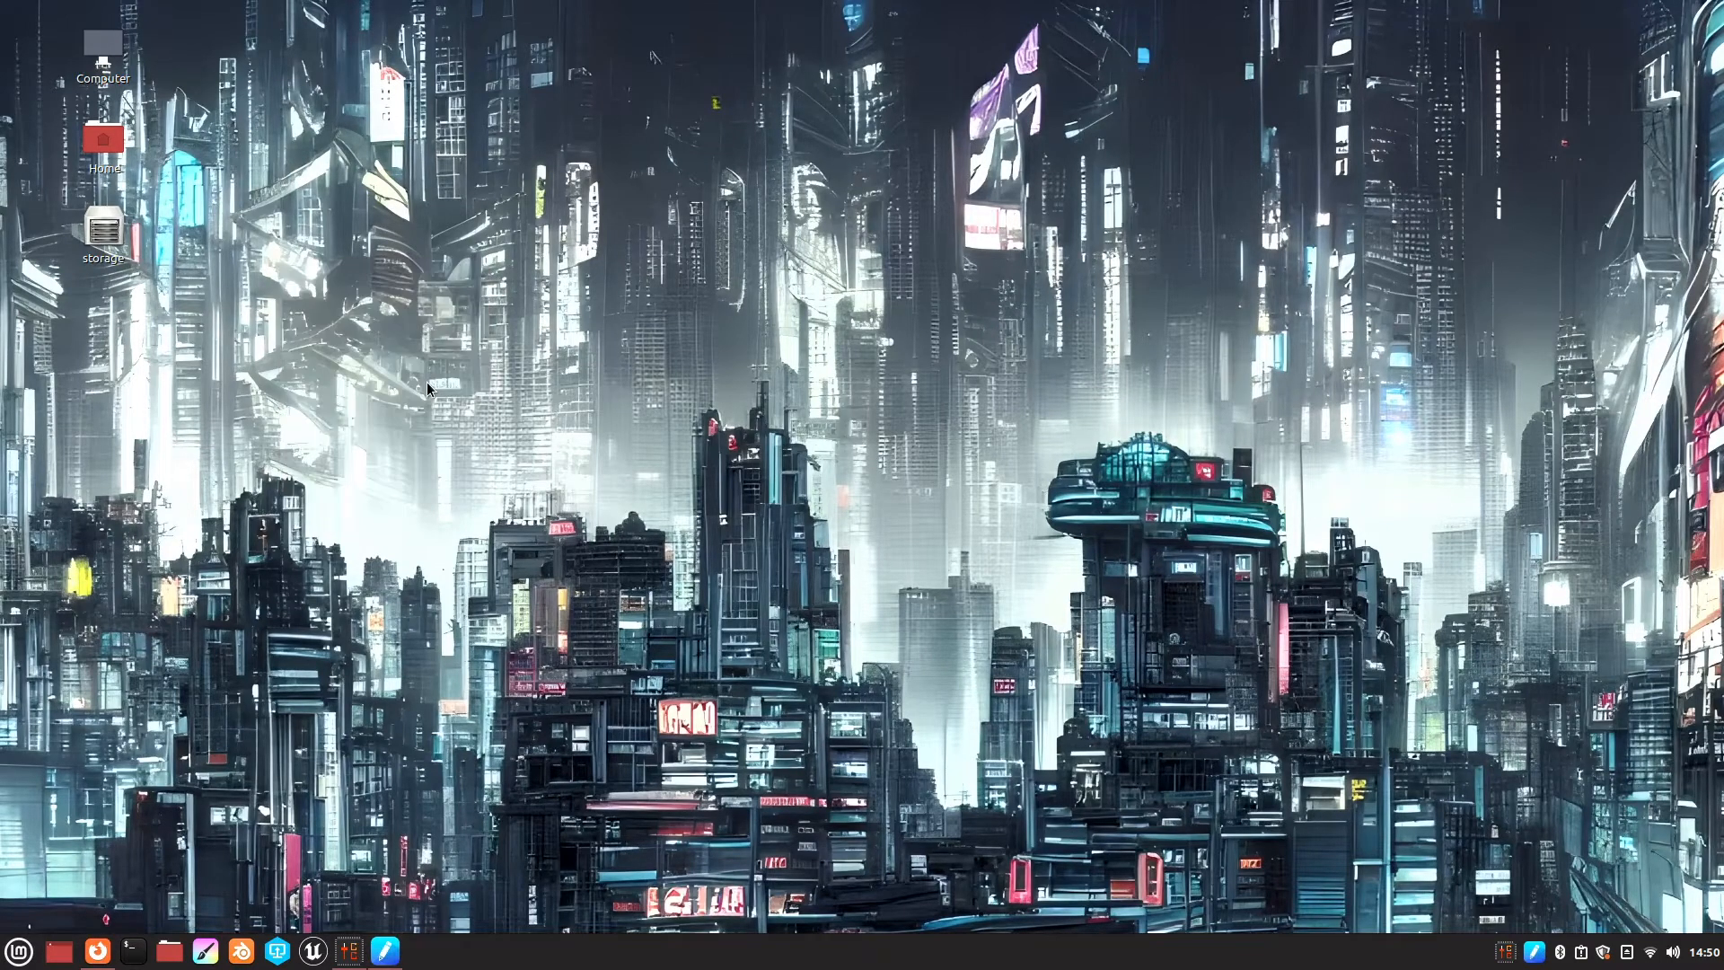
{"action": "left_click", "coordinate": [693, 438]}
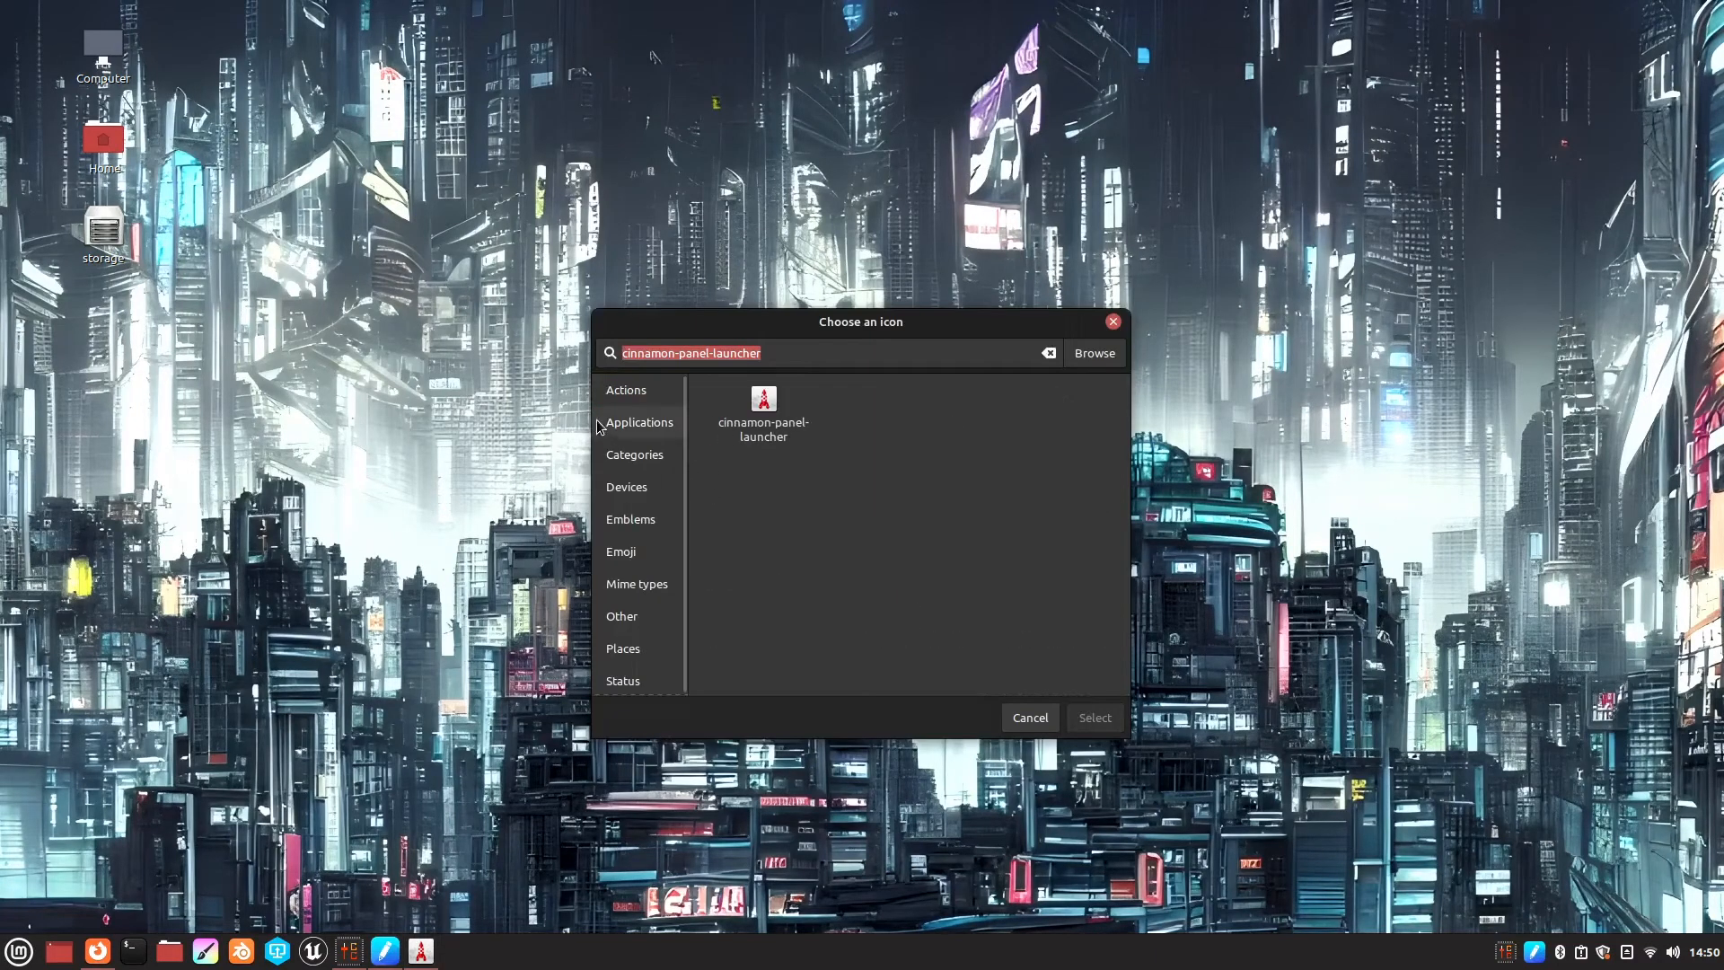
{"action": "left_click", "coordinate": [1095, 355]}
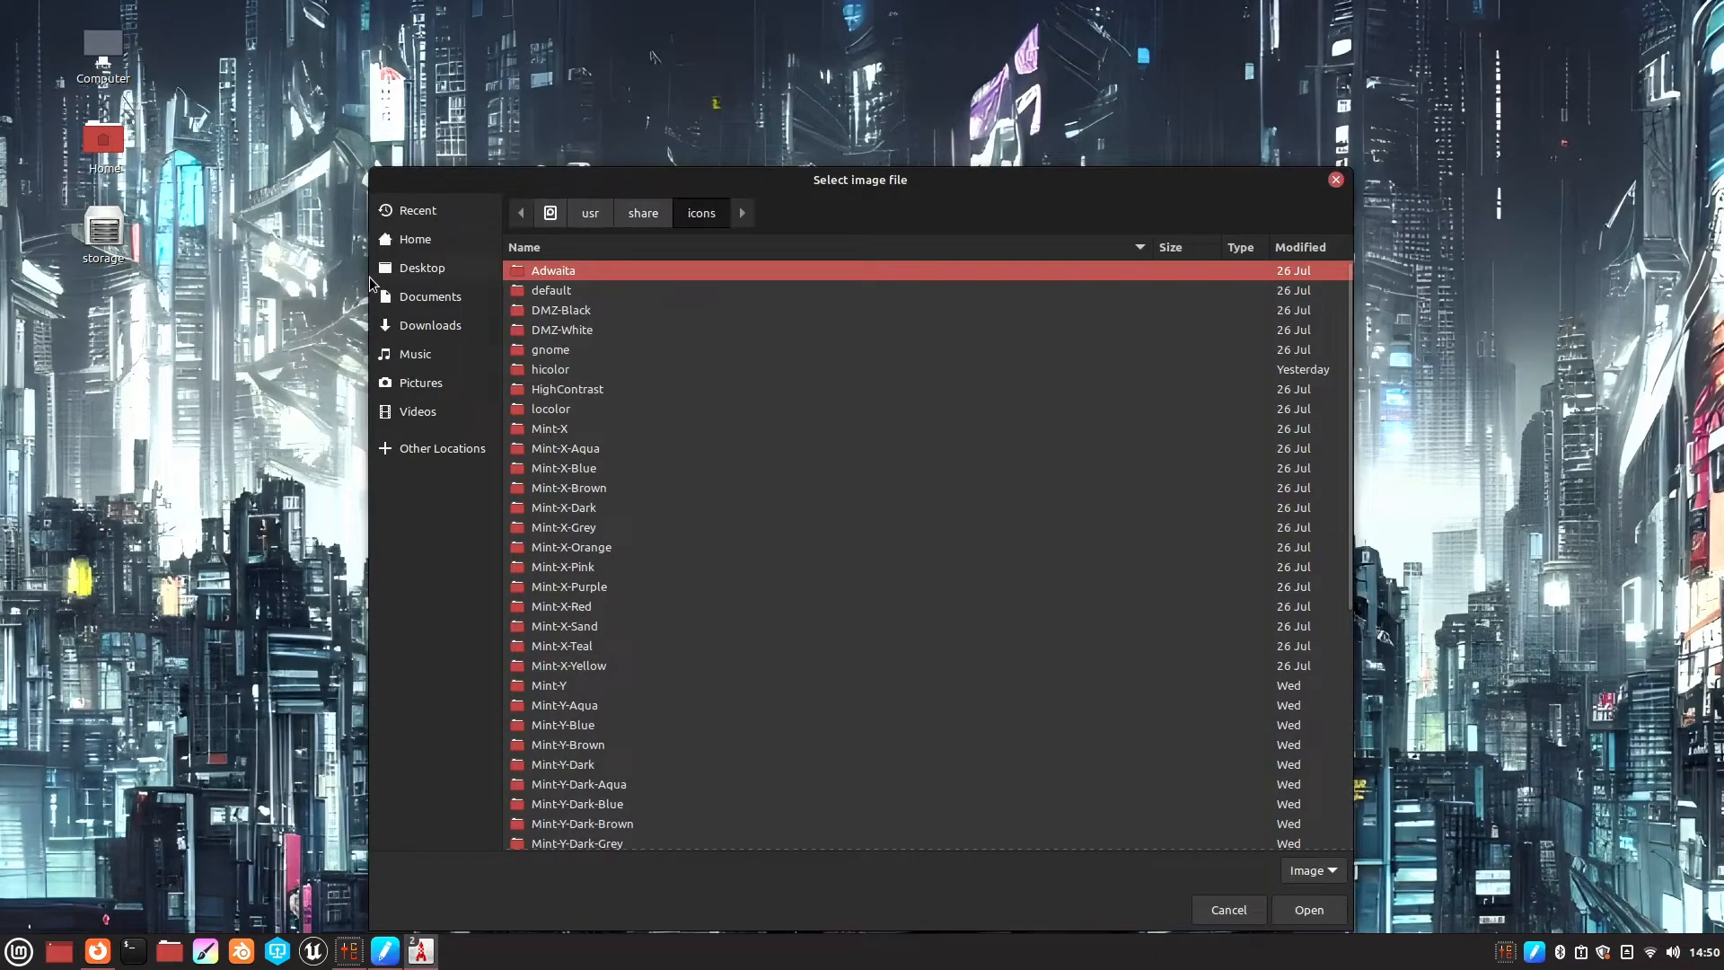
{"action": "left_click", "coordinate": [399, 244]}
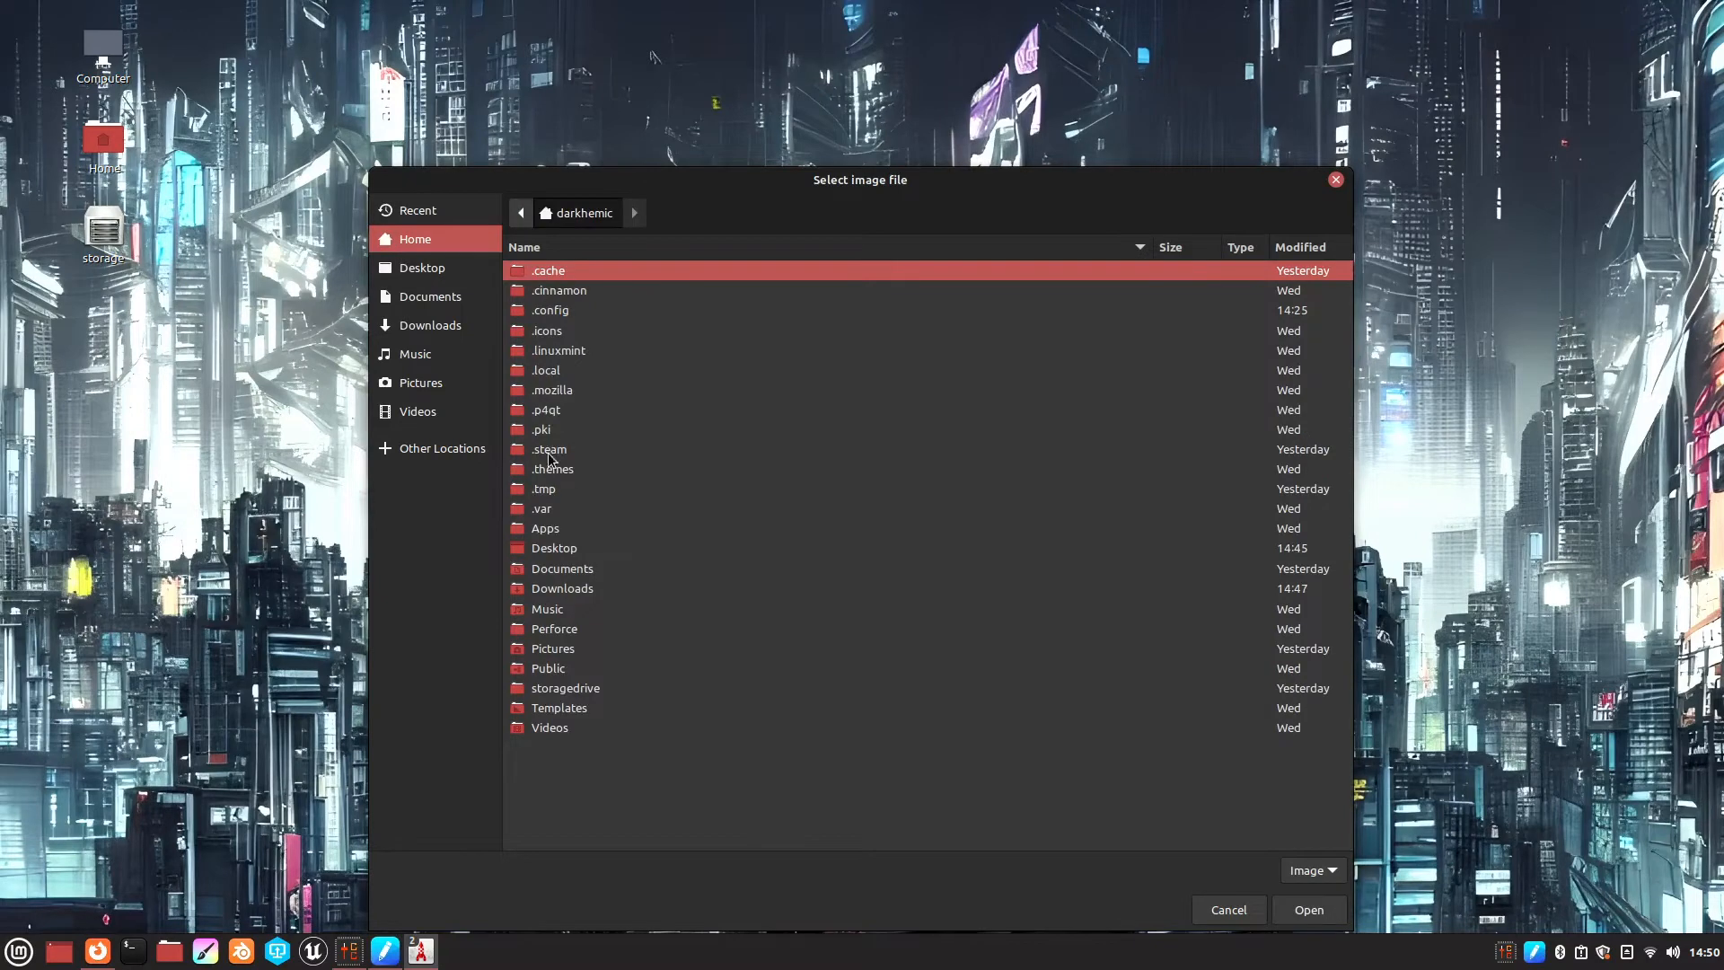
{"action": "double_click", "coordinate": [545, 529]}
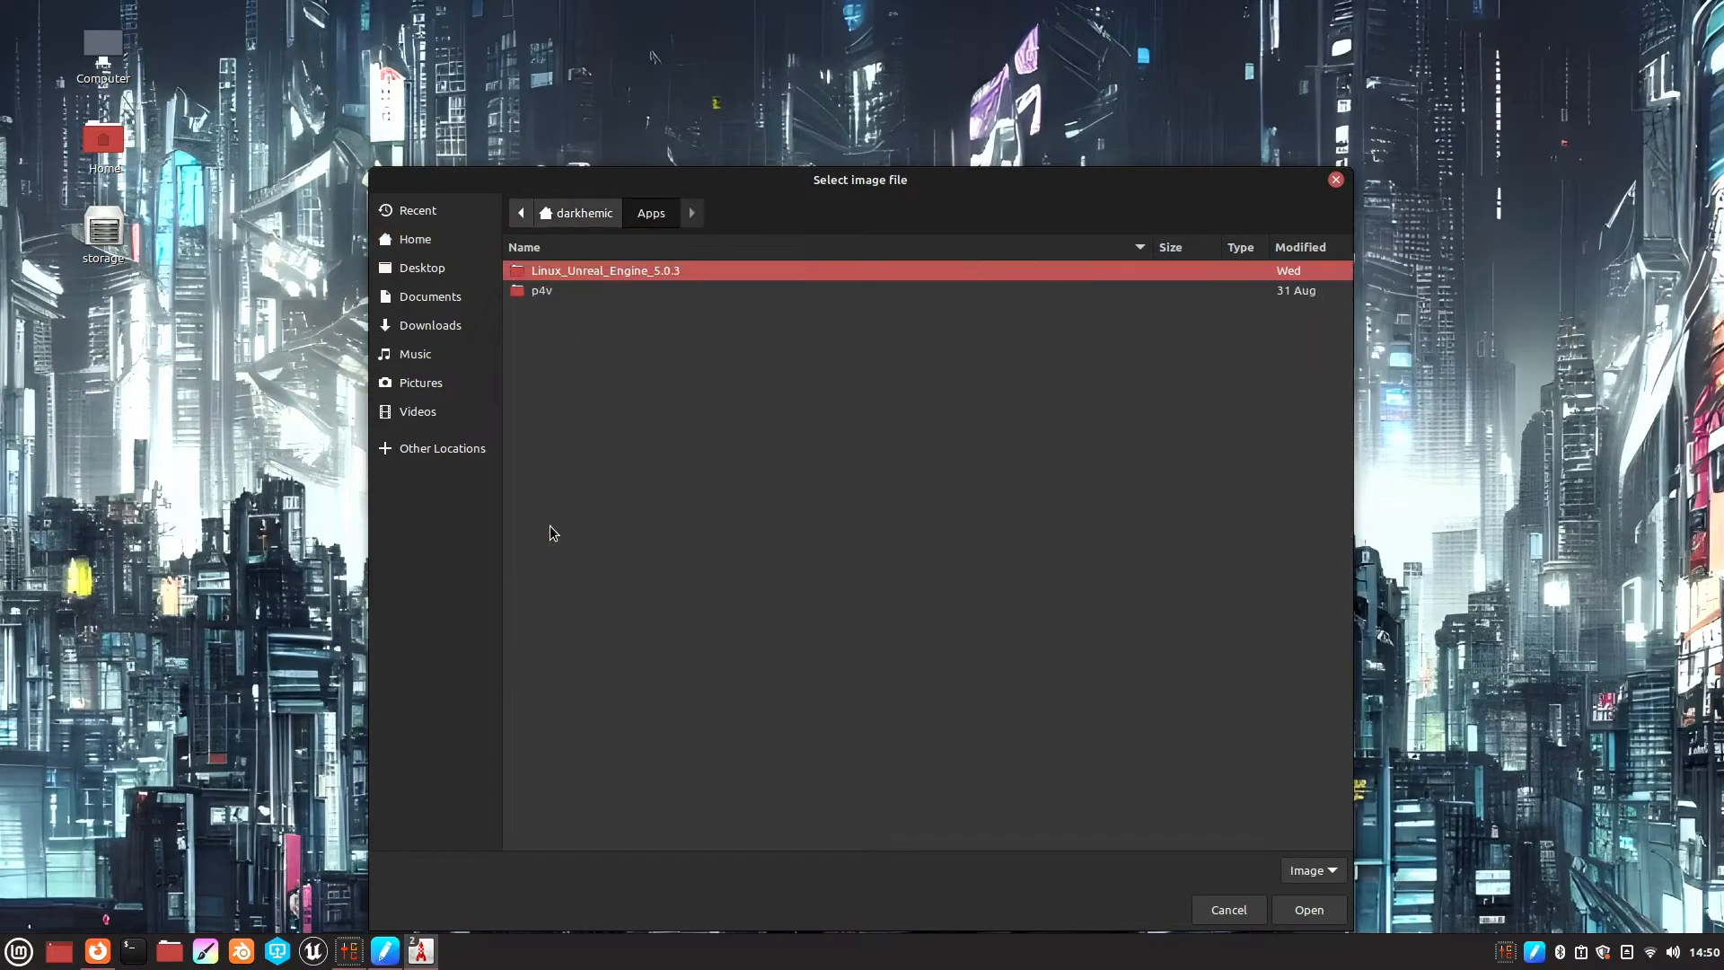
{"action": "double_click", "coordinate": [535, 272]}
{"action": "left_click", "coordinate": [556, 350]}
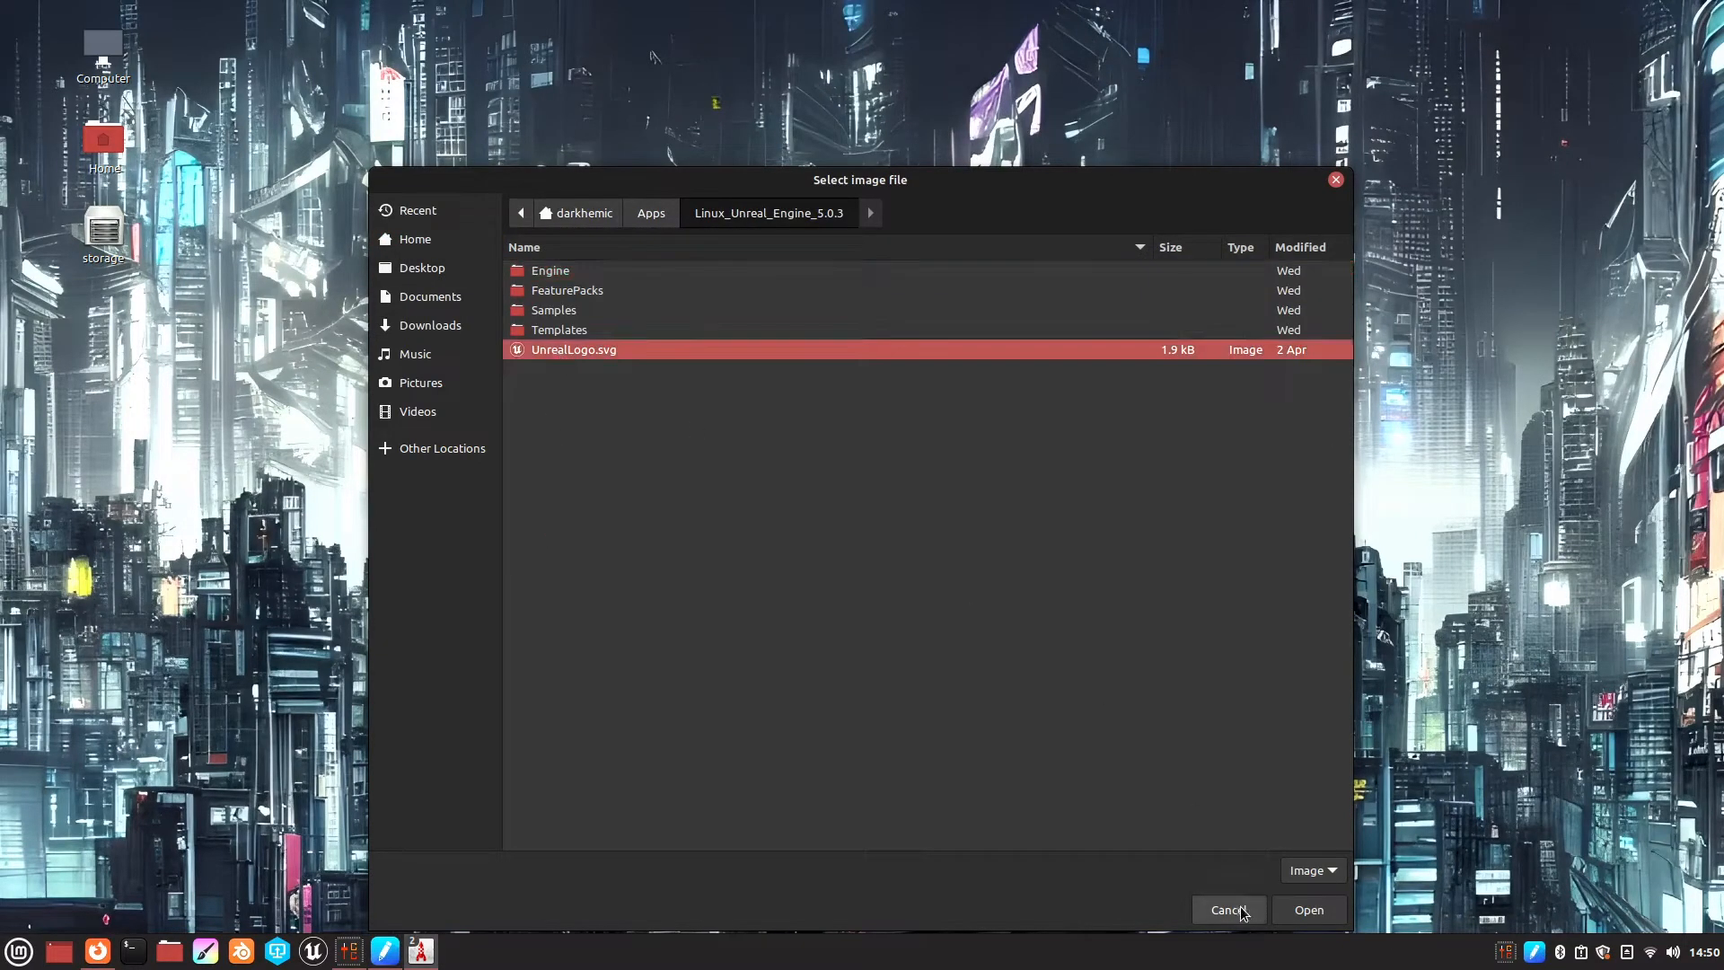
{"action": "left_click", "coordinate": [1285, 914]}
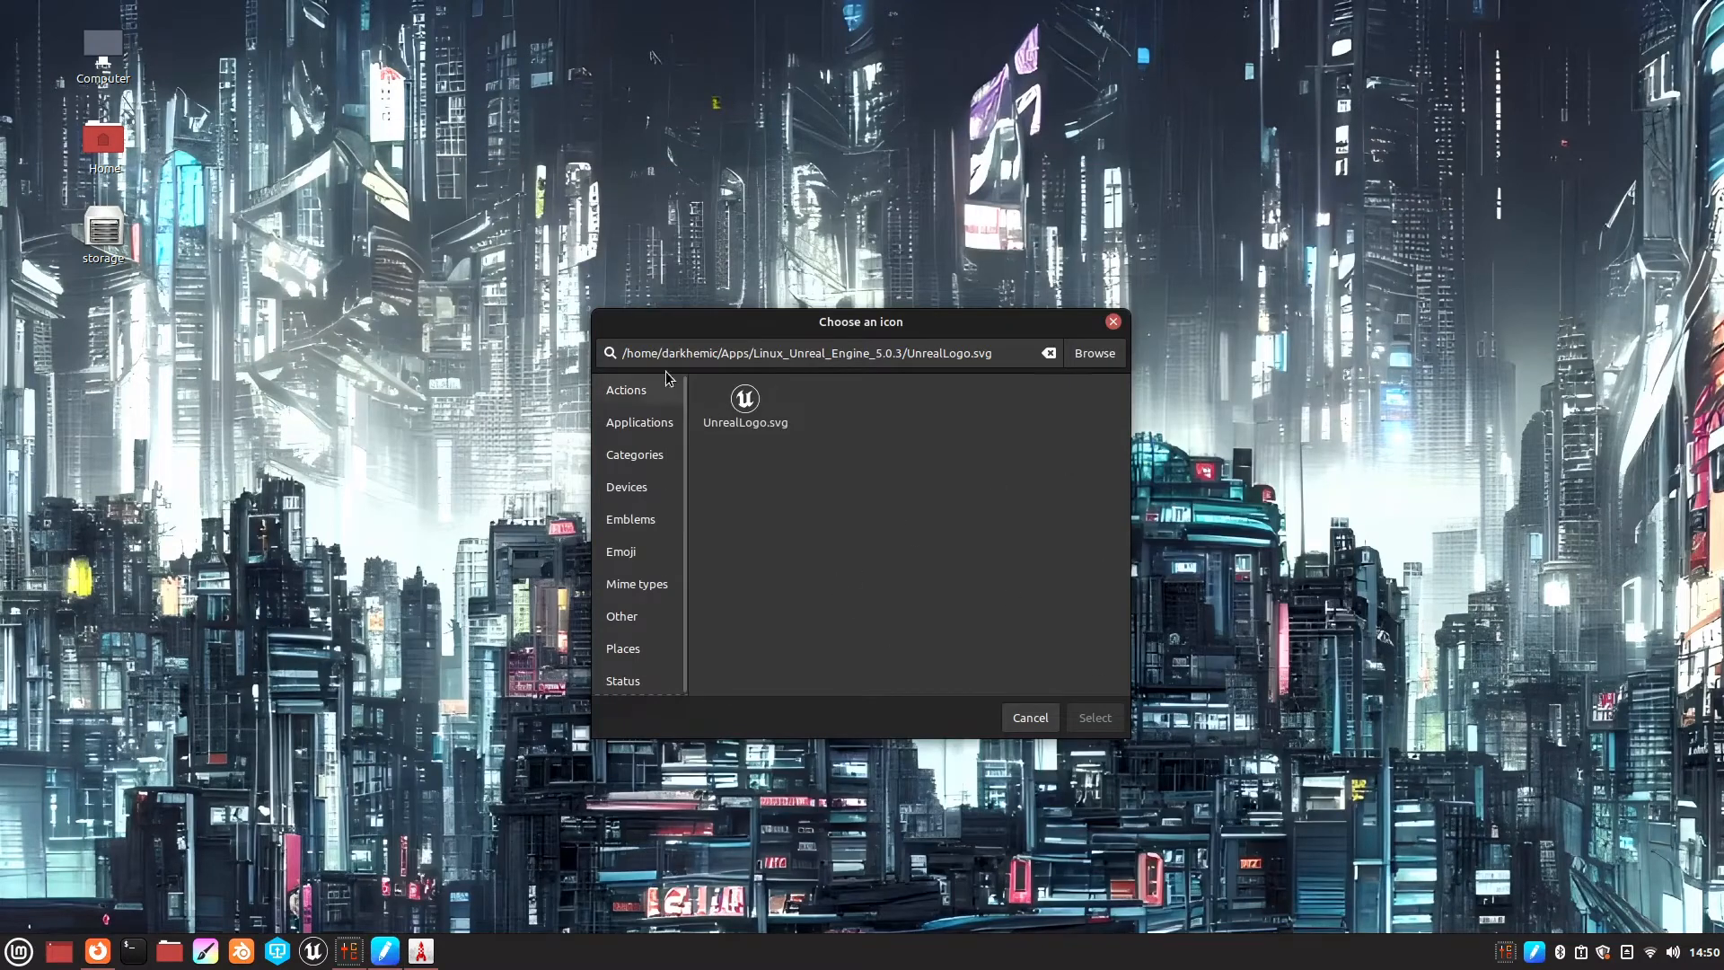
{"action": "left_click", "coordinate": [1093, 717]}
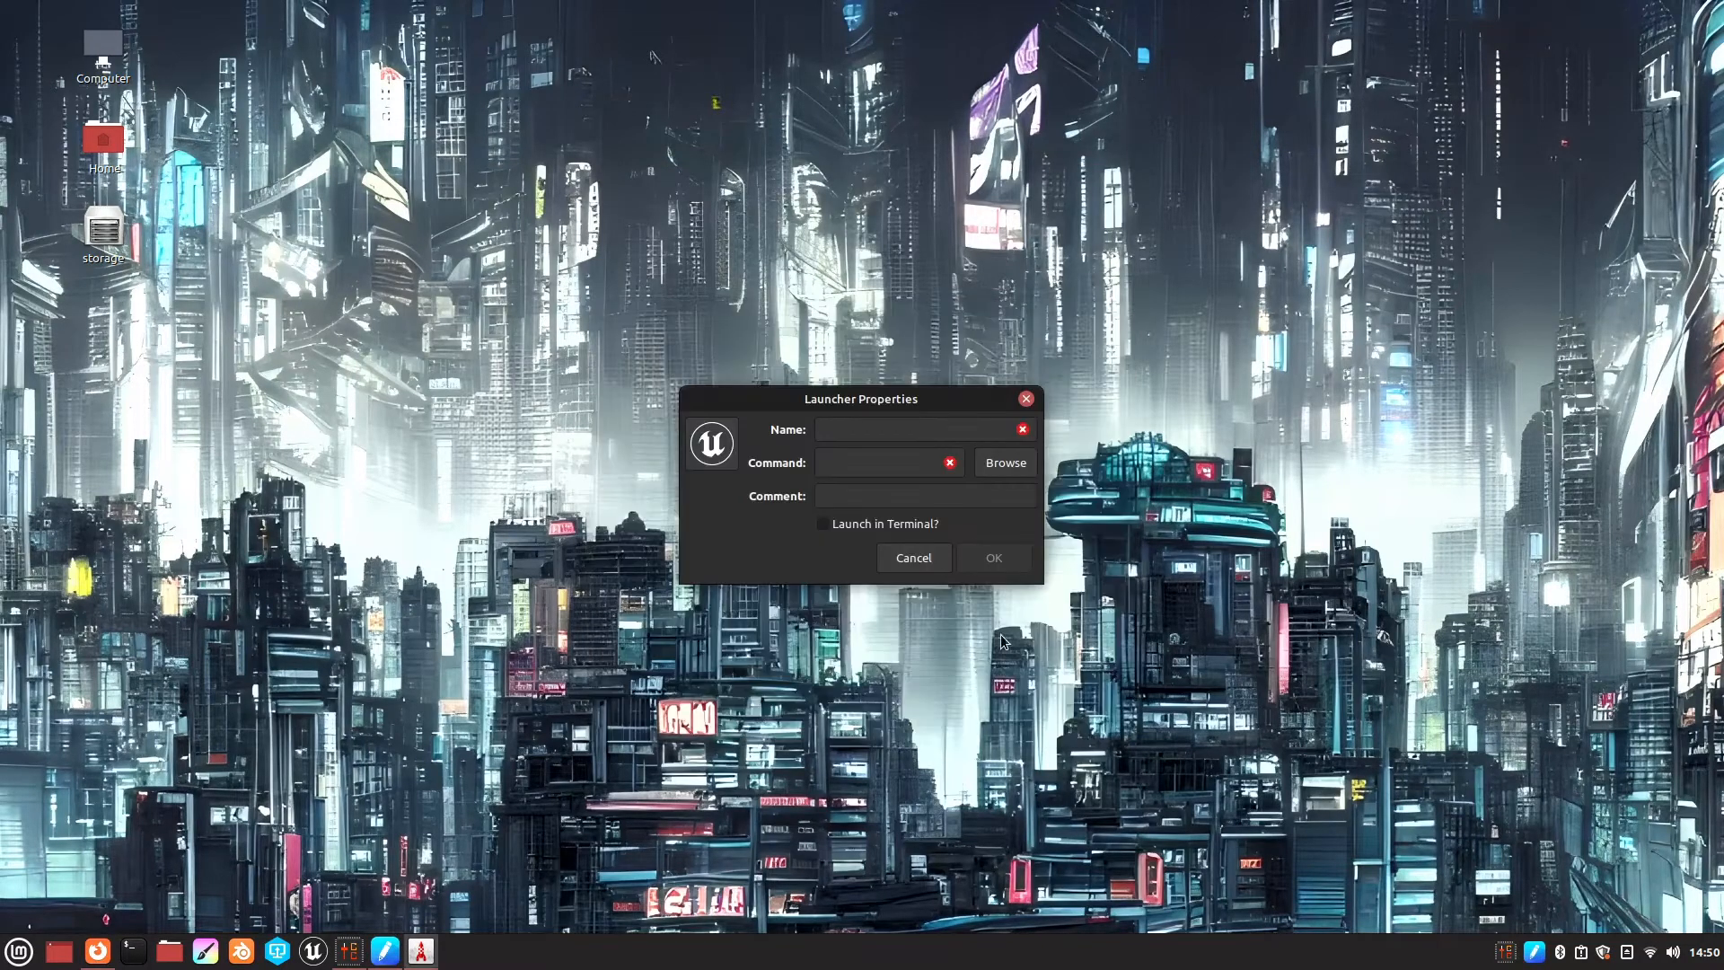
{"action": "left_click", "coordinate": [915, 431]}
{"action": "type", "text": "Unreal5.02"}
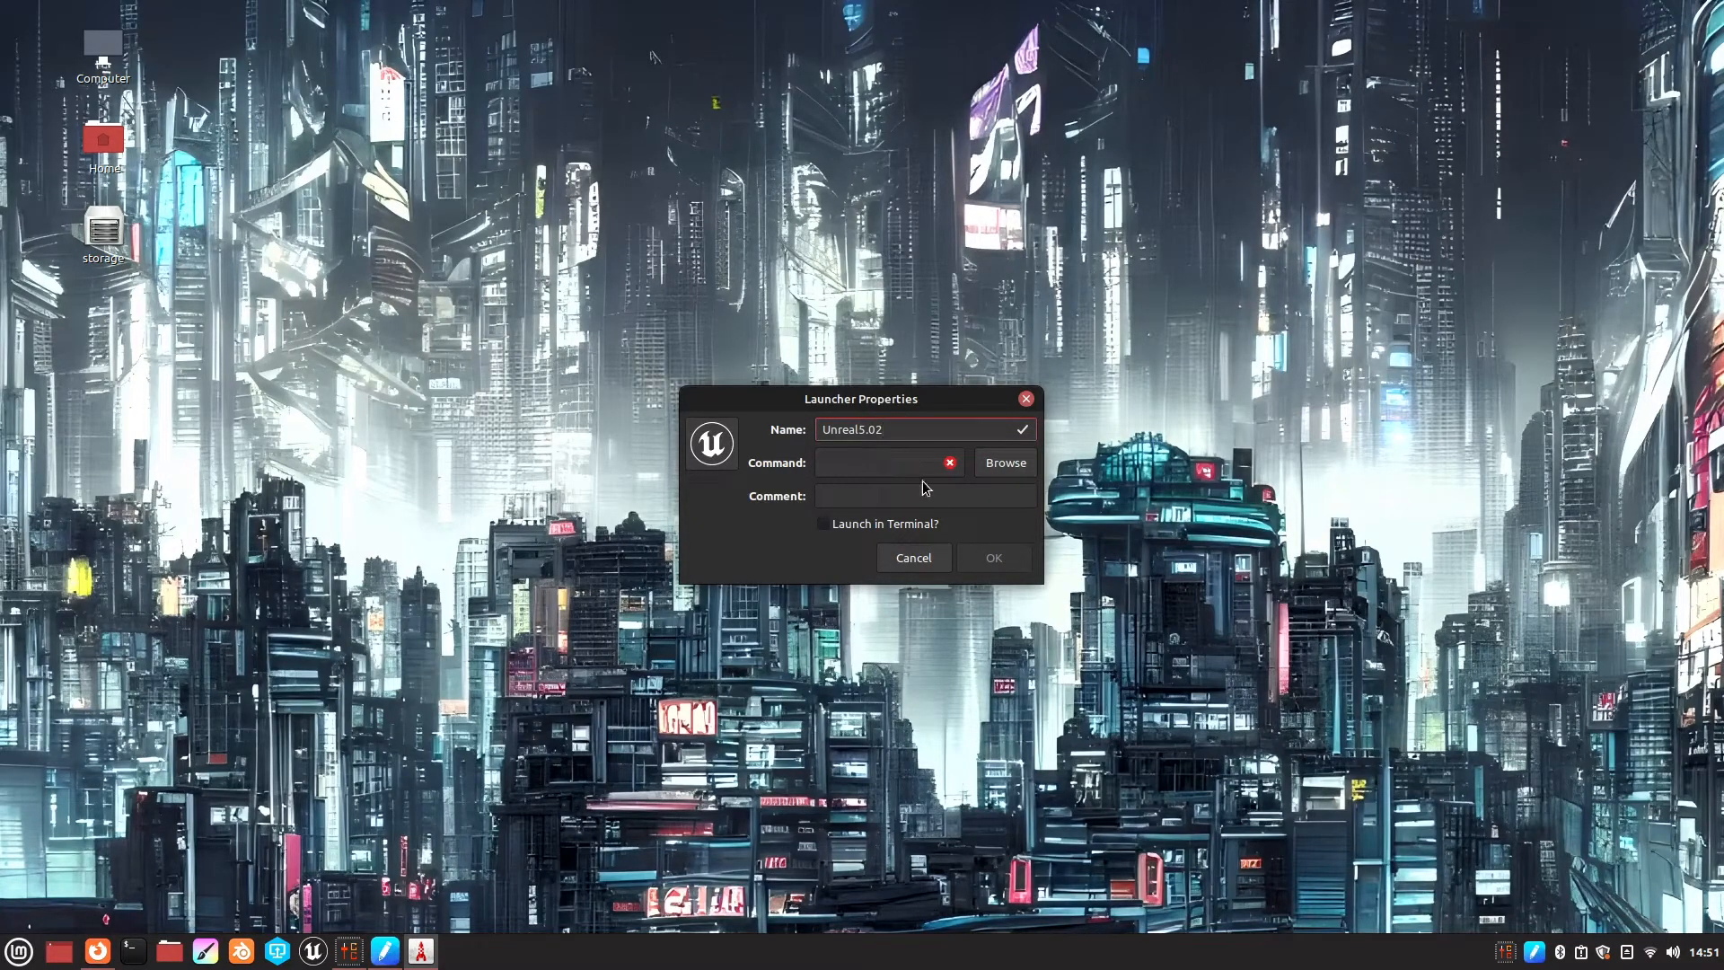
Step: Set the launcher's command to UnrealEditor from Linux_Unreal_Engine_5.0.3/Engine/Binaries/Linux and dismiss the launcher properties without saving
{"action": "left_click", "coordinate": [983, 462]}
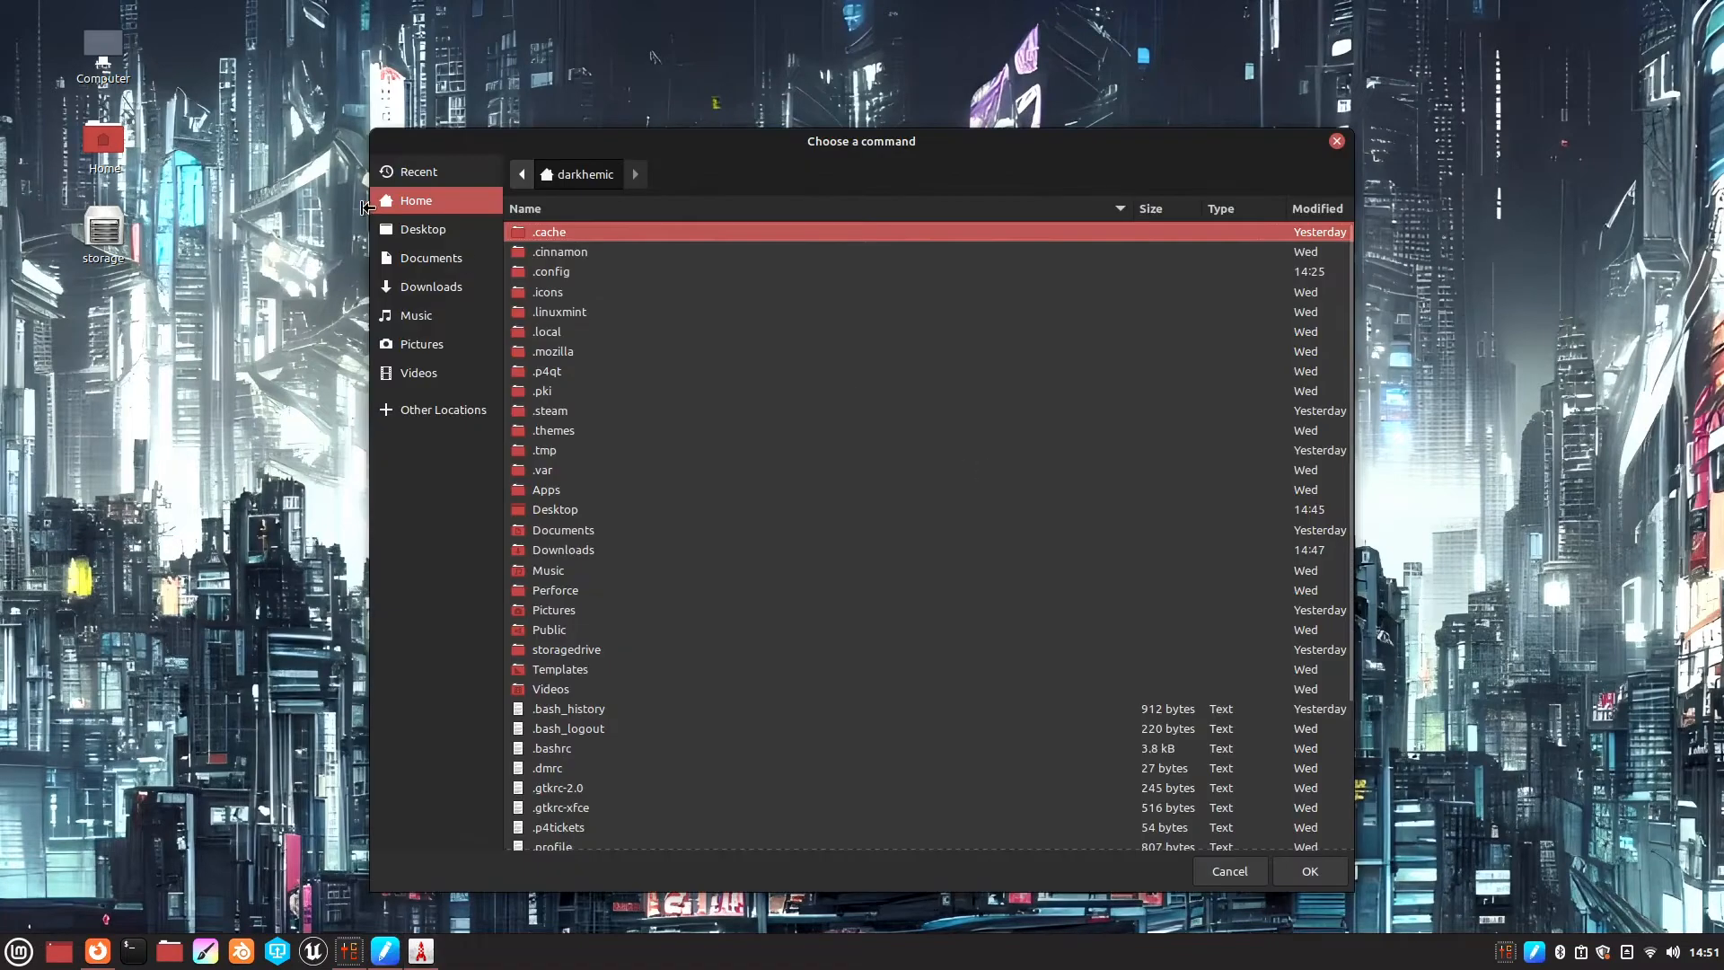
{"action": "double_click", "coordinate": [556, 490]}
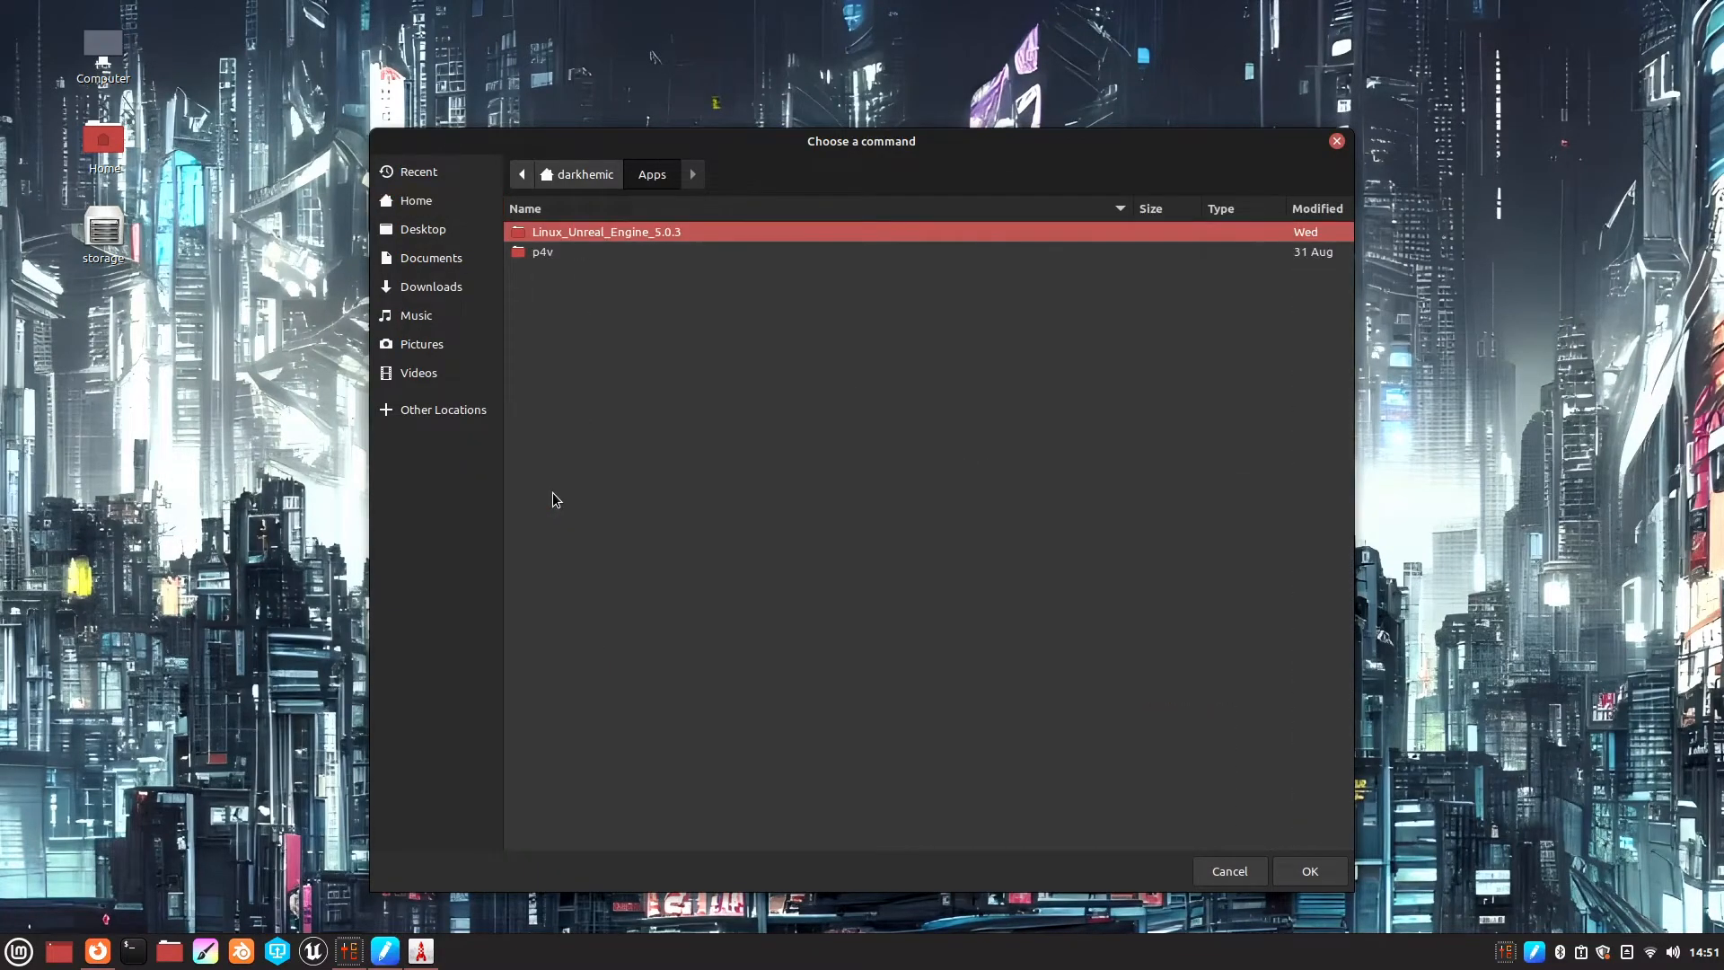
{"action": "double_click", "coordinate": [576, 239]}
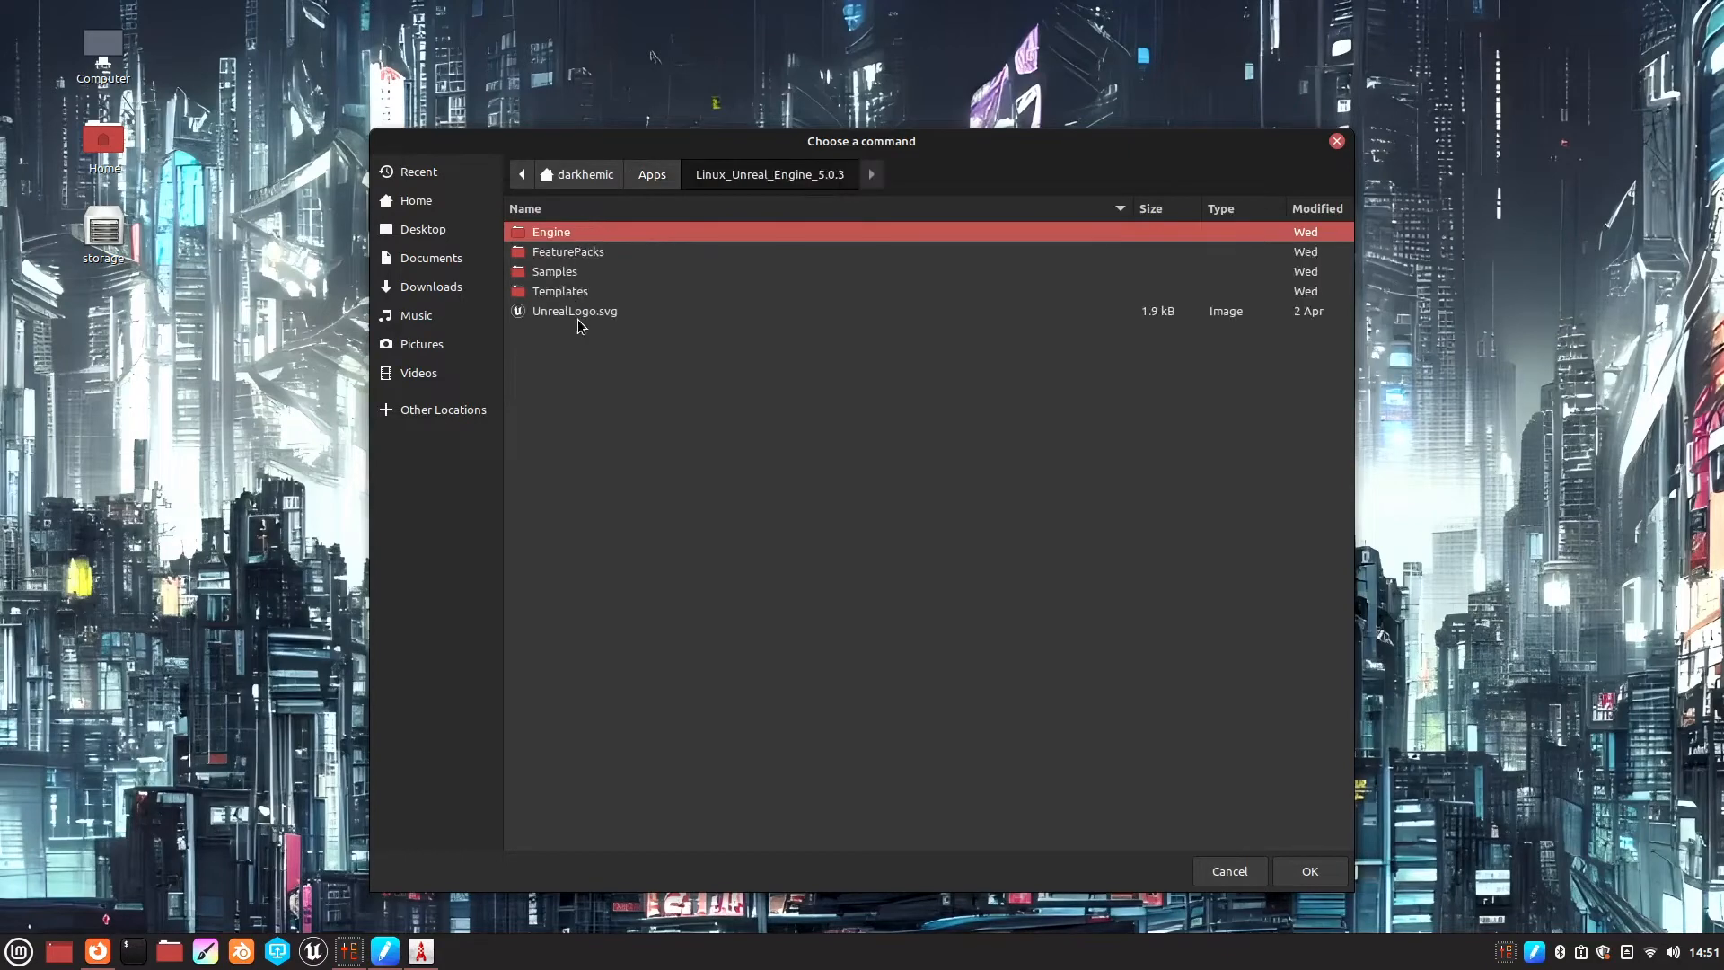
{"action": "double_click", "coordinate": [568, 237]}
{"action": "double_click", "coordinate": [554, 235]}
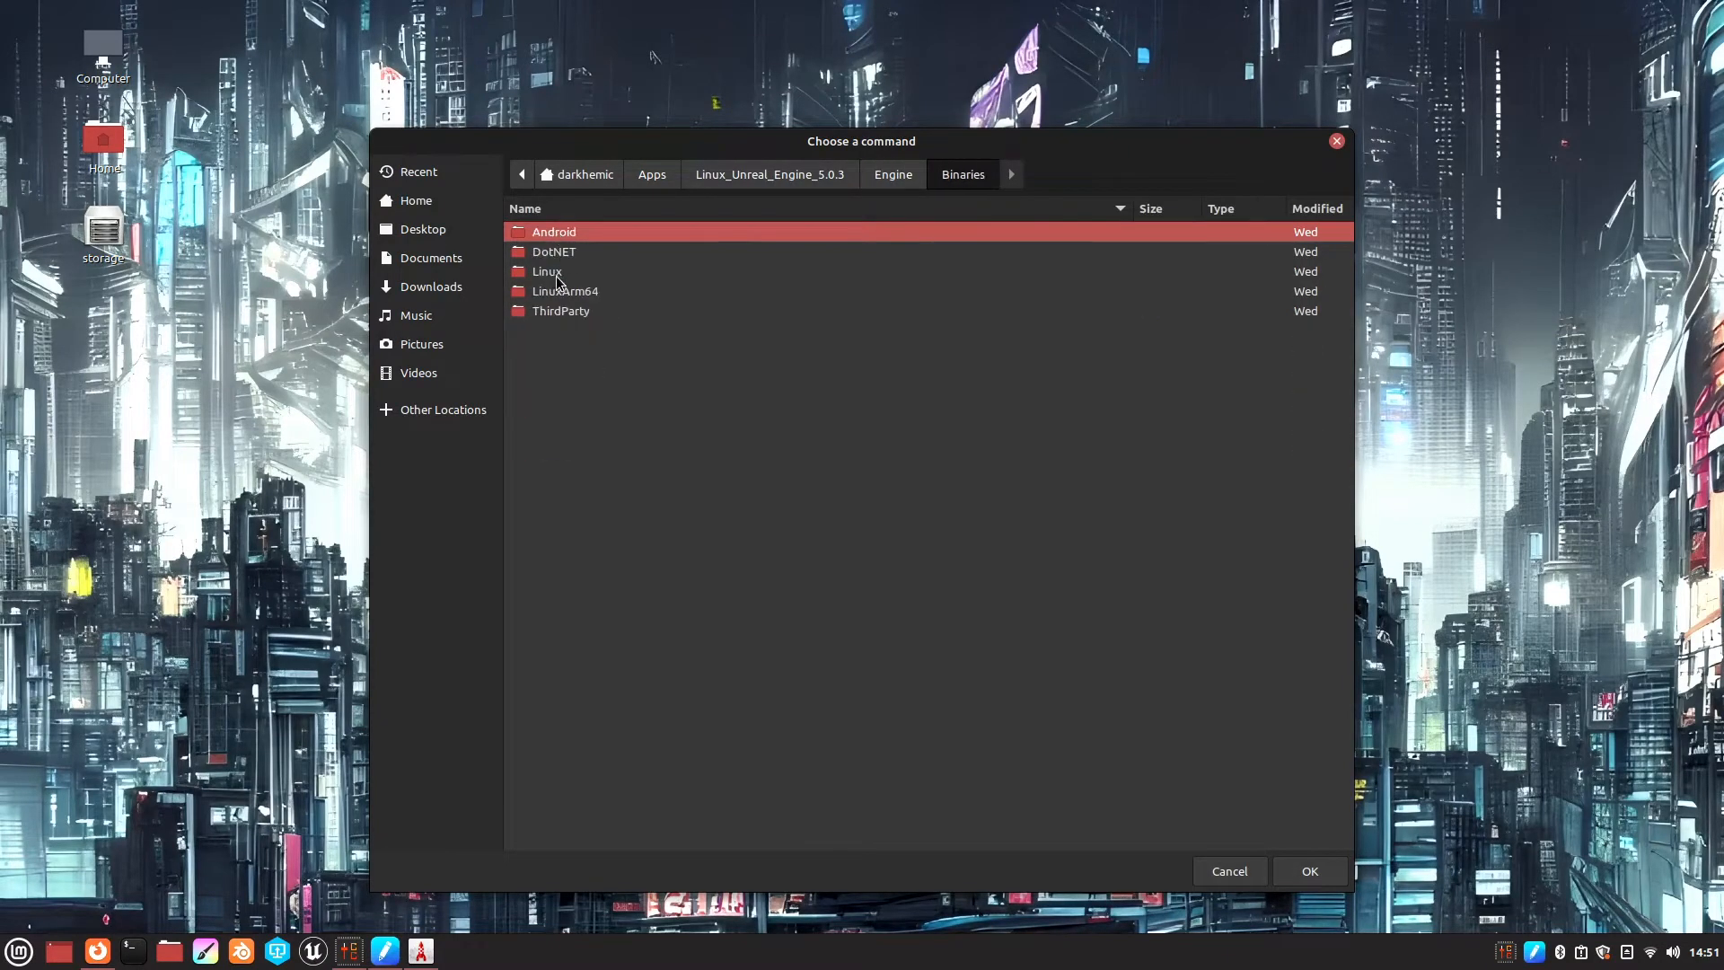
{"action": "double_click", "coordinate": [561, 275]}
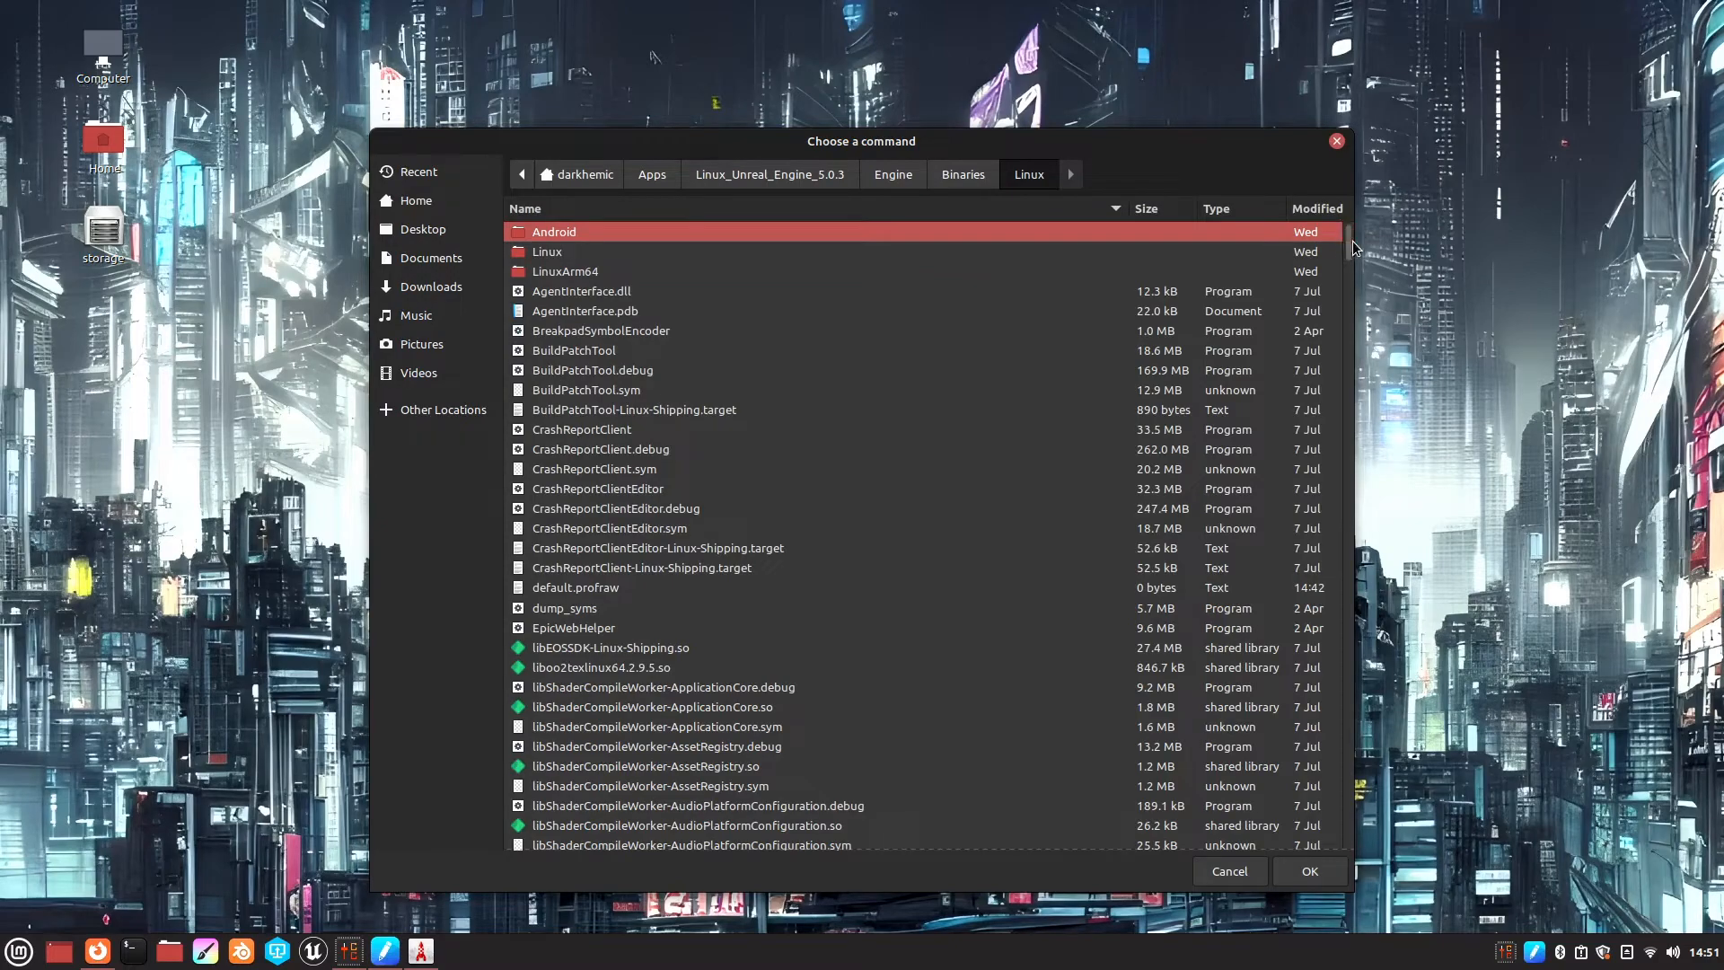
{"action": "left_click_drag", "start_coordinate": [1348, 238], "coordinate": [1310, 819]}
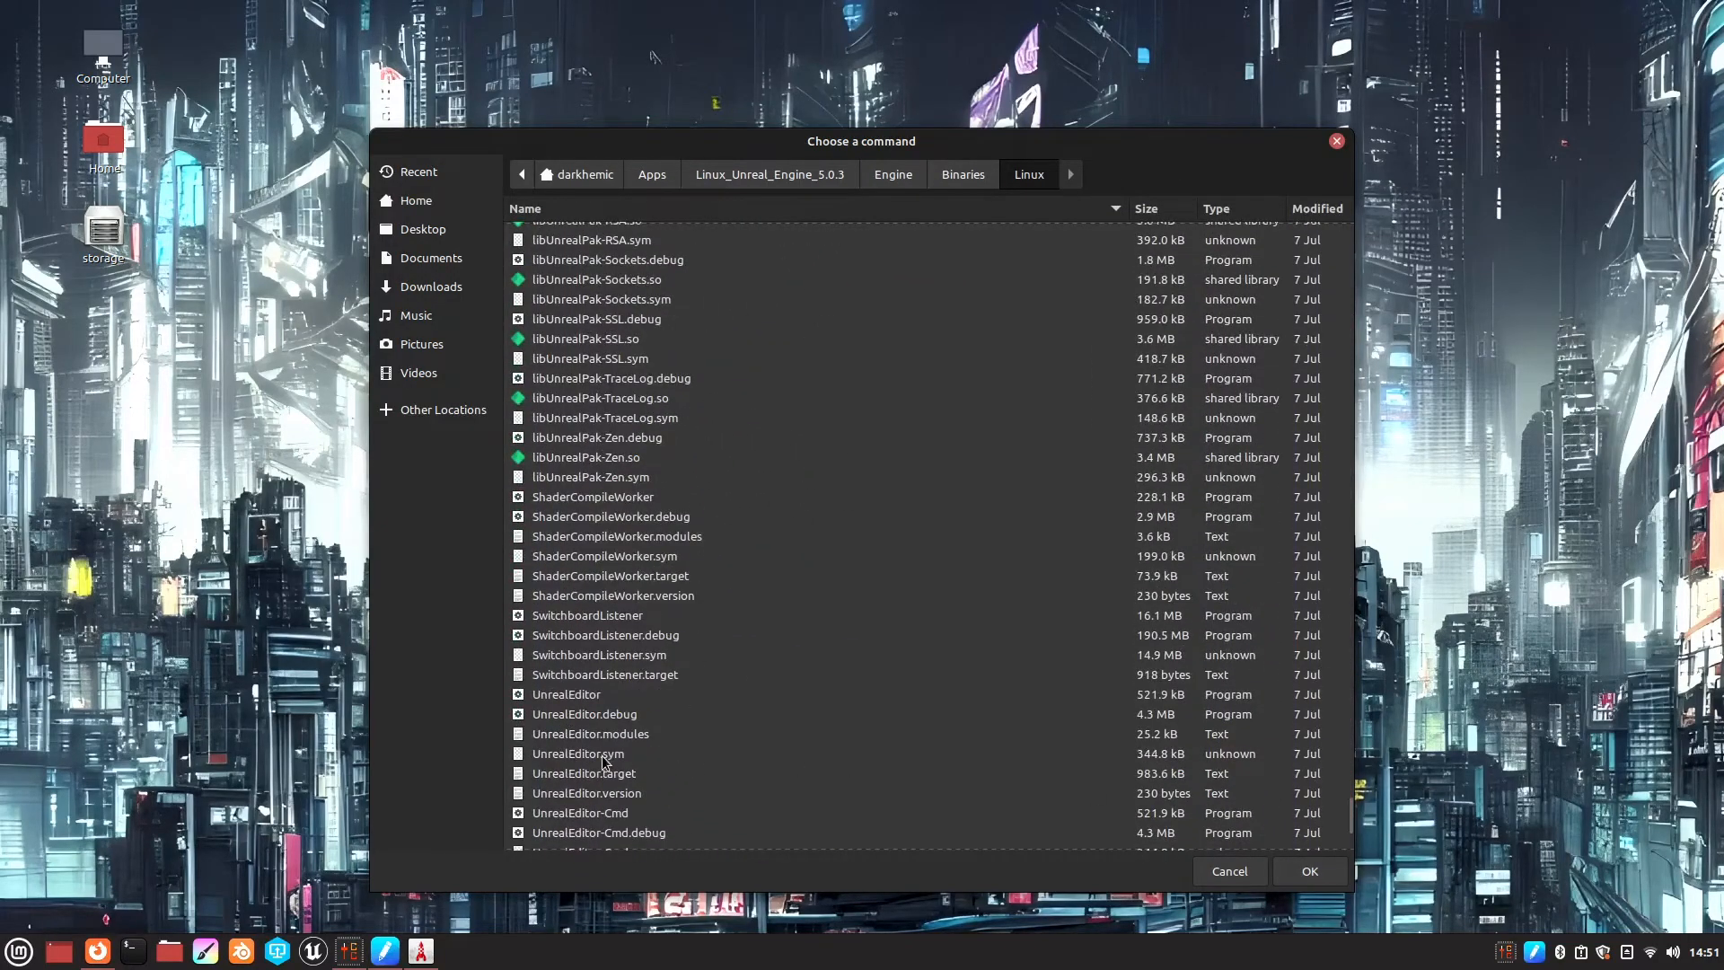
{"action": "left_click", "coordinate": [561, 699]}
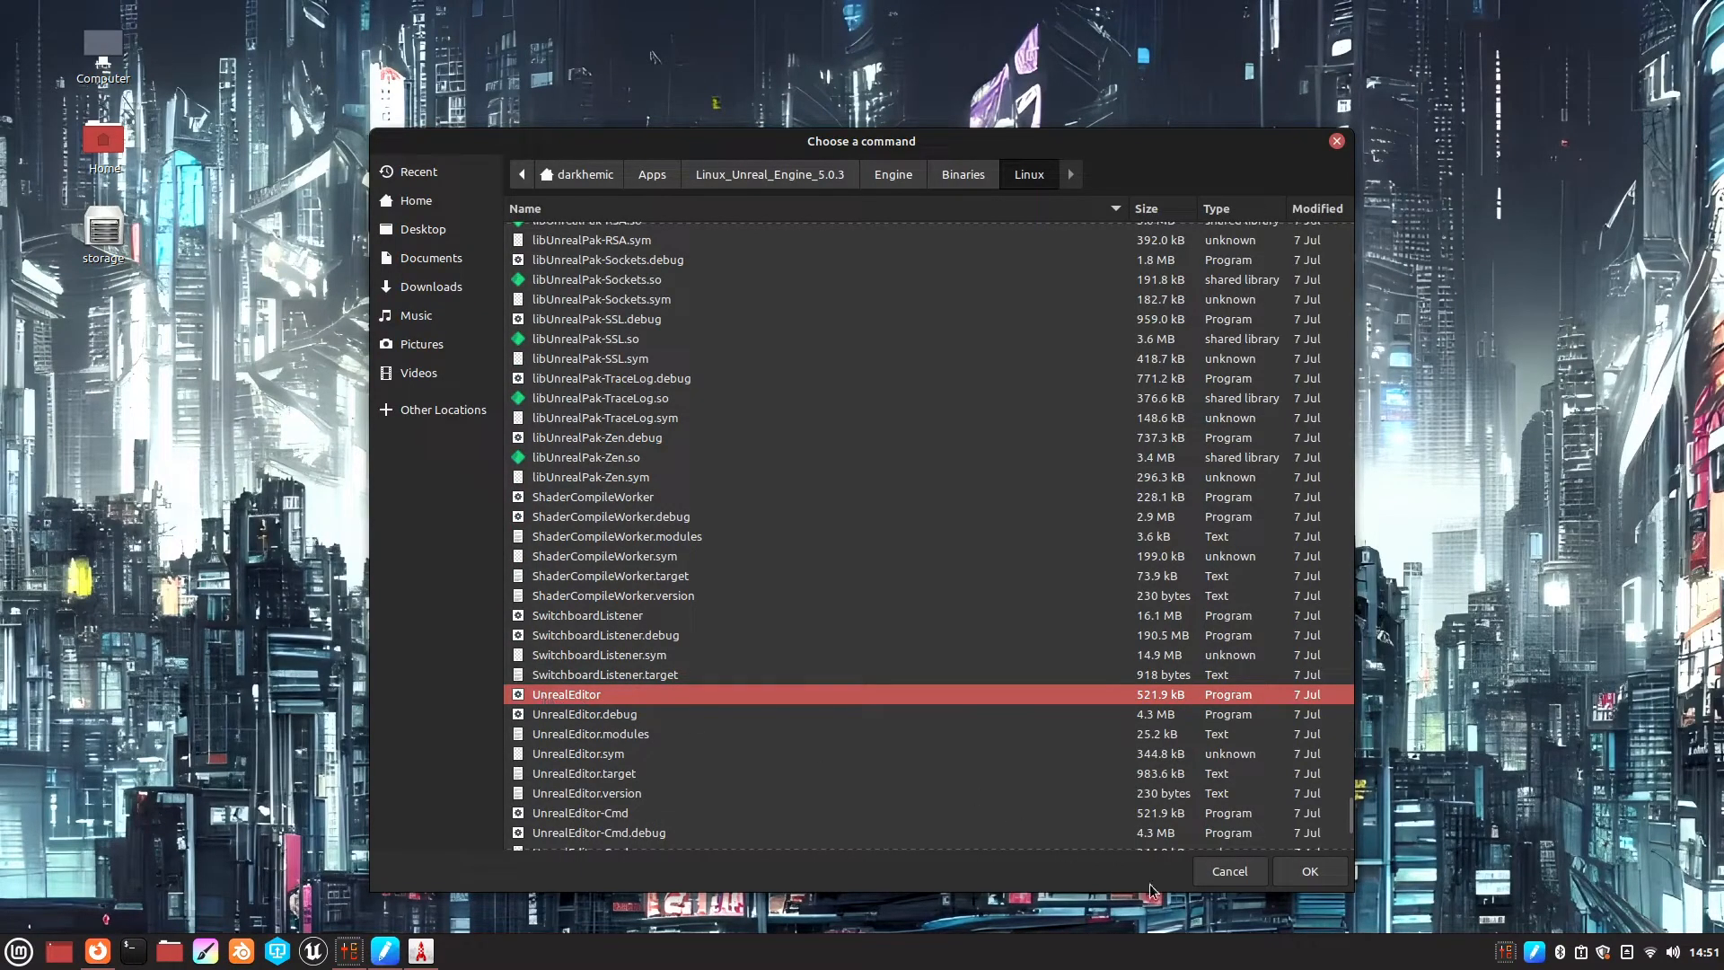
{"action": "left_click", "coordinate": [1308, 872]}
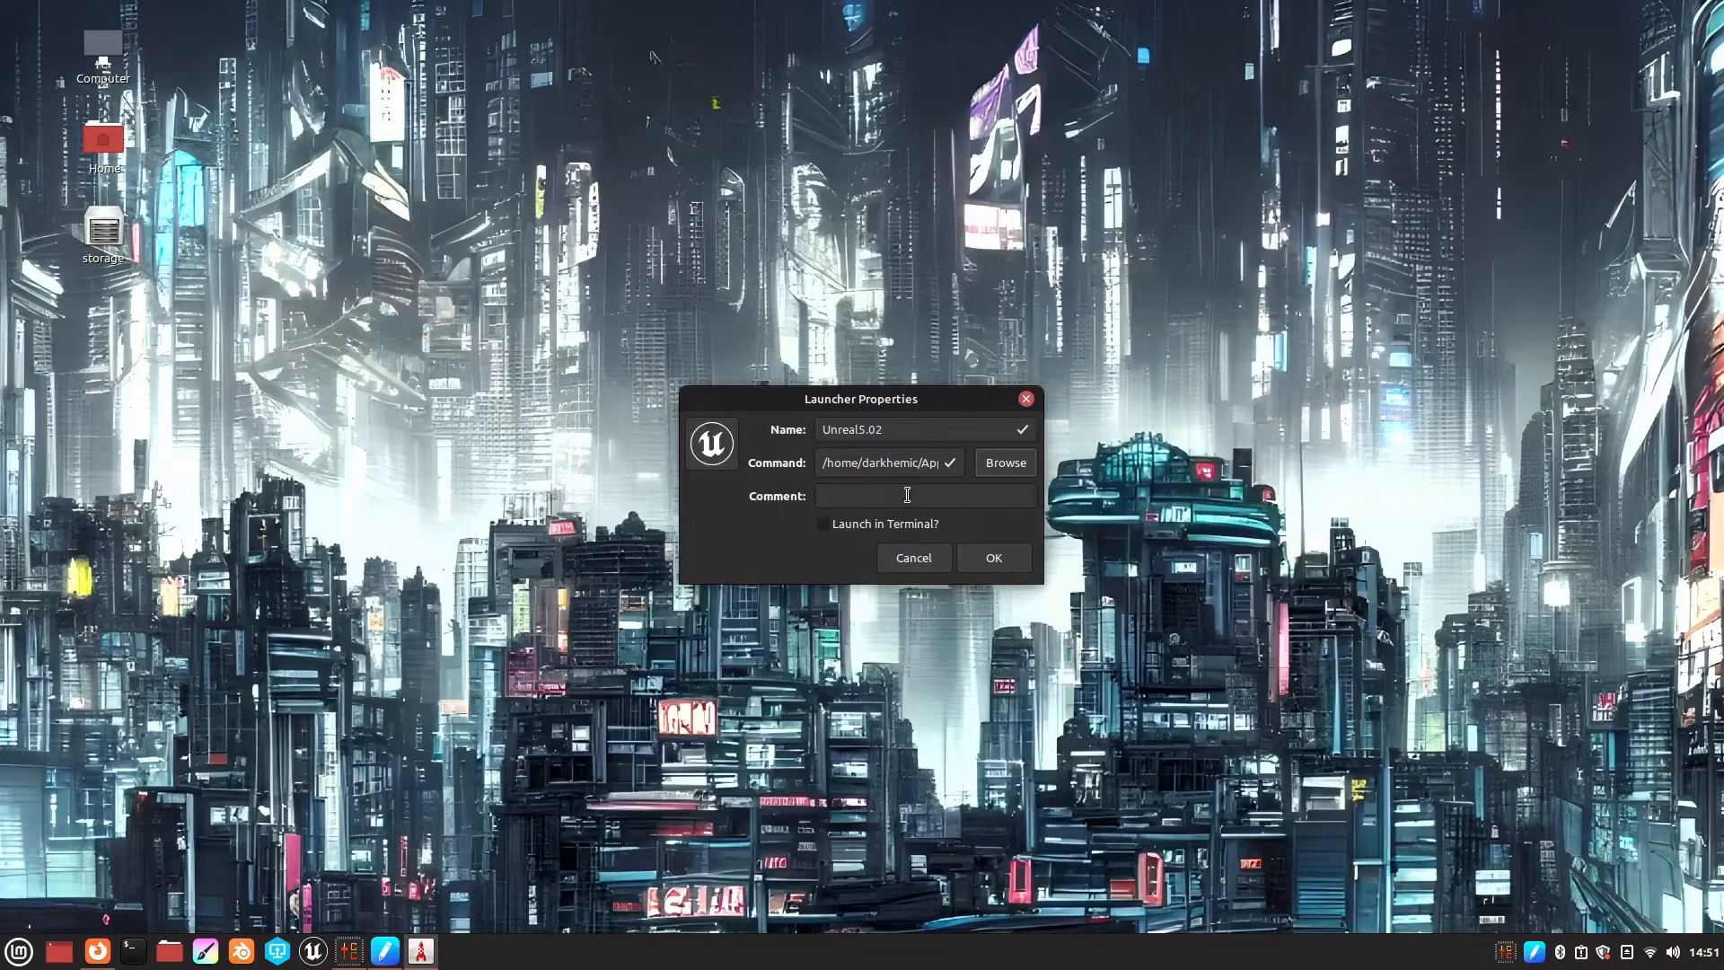
{"action": "left_click", "coordinate": [825, 525]}
{"action": "left_click", "coordinate": [1026, 399]}
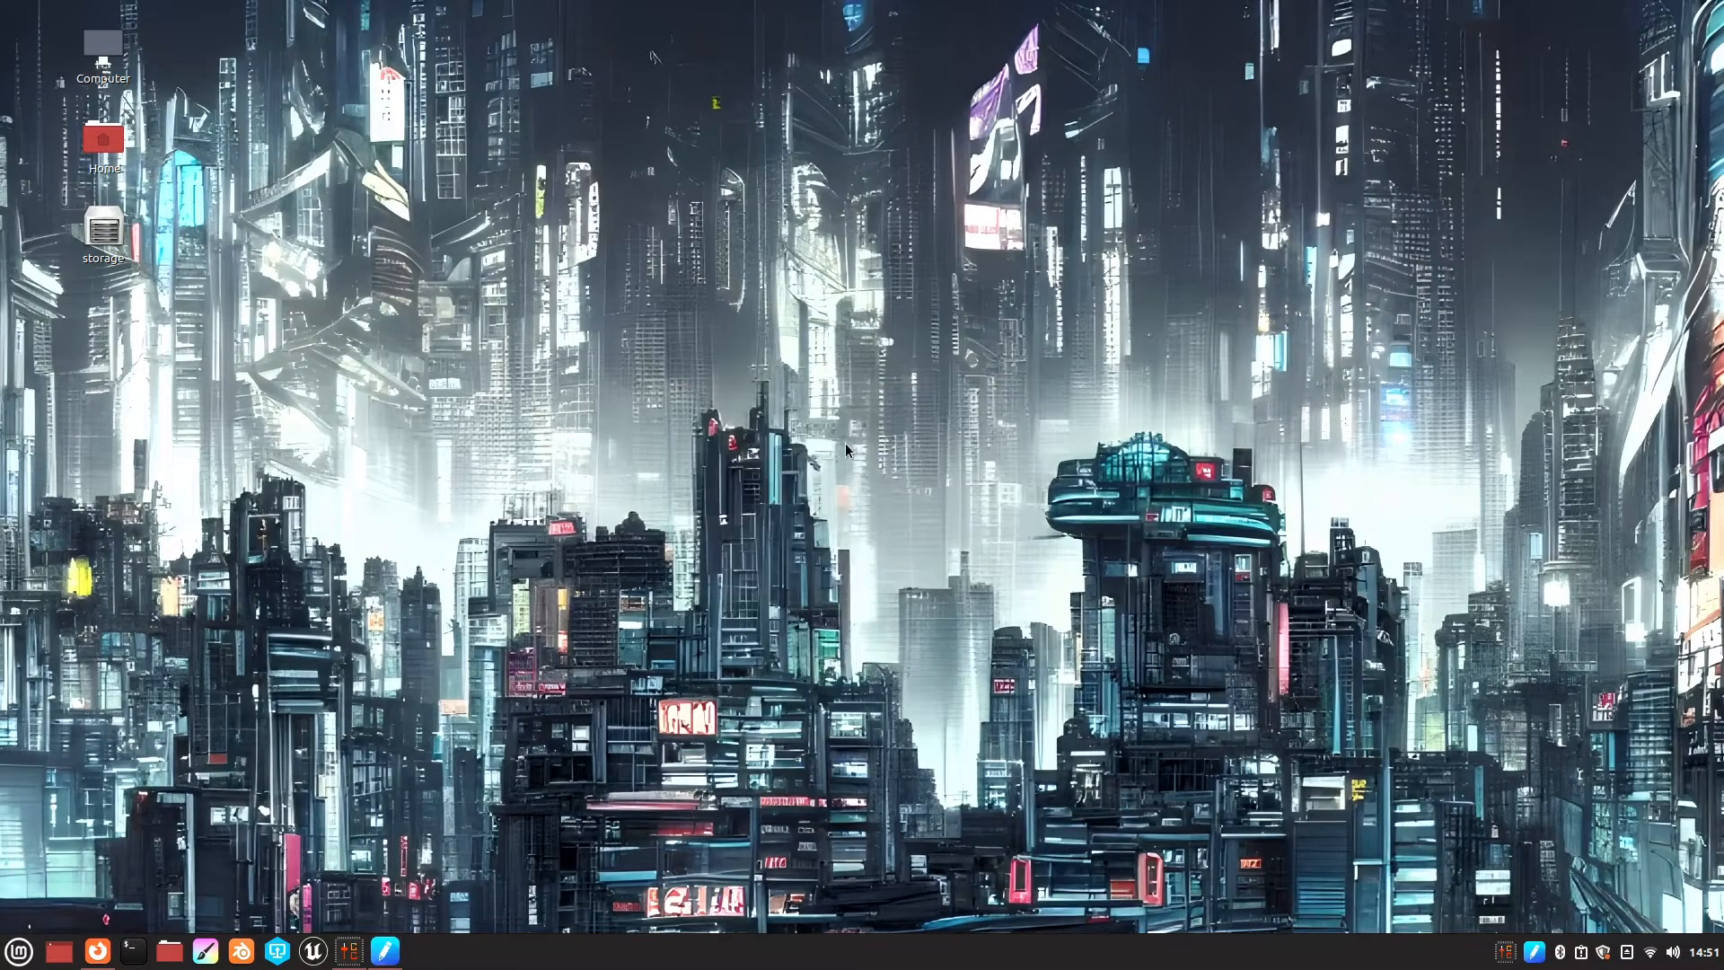
Step: Find Unreal5Editor among the installed applications in the Other category and view its available actions
{"action": "left_click", "coordinate": [12, 959]}
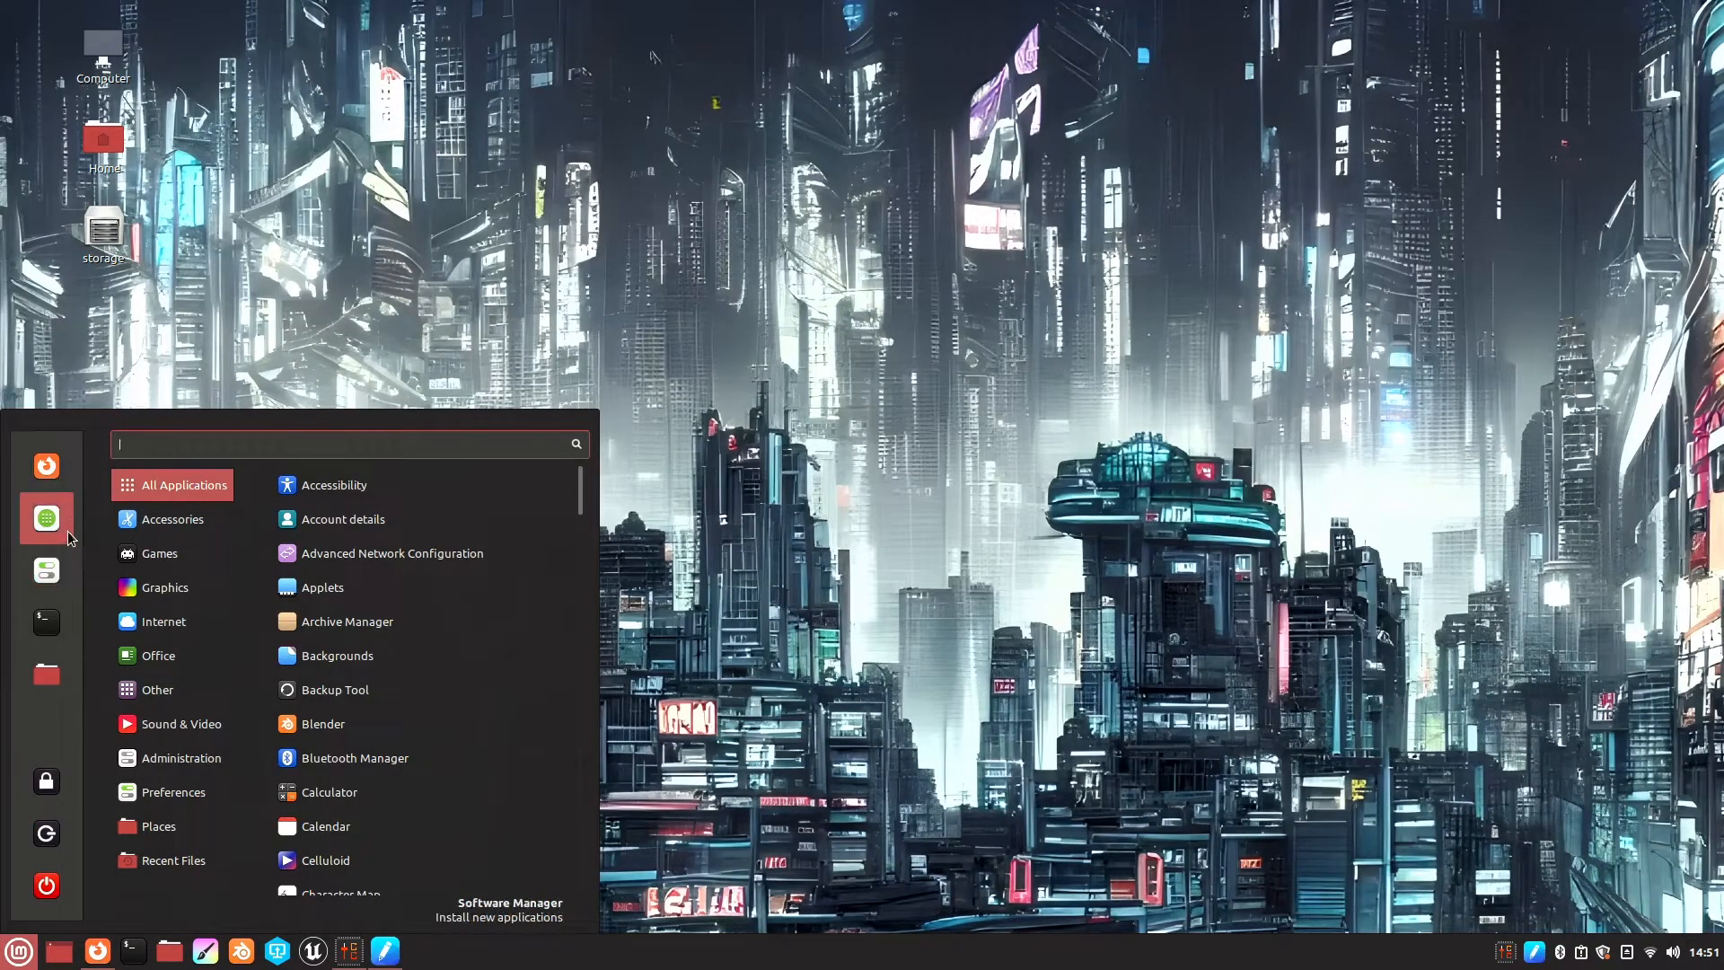
{"action": "mouse_move", "coordinate": [171, 553]}
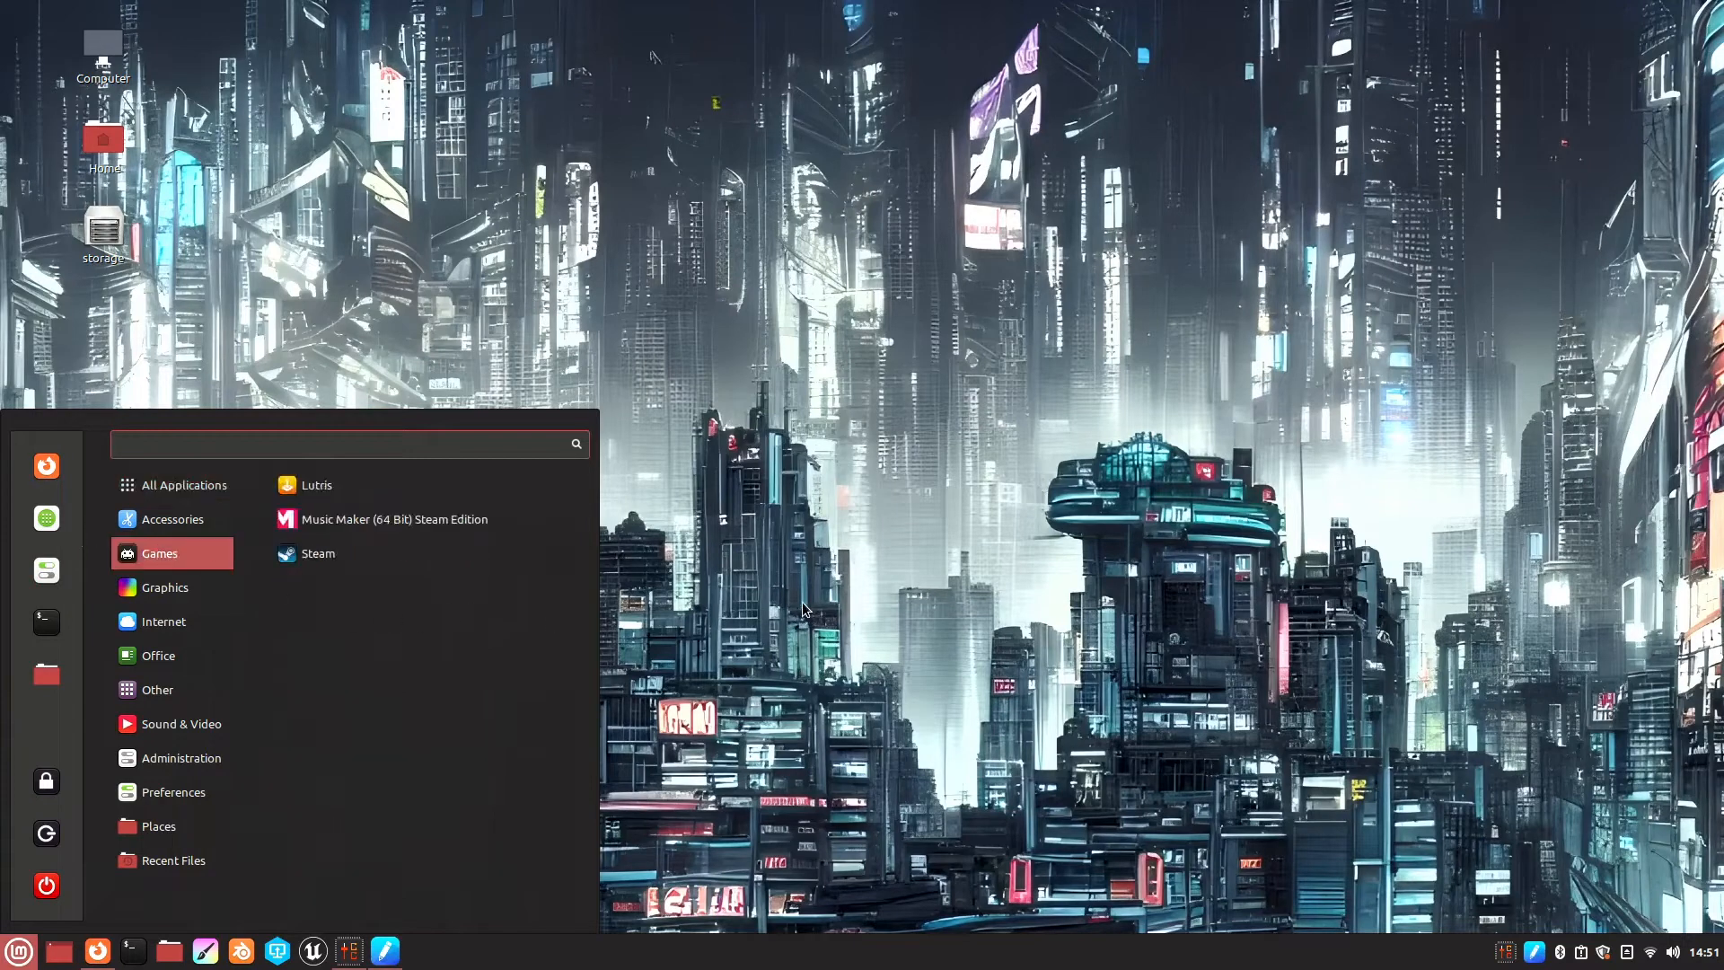
{"action": "mouse_move", "coordinate": [139, 622]}
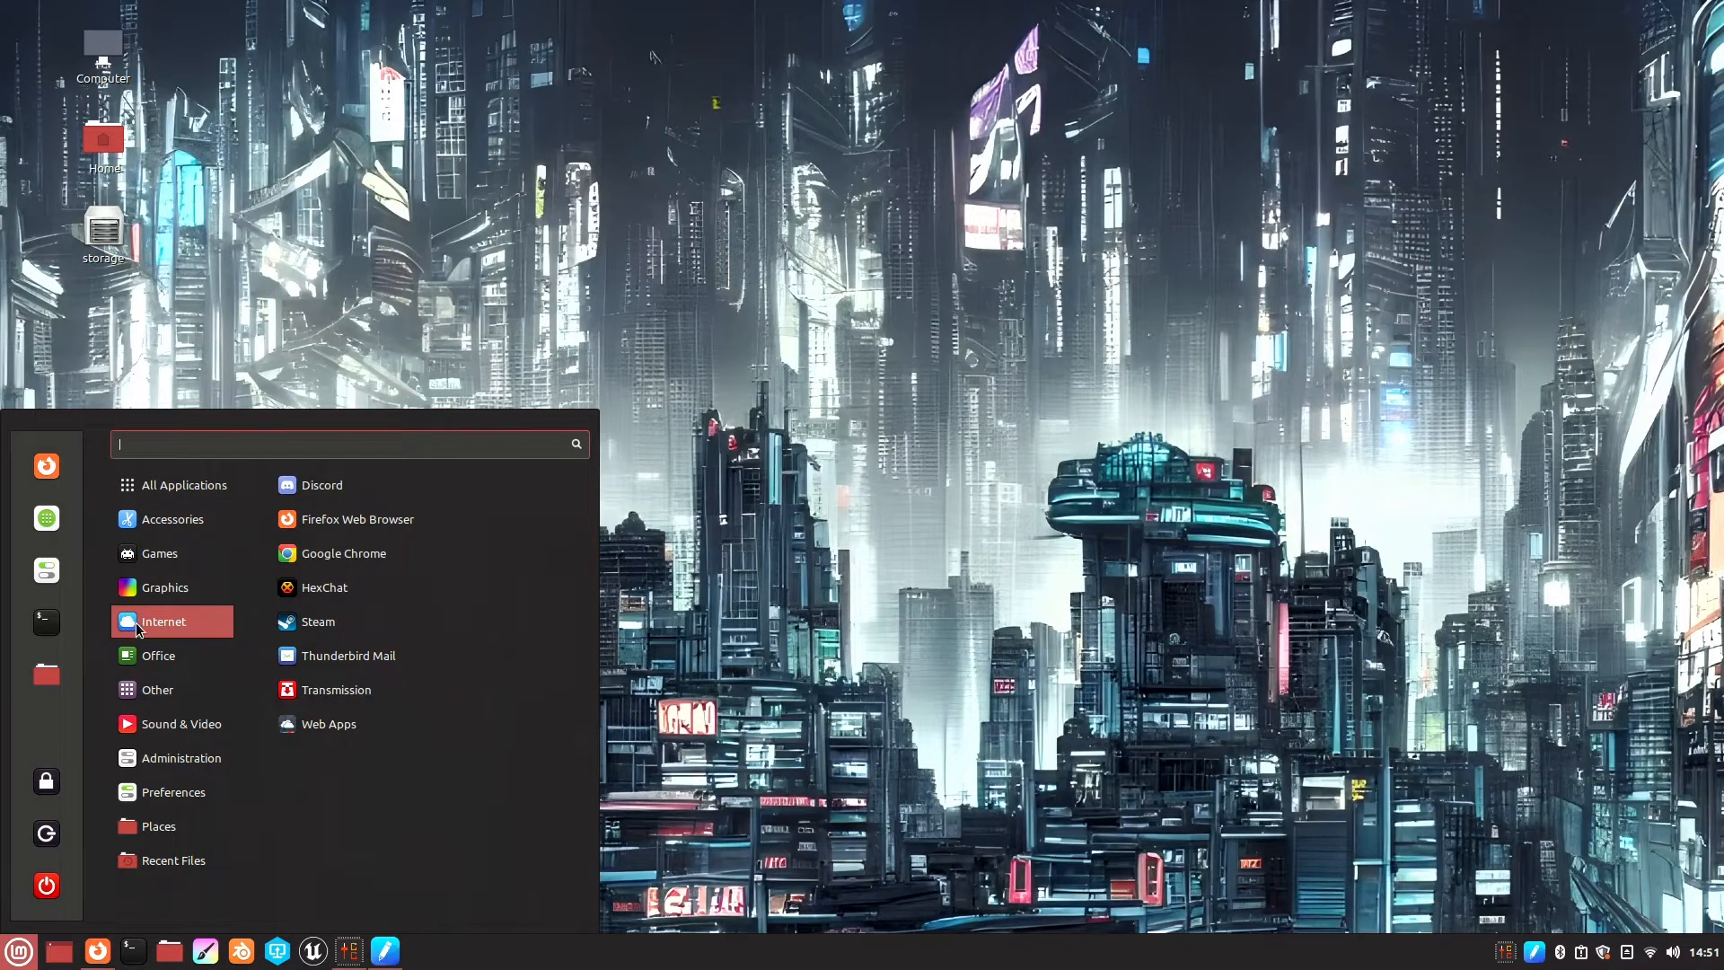
{"action": "mouse_move", "coordinate": [143, 693]}
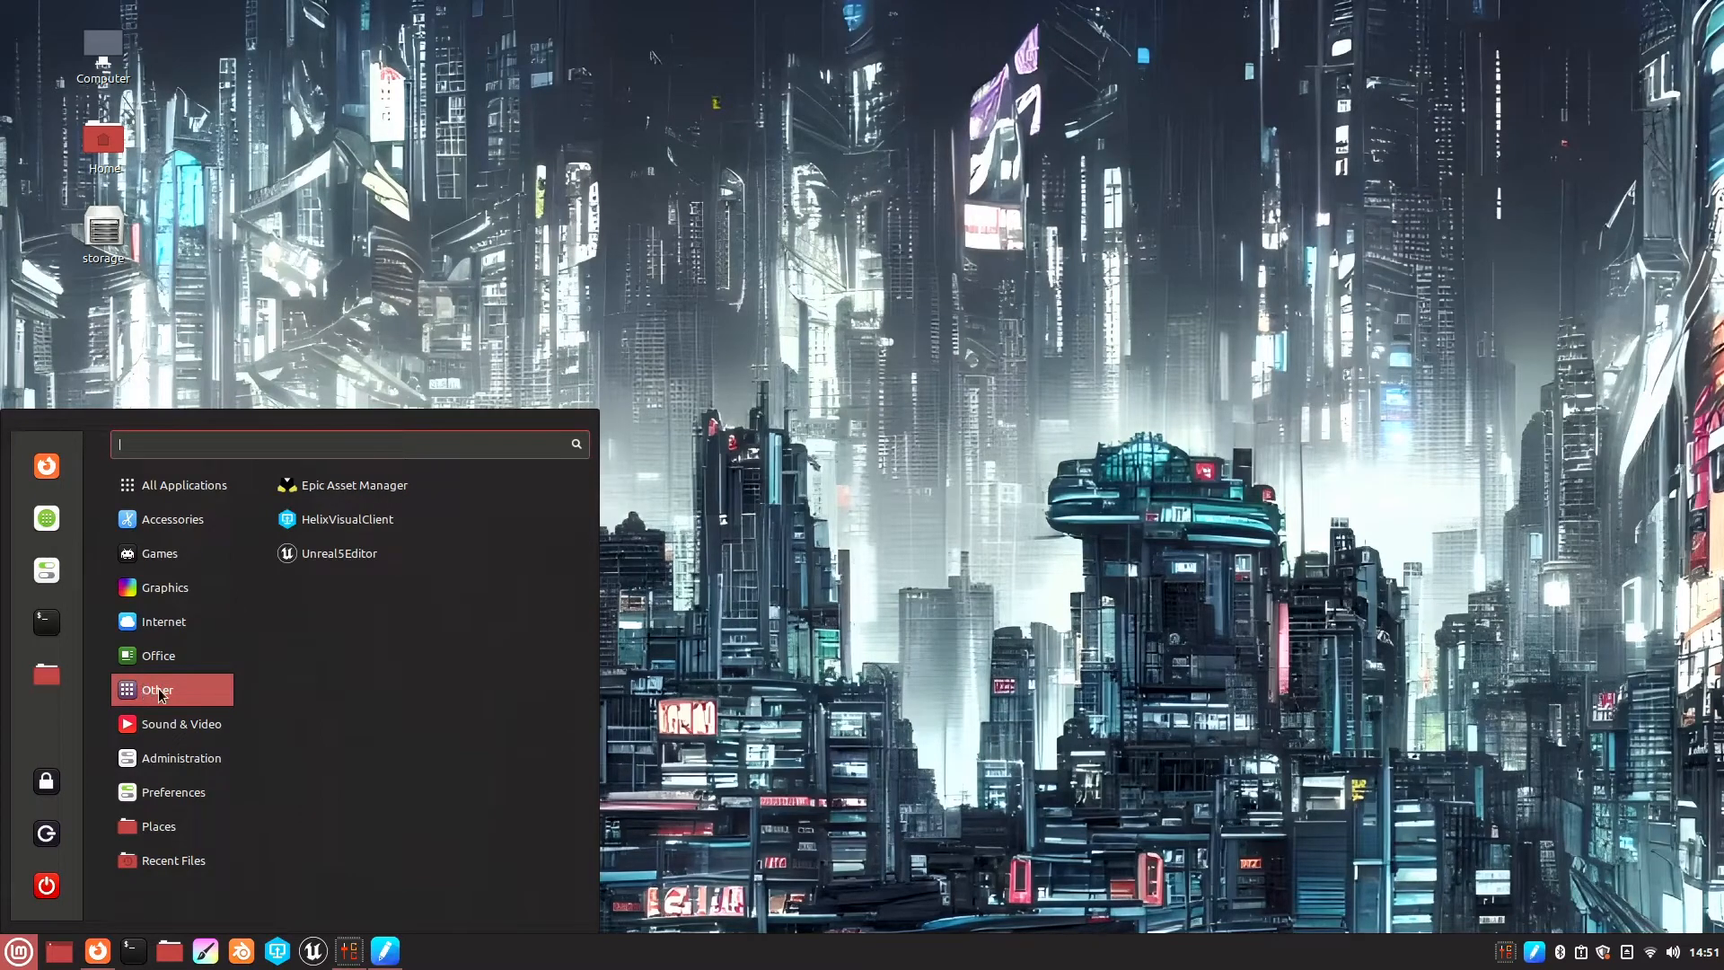
{"action": "right_click", "coordinate": [382, 558]}
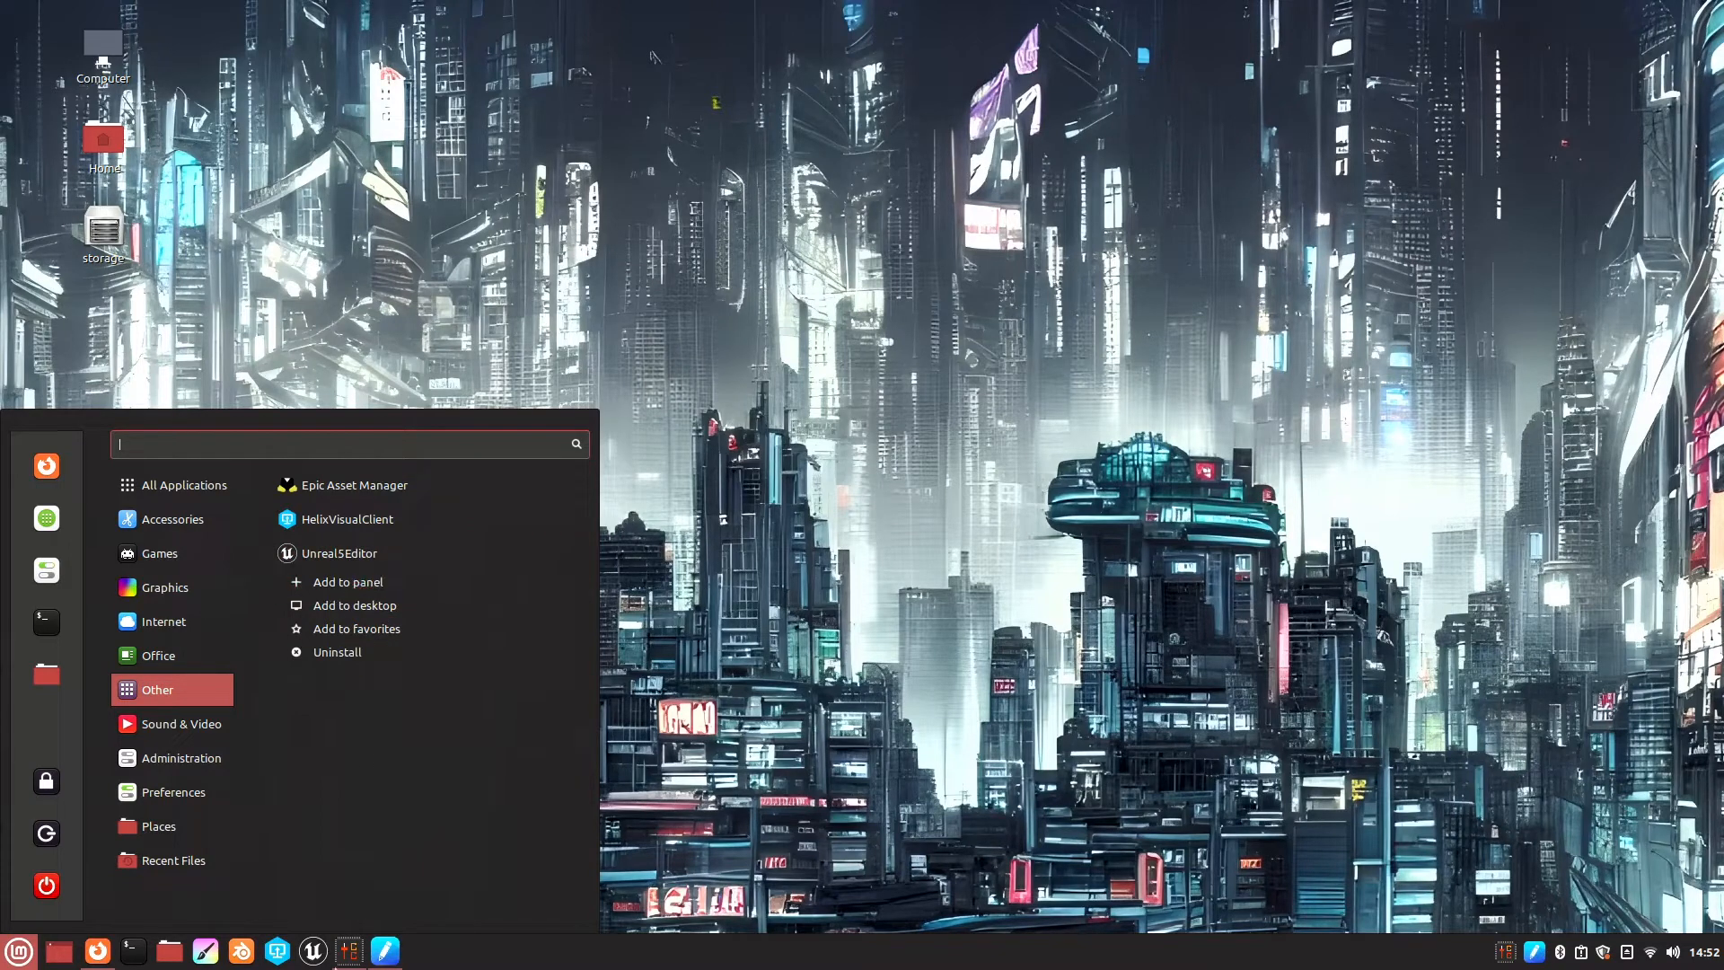
{"action": "left_click", "coordinate": [345, 589]}
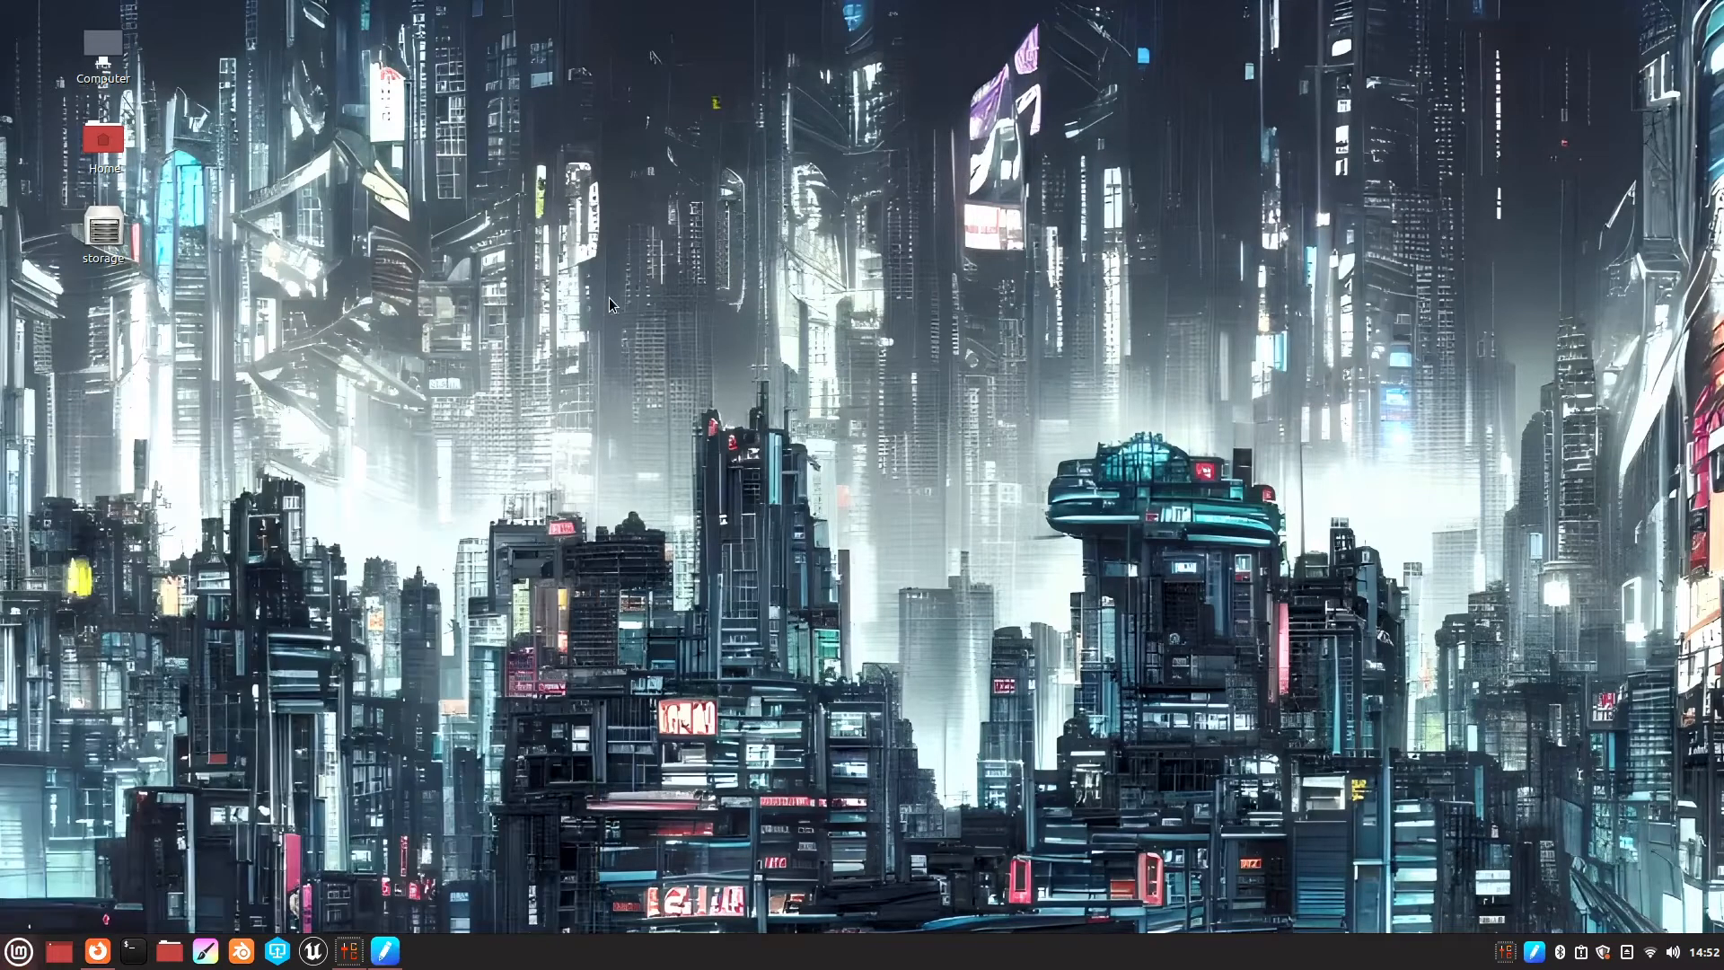
Step: Search the Software Manager for blender and review the details of the Blender (Flathub) package
{"action": "left_click", "coordinate": [18, 950]}
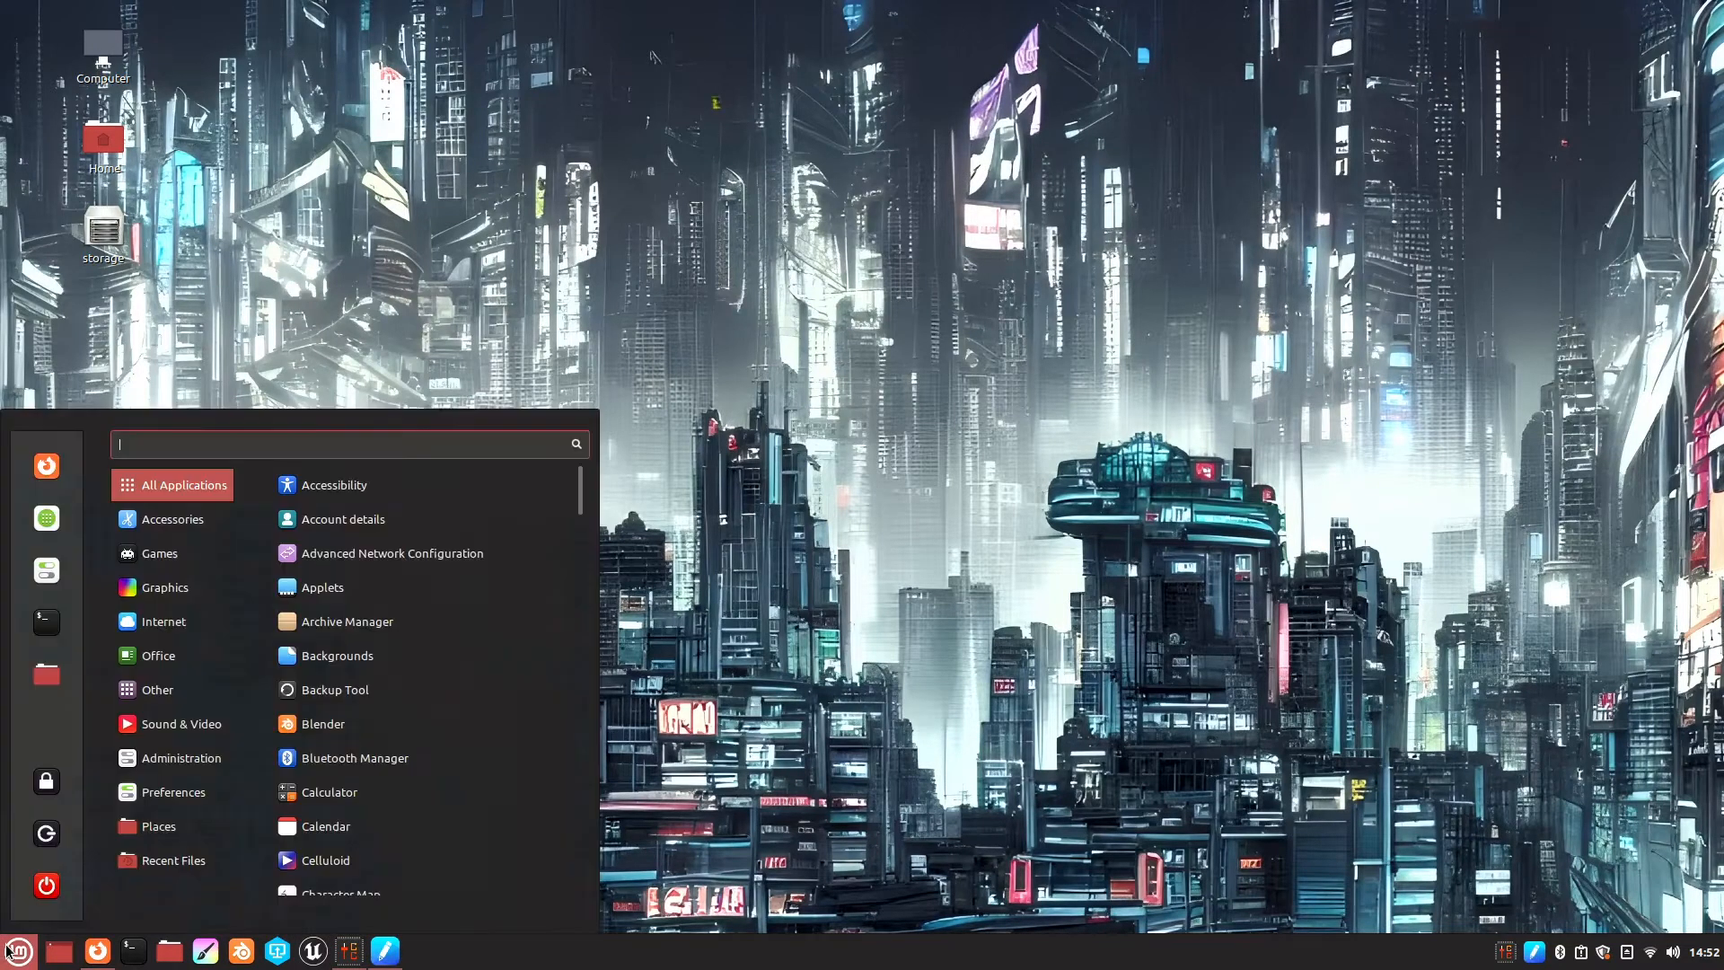
{"action": "left_click", "coordinate": [33, 529]}
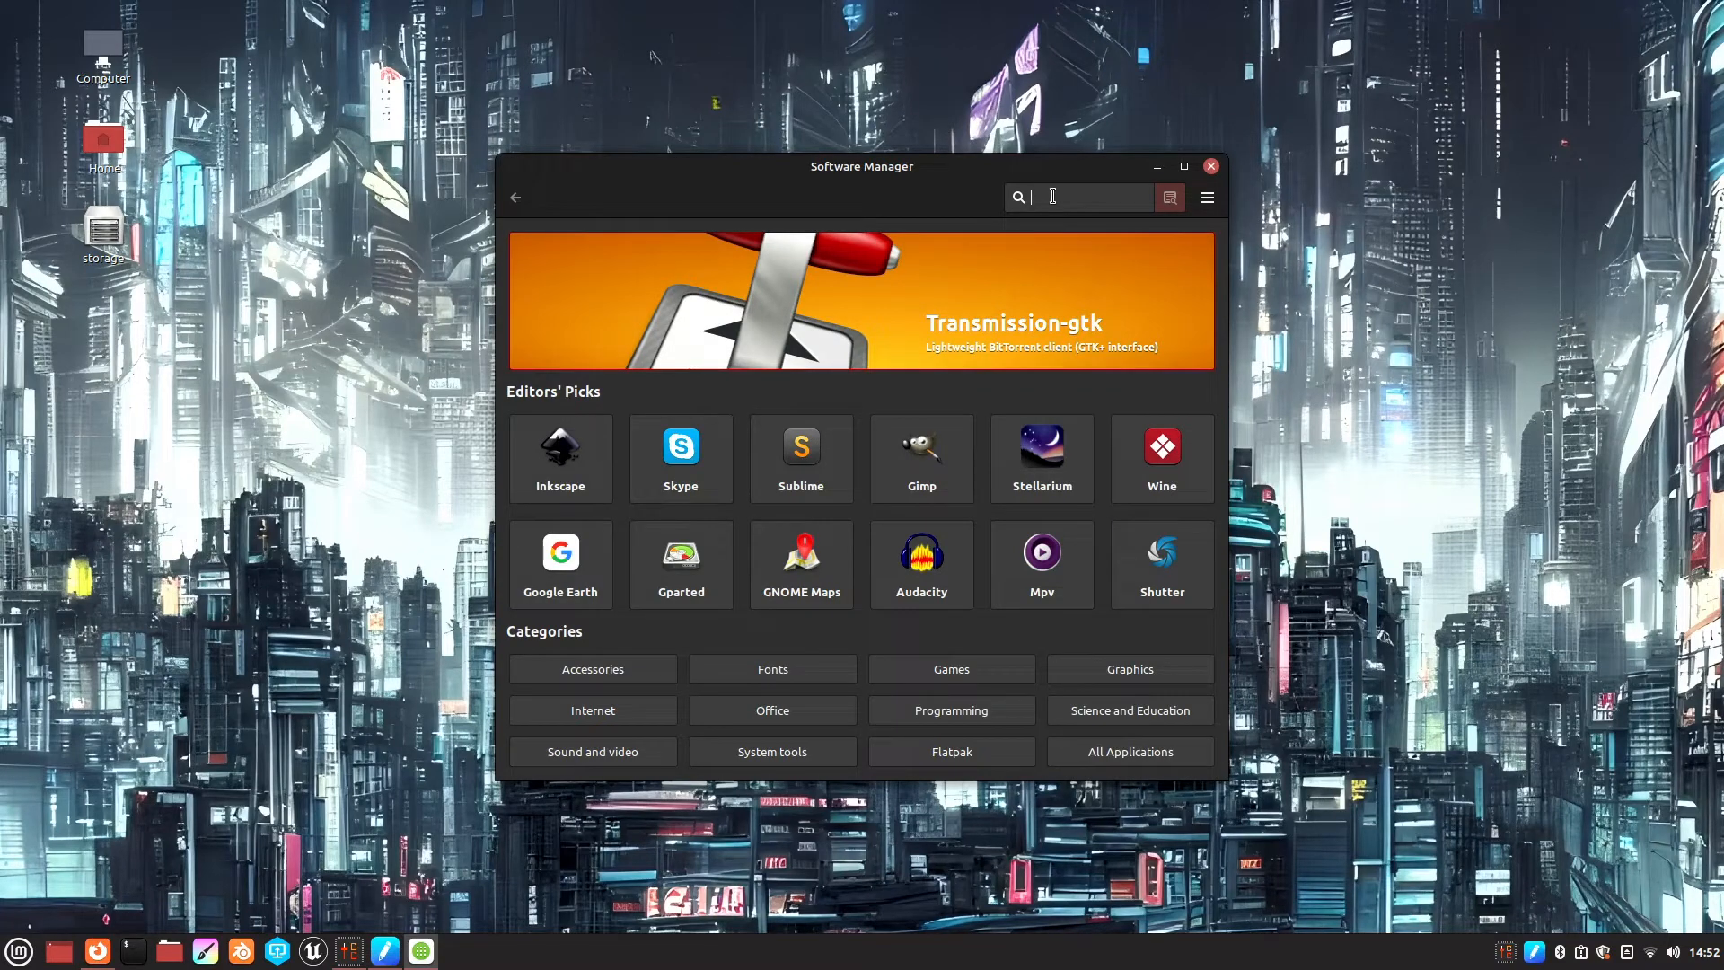
{"action": "type", "text": "blender"}
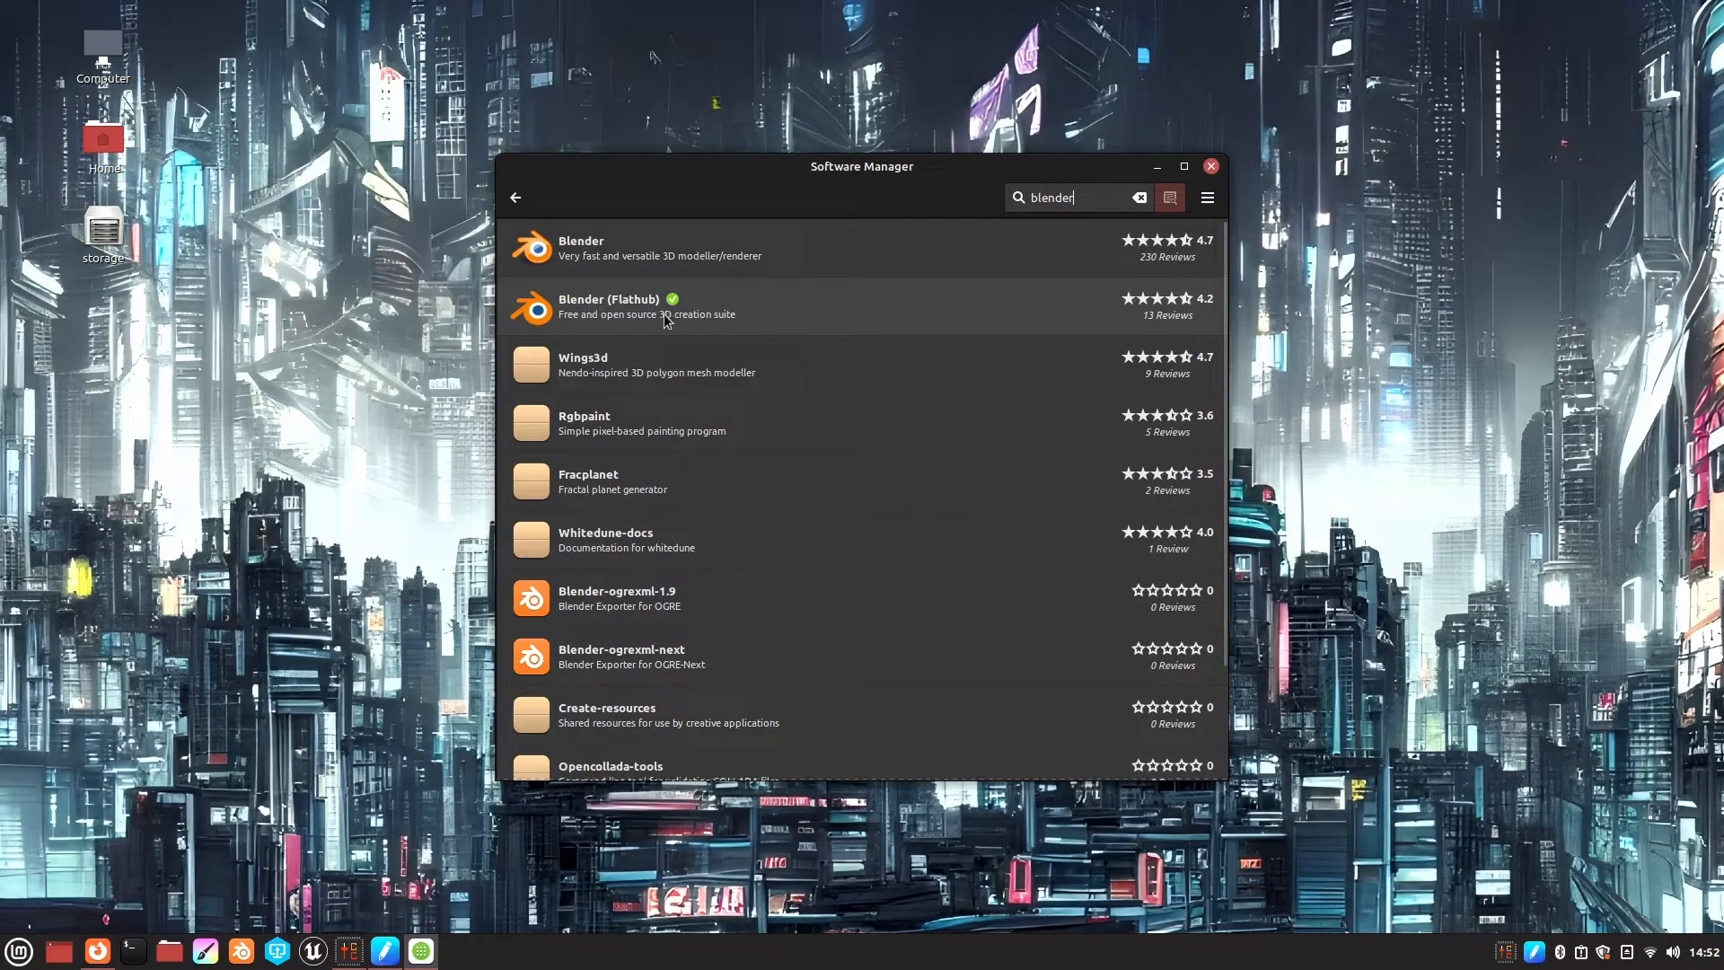
{"action": "left_click", "coordinate": [745, 314]}
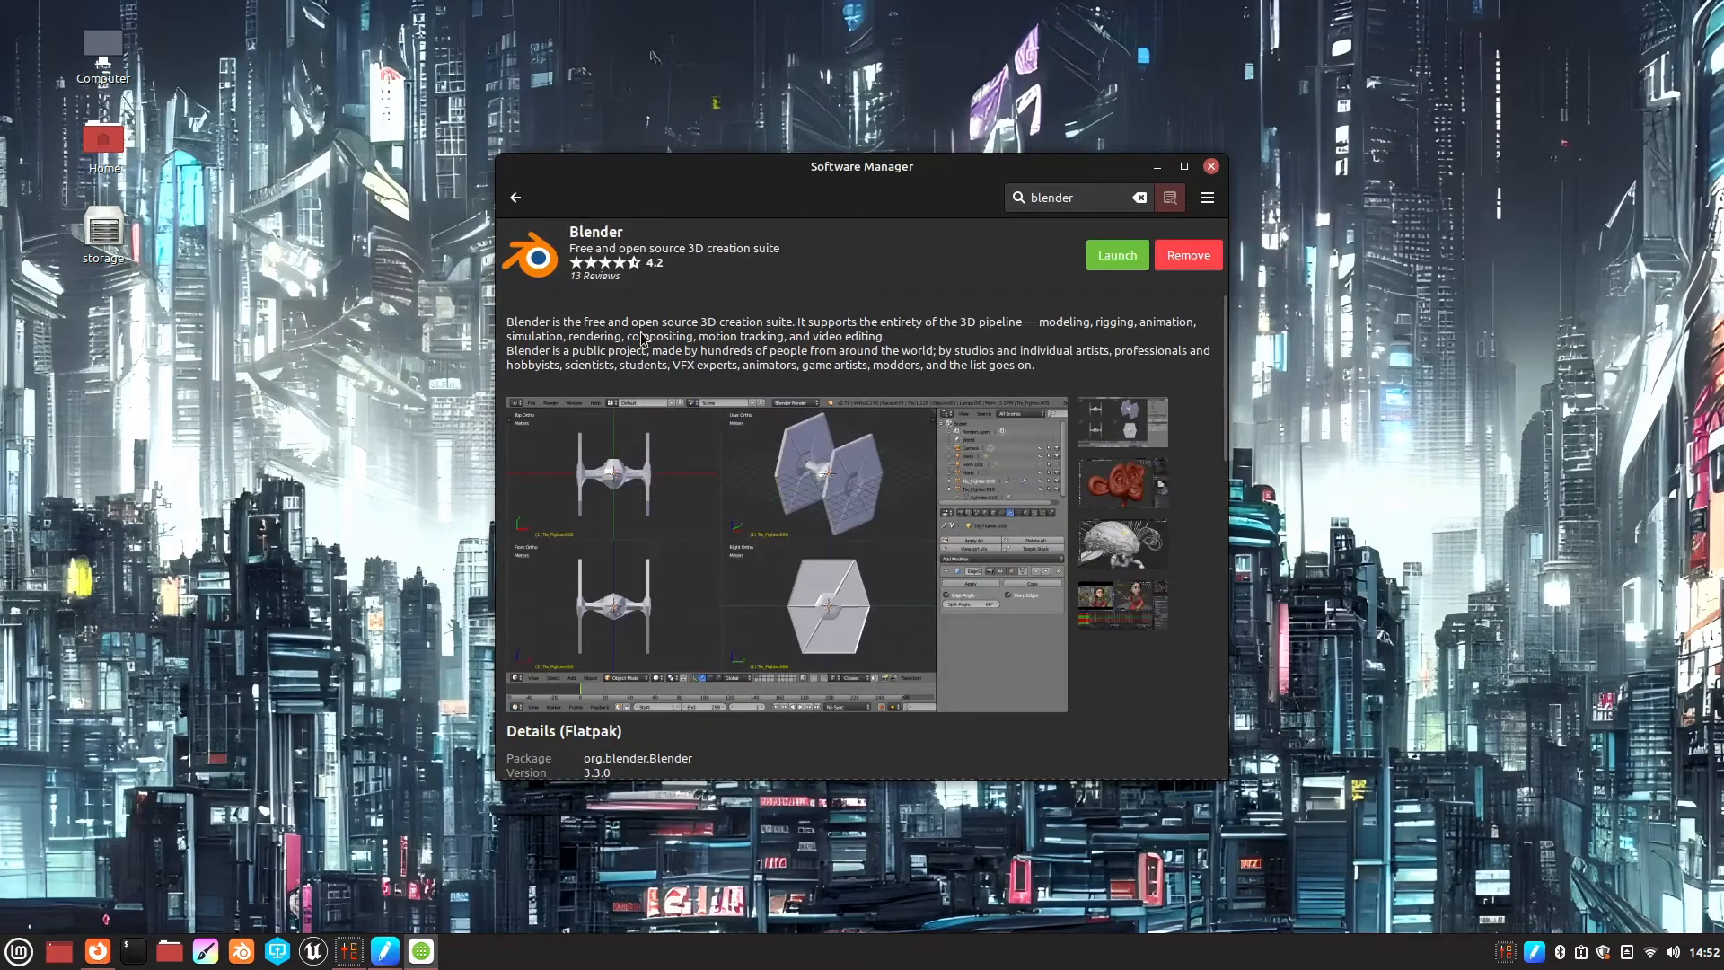
{"action": "scroll", "coordinate": [676, 373], "scroll_direction": "down", "scroll_amount": 2}
{"action": "scroll", "coordinate": [671, 714], "scroll_direction": "down", "scroll_amount": 2}
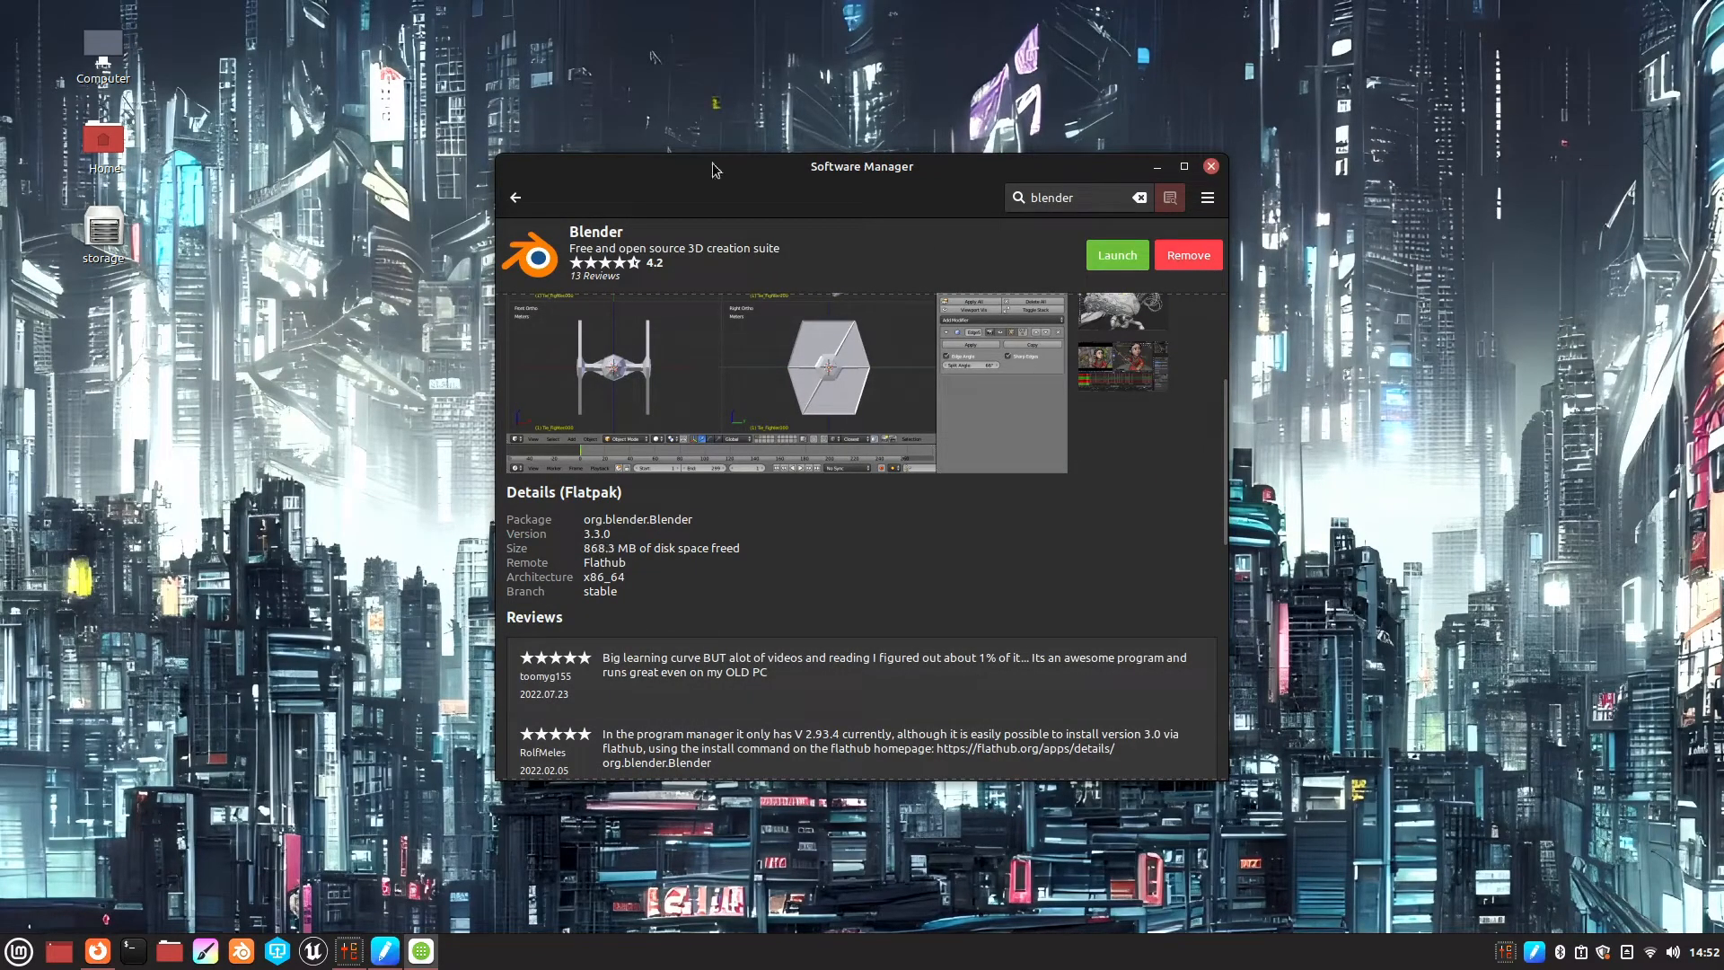
Step: Return to the blender search results and check the version and size details of the non-Flathub Blender package
{"action": "left_click", "coordinate": [515, 198]}
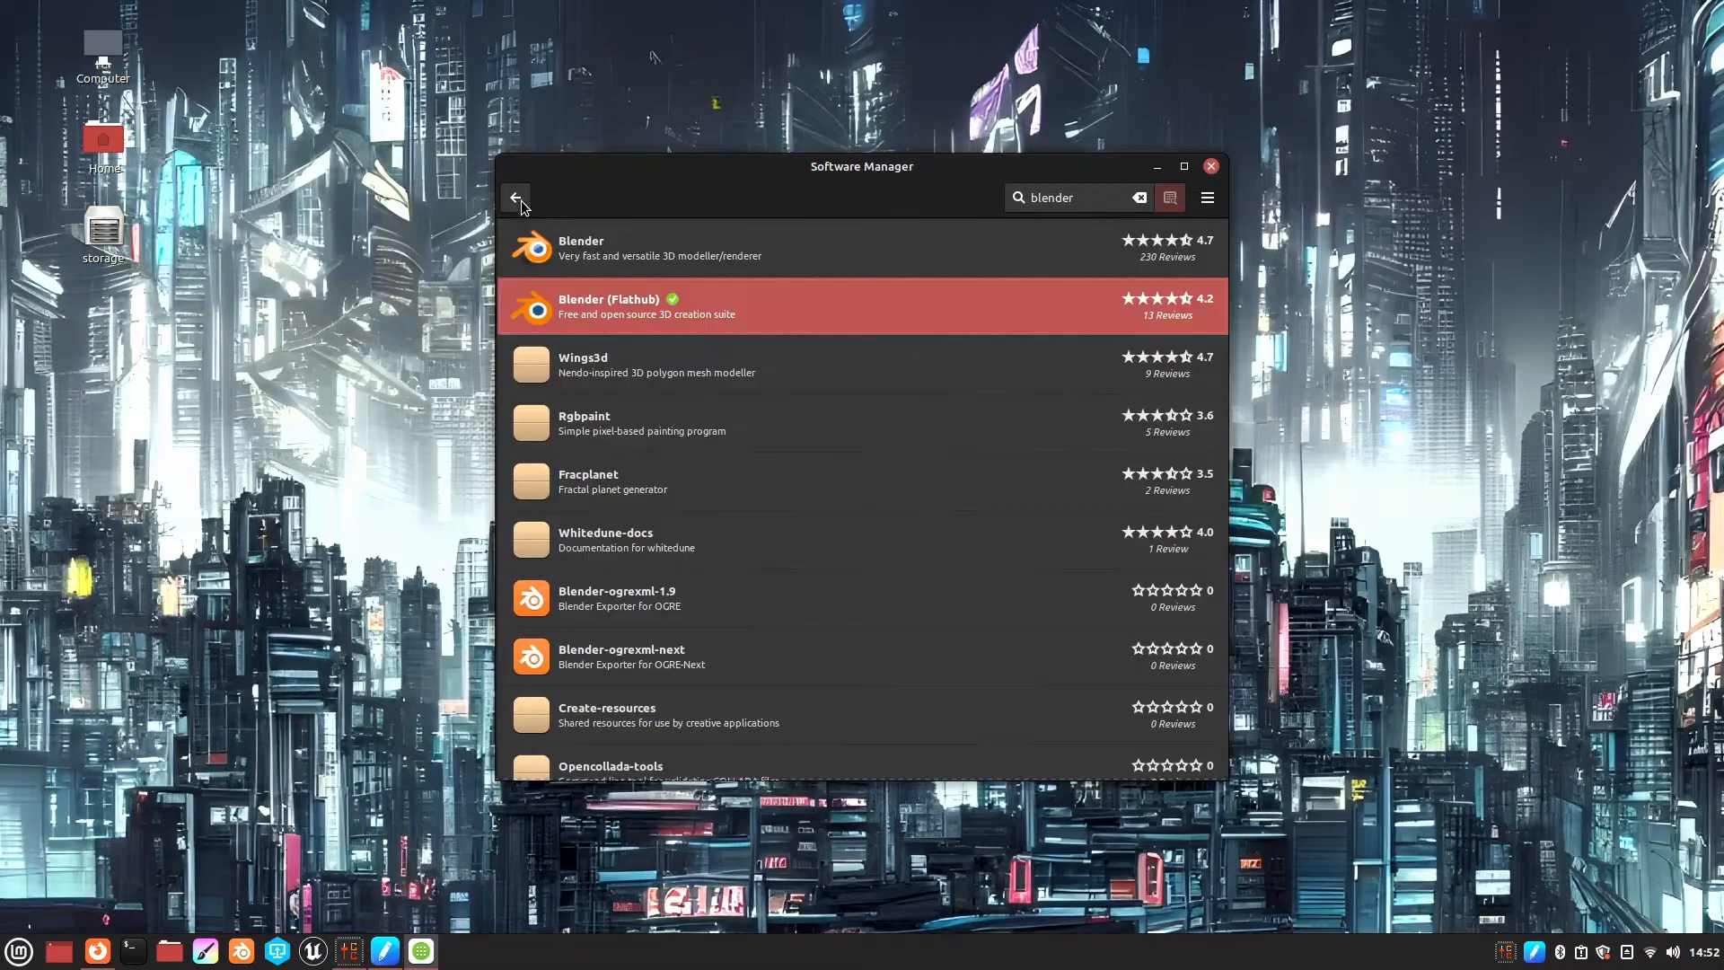
{"action": "left_click", "coordinate": [646, 257]}
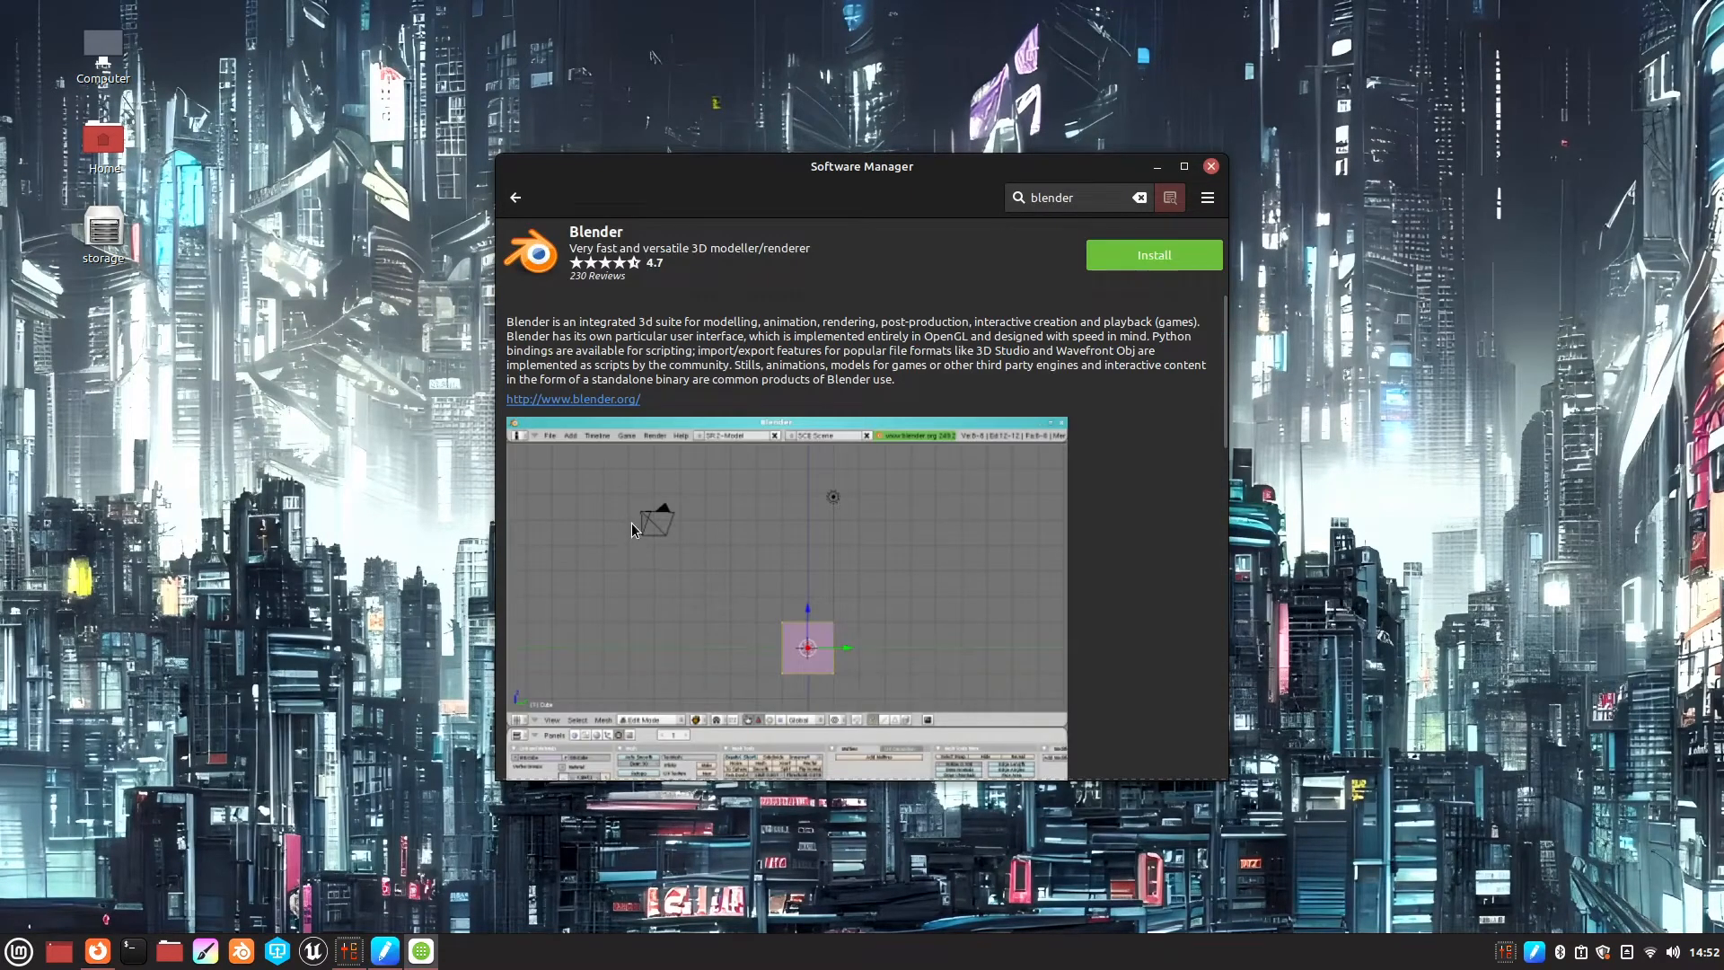
{"action": "scroll", "coordinate": [632, 524], "scroll_direction": "down", "scroll_amount": 5}
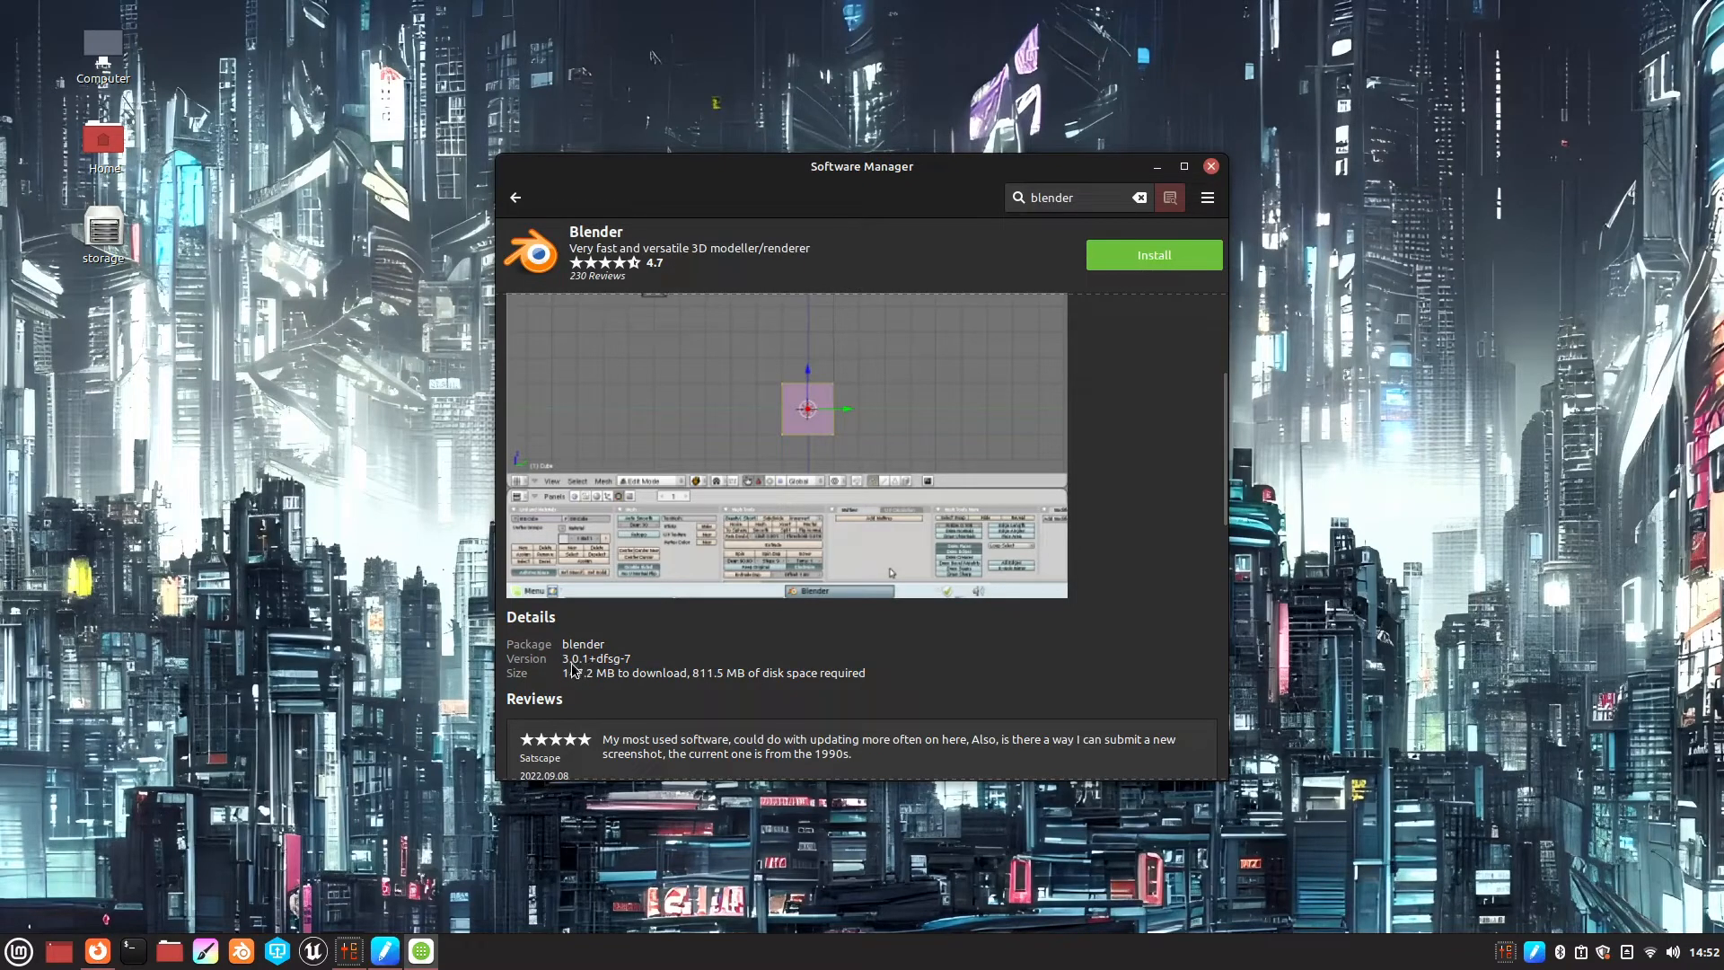
{"action": "left_click", "coordinate": [510, 207]}
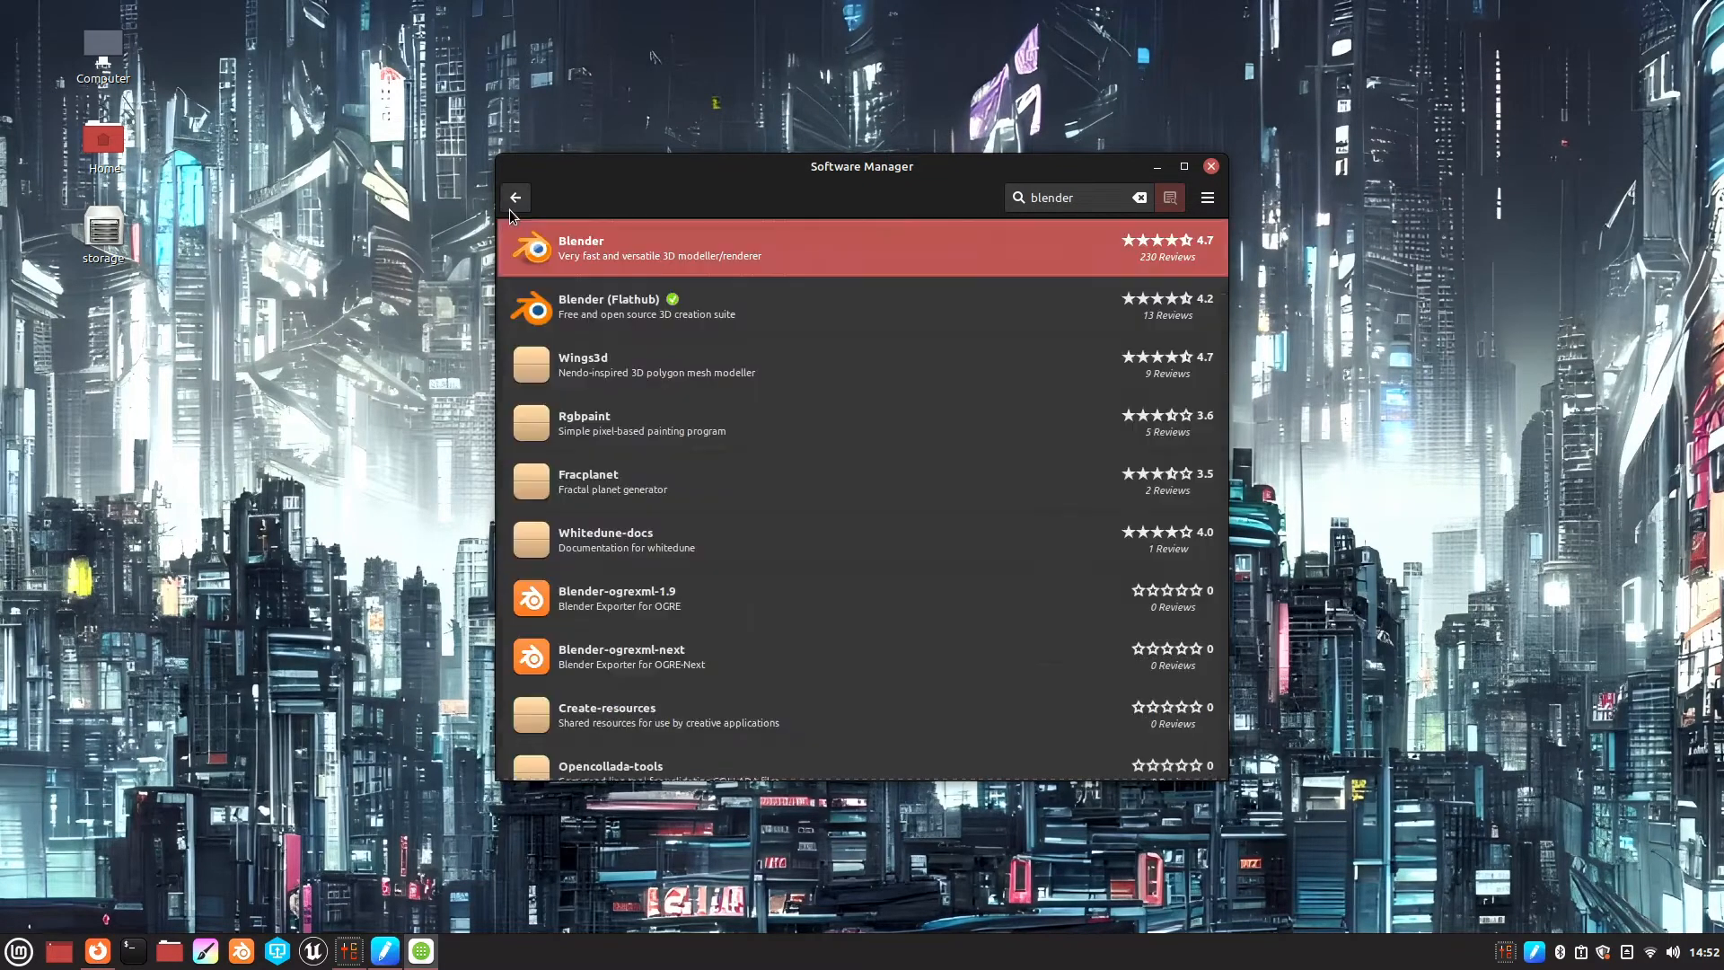
Step: Revisit the Blender (Flathub) package page and view the Blender-ogrexml-1.9 package, returning to the search results
{"action": "left_click", "coordinate": [582, 310]}
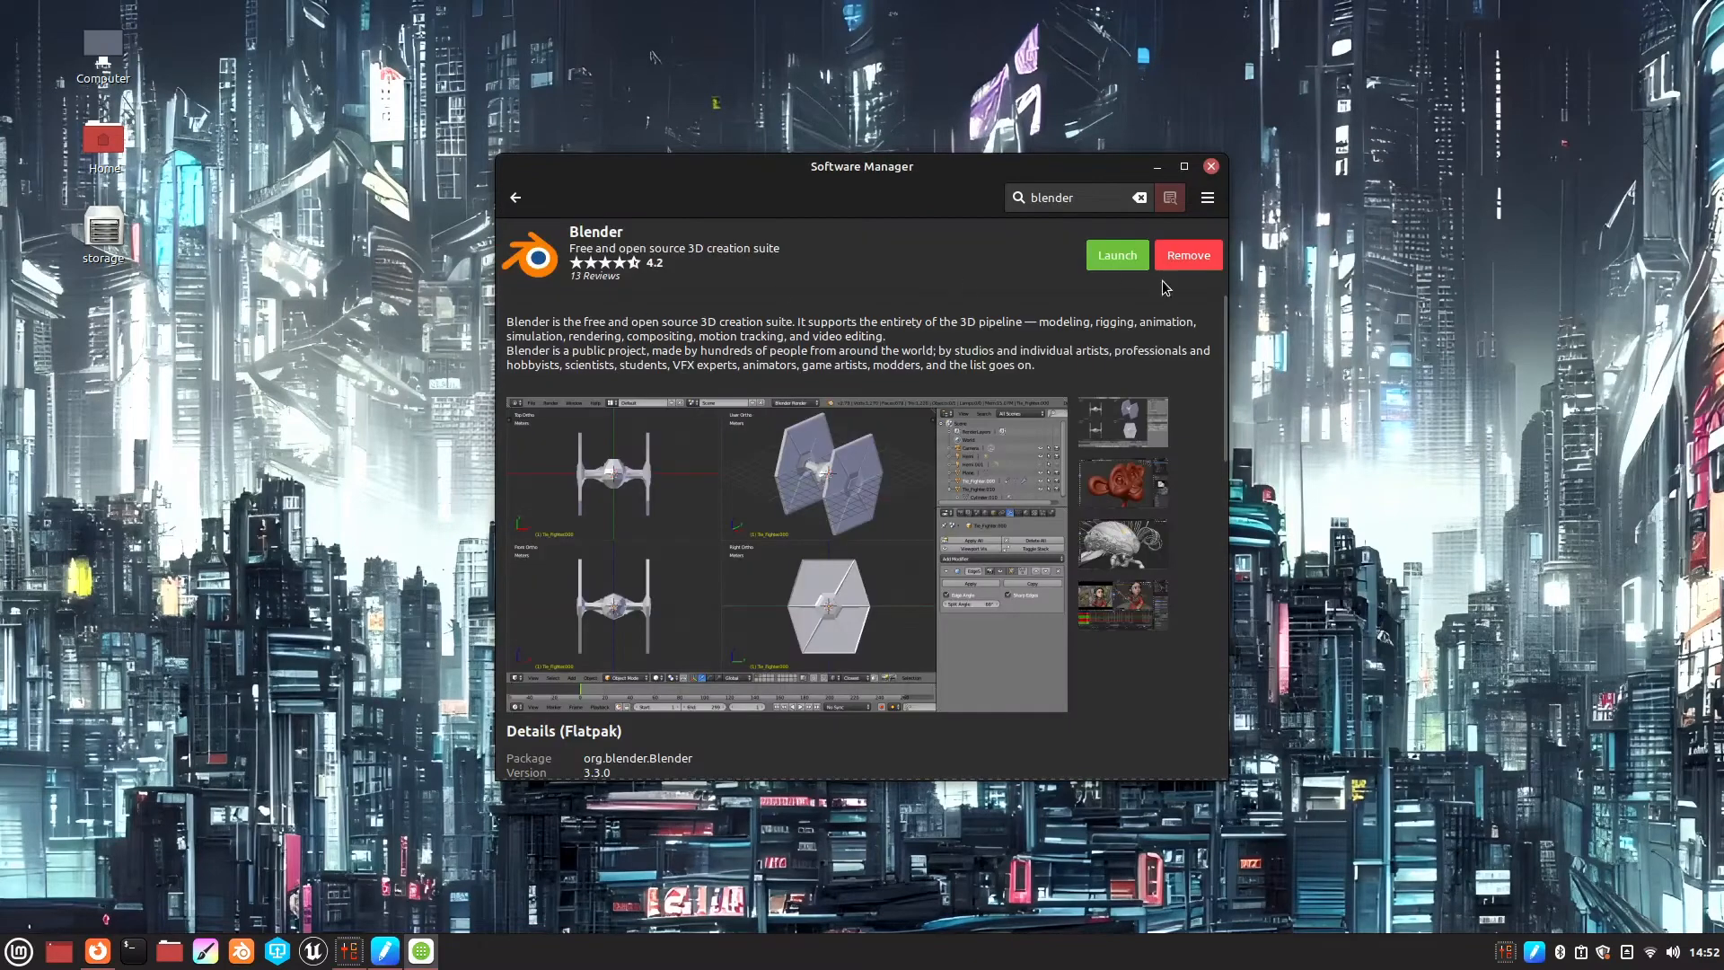
{"action": "left_click", "coordinate": [522, 202]}
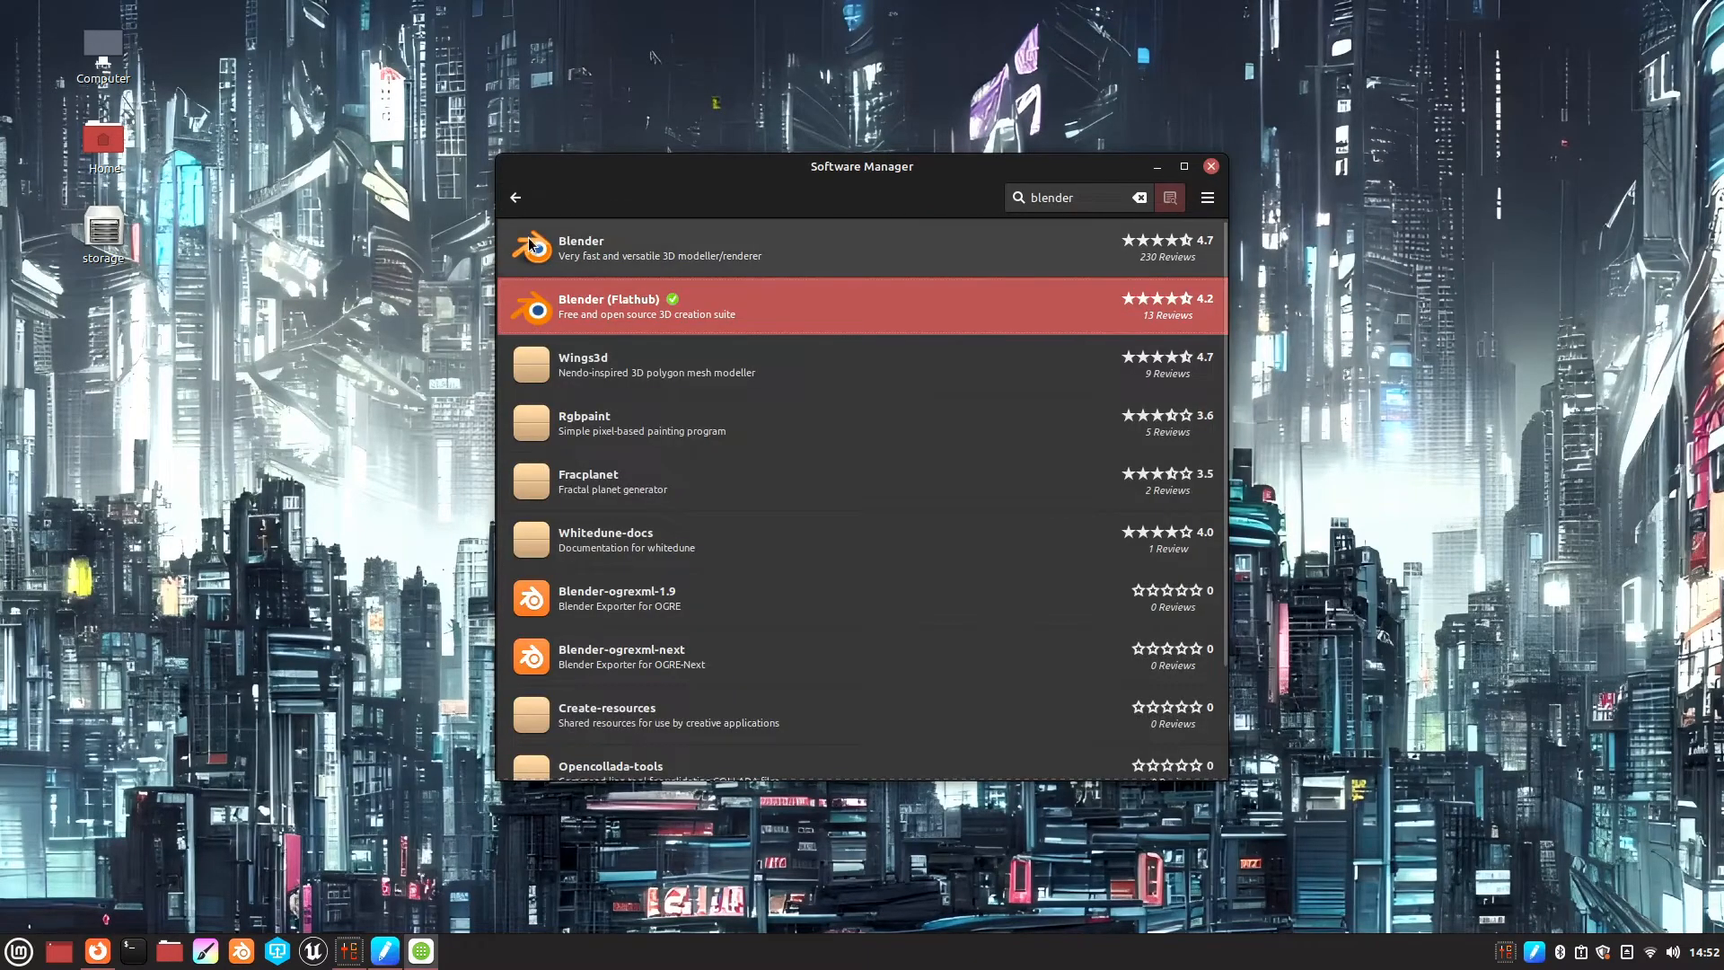
{"action": "left_click", "coordinate": [574, 305]}
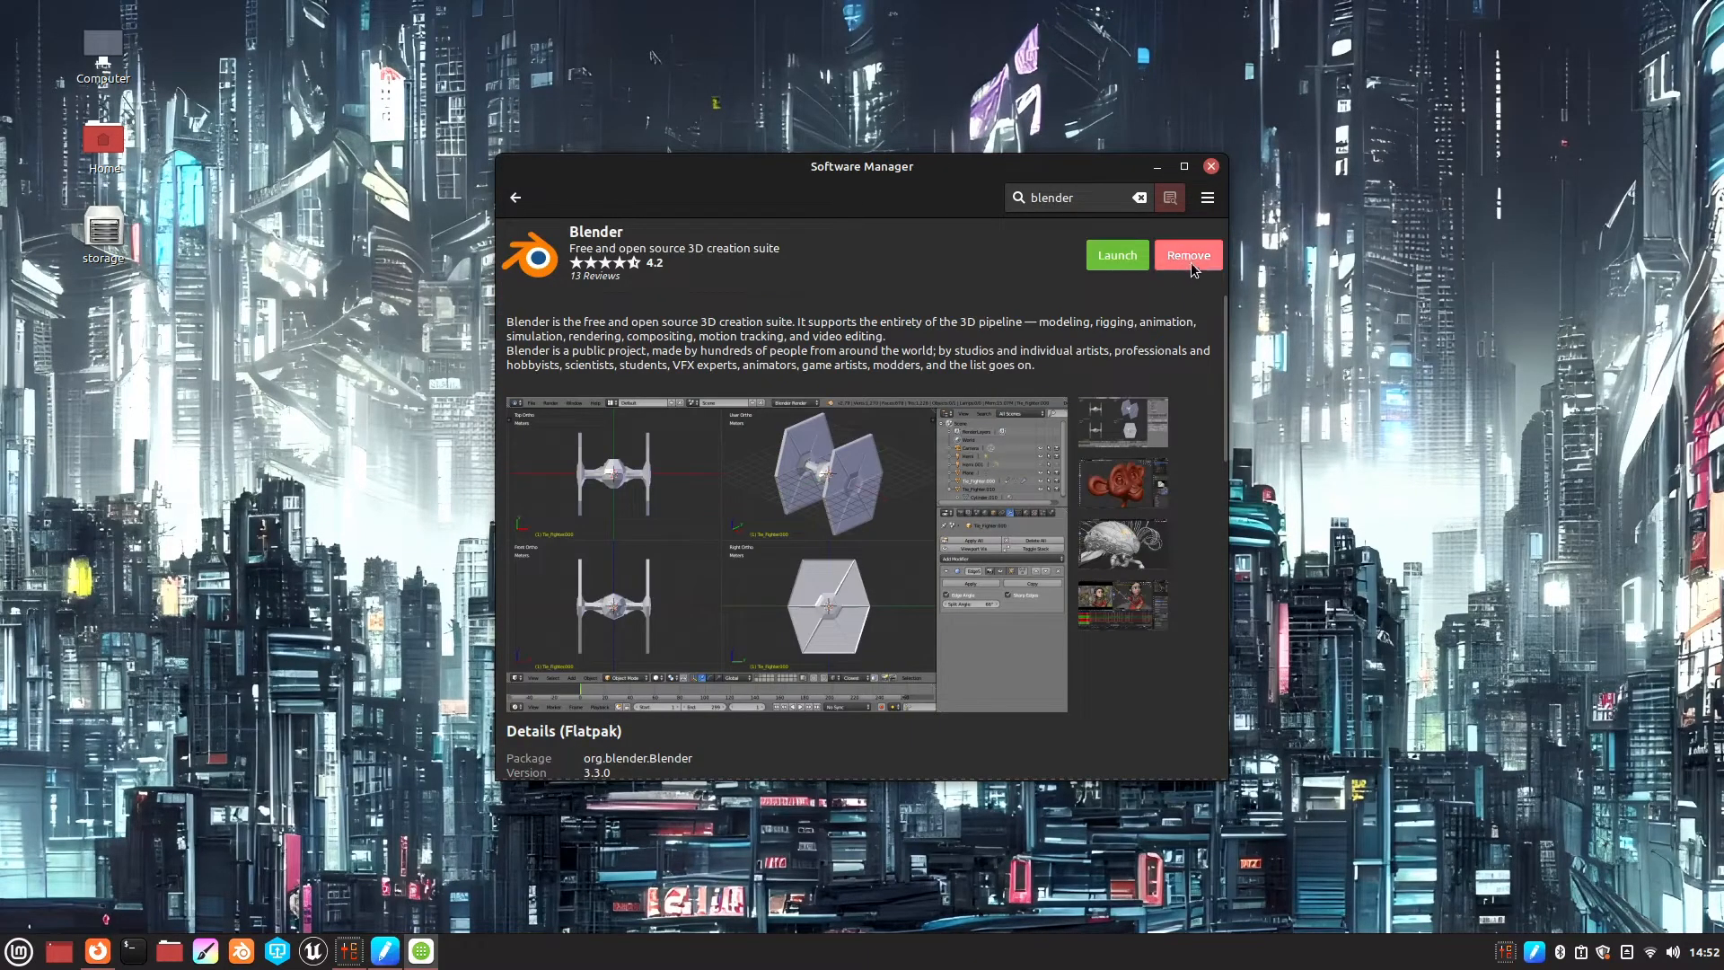
{"action": "left_click", "coordinate": [516, 197]}
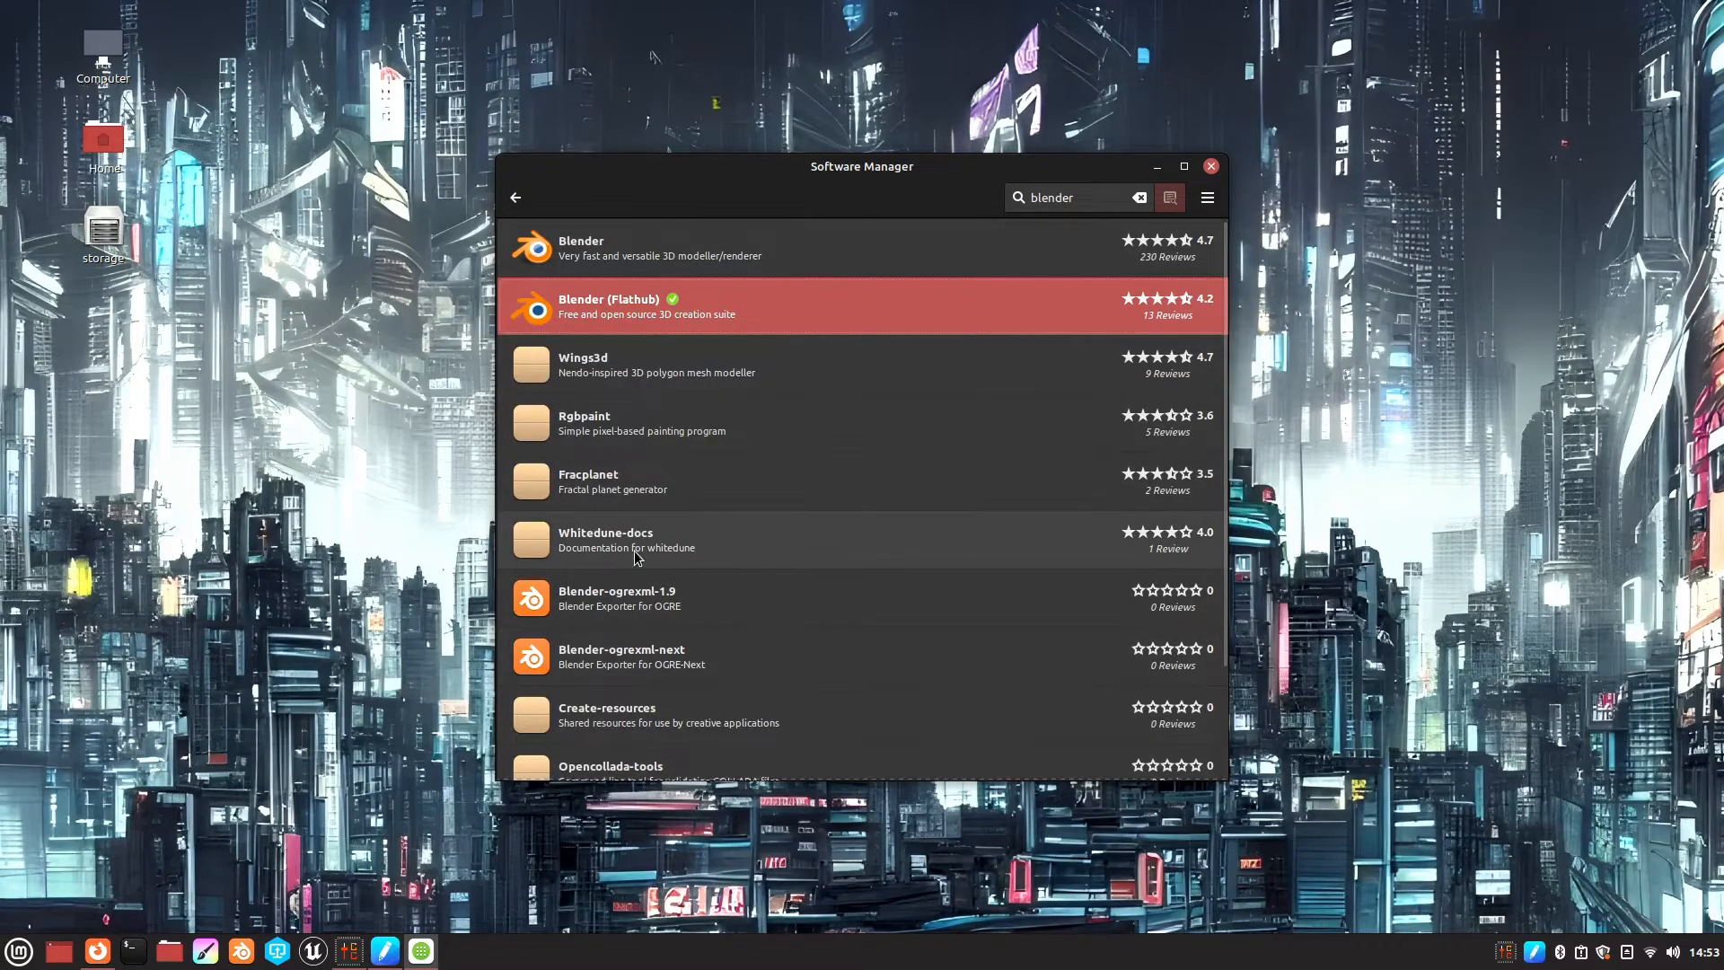
{"action": "left_click", "coordinate": [634, 585]}
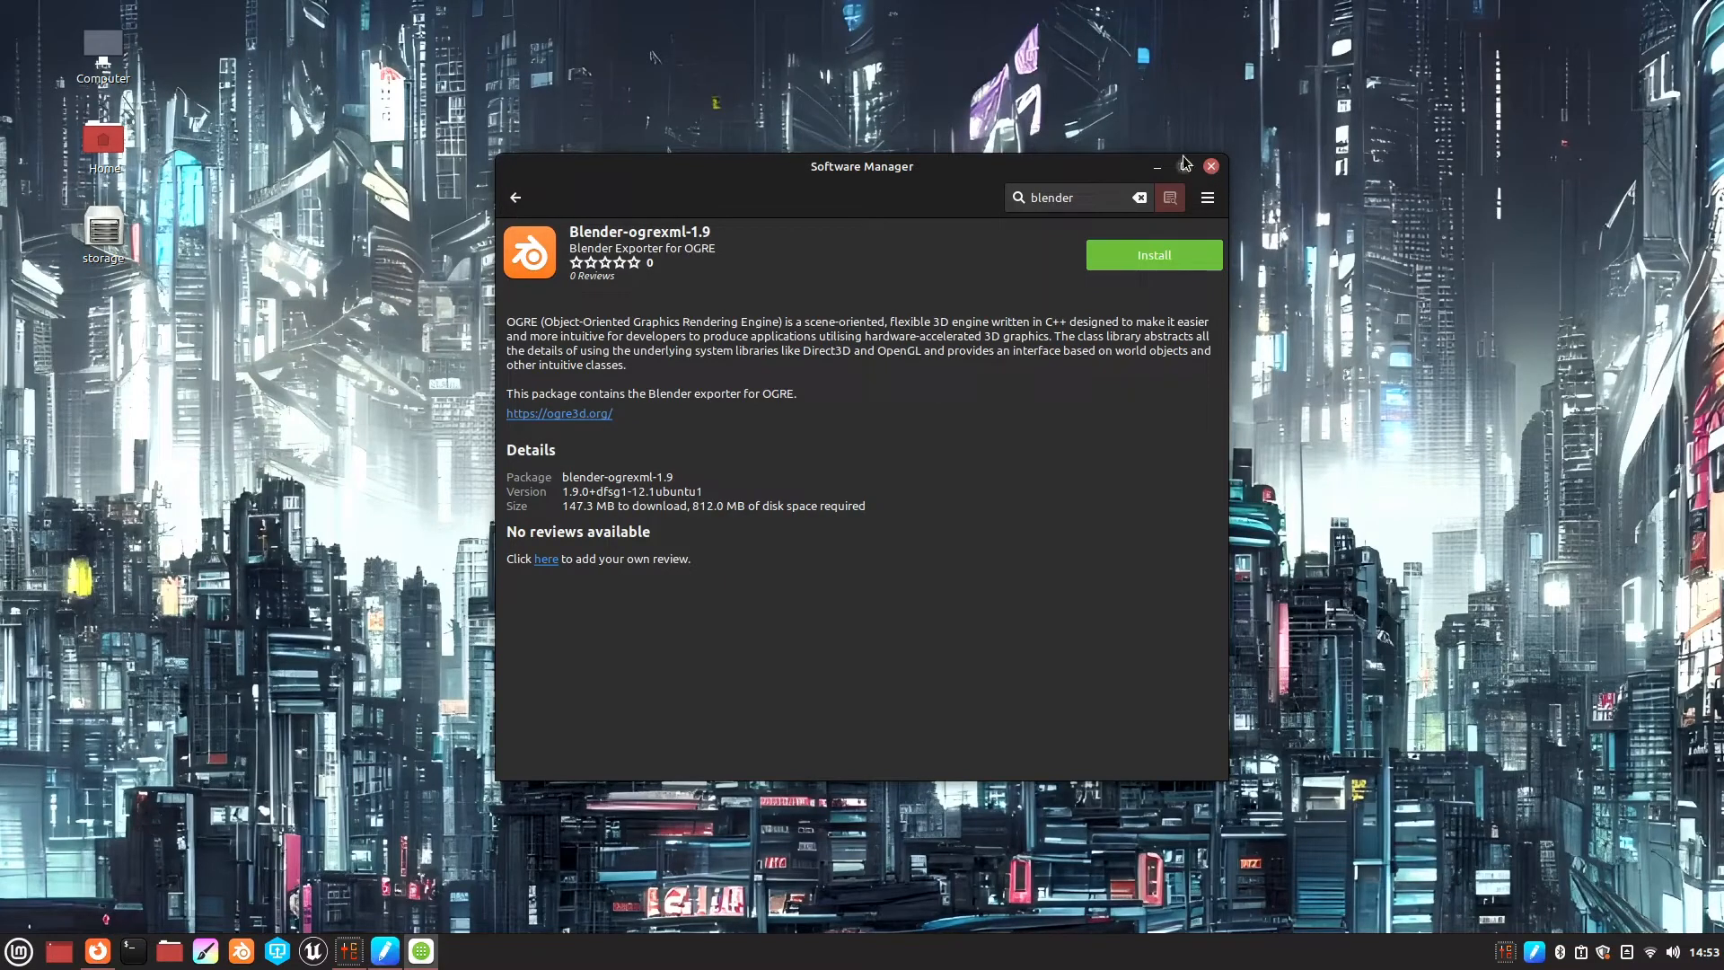
{"action": "left_click", "coordinate": [510, 210]}
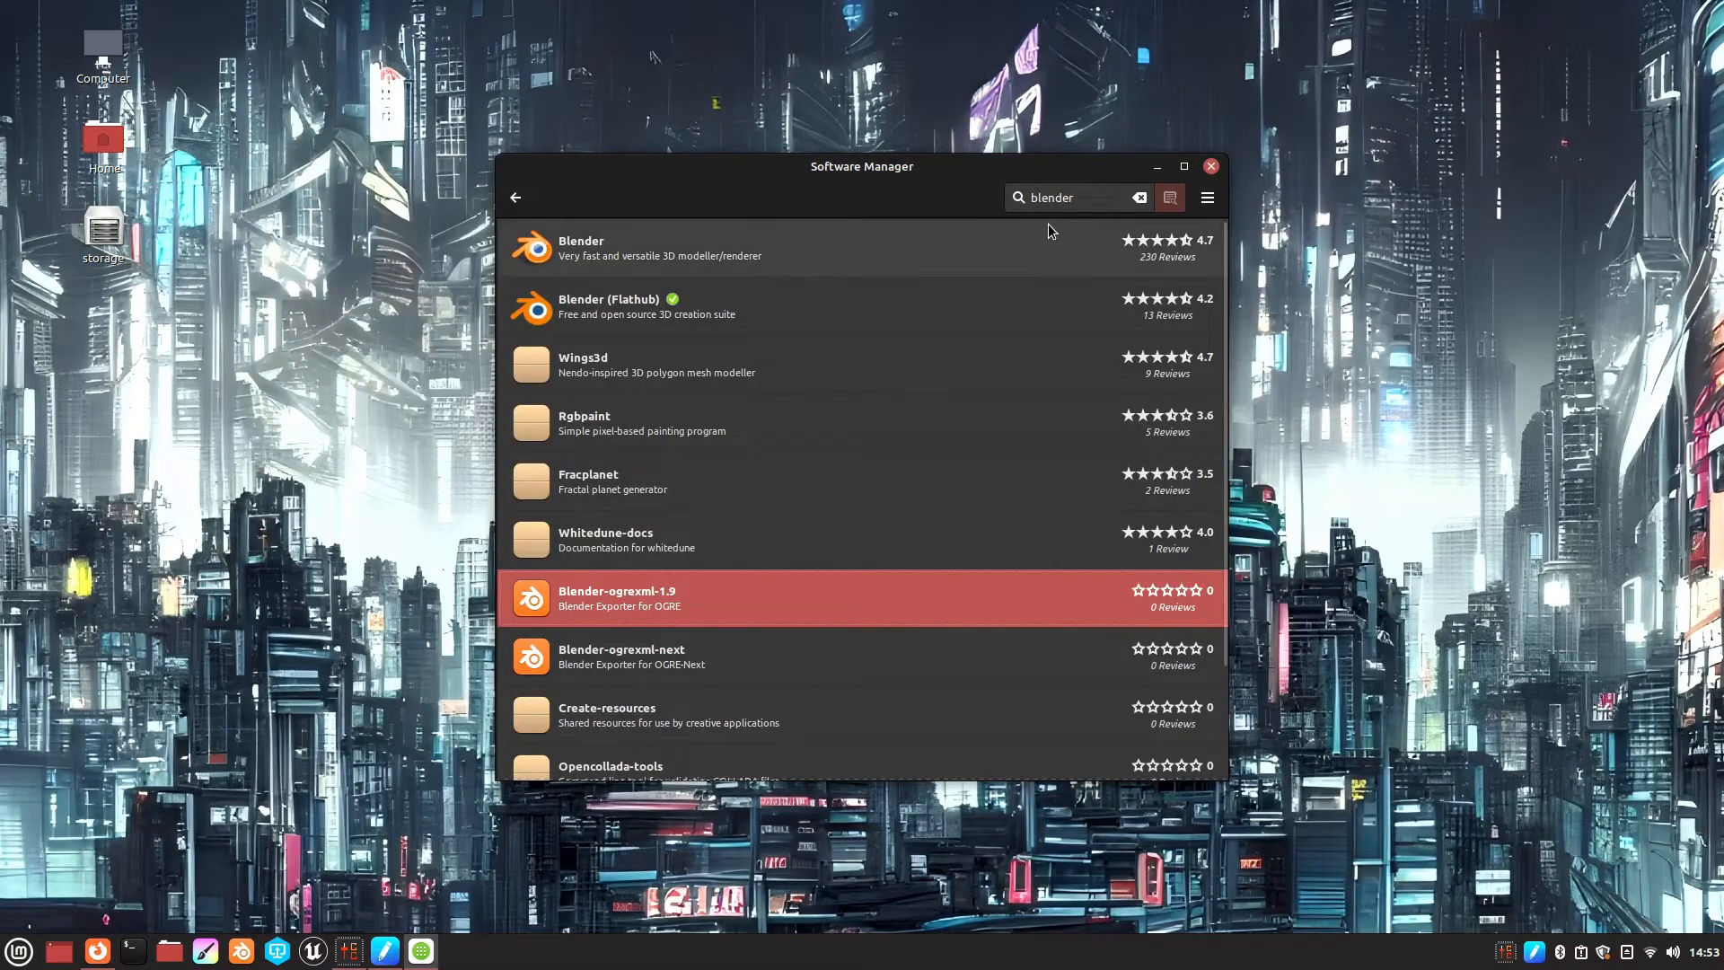
Step: Search the Software Manager for krita, review the version details of Krita (Flathub), and return to the results
{"action": "left_click", "coordinate": [1077, 200]}
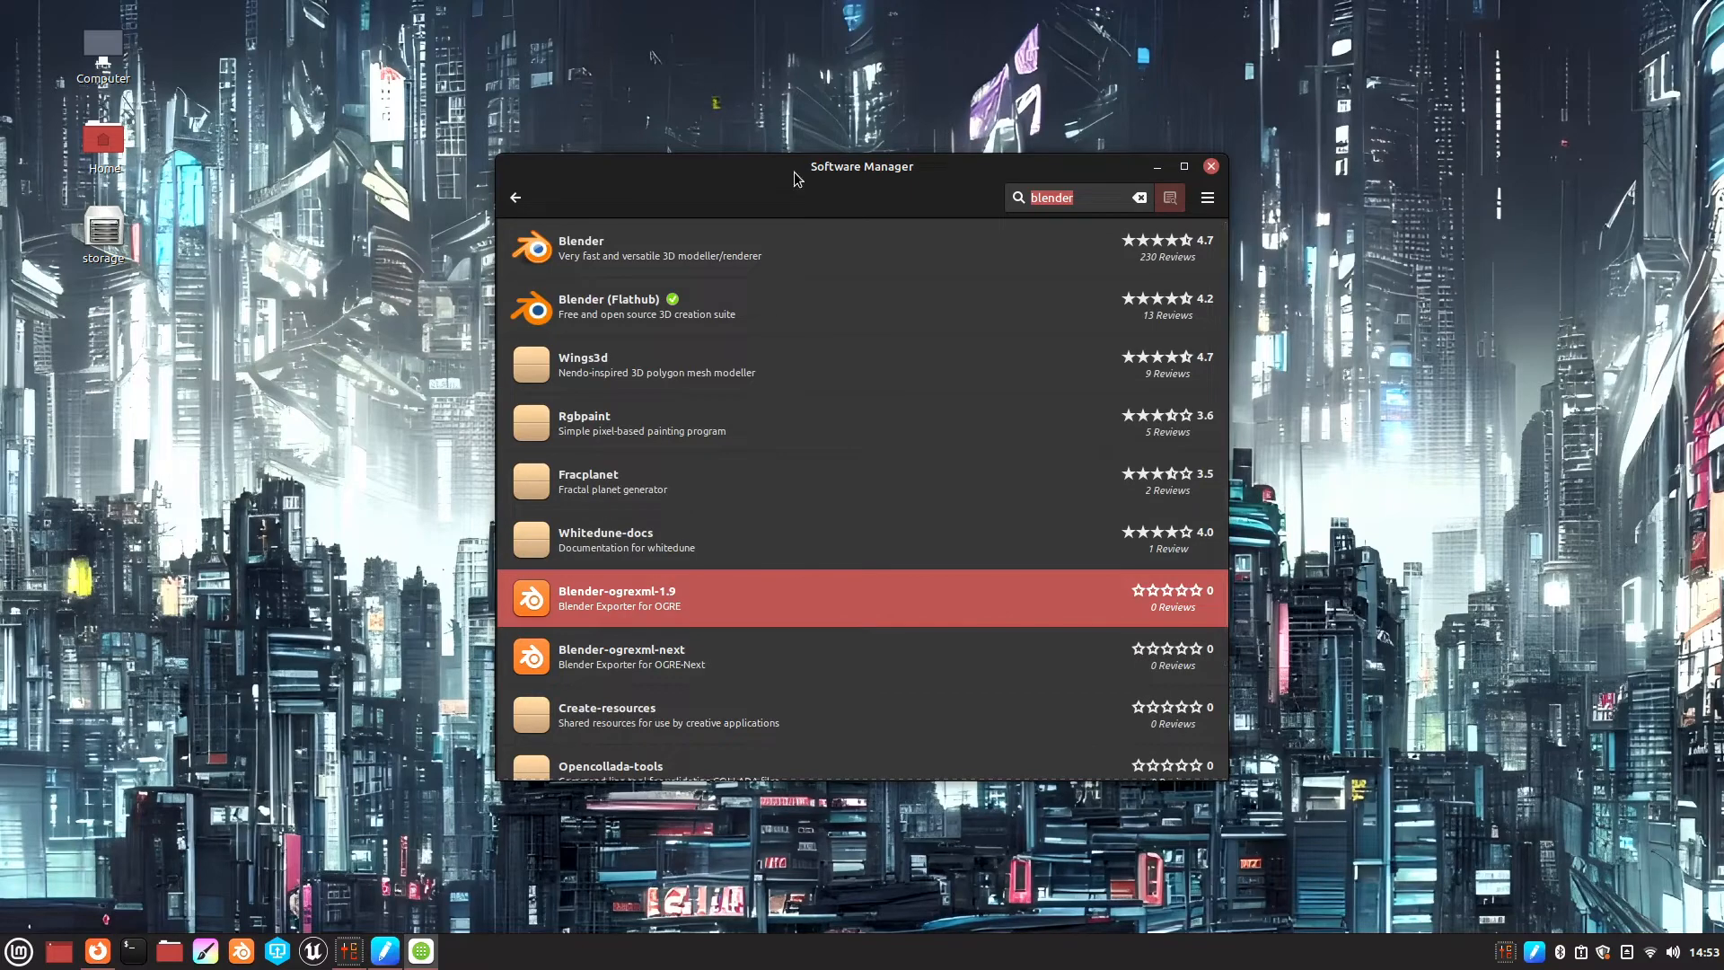
{"action": "type", "text": "krita"}
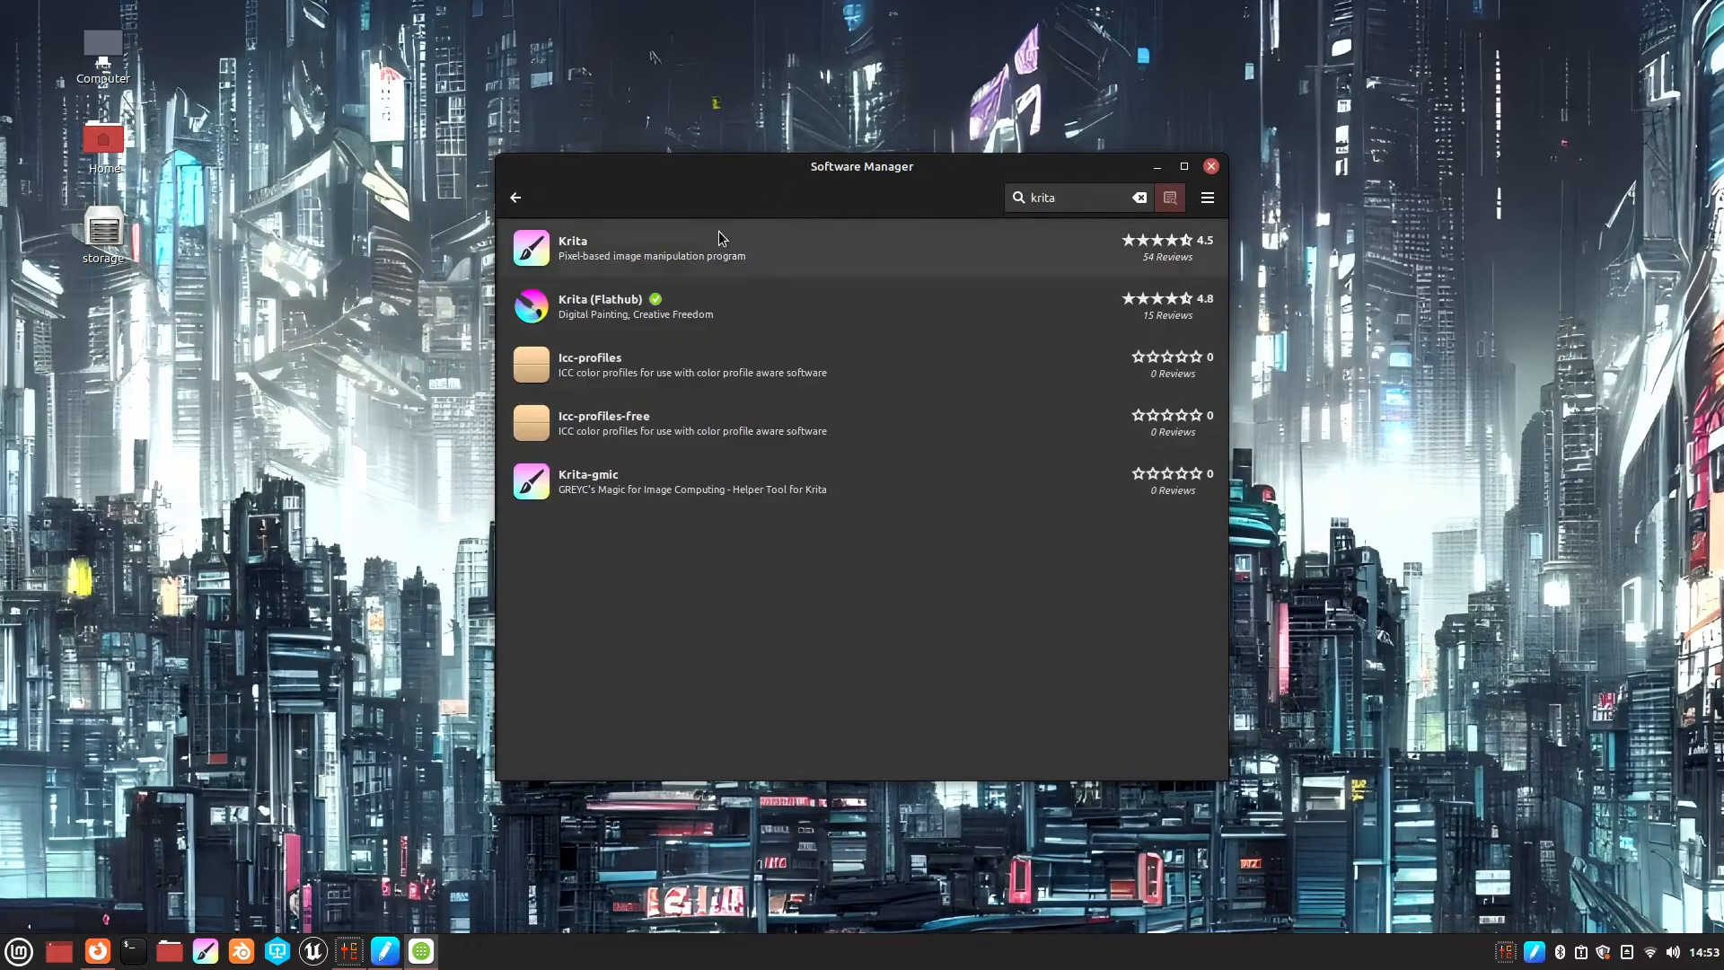
{"action": "left_click", "coordinate": [728, 328]}
{"action": "scroll", "coordinate": [636, 629], "scroll_direction": "down", "scroll_amount": 5}
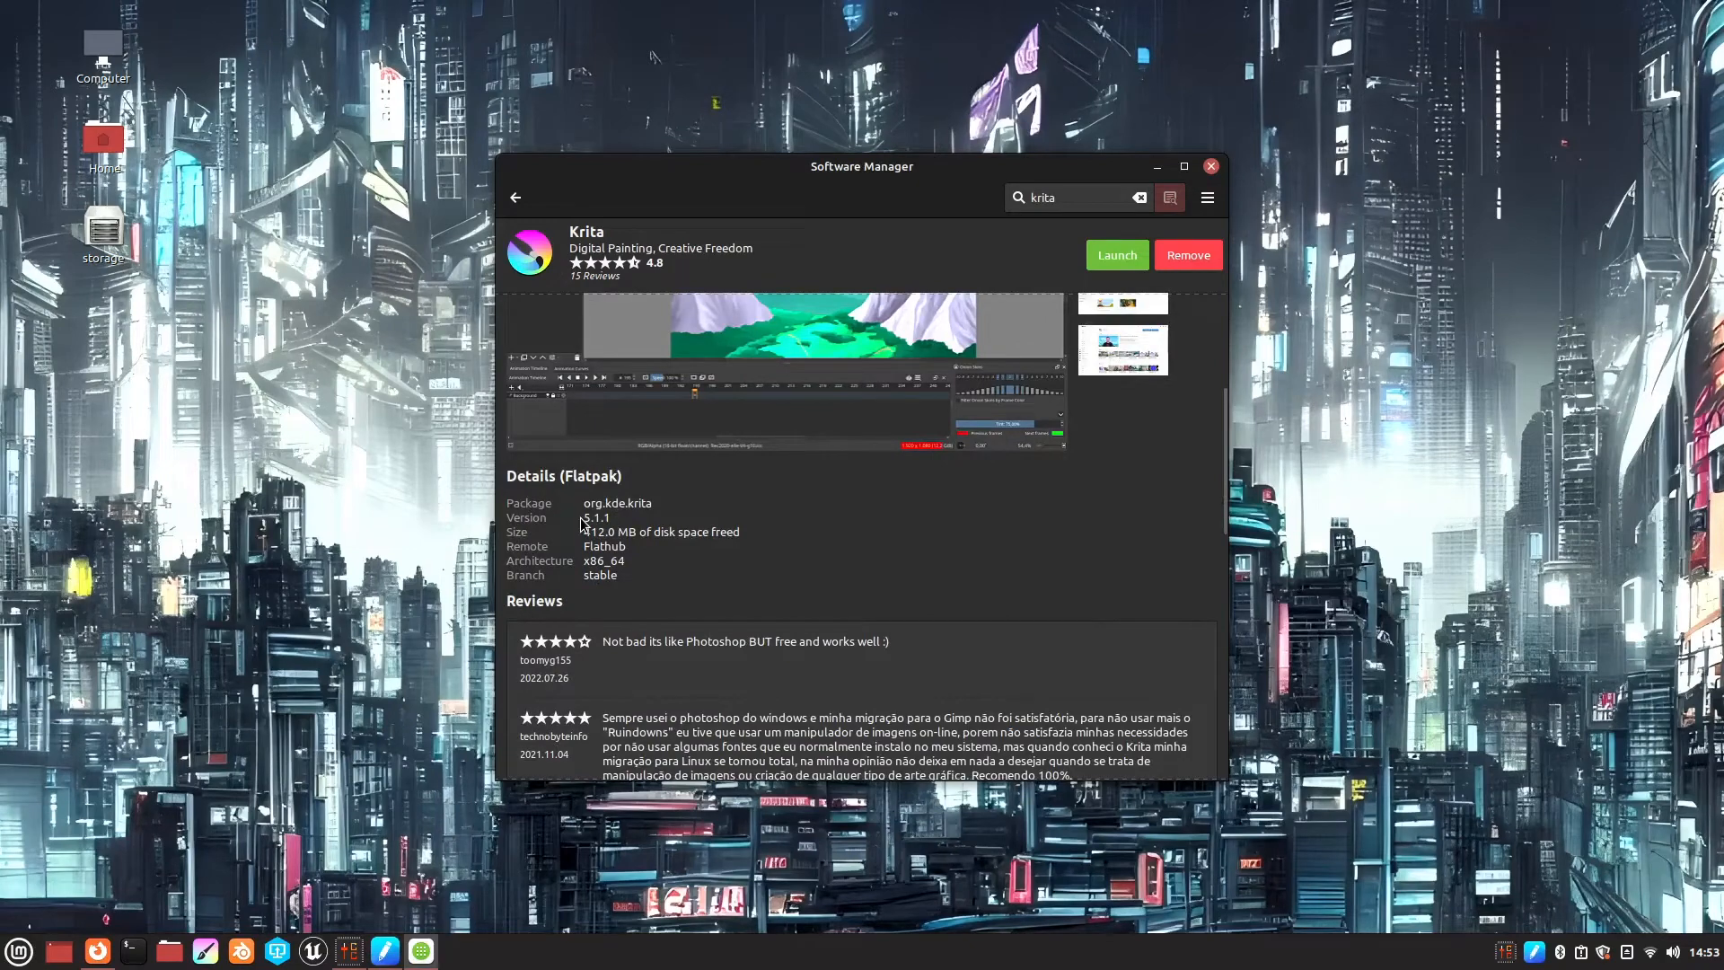
{"action": "left_click", "coordinate": [516, 198]}
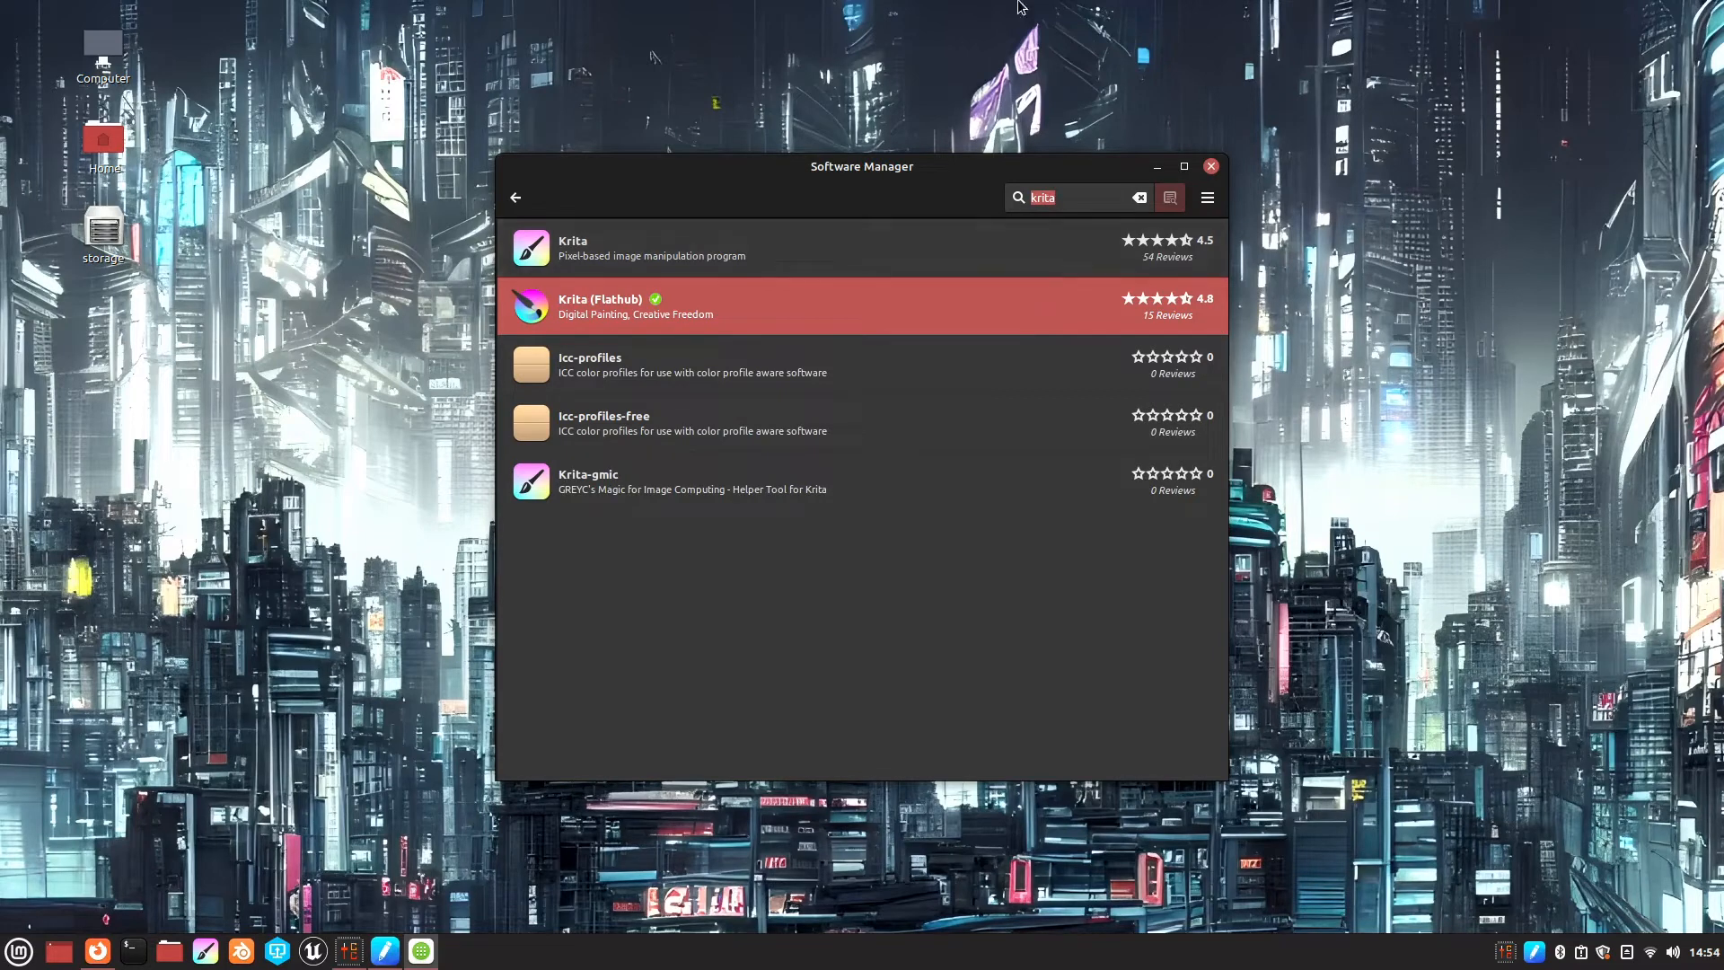
Step: Search the Software Manager for network-manager-openconnect-gnome and open that package's details
{"action": "left_click", "coordinate": [1071, 201]}
{"action": "double_click", "coordinate": [1071, 201]}
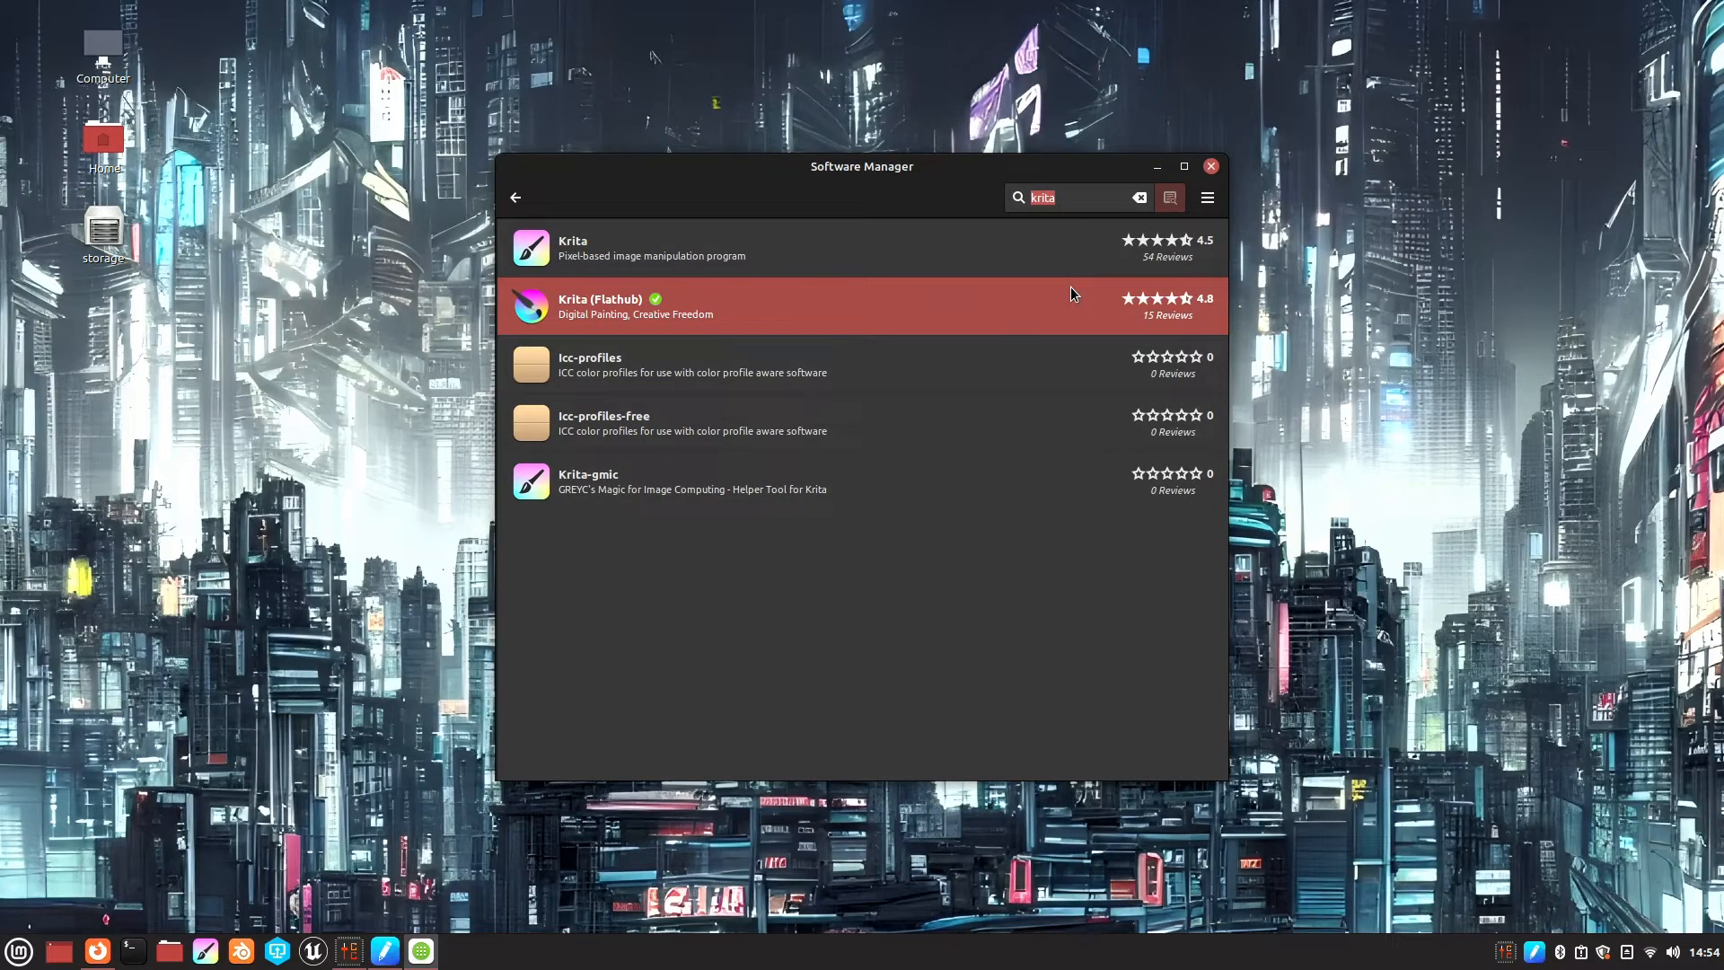
{"action": "type", "text": "net"}
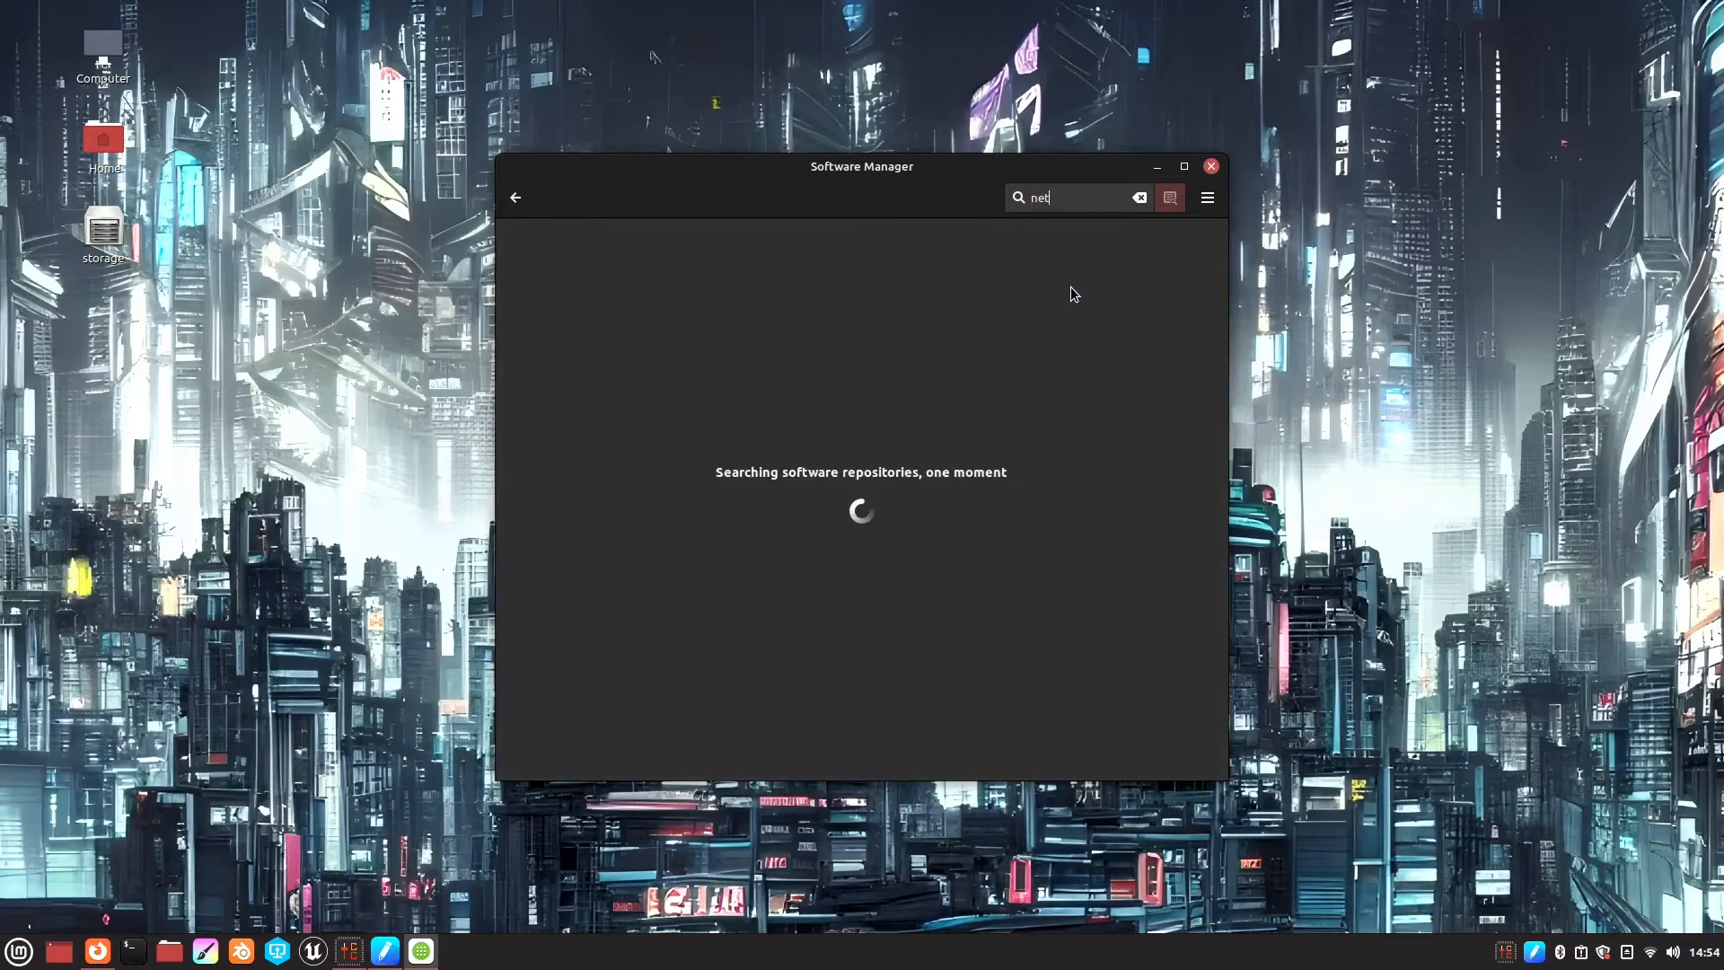
{"action": "type", "text": "work"}
{"action": "type", "text": "-manager"}
{"action": "type", "text": "-"}
{"action": "type", "text": "open"}
{"action": "type", "text": "connect"}
{"action": "type", "text": "-"}
{"action": "type", "text": "gnome"}
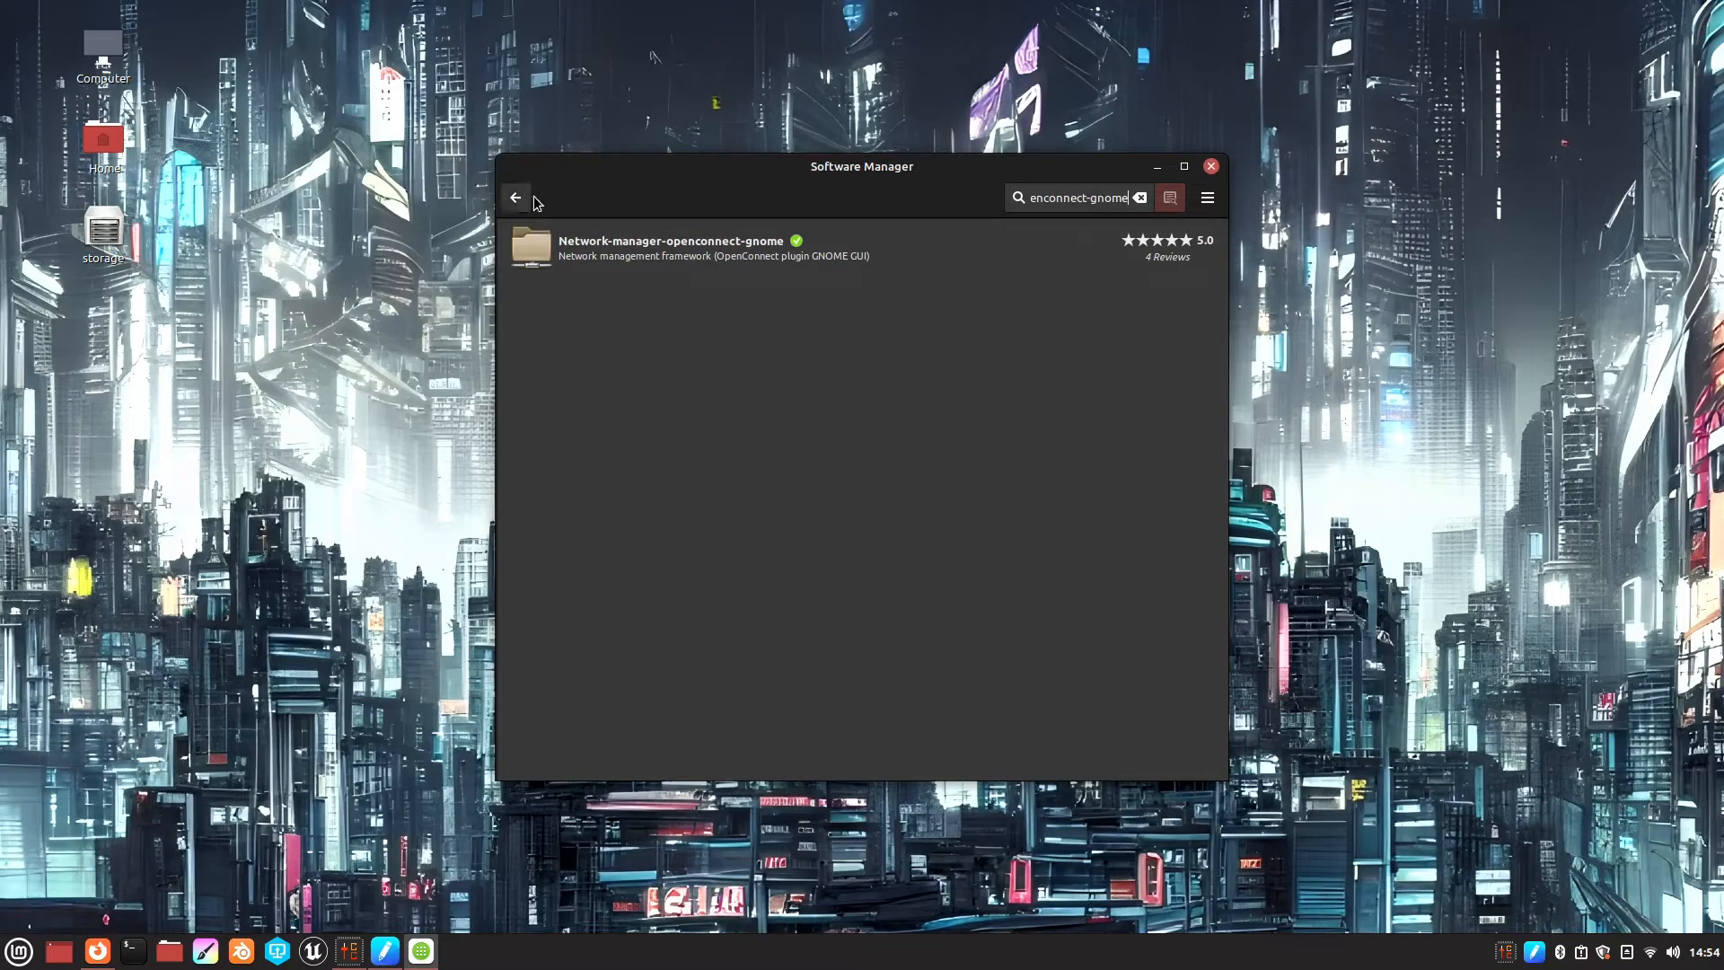
{"action": "left_click", "coordinate": [640, 252]}
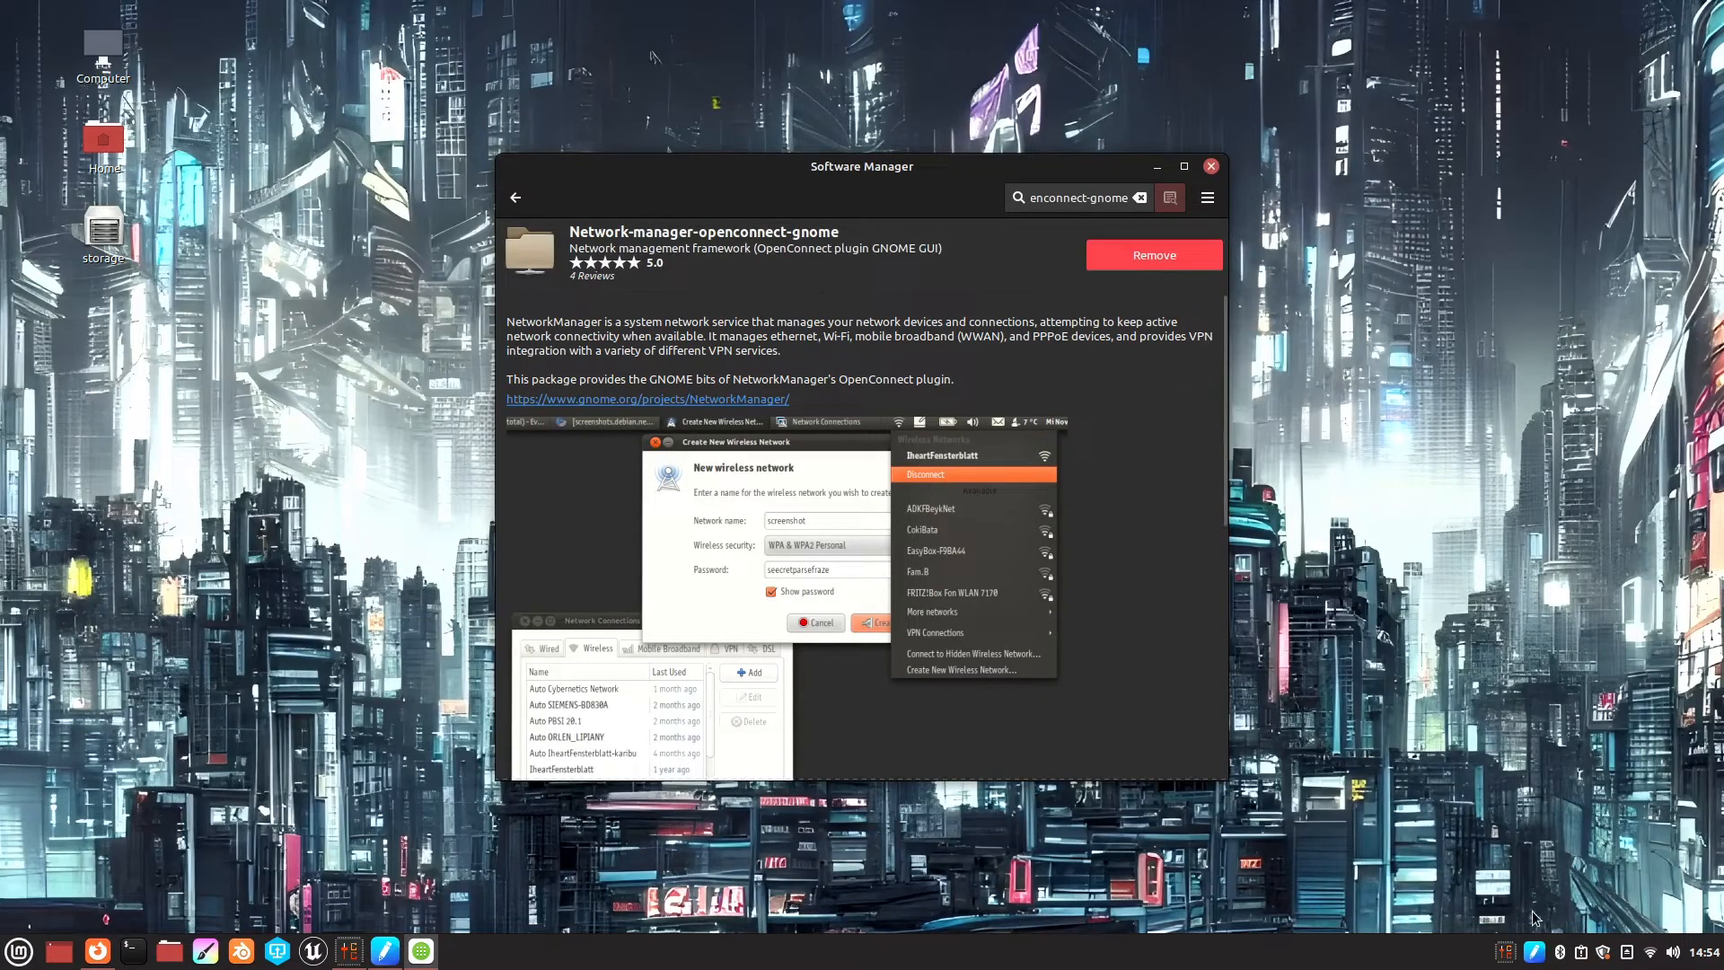
Step: Examine the VPN types available for a new network connection, cancel without creating one, and close the Software Manager
{"action": "left_click", "coordinate": [1653, 956]}
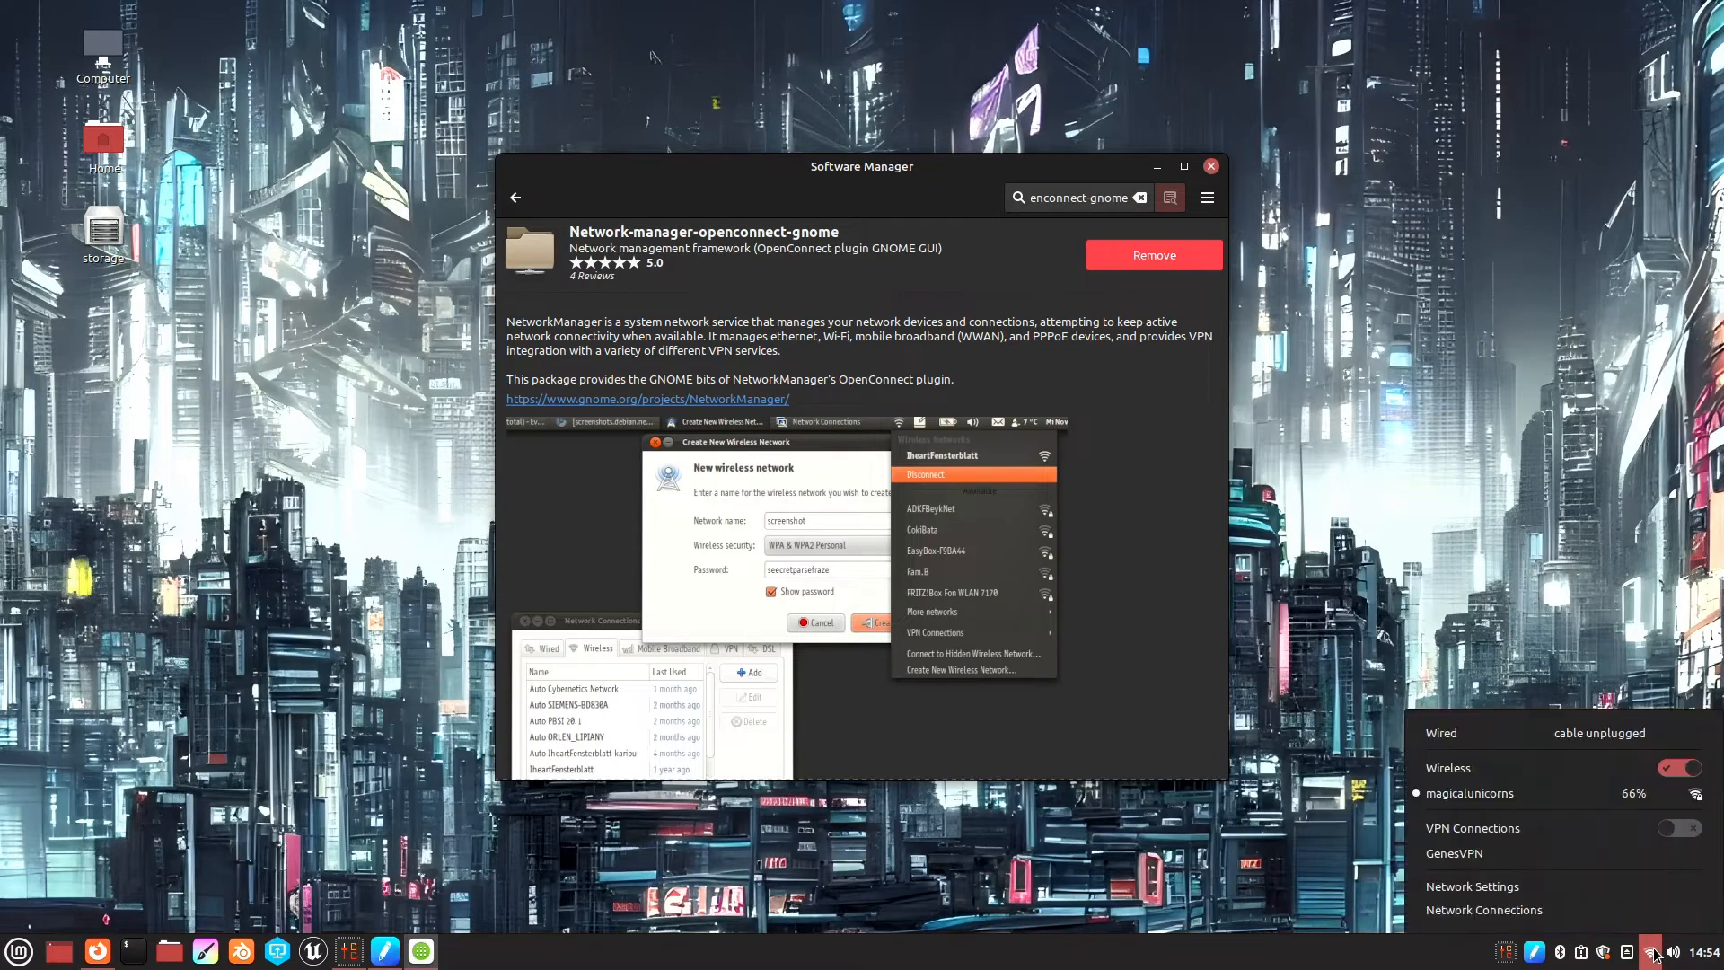
{"action": "left_click", "coordinate": [1516, 925]}
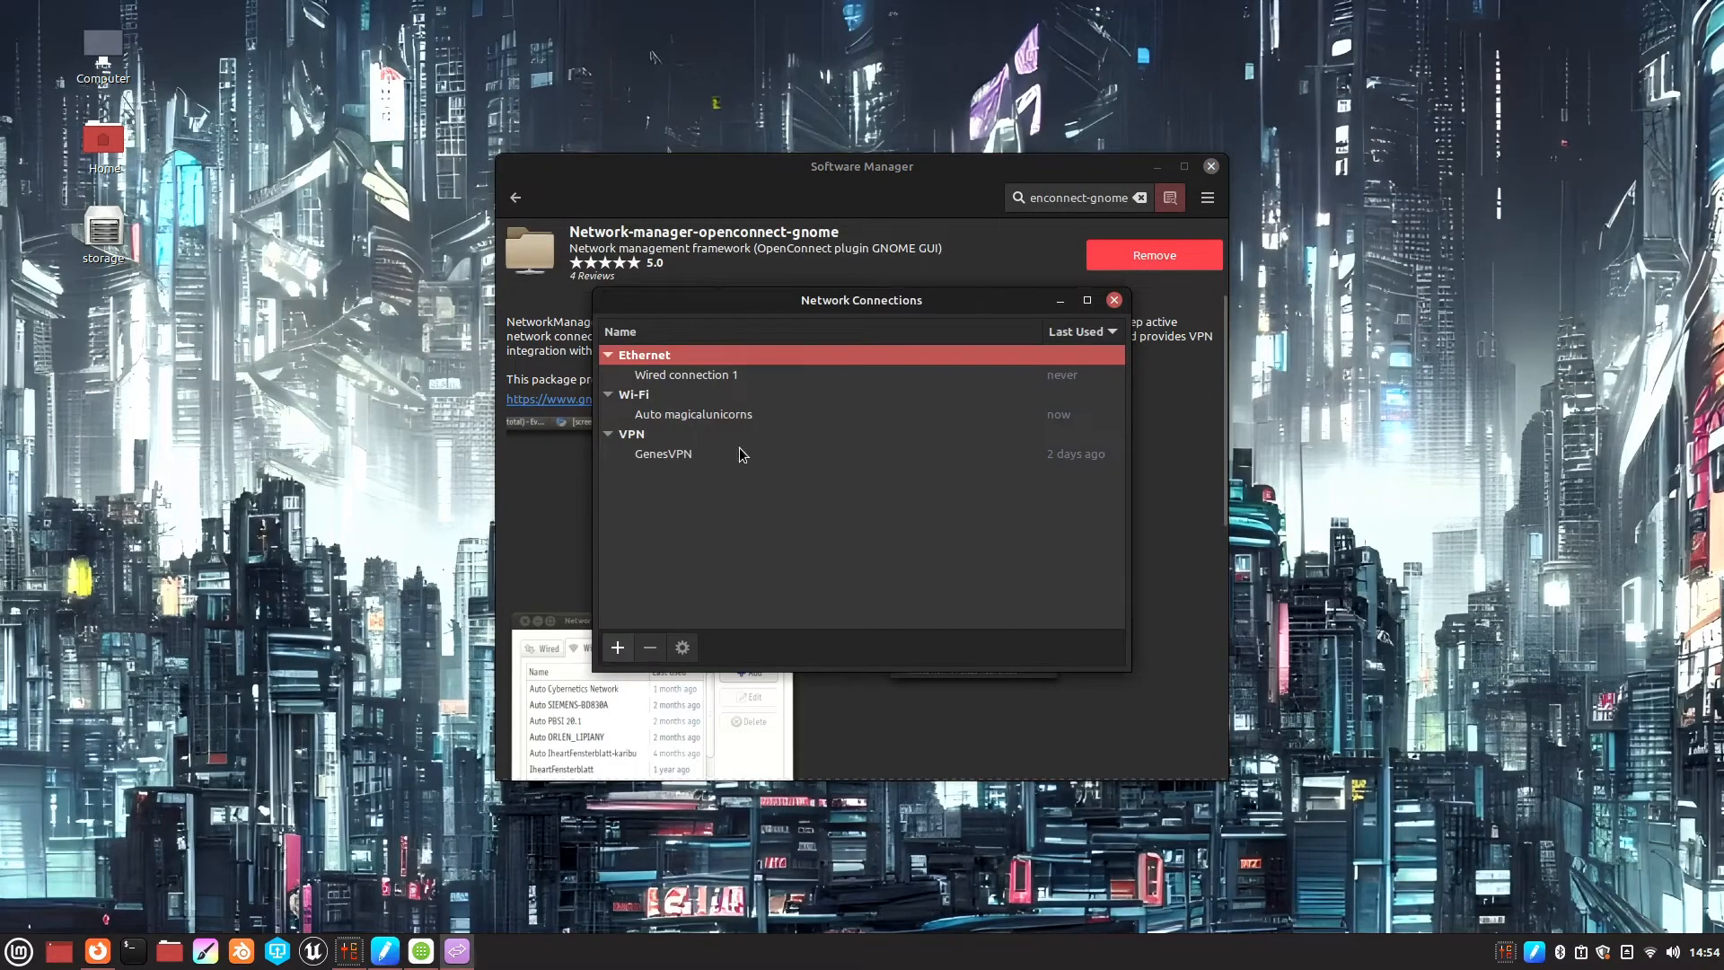
{"action": "left_click", "coordinate": [617, 647]}
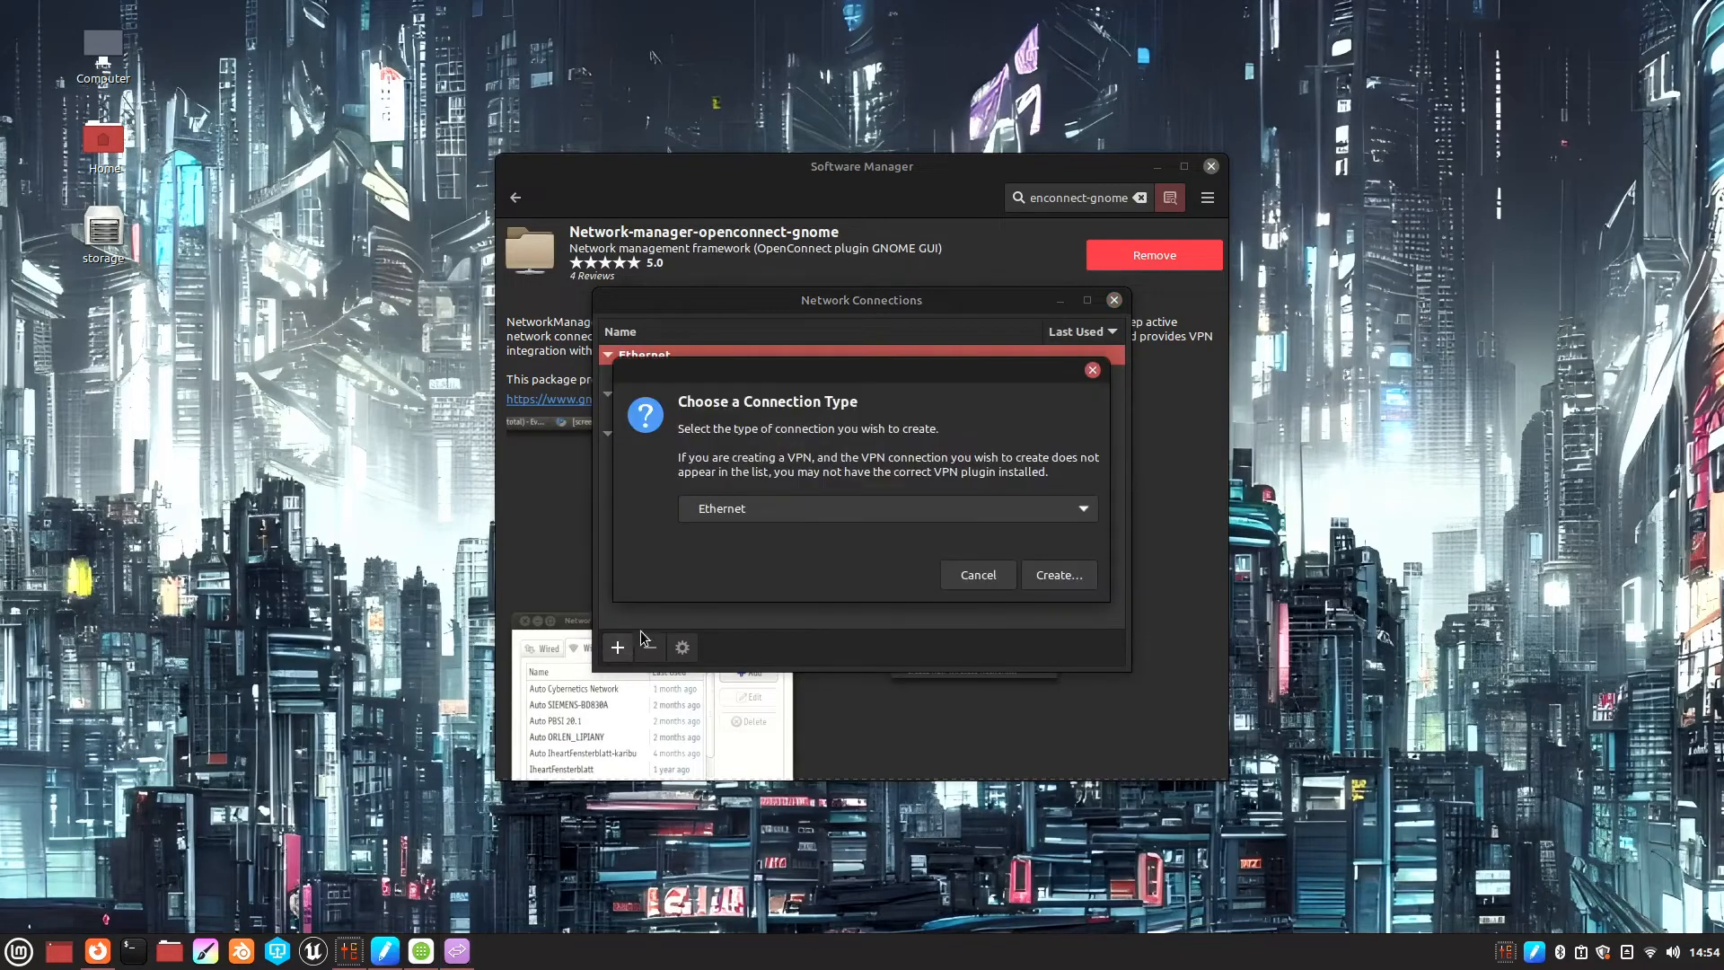
{"action": "left_click", "coordinate": [854, 508]}
{"action": "scroll", "coordinate": [841, 622], "scroll_direction": "down", "scroll_amount": 2}
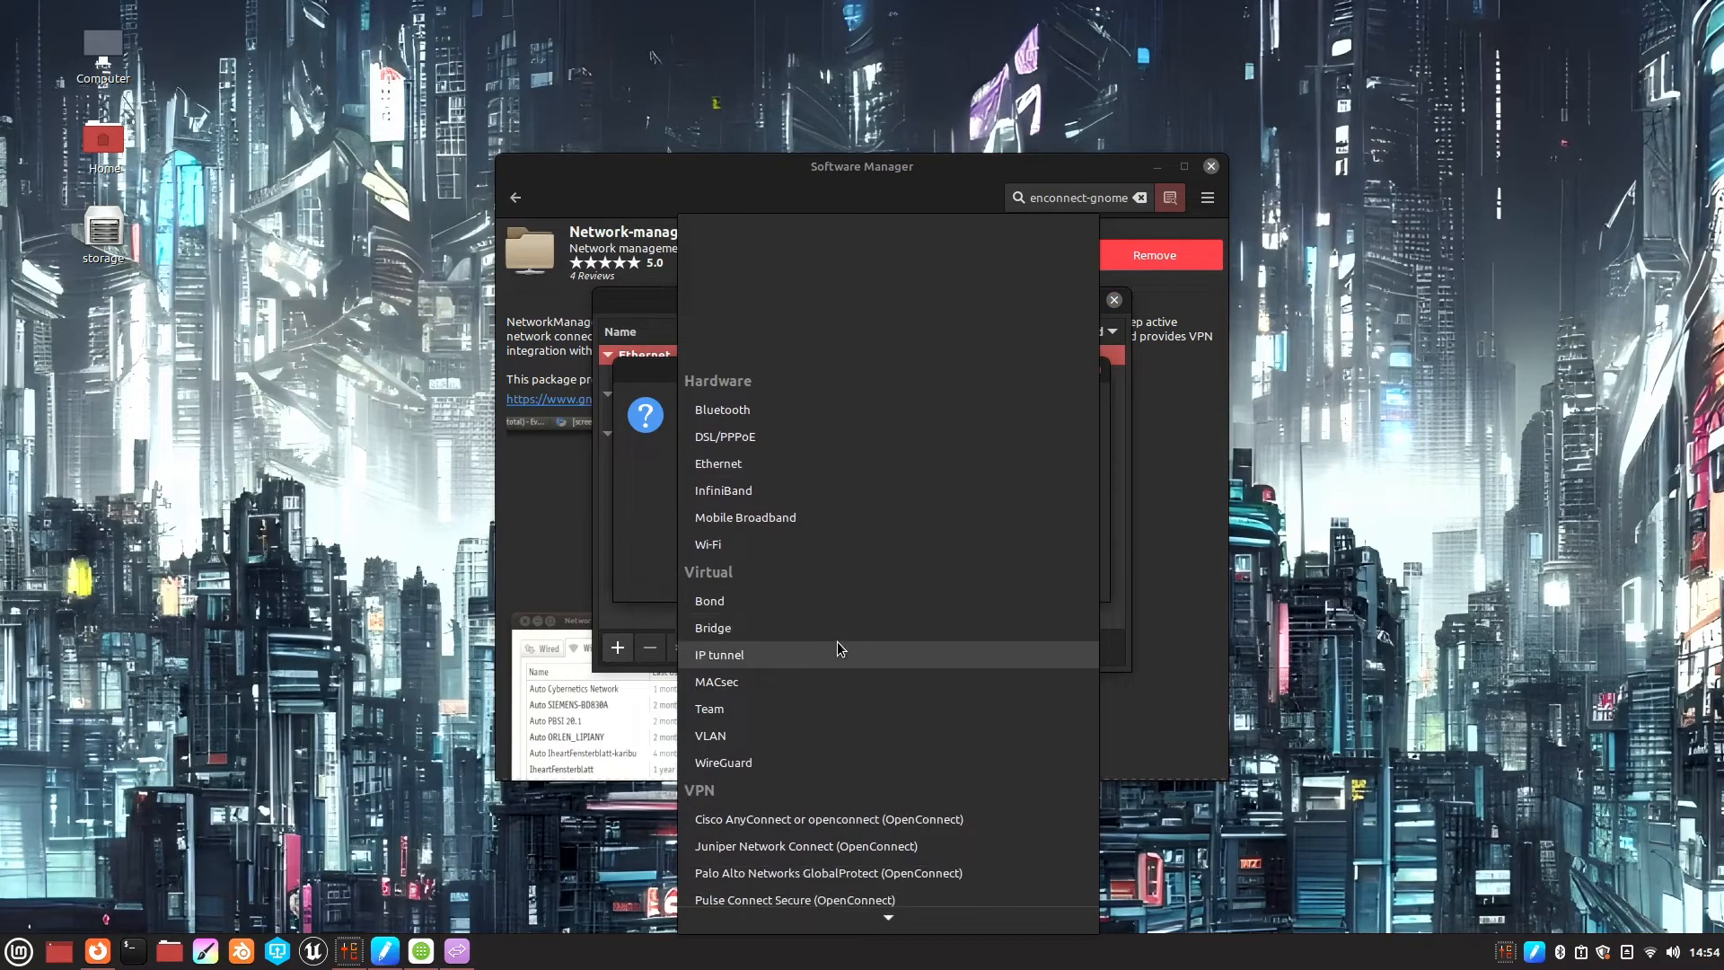
{"action": "scroll", "coordinate": [833, 645], "scroll_direction": "down", "scroll_amount": 1}
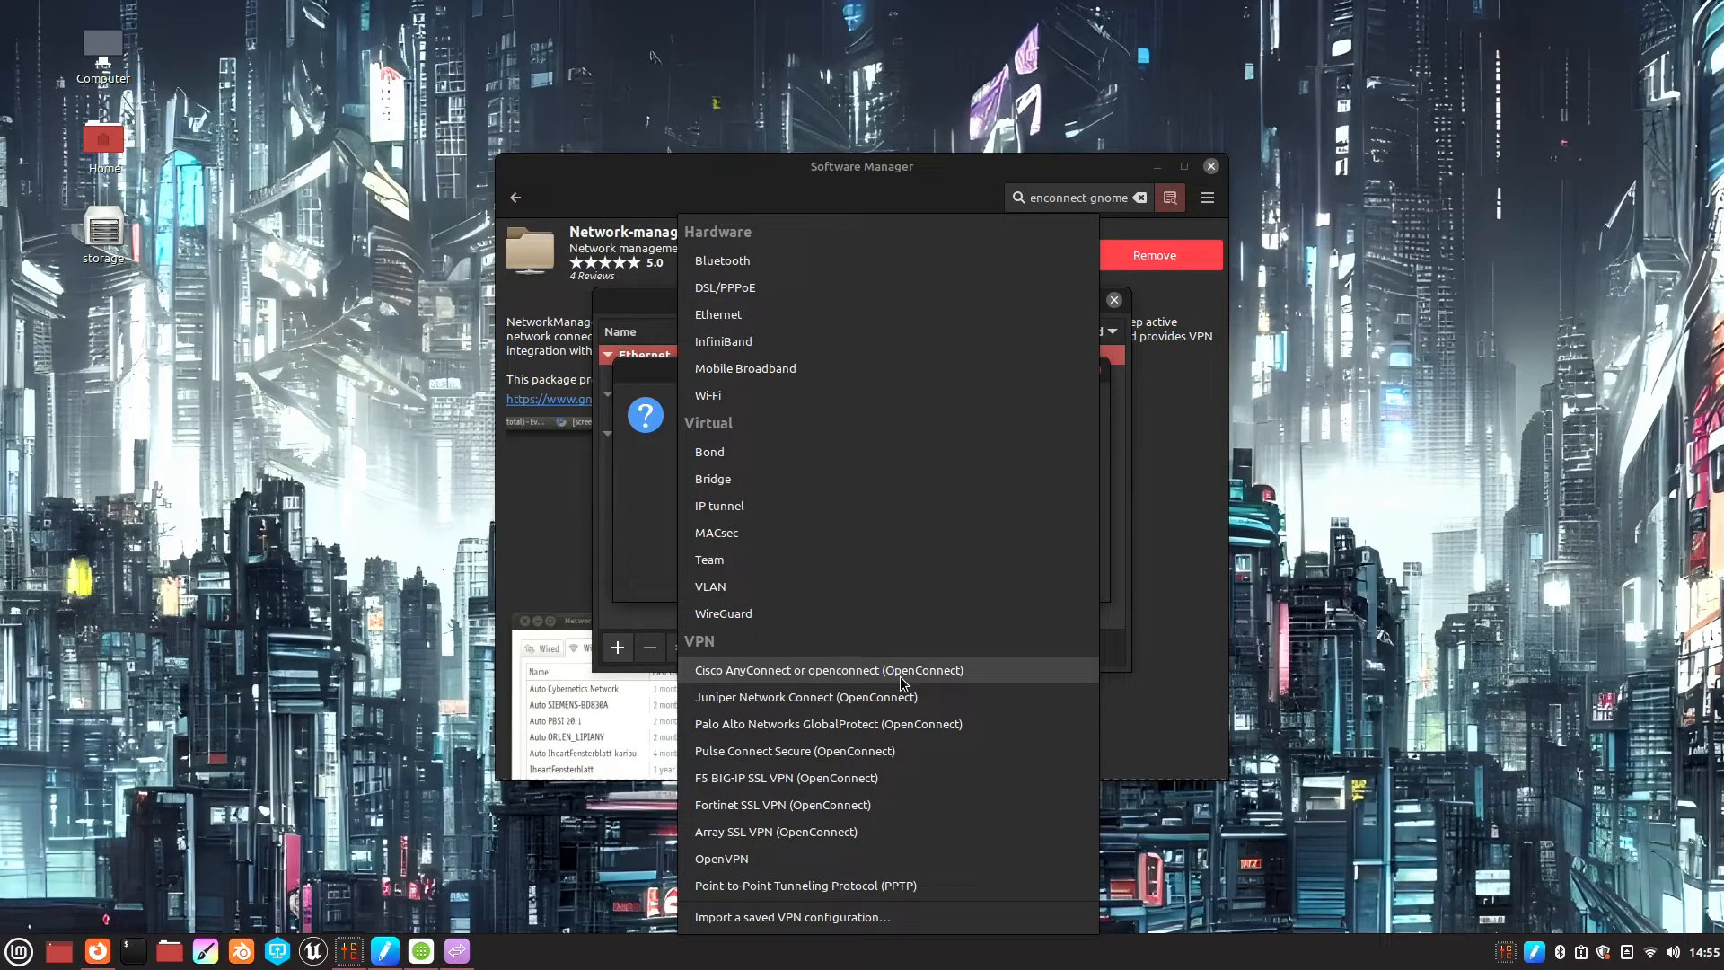
{"action": "left_click", "coordinate": [814, 180]}
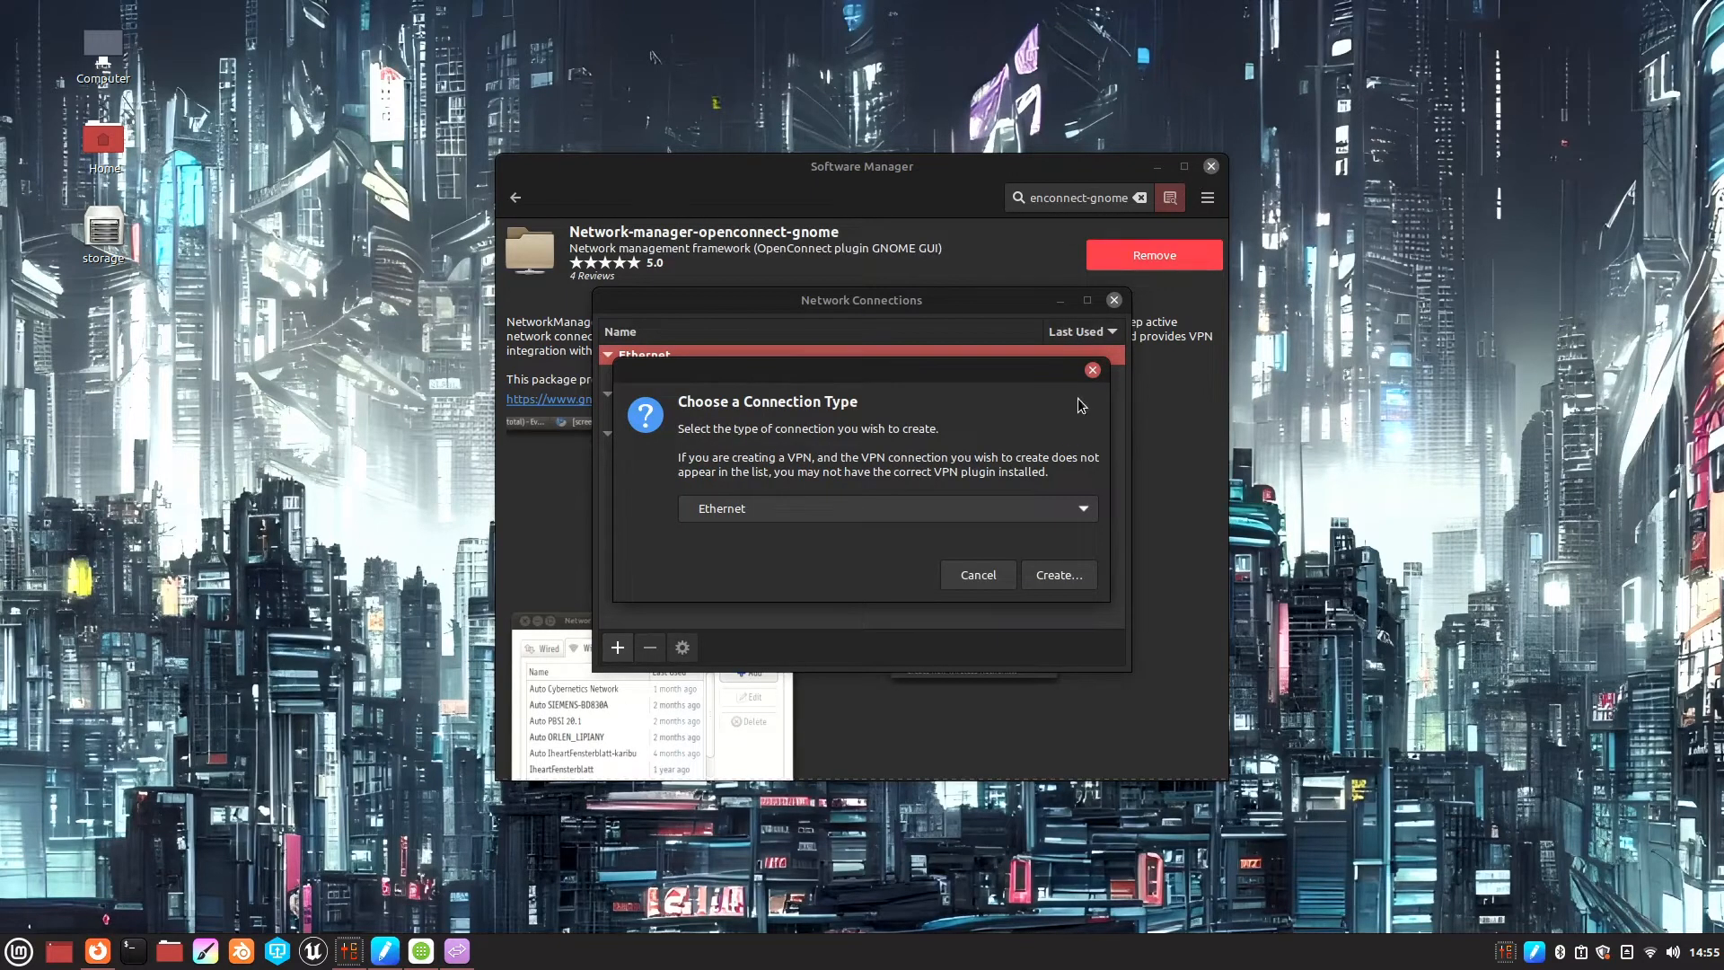
{"action": "left_click", "coordinate": [1092, 370]}
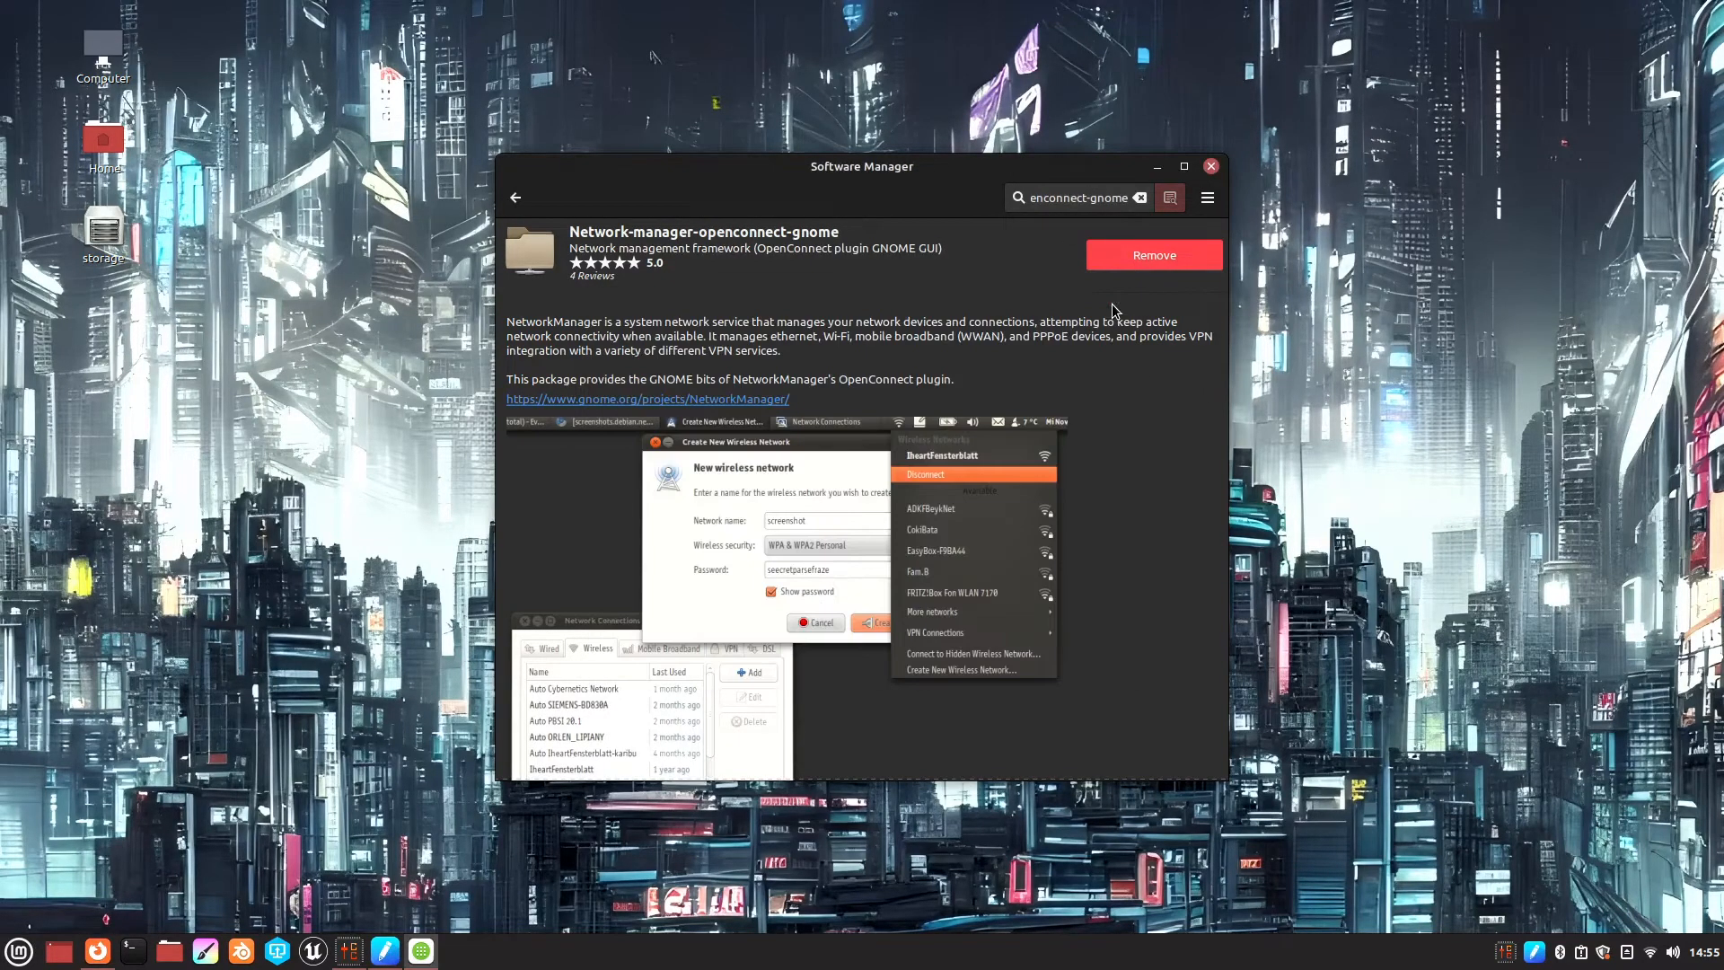
{"action": "left_click", "coordinate": [1211, 166]}
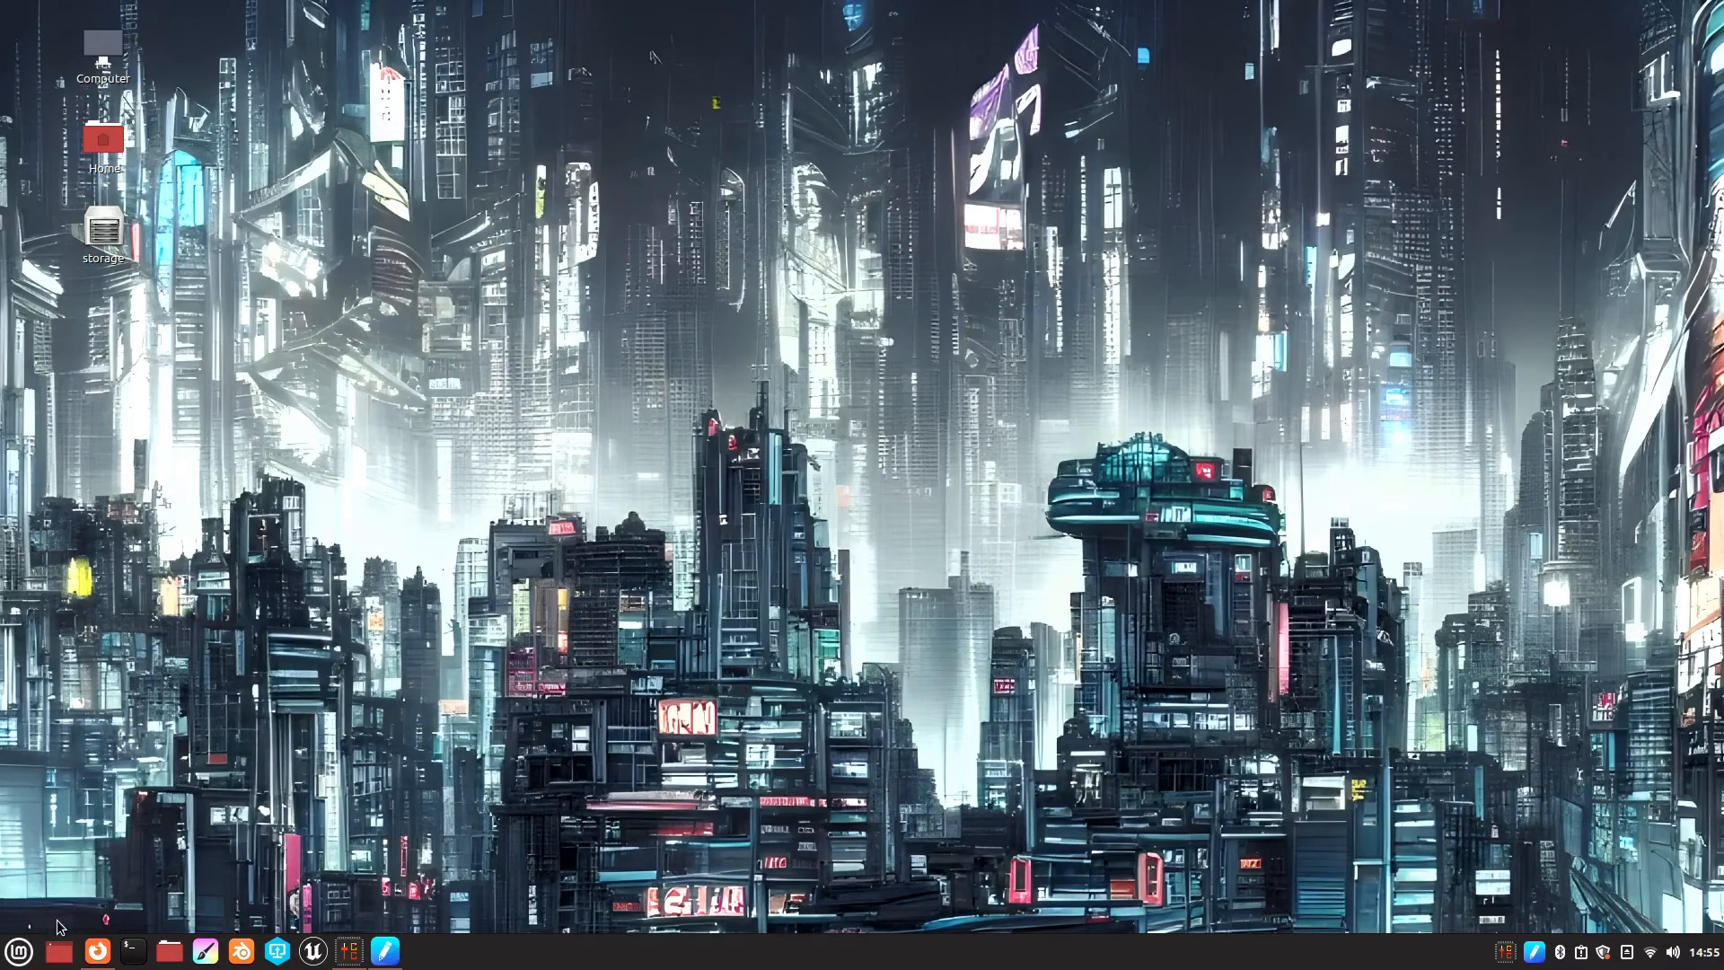
Step: In a terminal, enter the command sudo apt-get install openconnect network-manager-openconnect network-manager-openconnect-gnome
{"action": "left_click", "coordinate": [133, 950]}
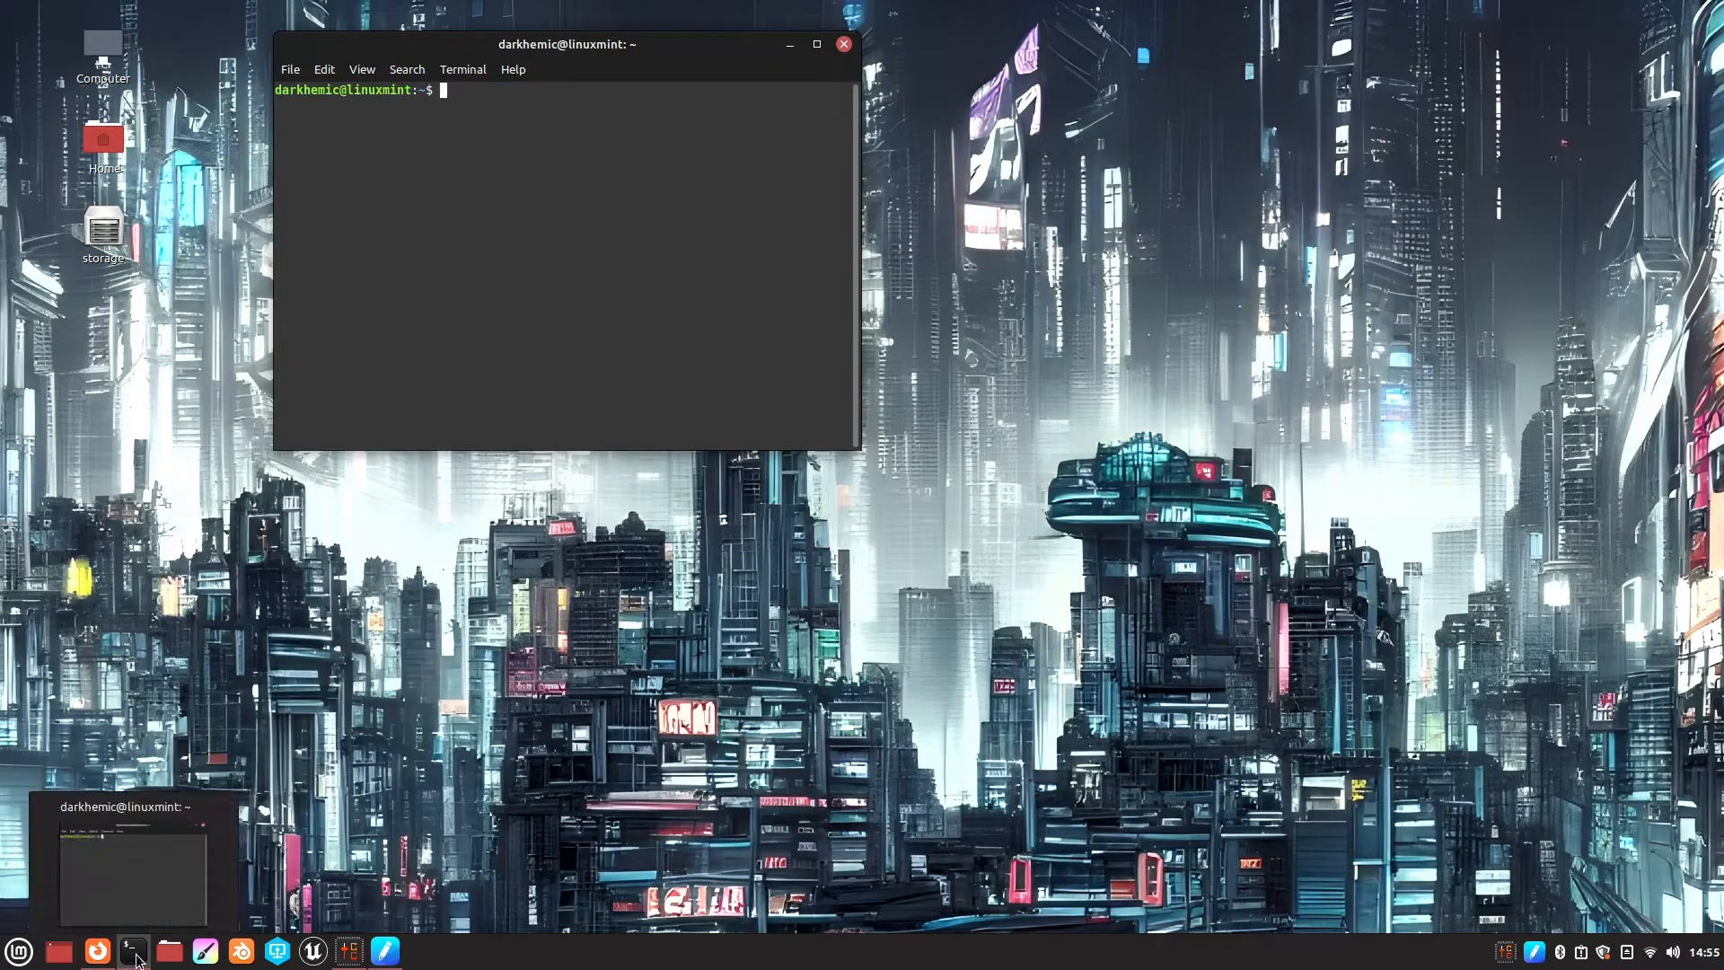
{"action": "left_click_drag", "start_coordinate": [582, 55], "coordinate": [741, 182]}
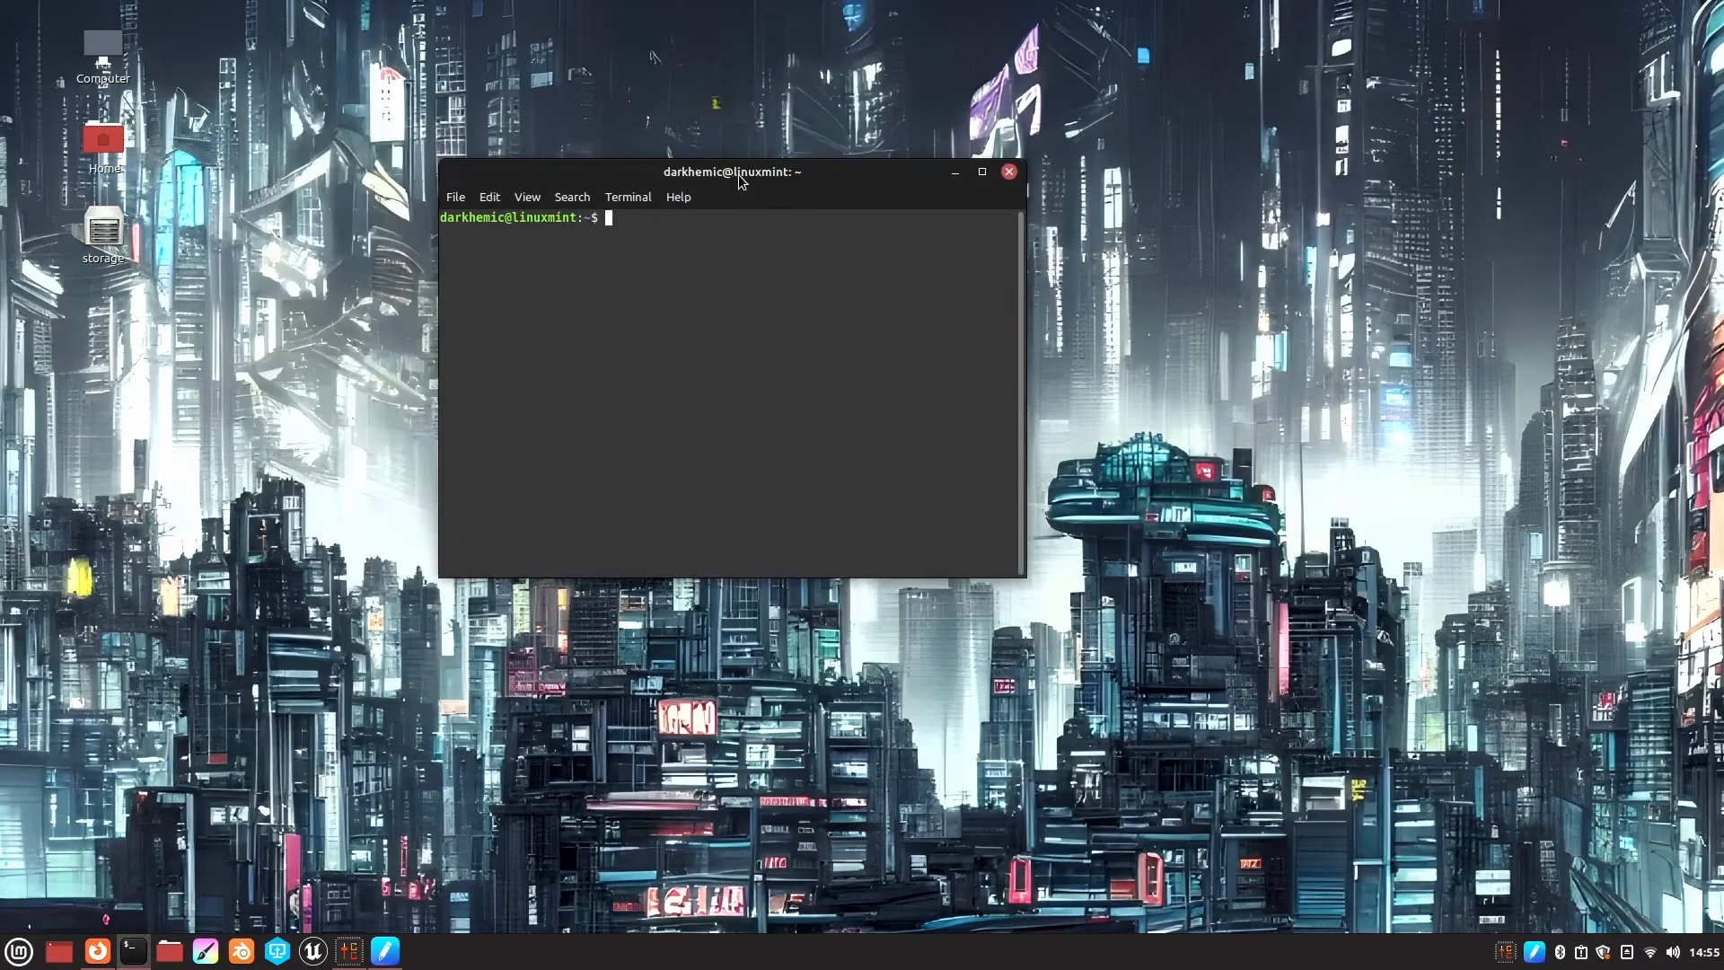
{"action": "type", "text": "sudo"}
{"action": "type", "text": "apt-ge"}
{"action": "type", "text": "t install openconnect"}
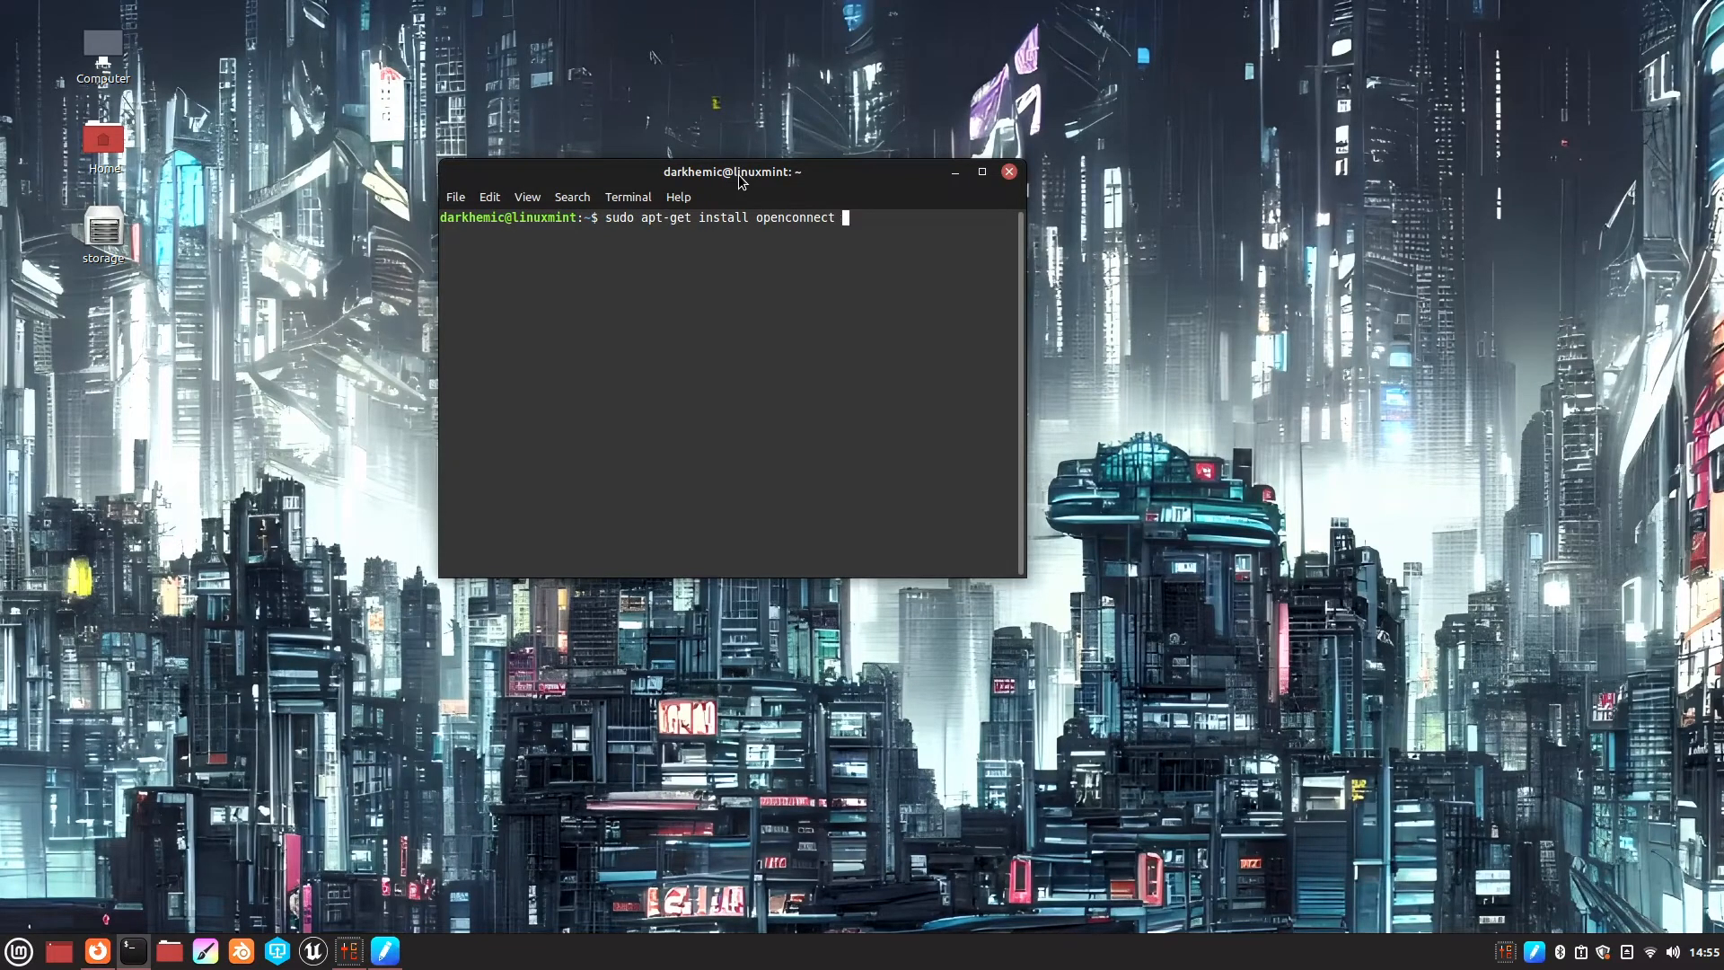
{"action": "type", "text": " network-manager-openconec"}
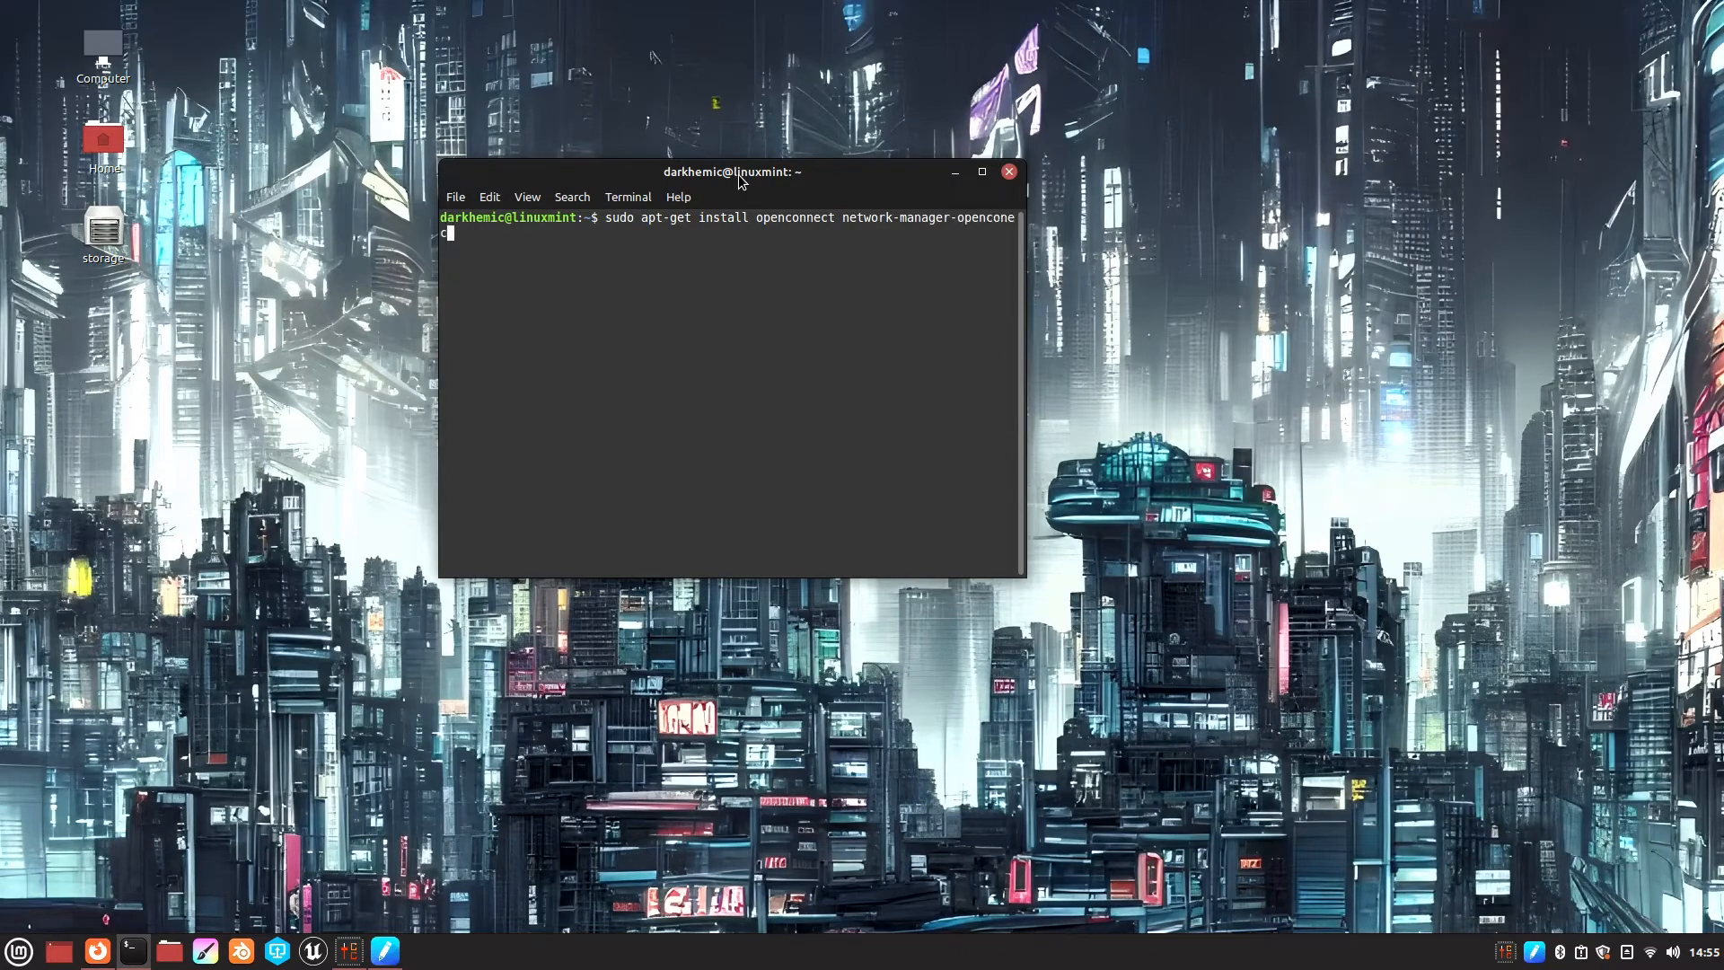
{"action": "key", "text": "BackSpace"}
{"action": "type", "text": "nect network-manager-openconnect-gnome"}
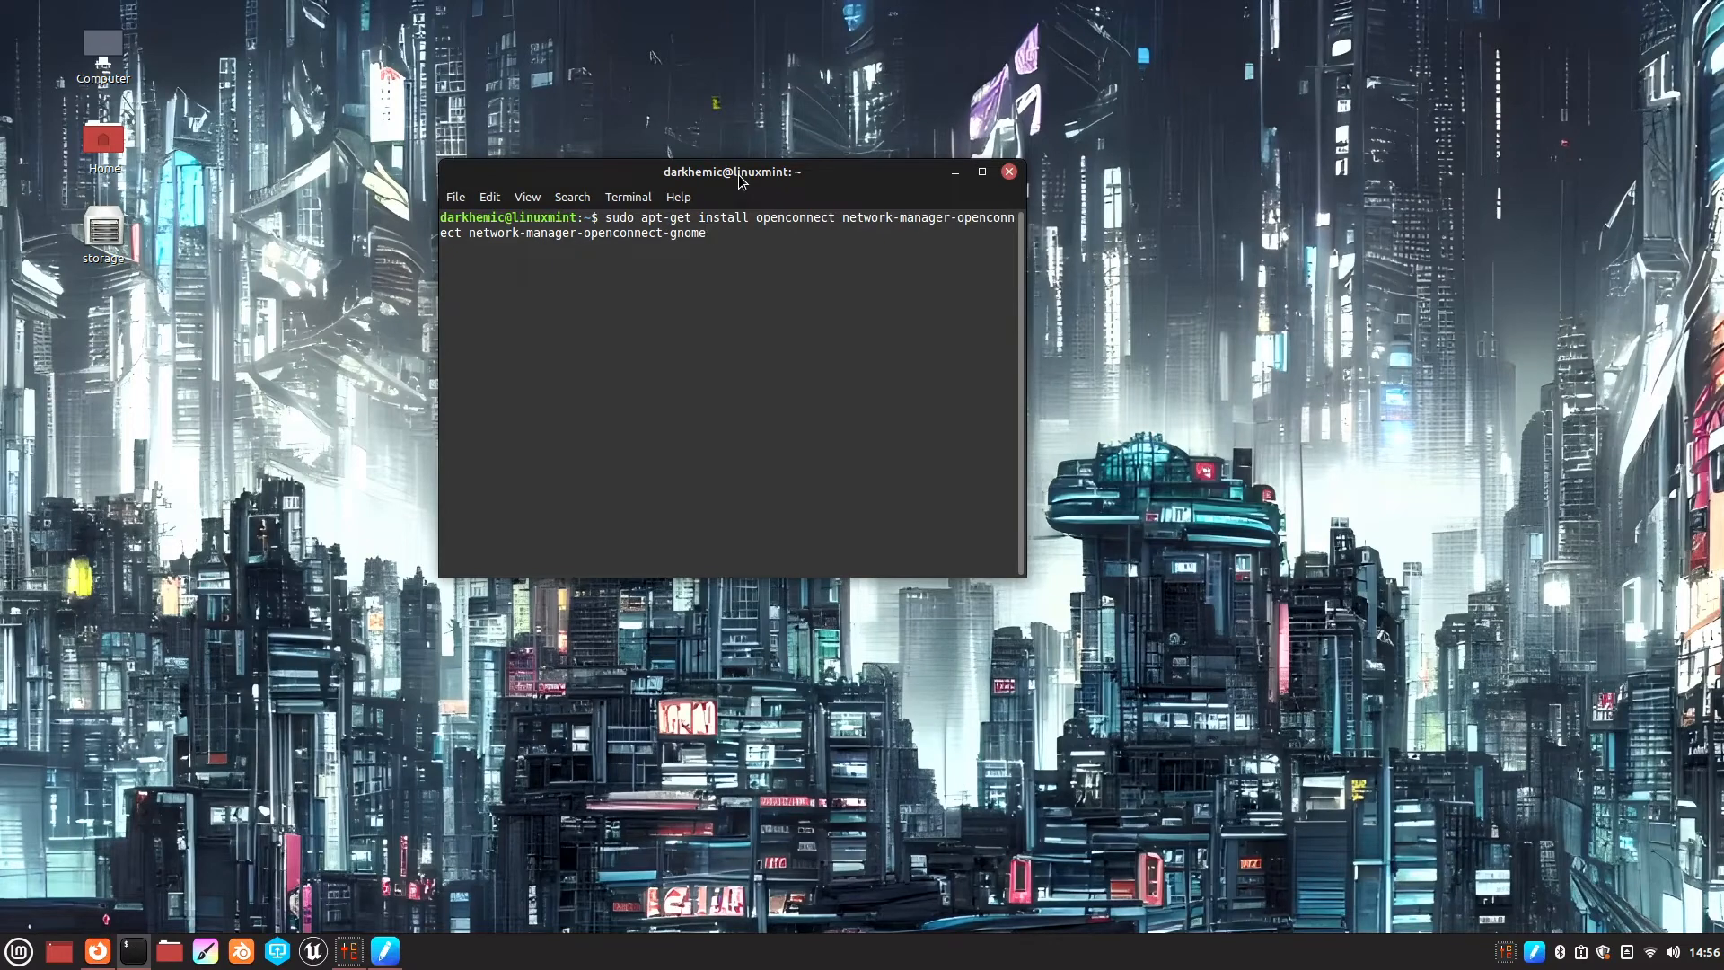
Step: Run the OpenConnect install command, authenticate with the sudo password, and close the terminal
{"action": "key", "text": "Return"}
{"action": "type", "text": "***"}
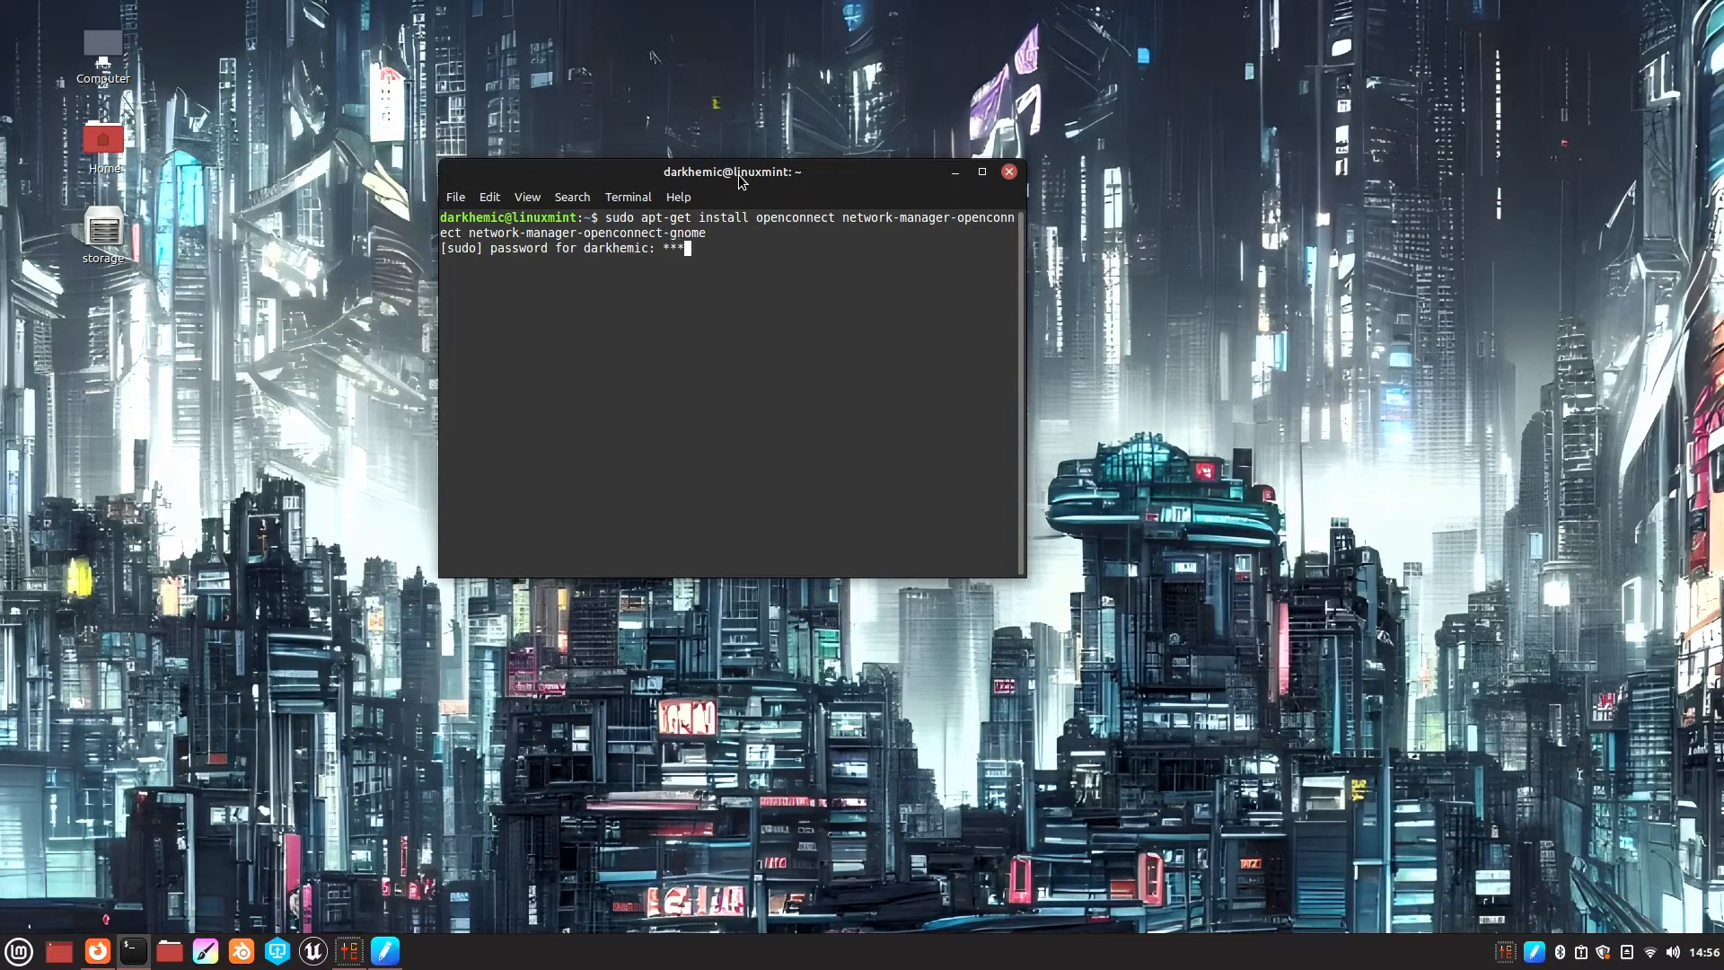
{"action": "type", "text": "*"}
{"action": "key", "text": "Return"}
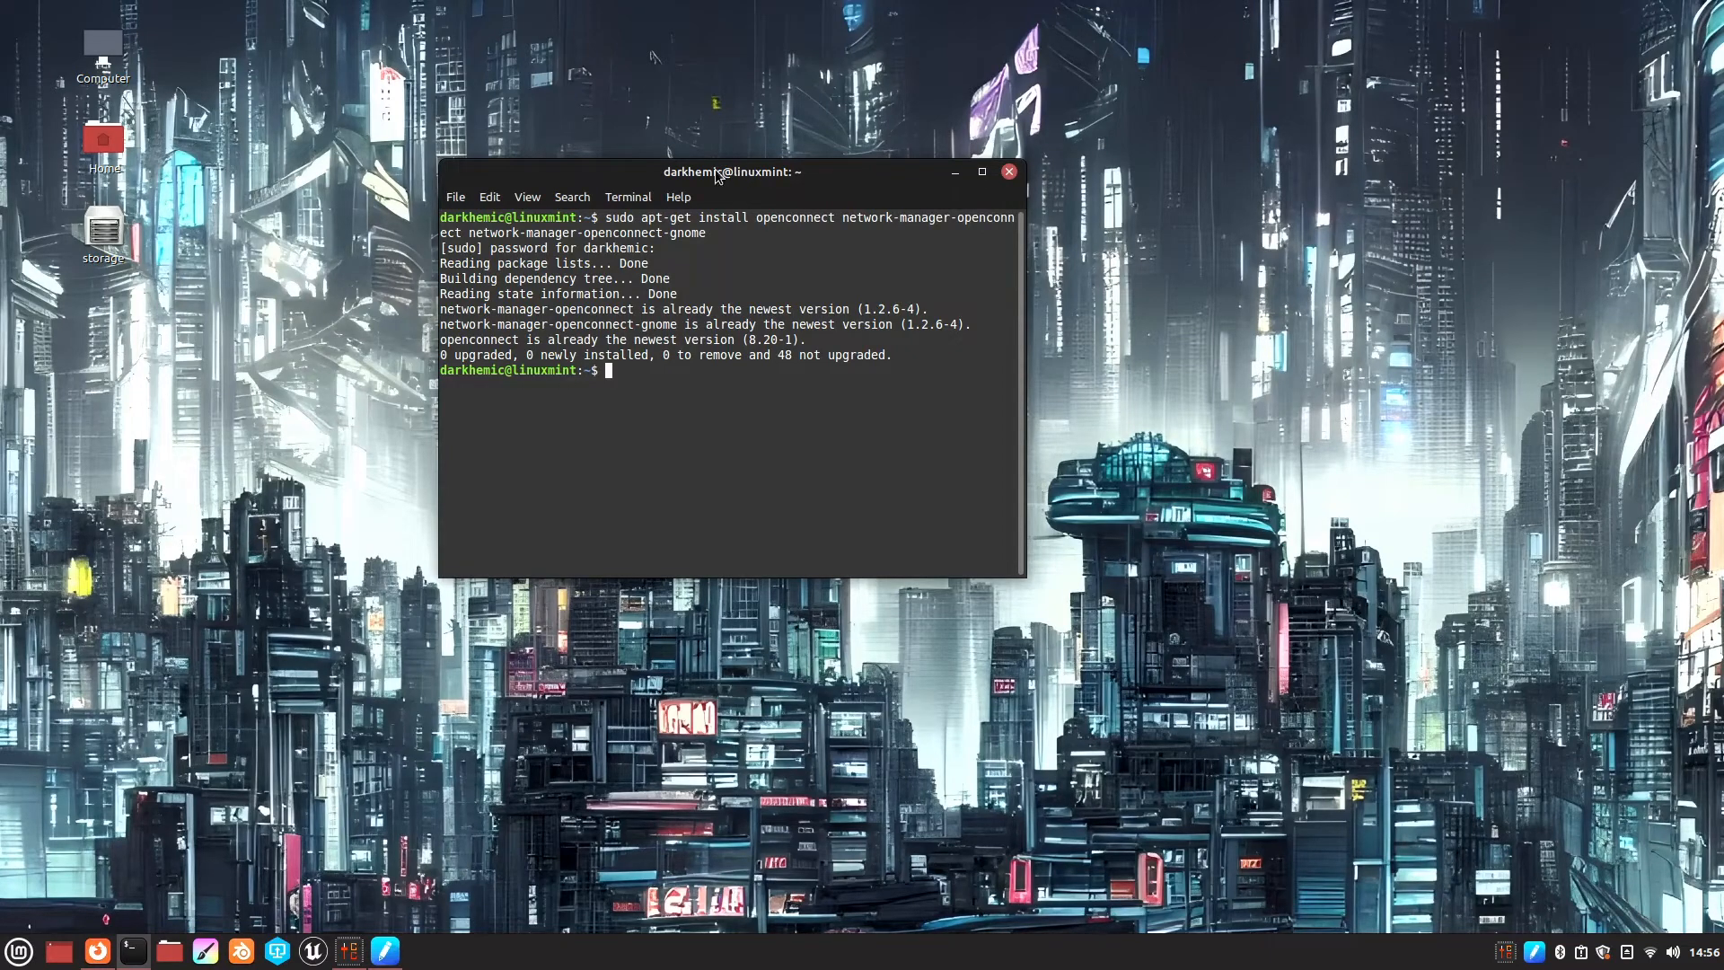
{"action": "left_click", "coordinate": [1009, 173]}
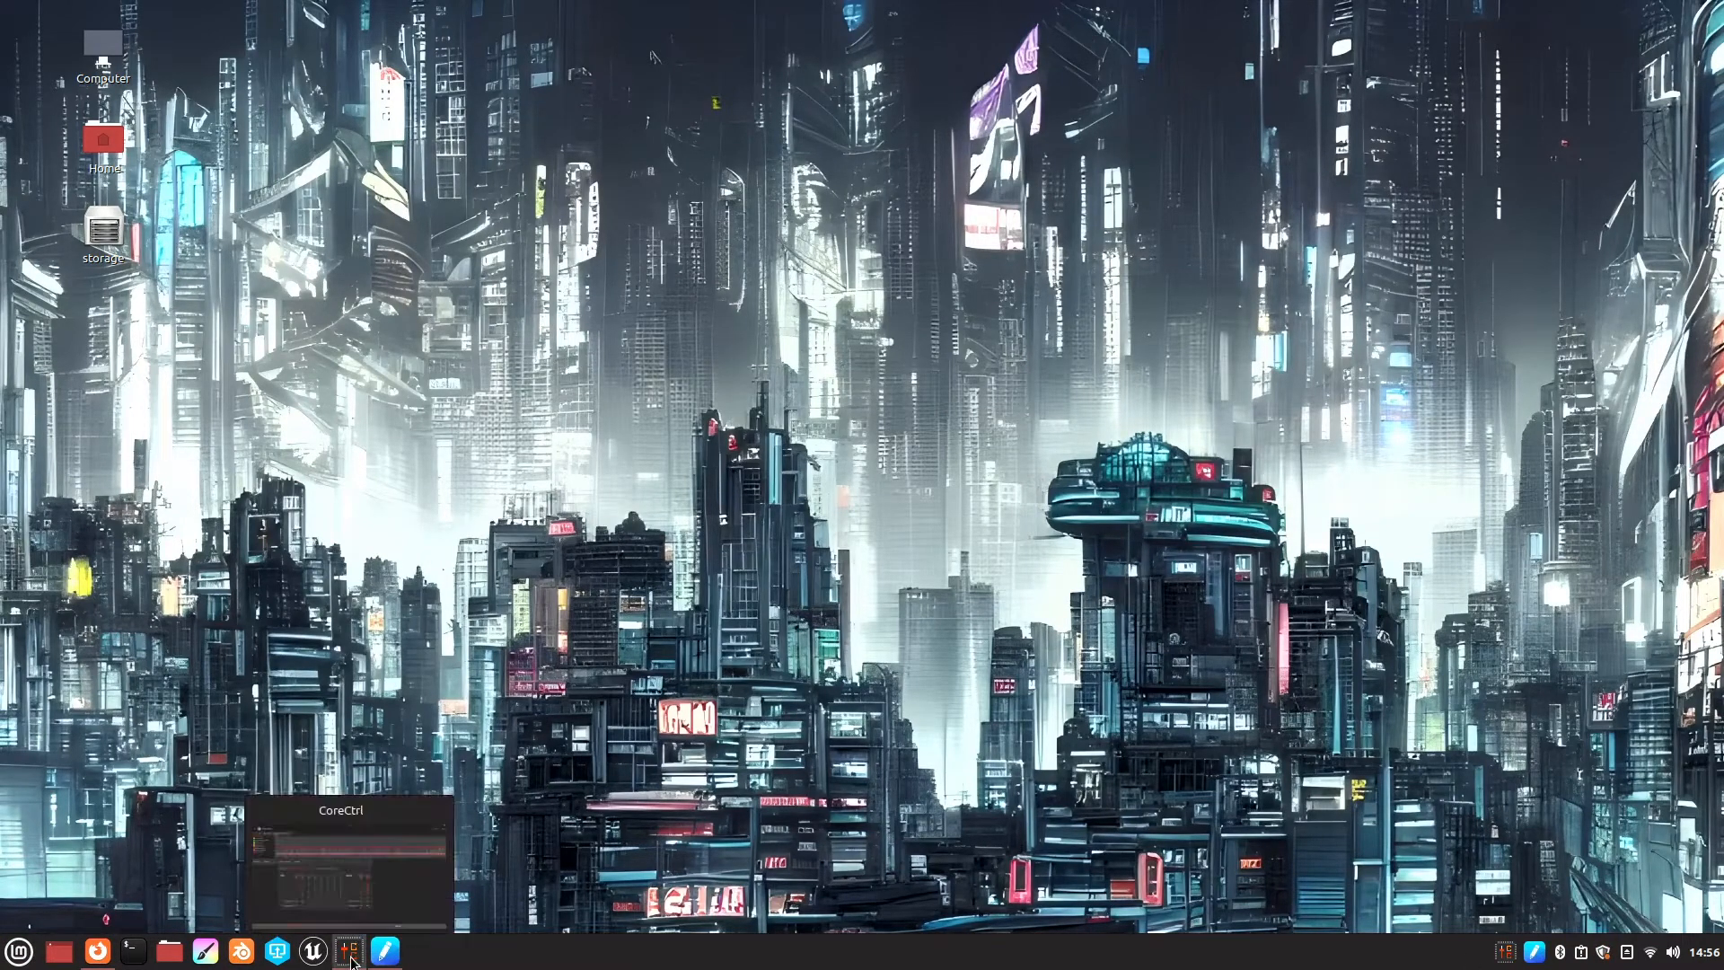
Step: In Firefox, search the web for perforce helix and open the Perforce Helix Core Version Control page
{"action": "left_click", "coordinate": [91, 957]}
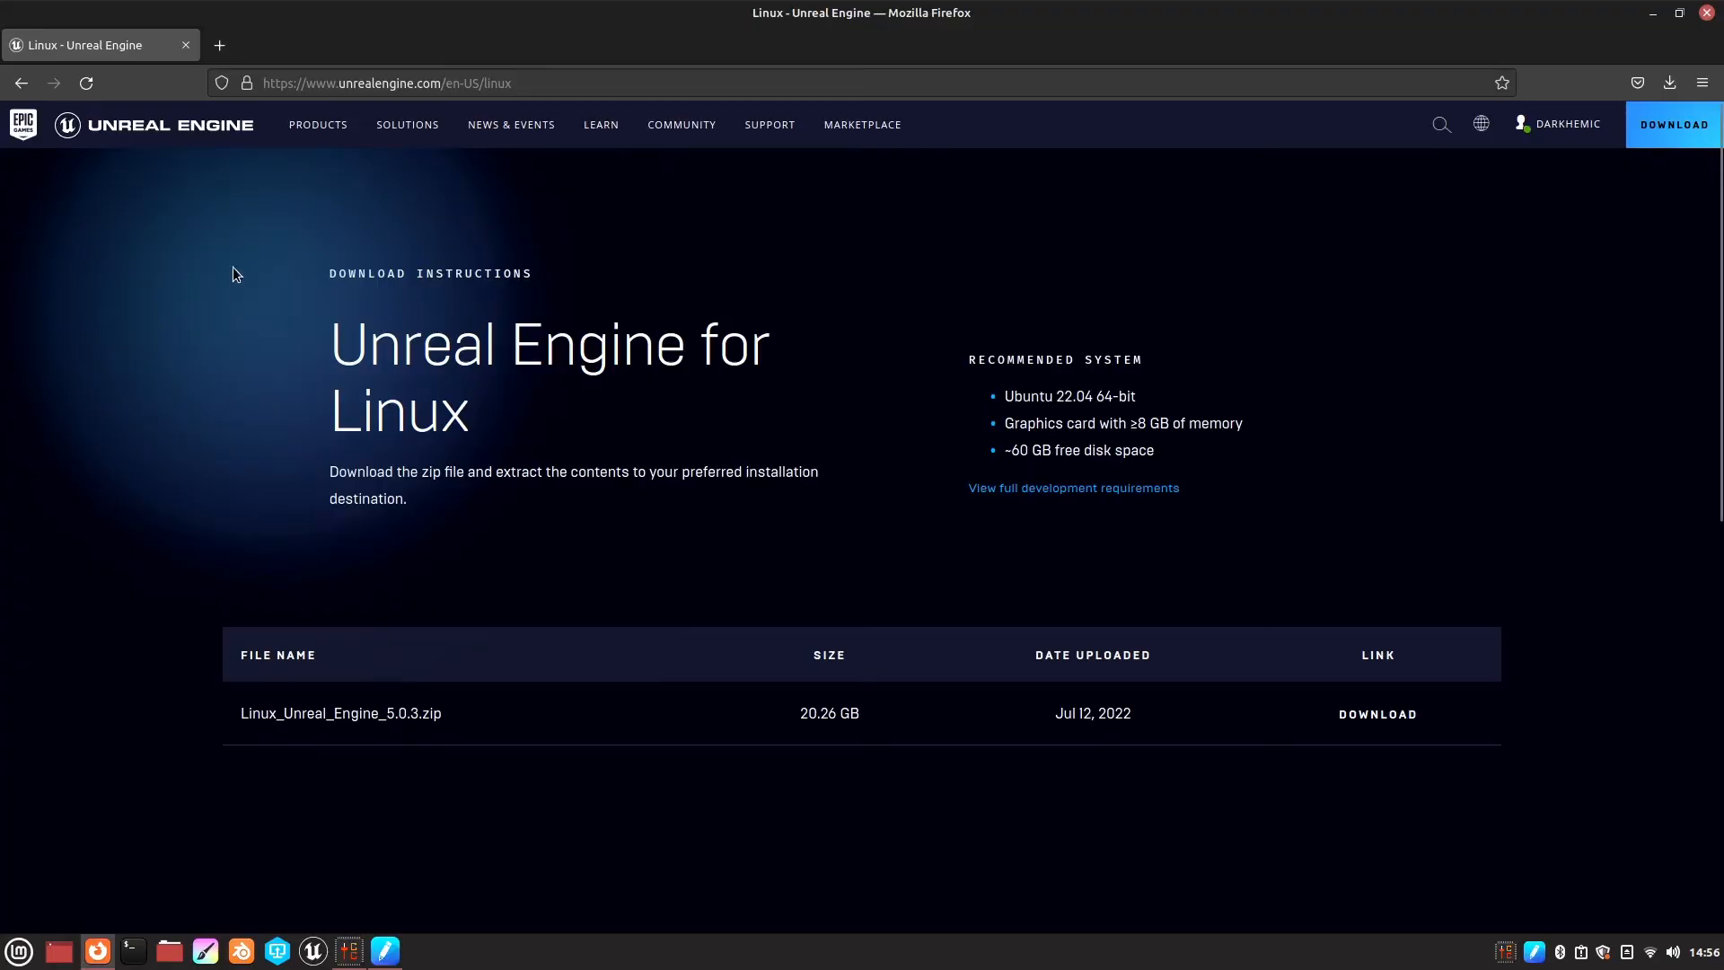
{"action": "left_click", "coordinate": [367, 81]}
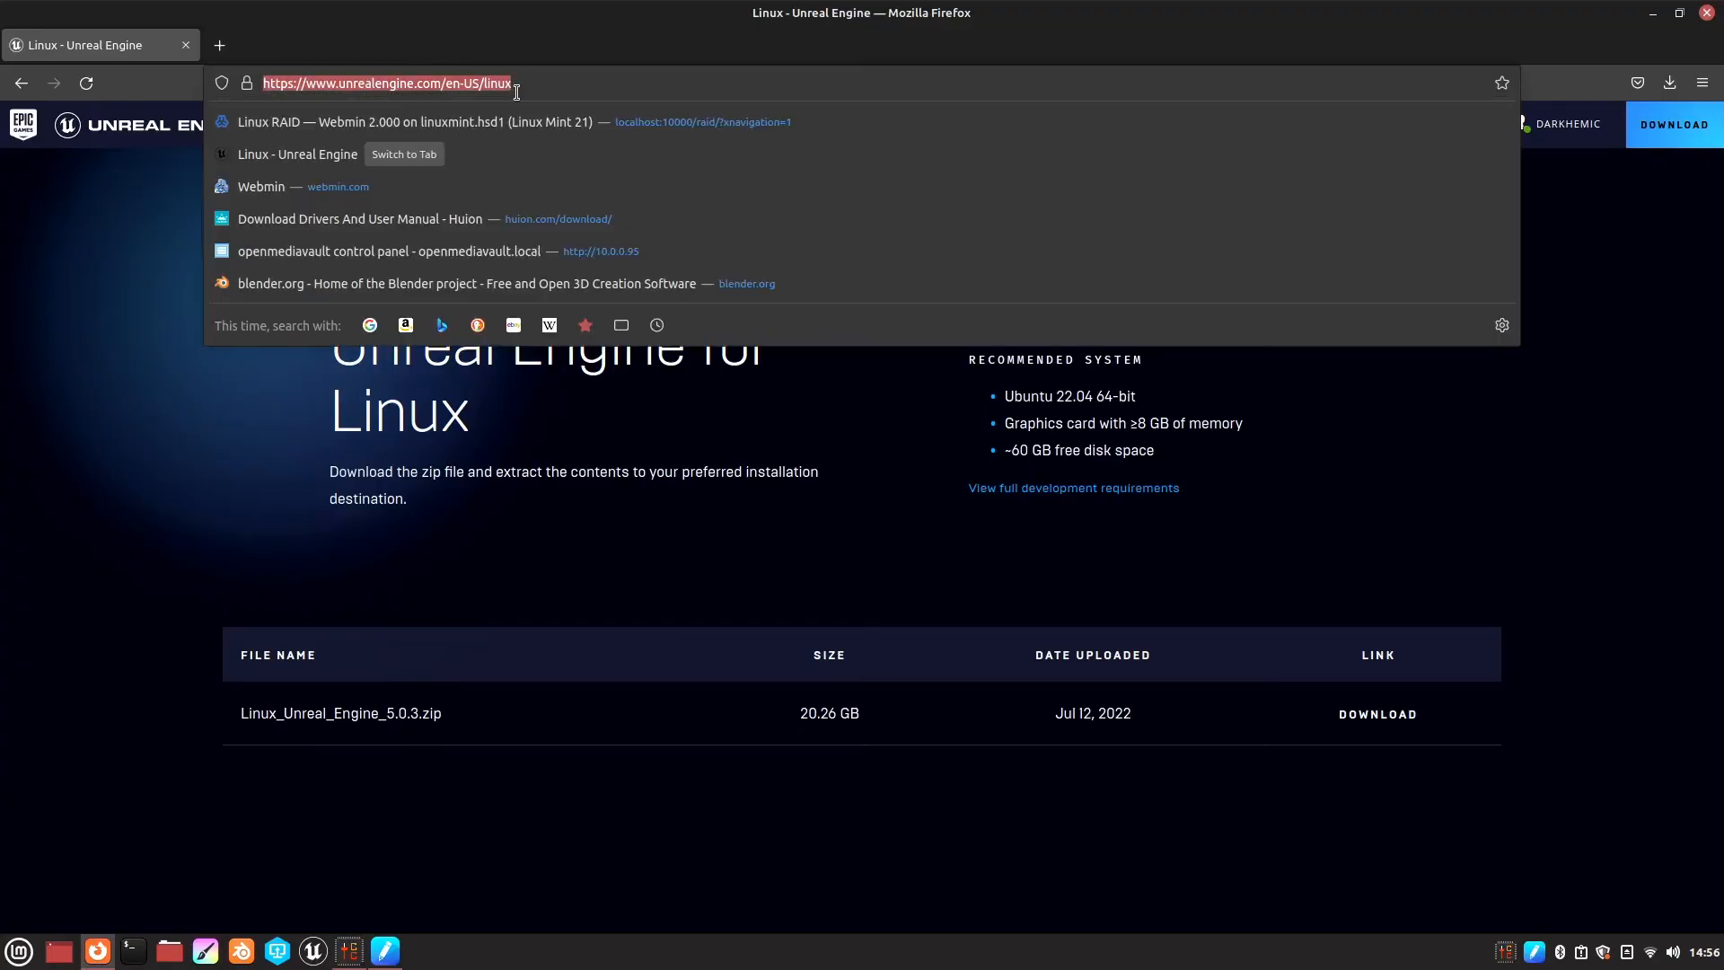
{"action": "type", "text": "perforce"}
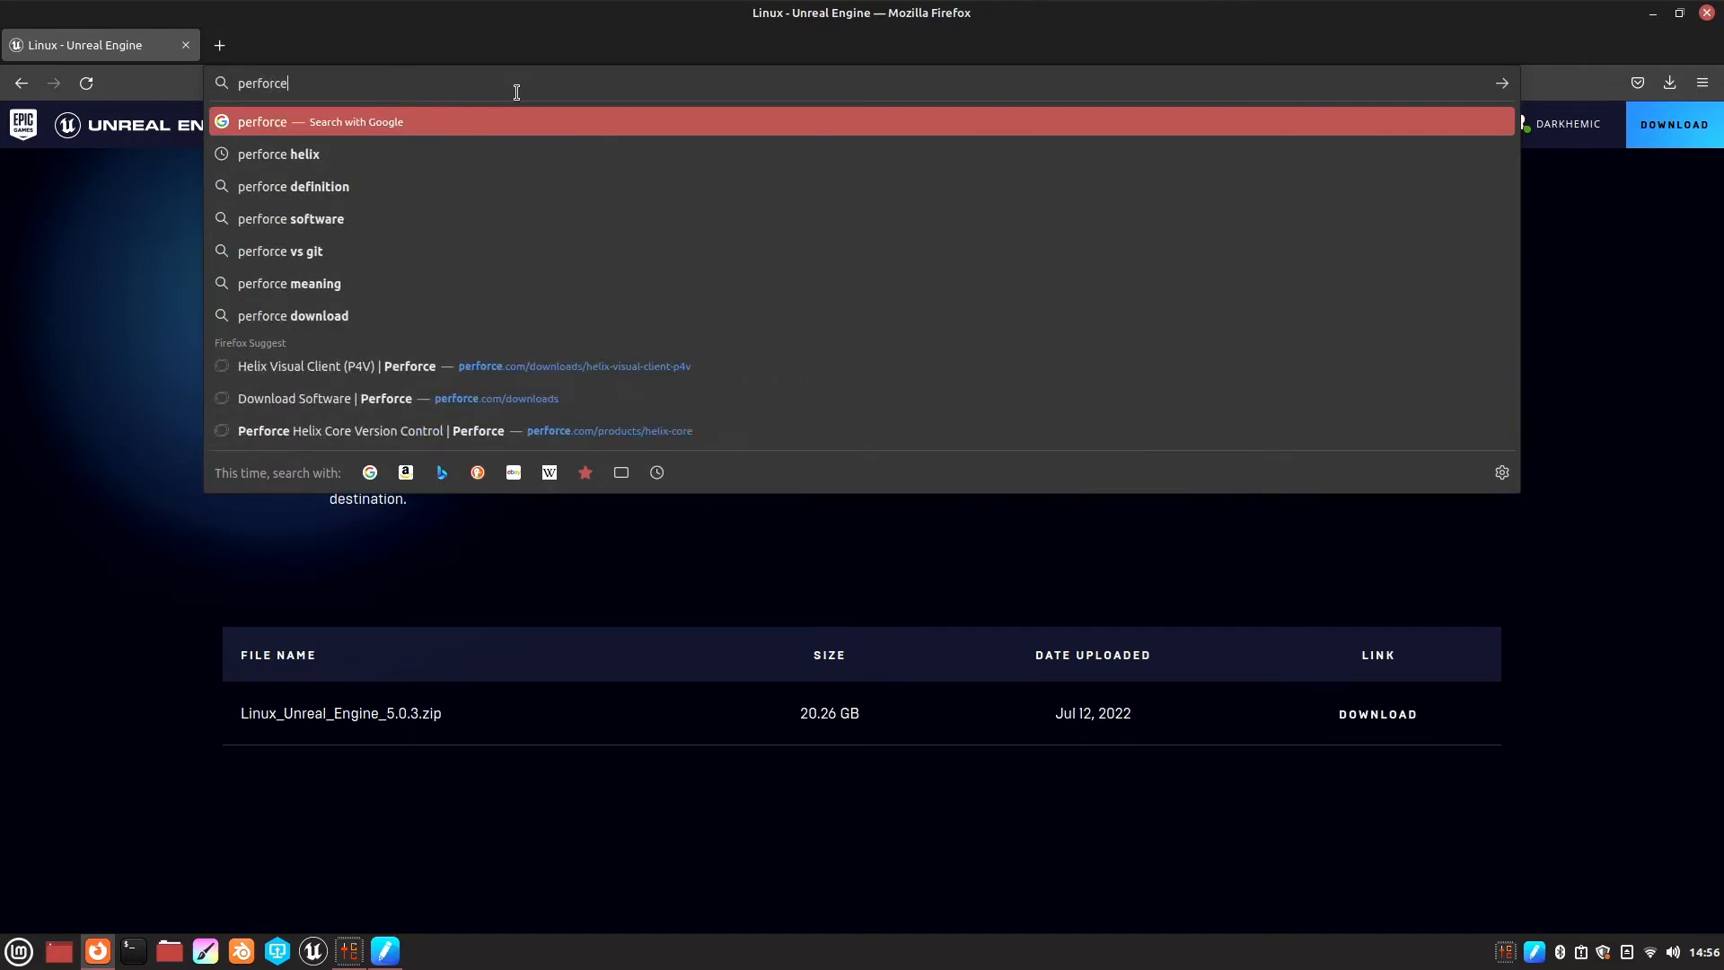
{"action": "key", "text": "Down"}
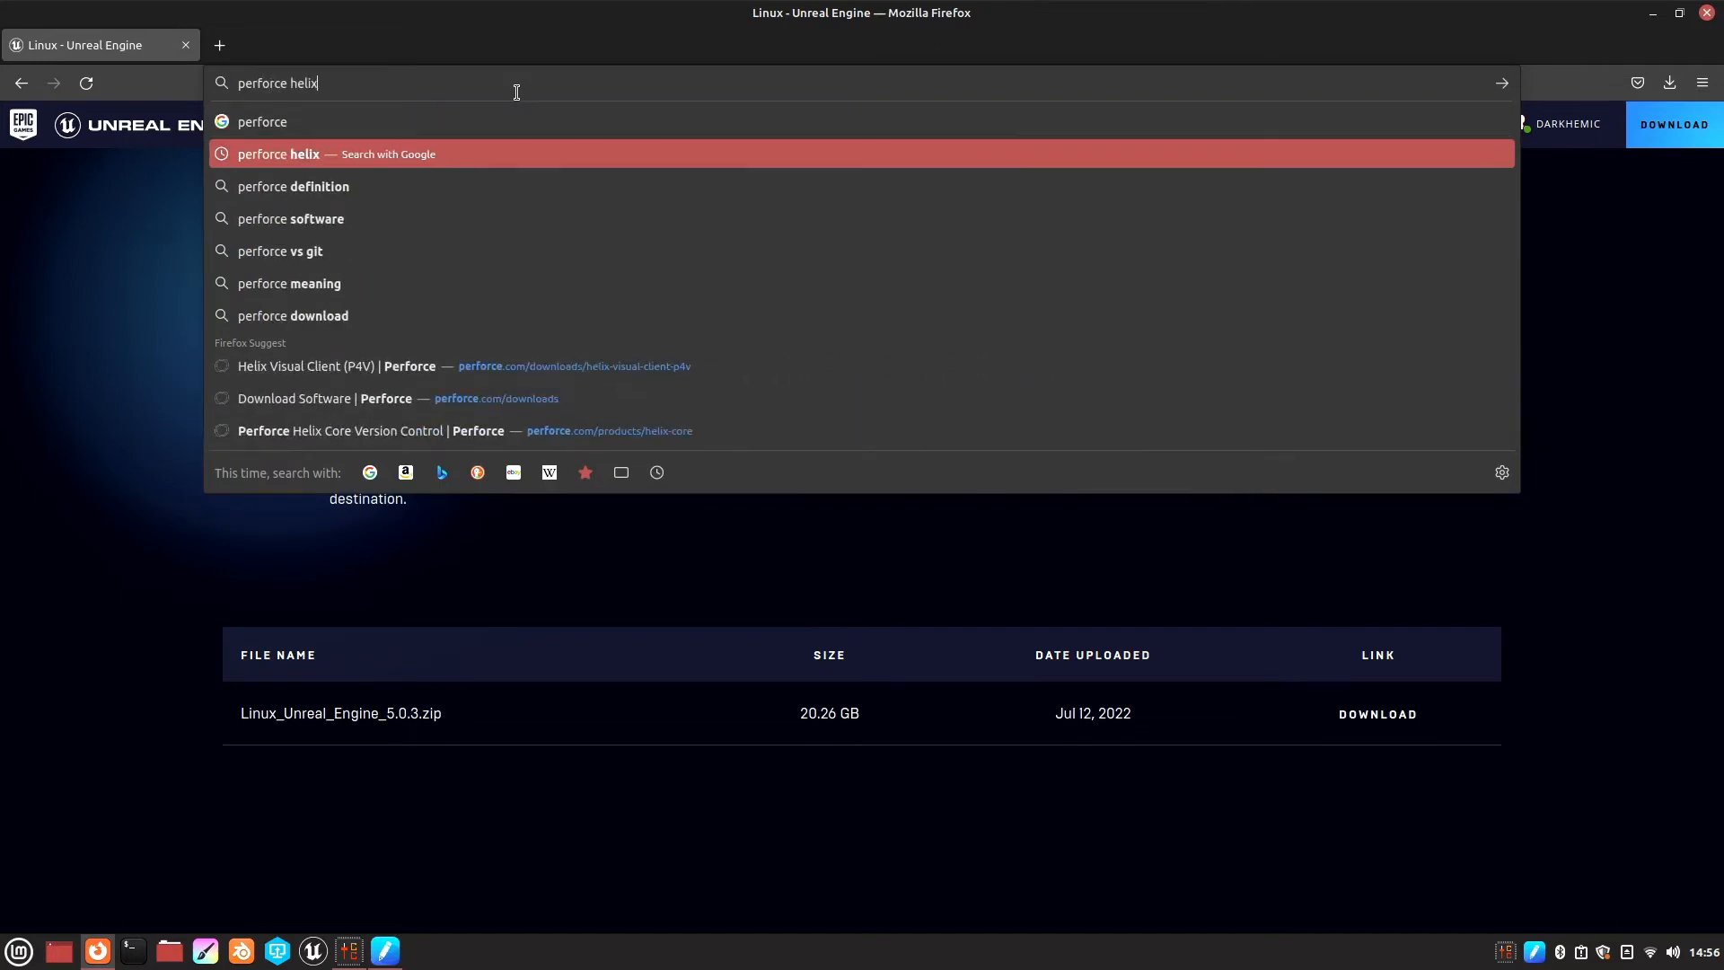
{"action": "key", "text": "Return"}
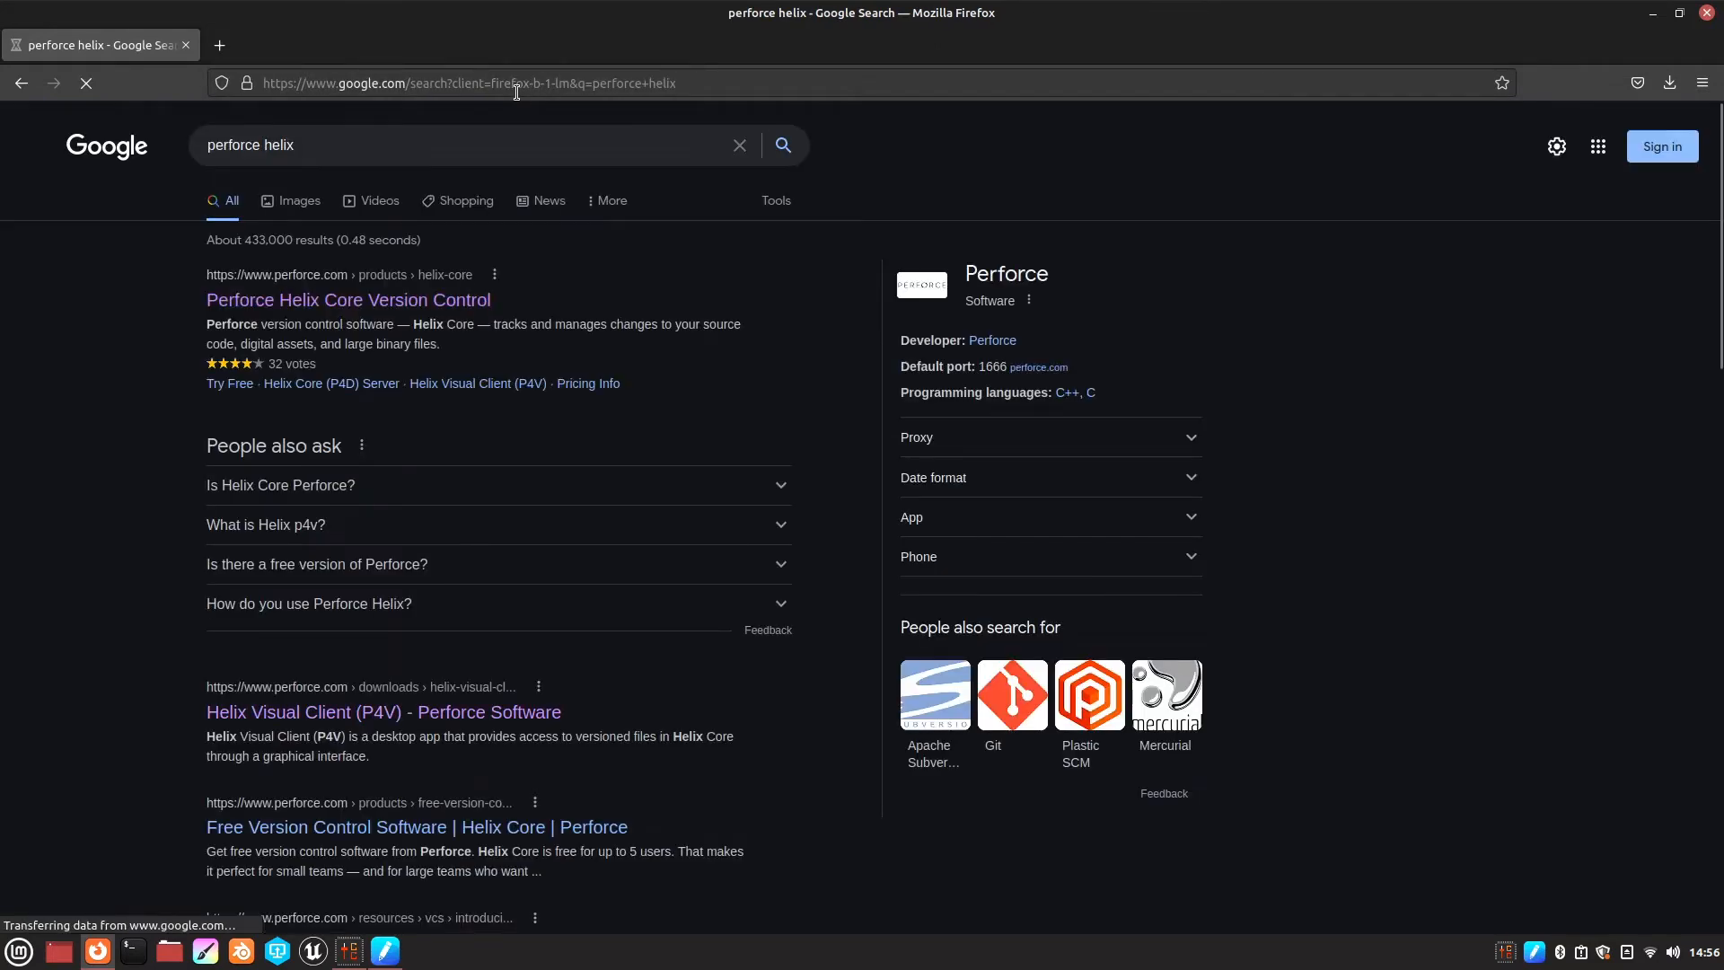
{"action": "left_click", "coordinate": [321, 308]}
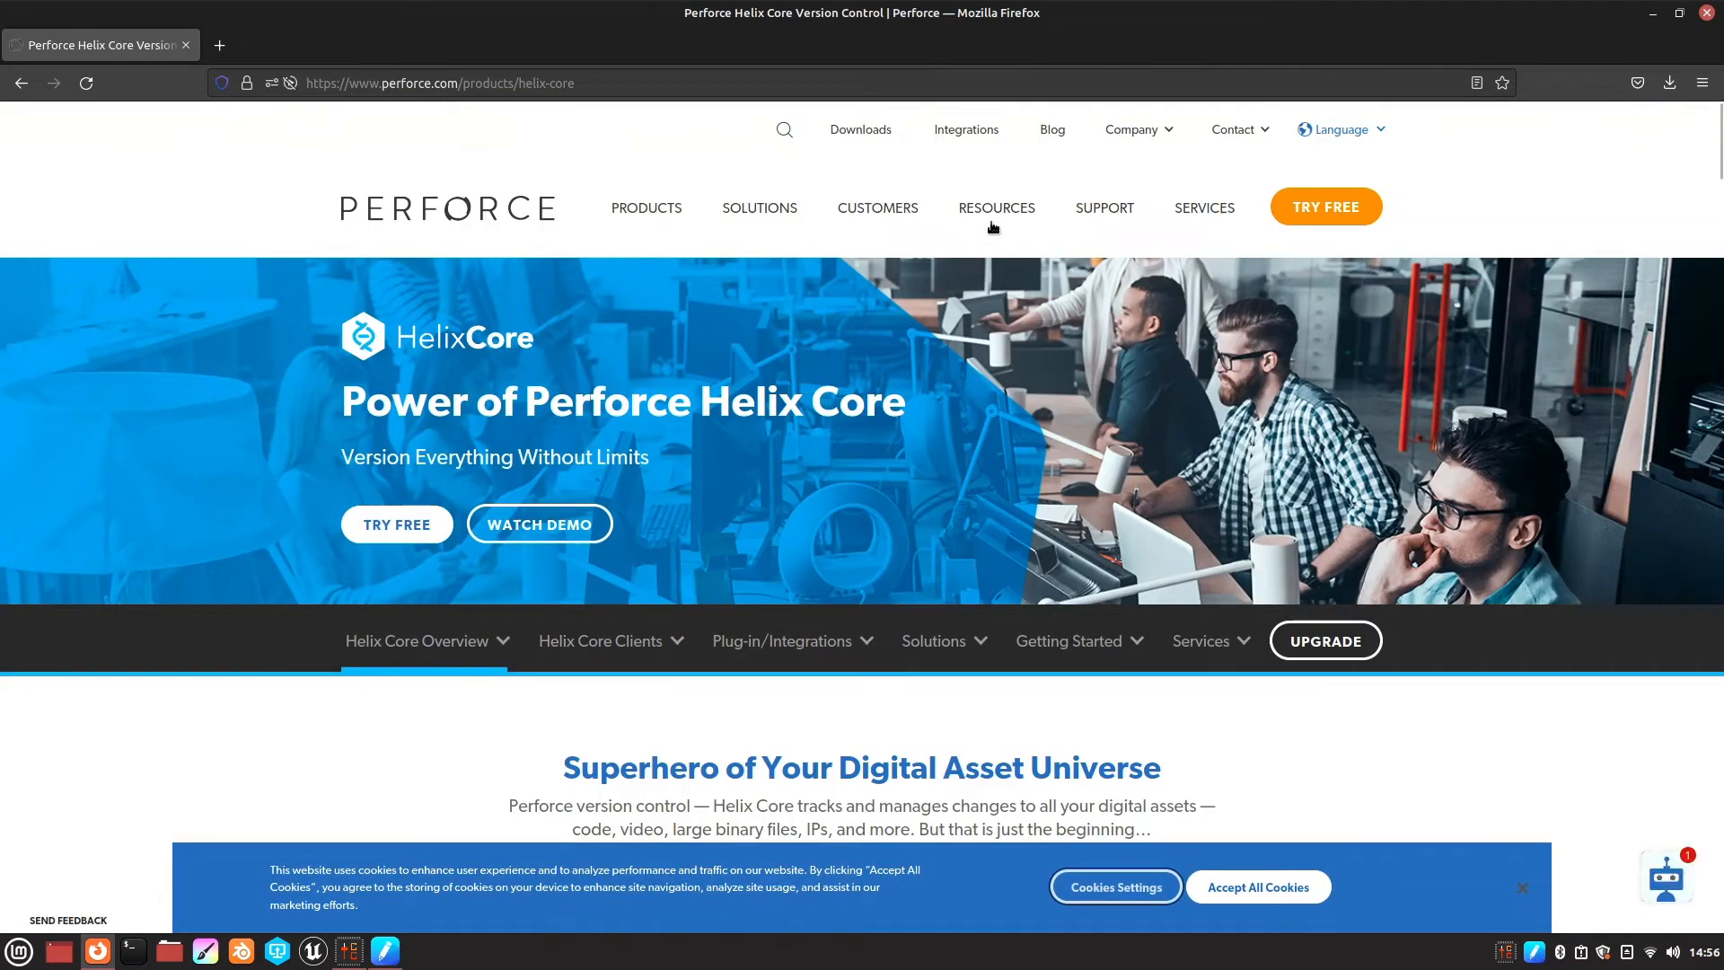
Step: Find Helix Visual Client (P4V) among Perforce's downloads and open its download page
{"action": "left_click", "coordinate": [860, 131]}
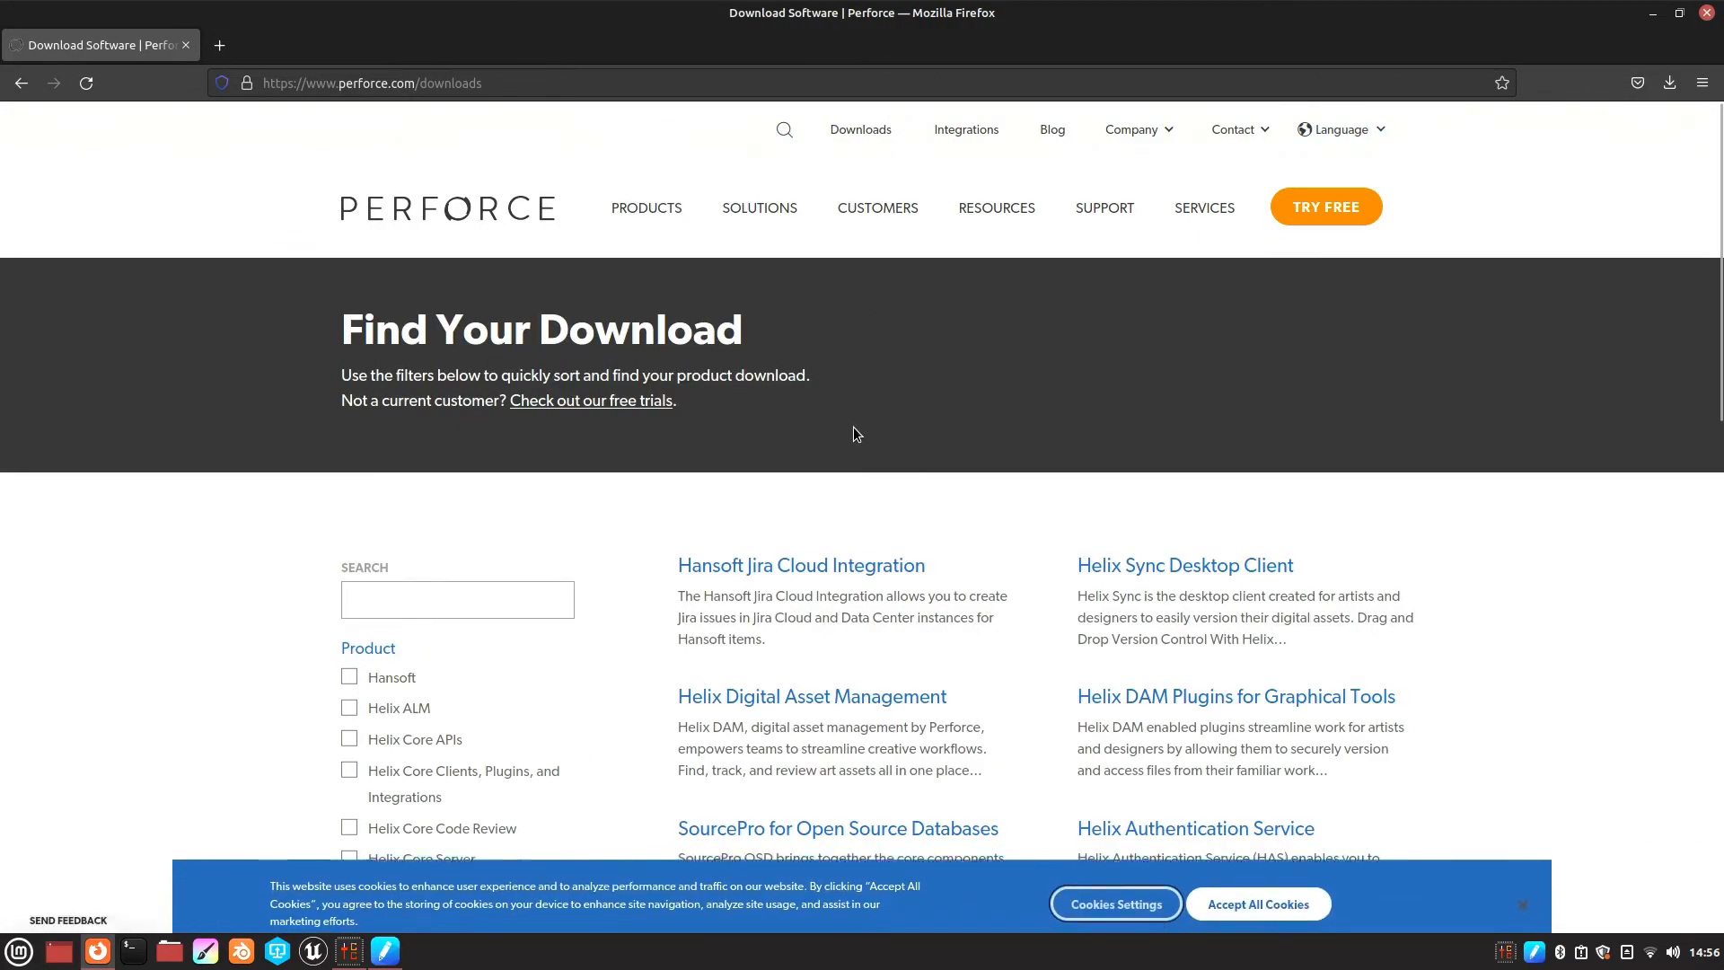
{"action": "scroll", "coordinate": [852, 427], "scroll_direction": "down", "scroll_amount": 7}
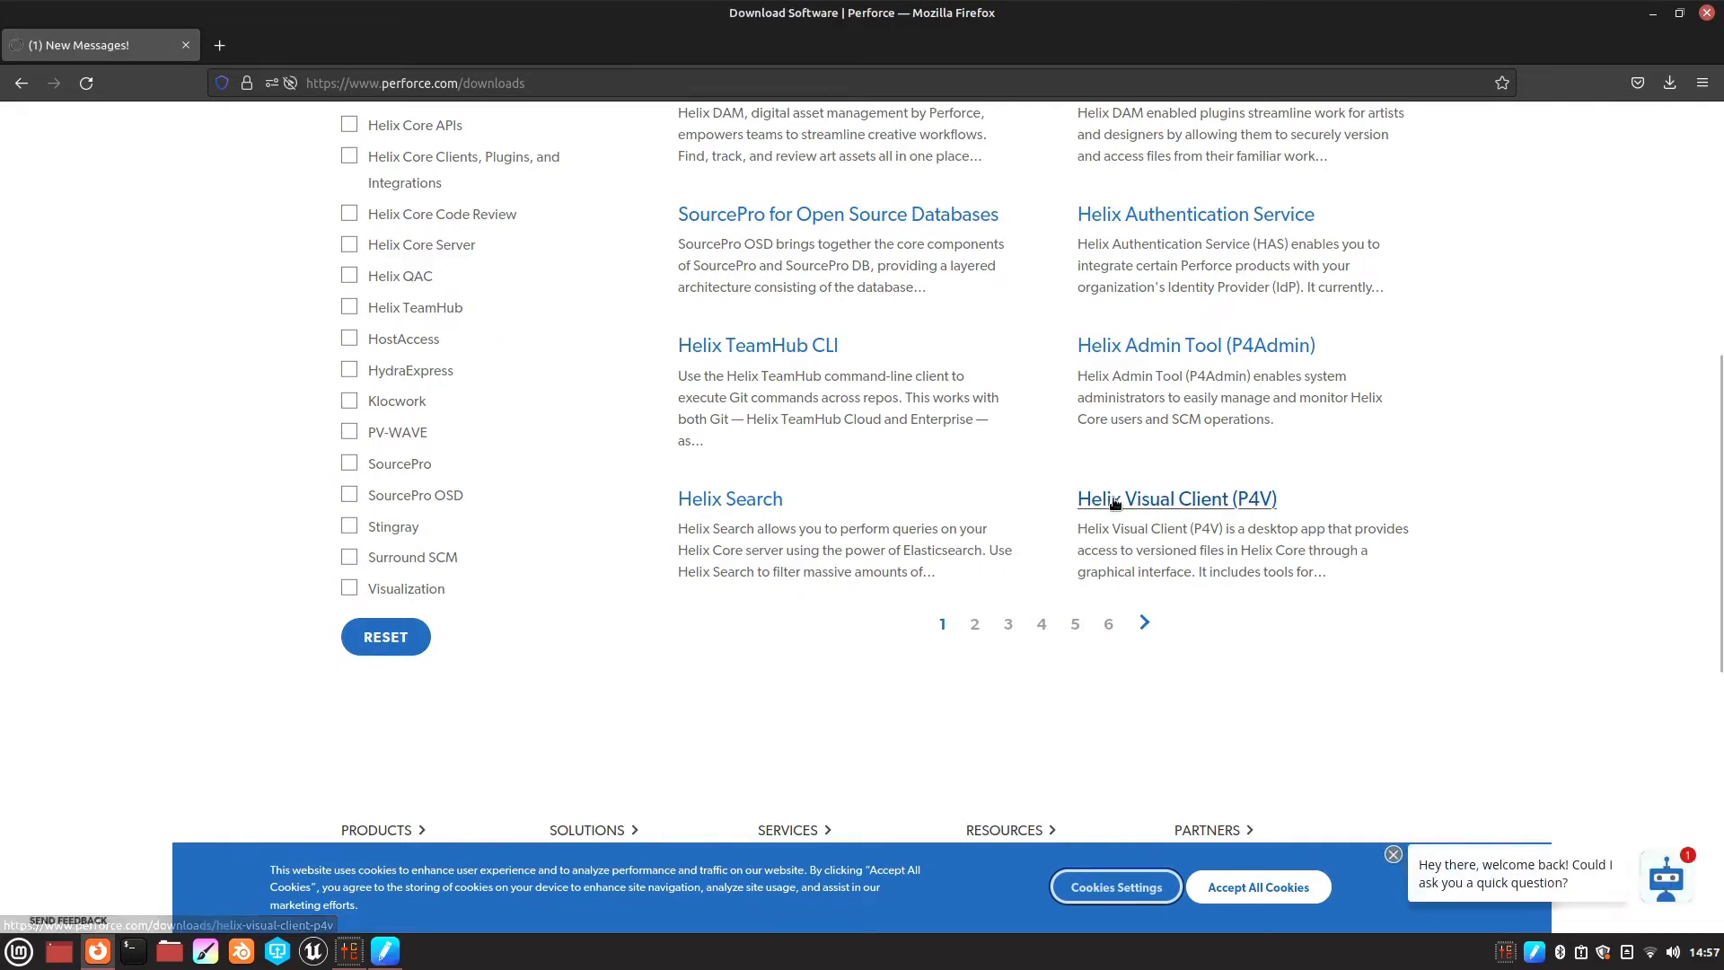
{"action": "left_click", "coordinate": [1114, 499]}
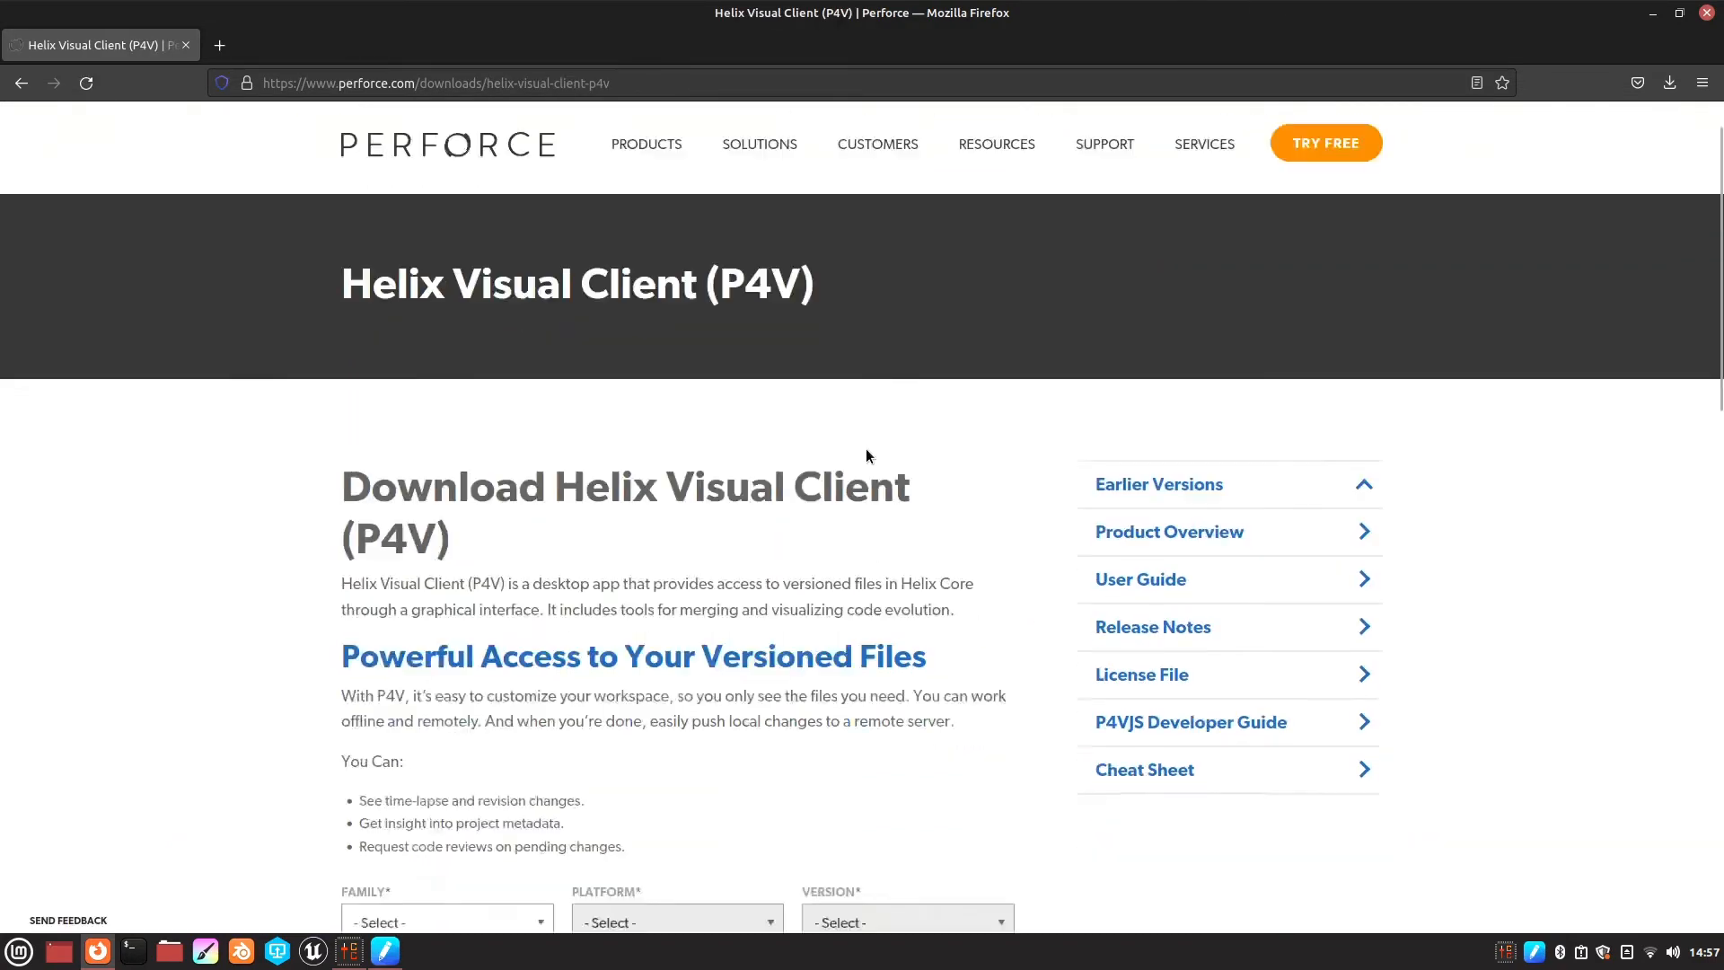
Step: Start downloading Helix Visual Client (P4V) 2022.2/2336701 for Linux (x64), and cancel that download
{"action": "scroll", "coordinate": [865, 453], "scroll_direction": "down", "scroll_amount": 5}
{"action": "left_click", "coordinate": [535, 482]}
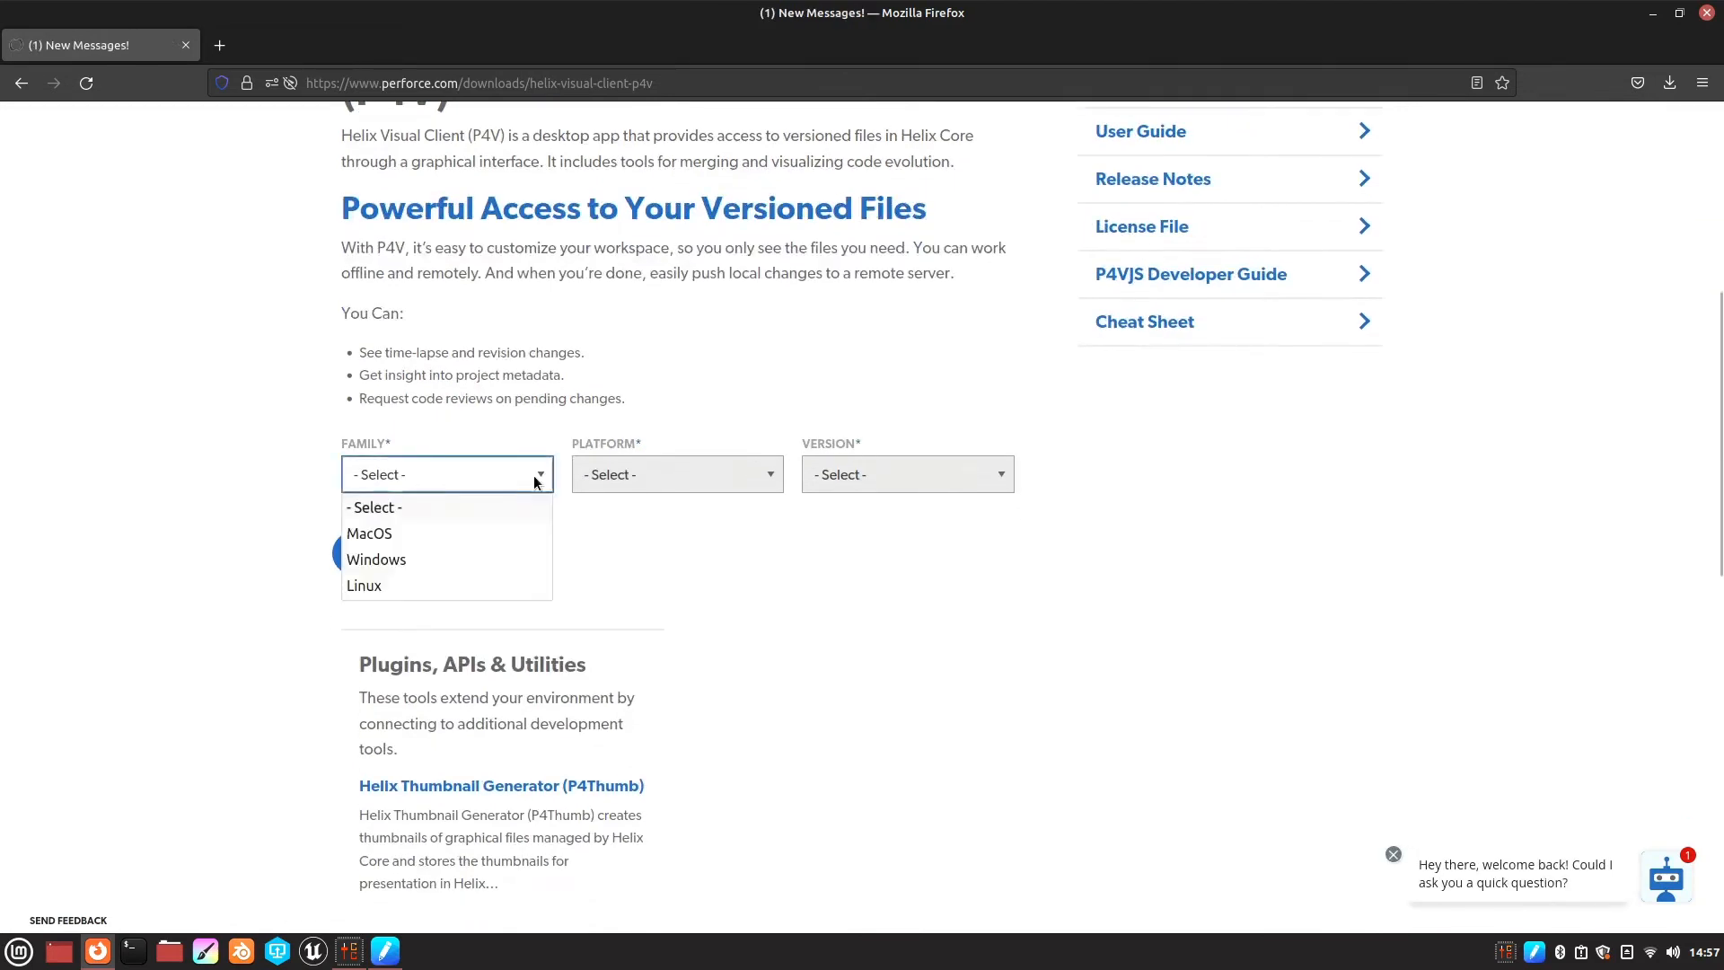
{"action": "left_click", "coordinate": [451, 585]}
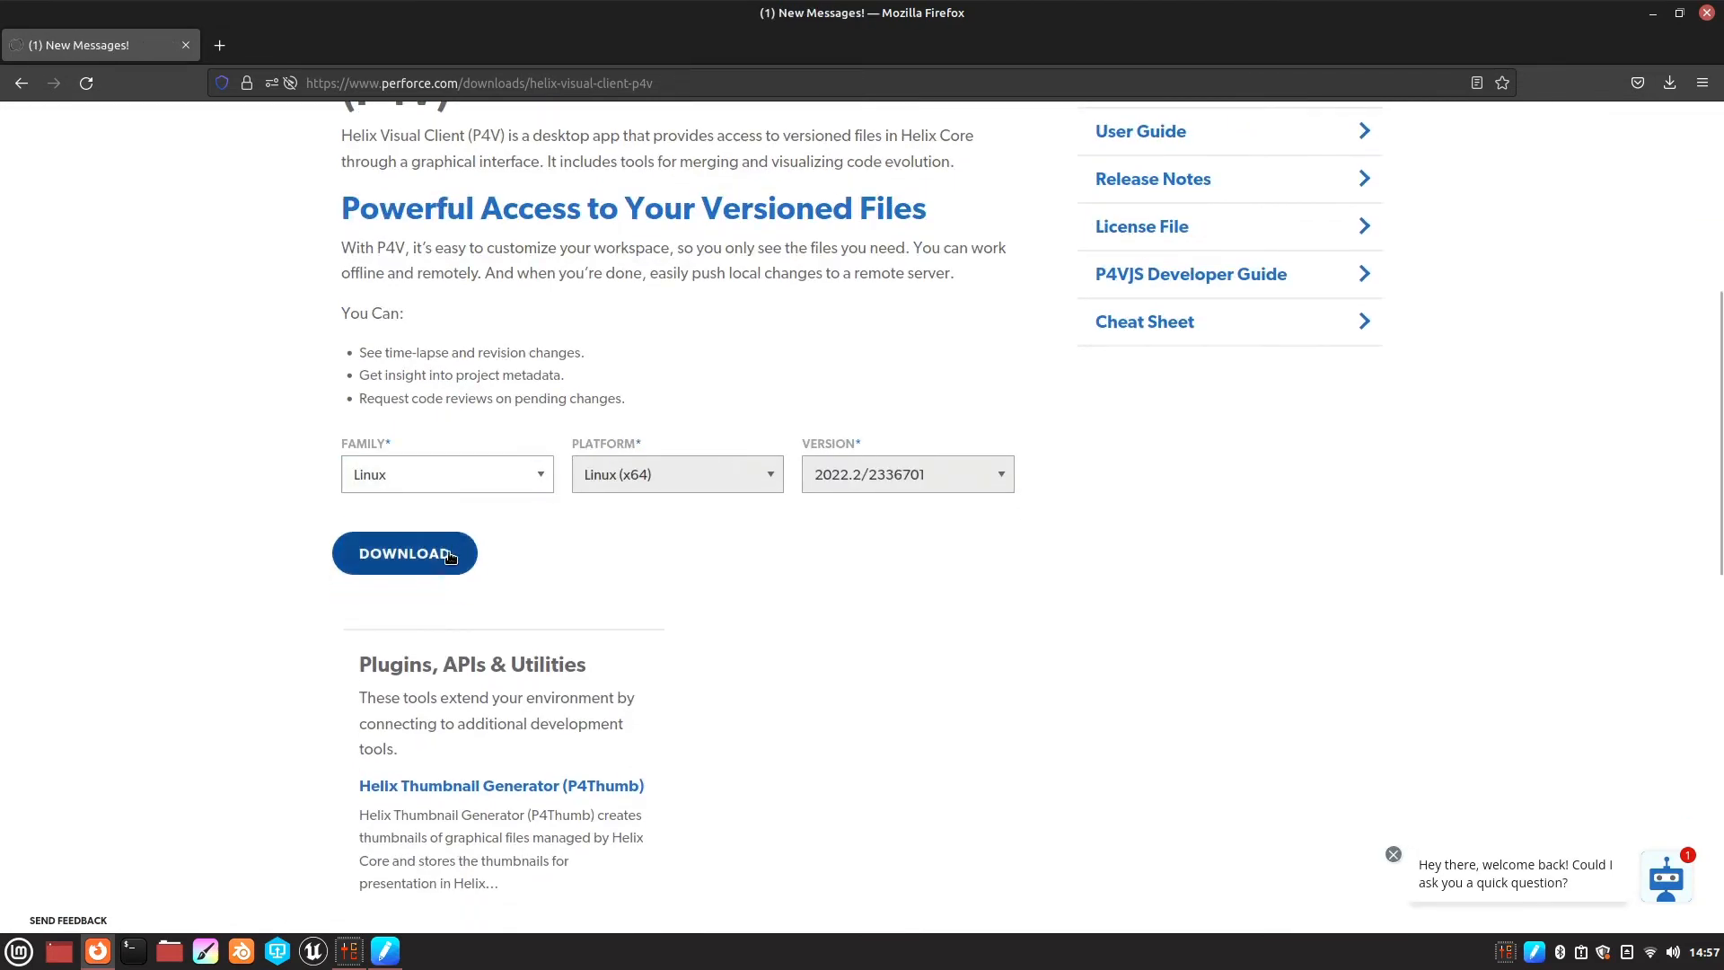
{"action": "left_click", "coordinate": [426, 556]}
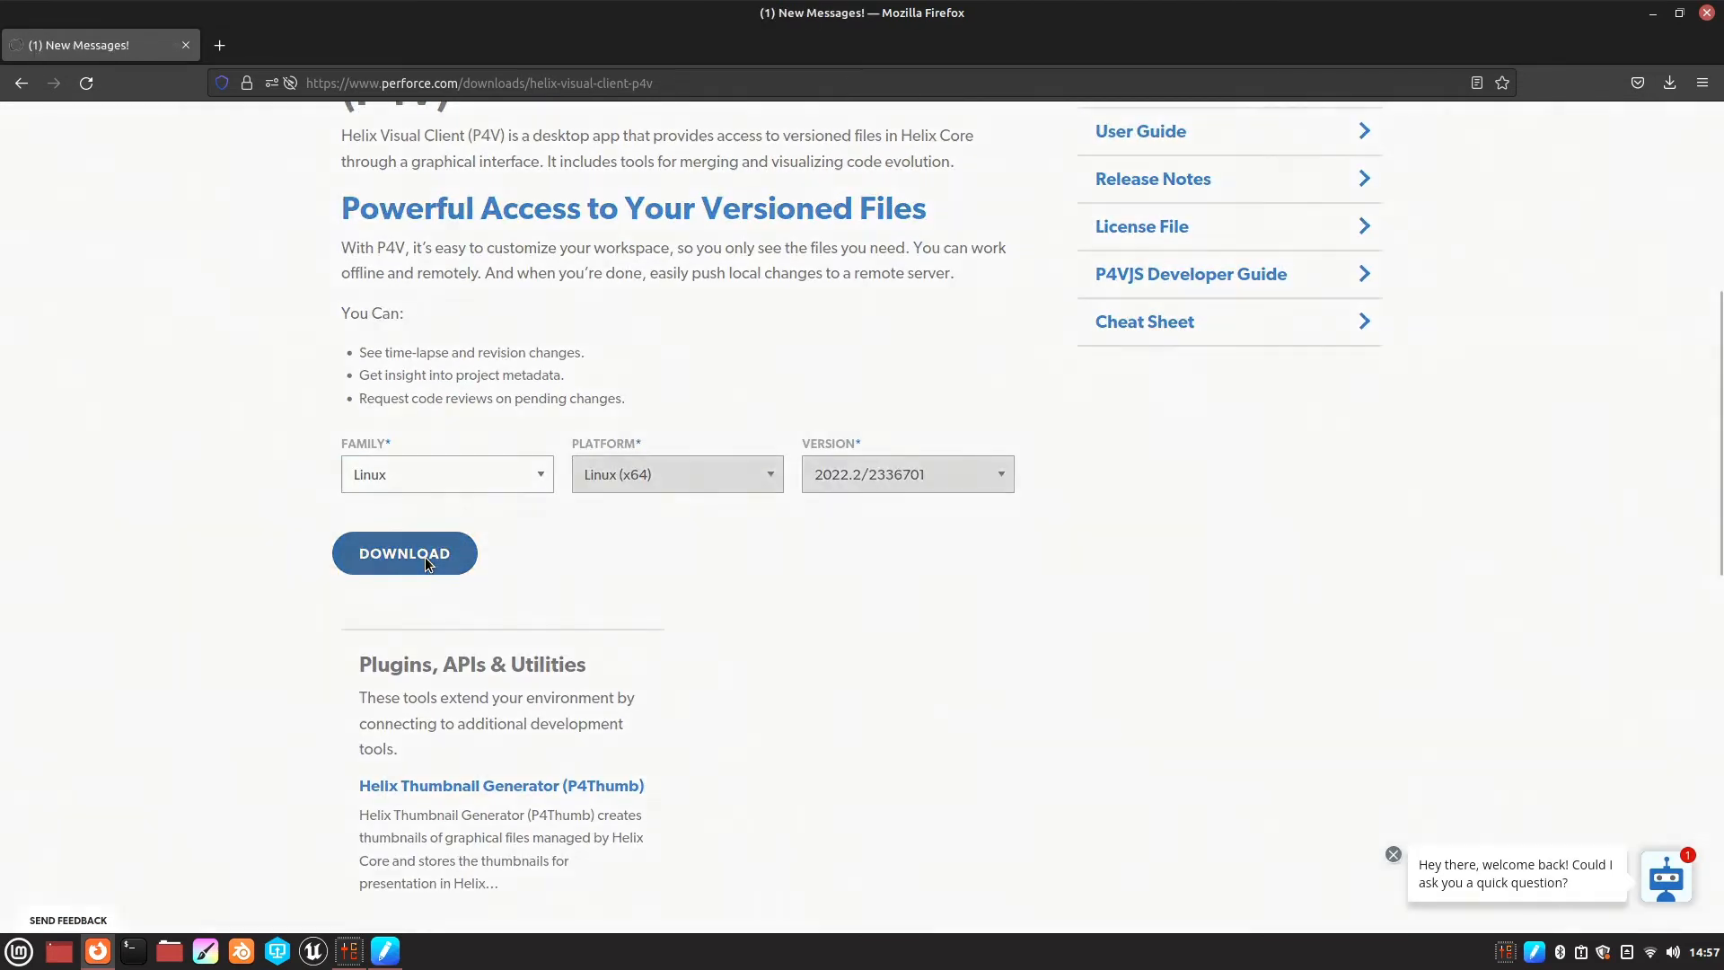
{"action": "left_click", "coordinate": [662, 556]}
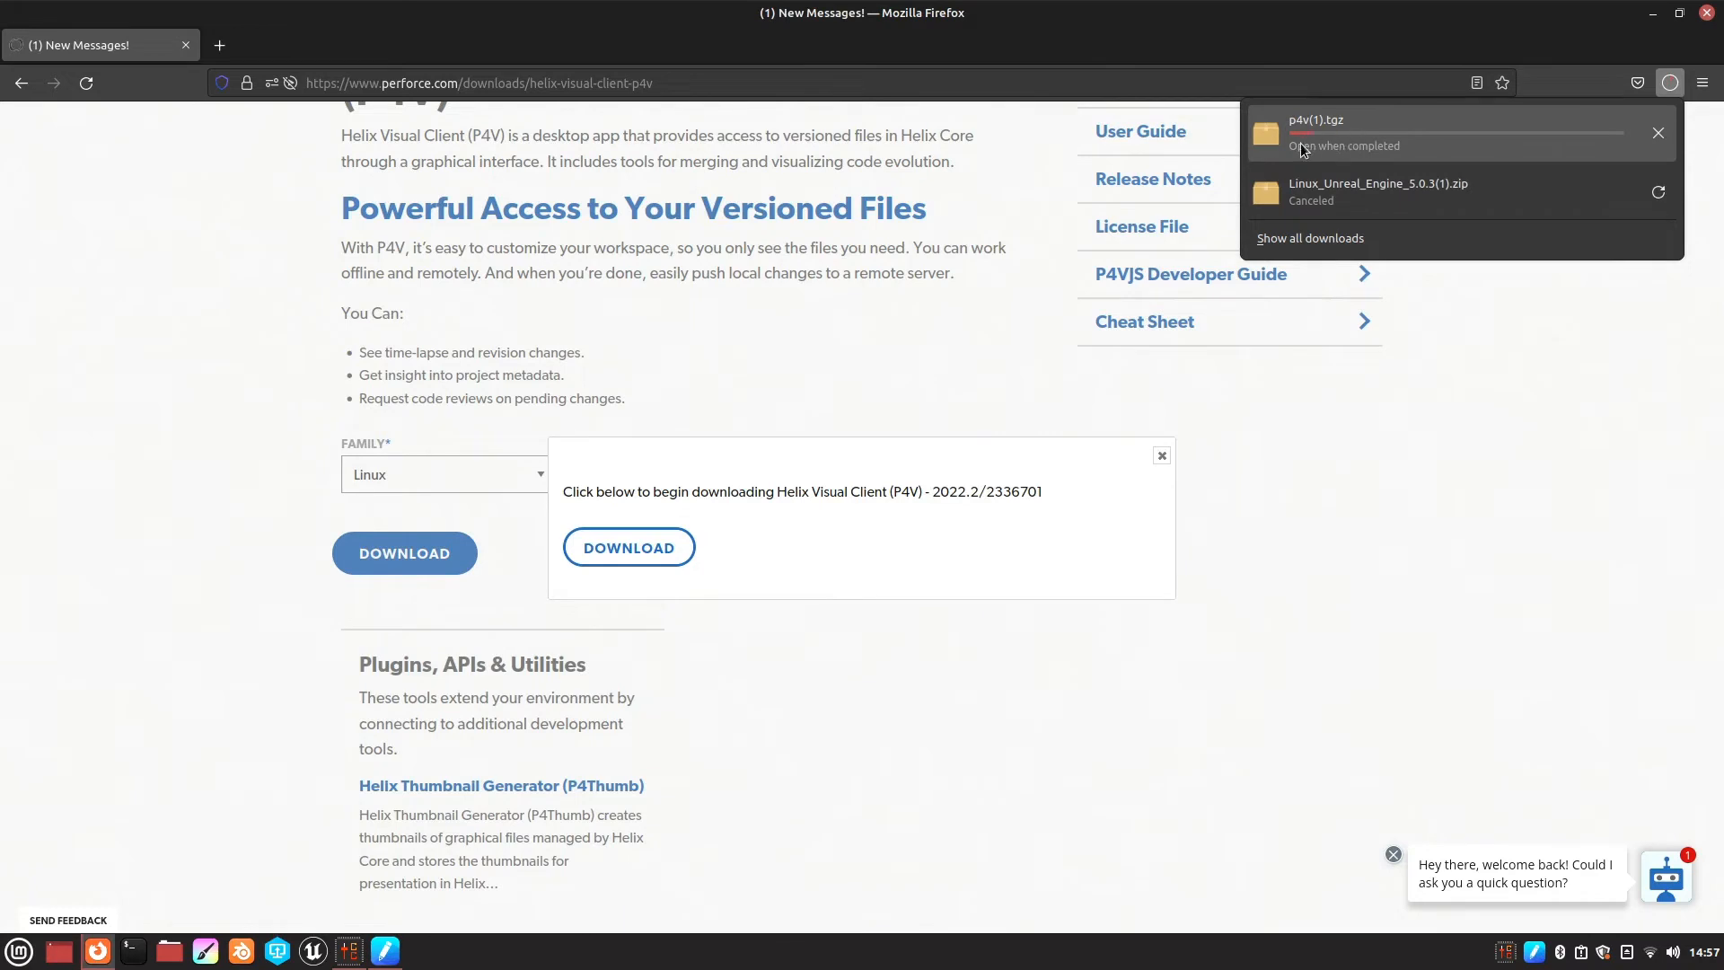
{"action": "left_click", "coordinate": [1659, 133]}
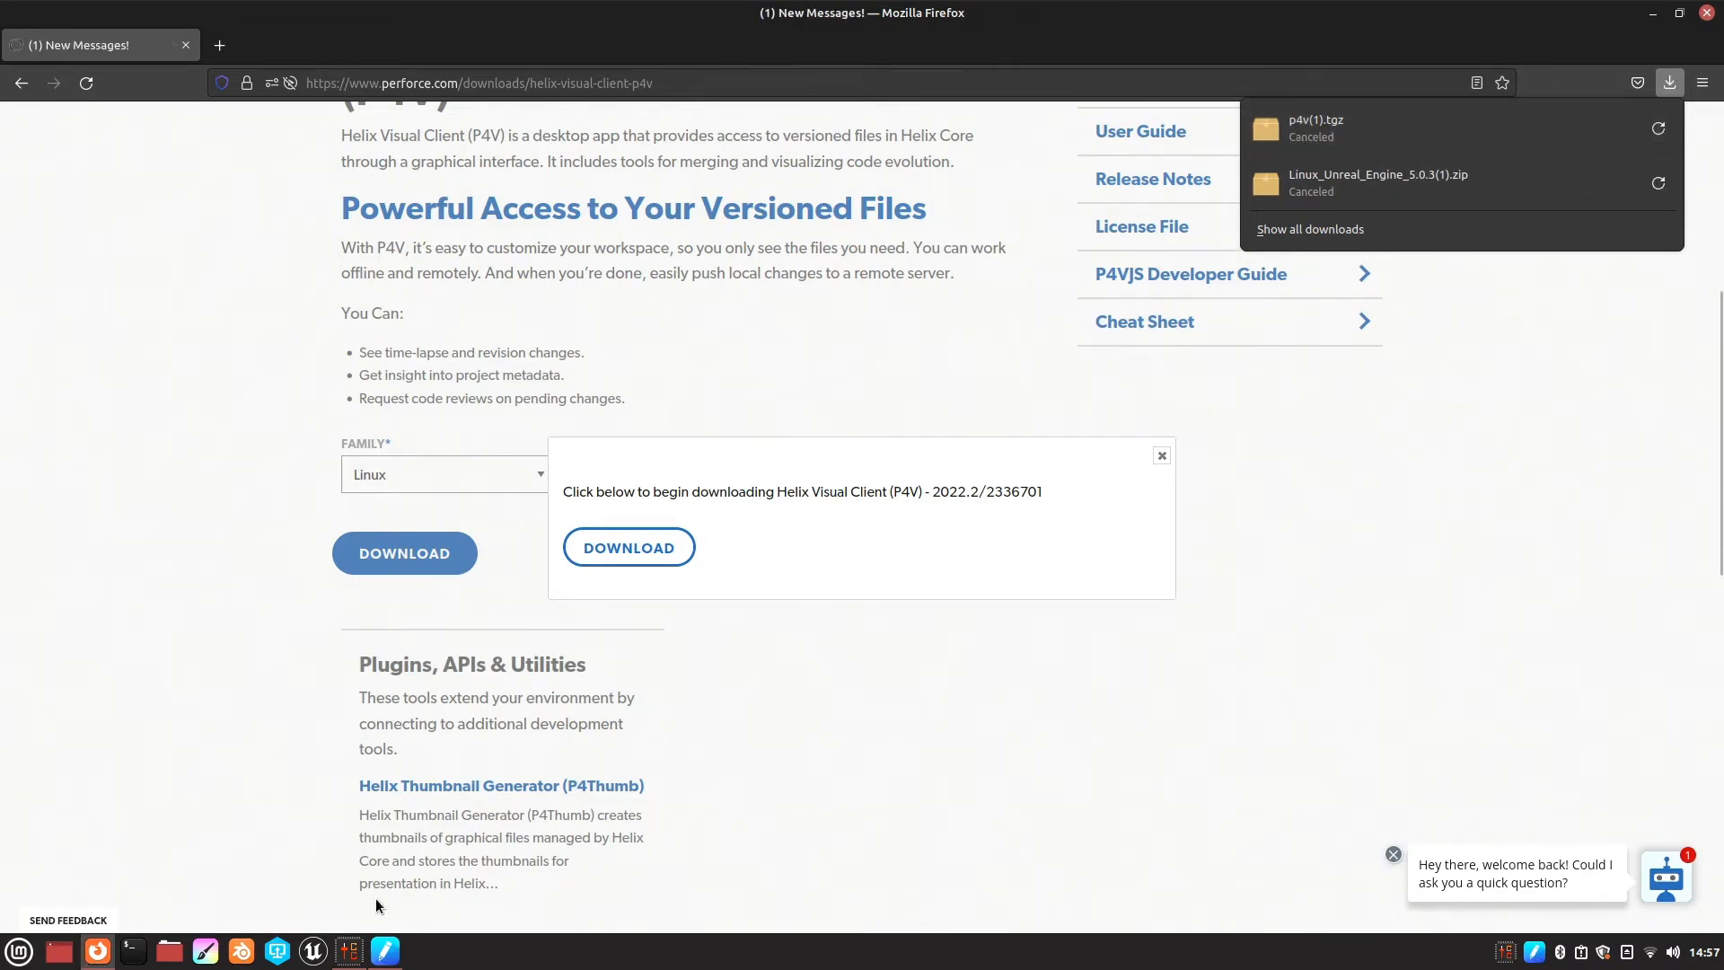
Step: Switch to the file manager and extract p4v.tgz inside the Downloads folder
{"action": "left_click", "coordinate": [164, 955]}
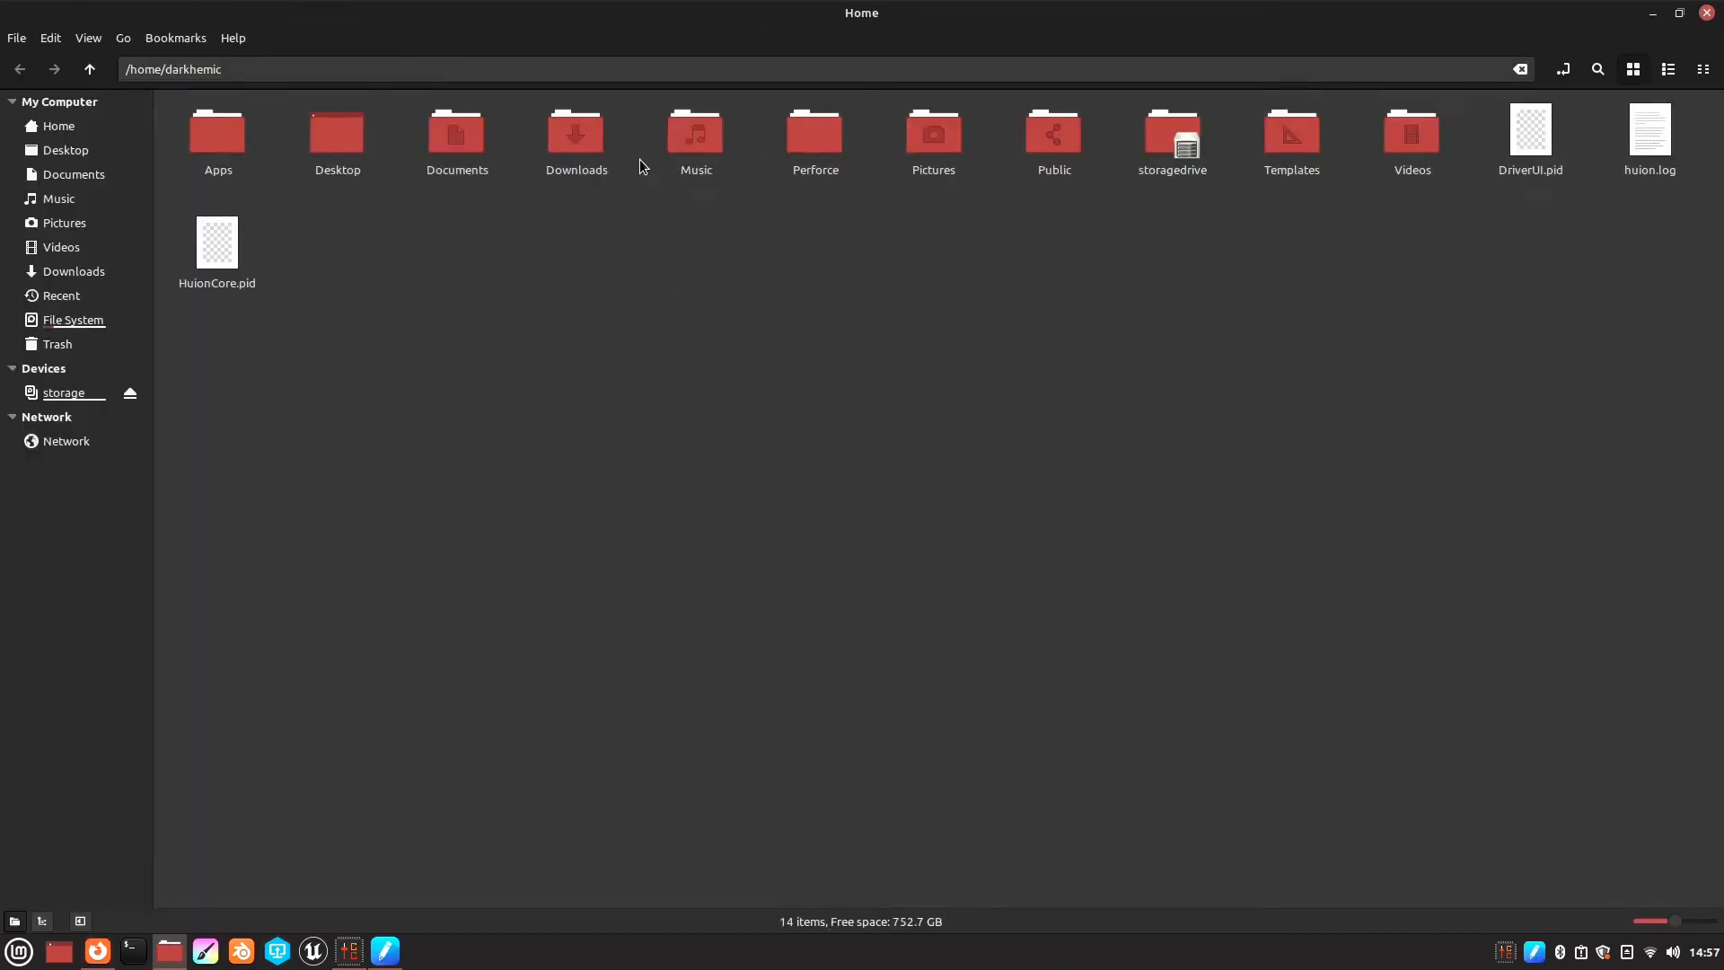
{"action": "double_click", "coordinate": [582, 147]}
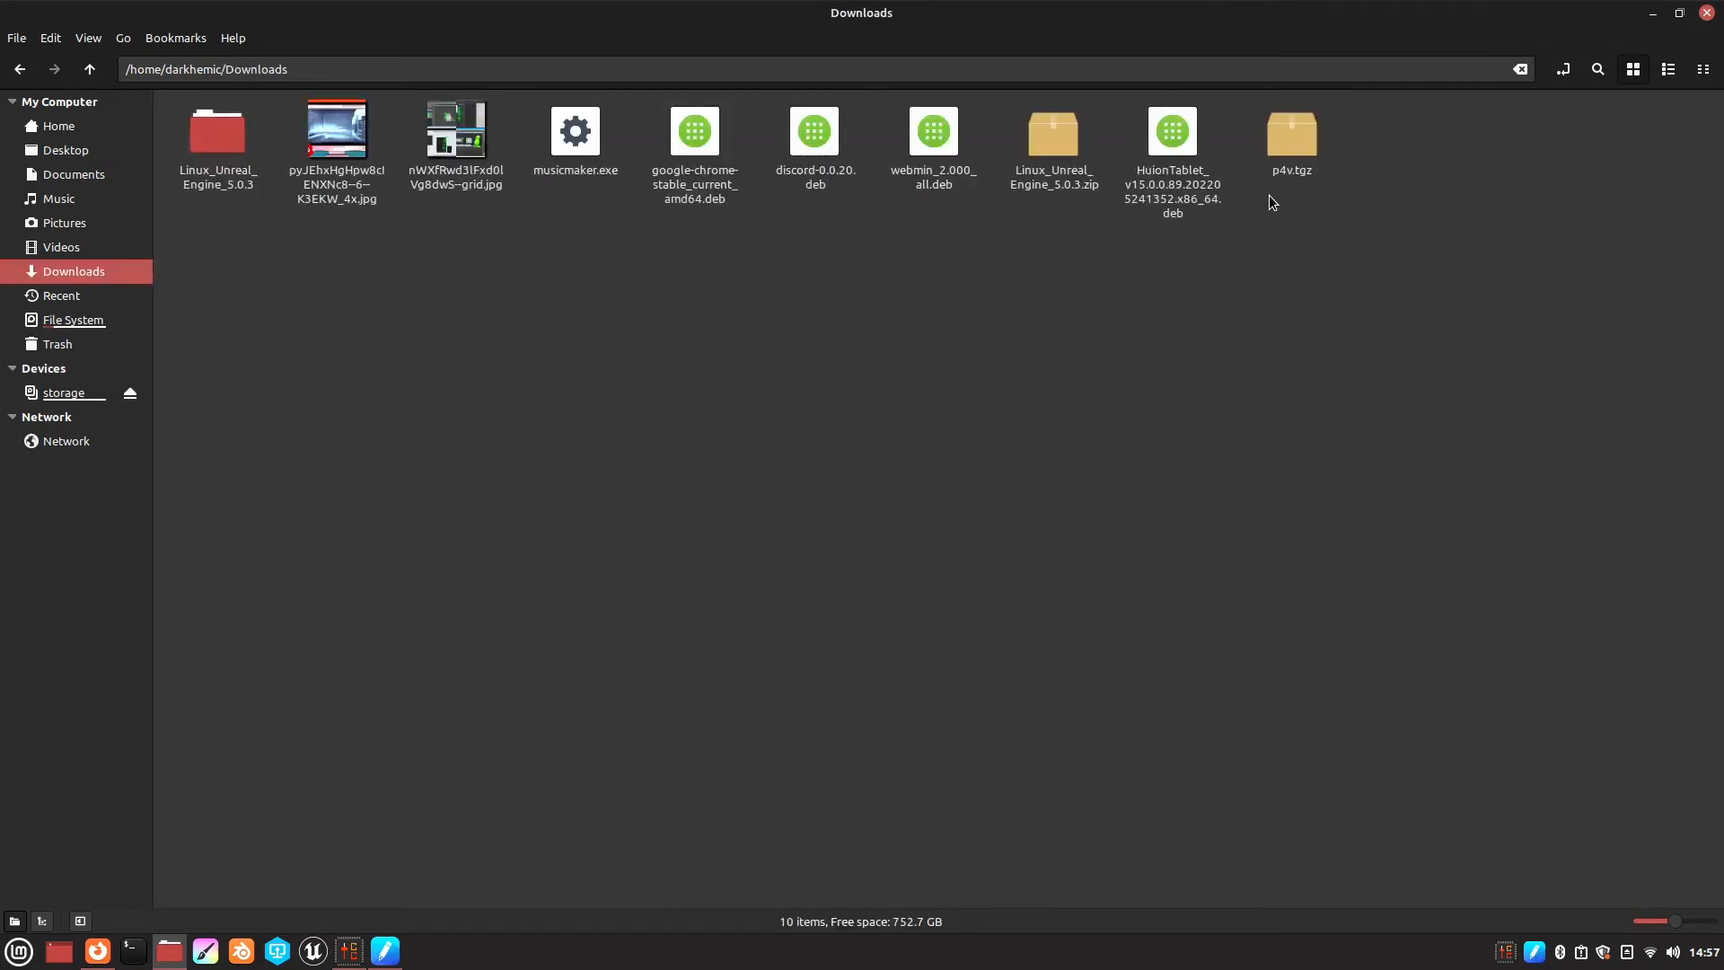
{"action": "left_click", "coordinate": [1280, 153]}
{"action": "right_click", "coordinate": [1280, 153]}
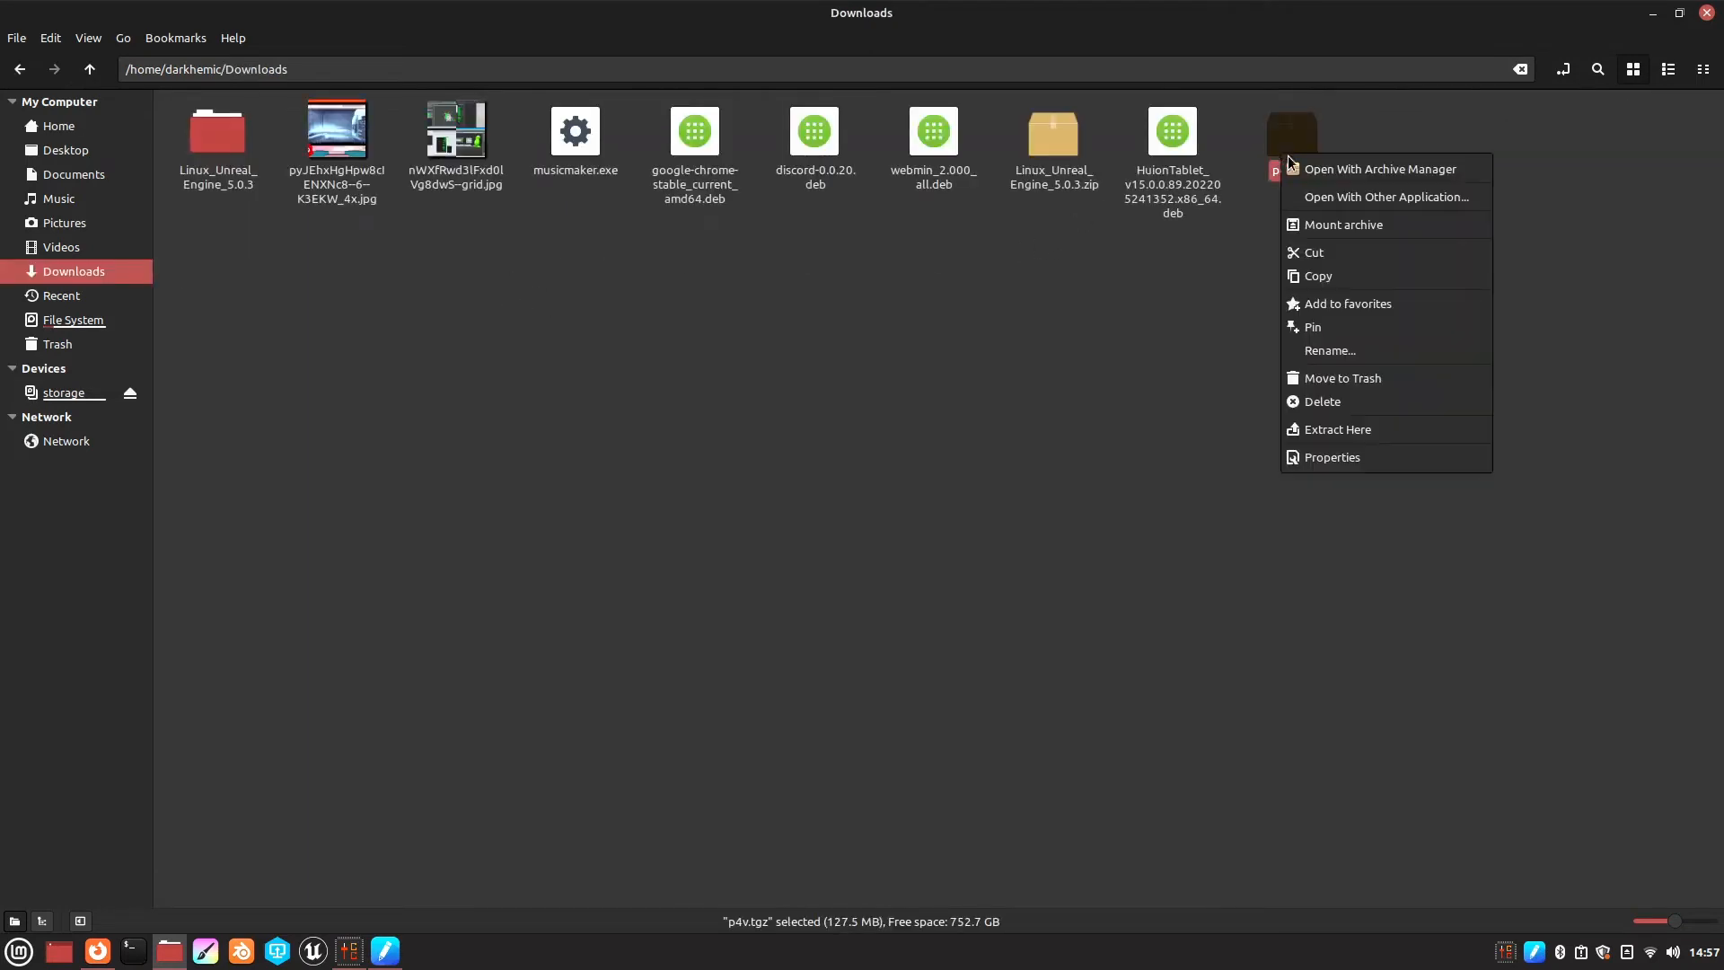
{"action": "left_click", "coordinate": [1340, 432]}
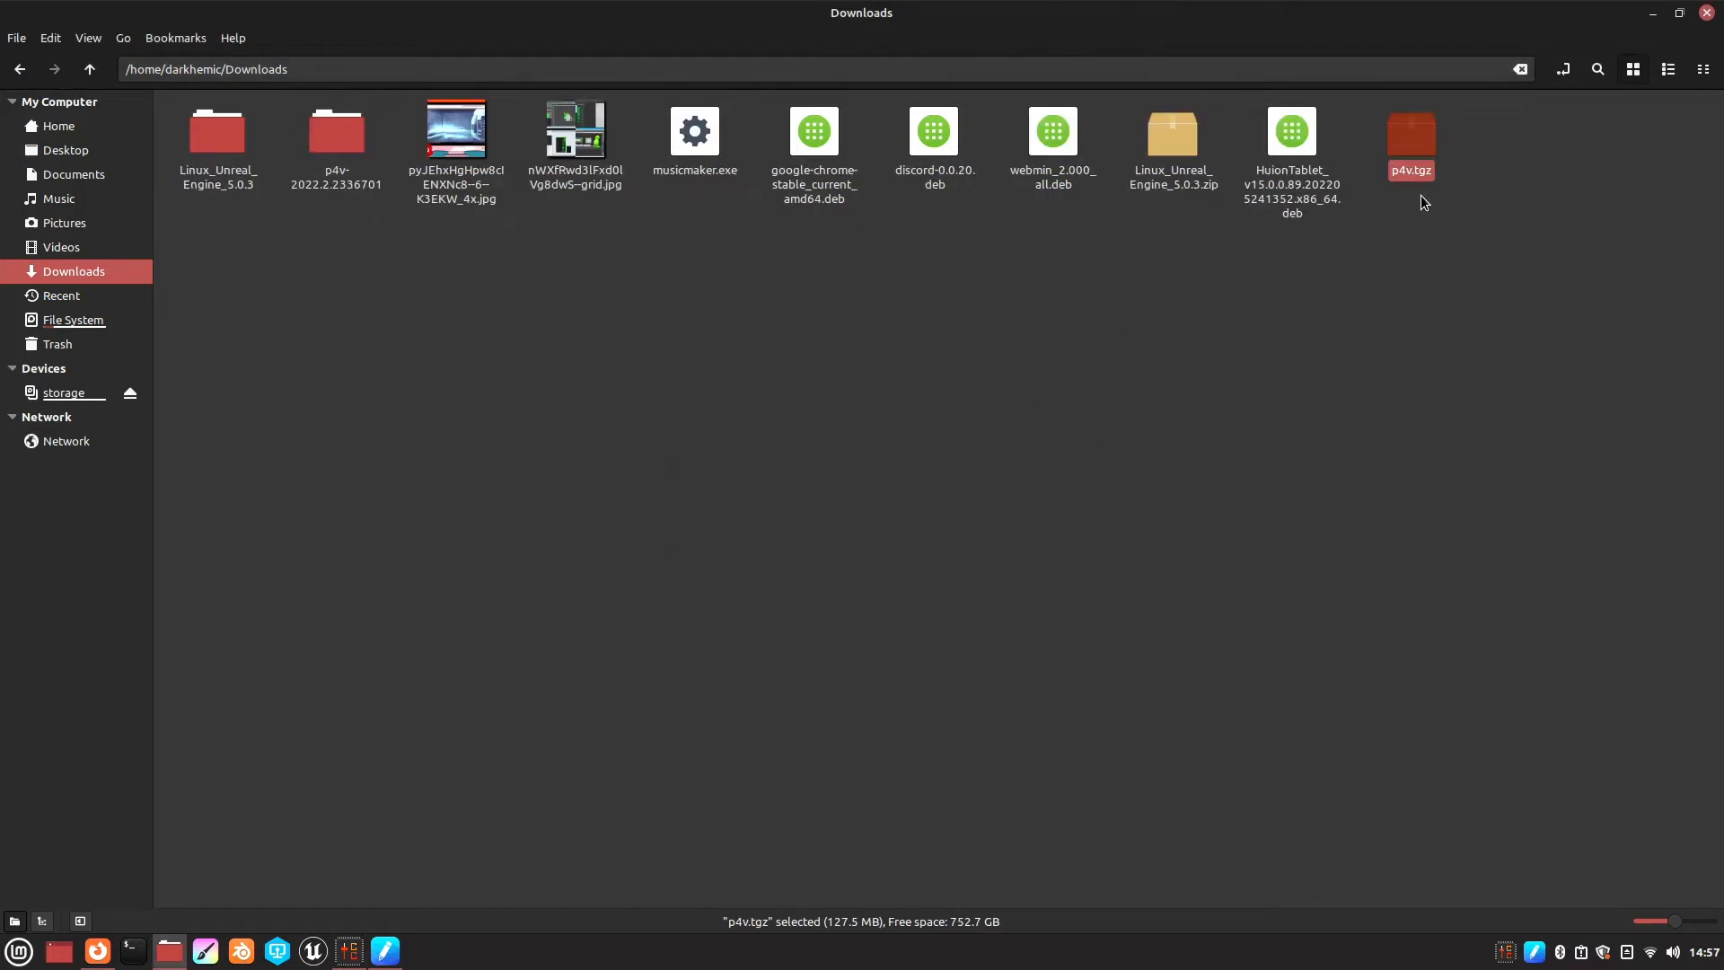
Step: Rename the extracted p4v-2022.2.2336701 folder as p4v
{"action": "left_click", "coordinate": [325, 128]}
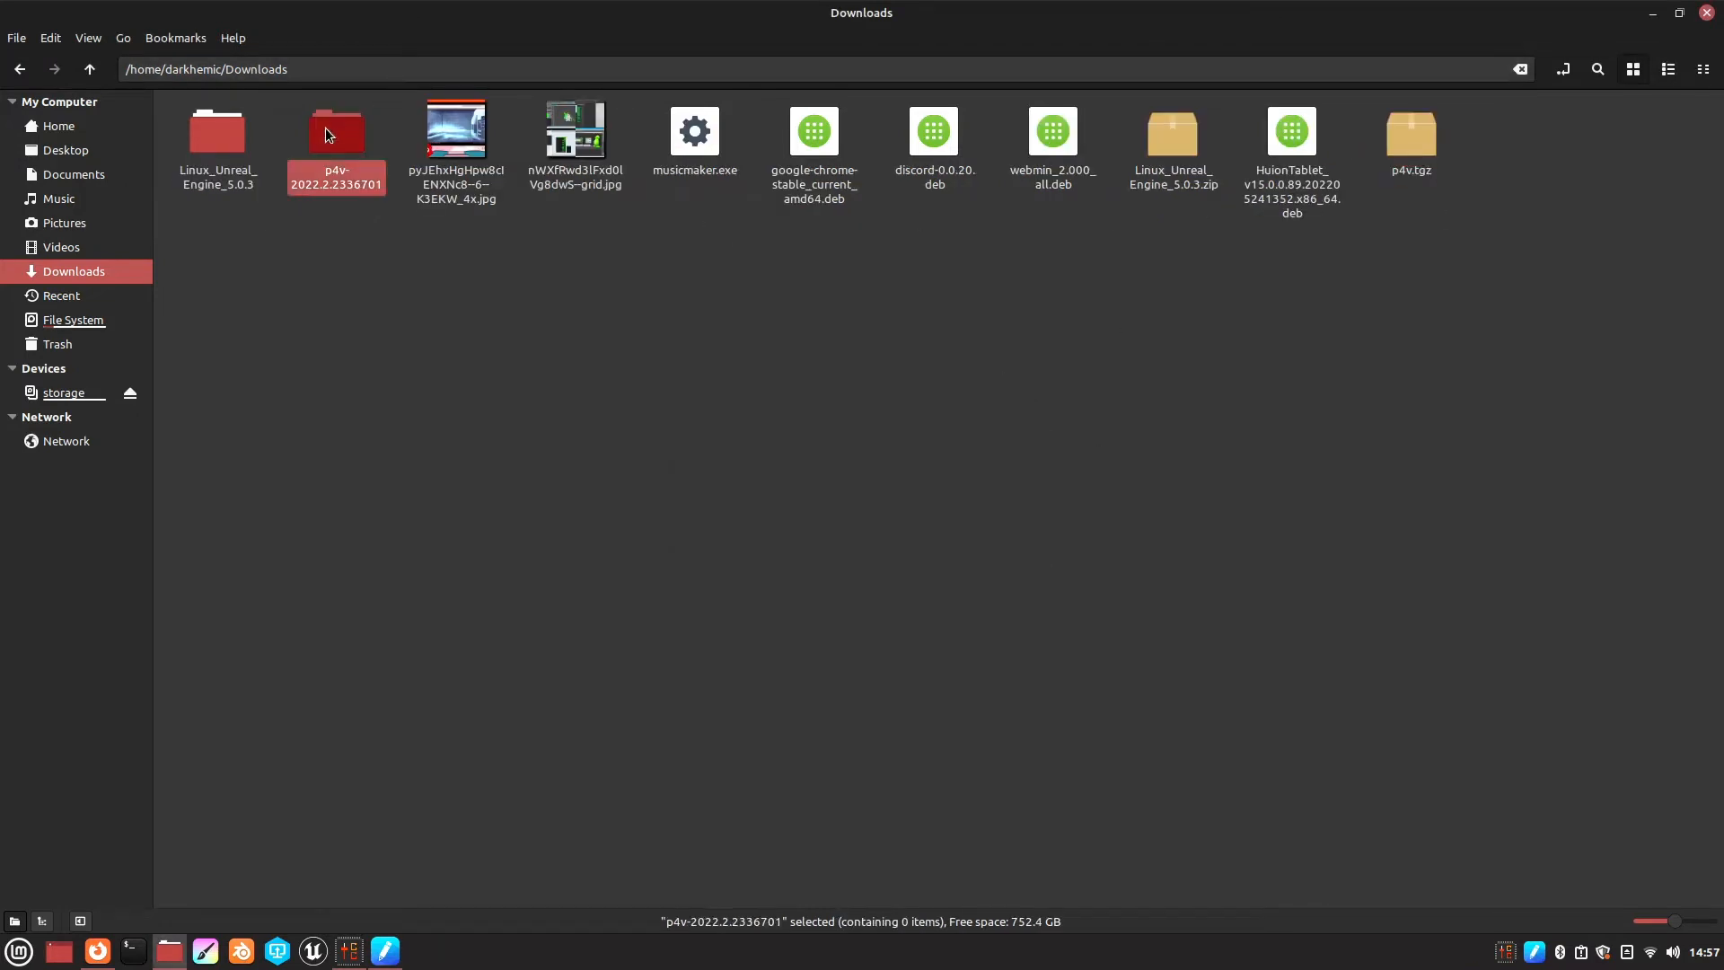
{"action": "right_click", "coordinate": [327, 131]}
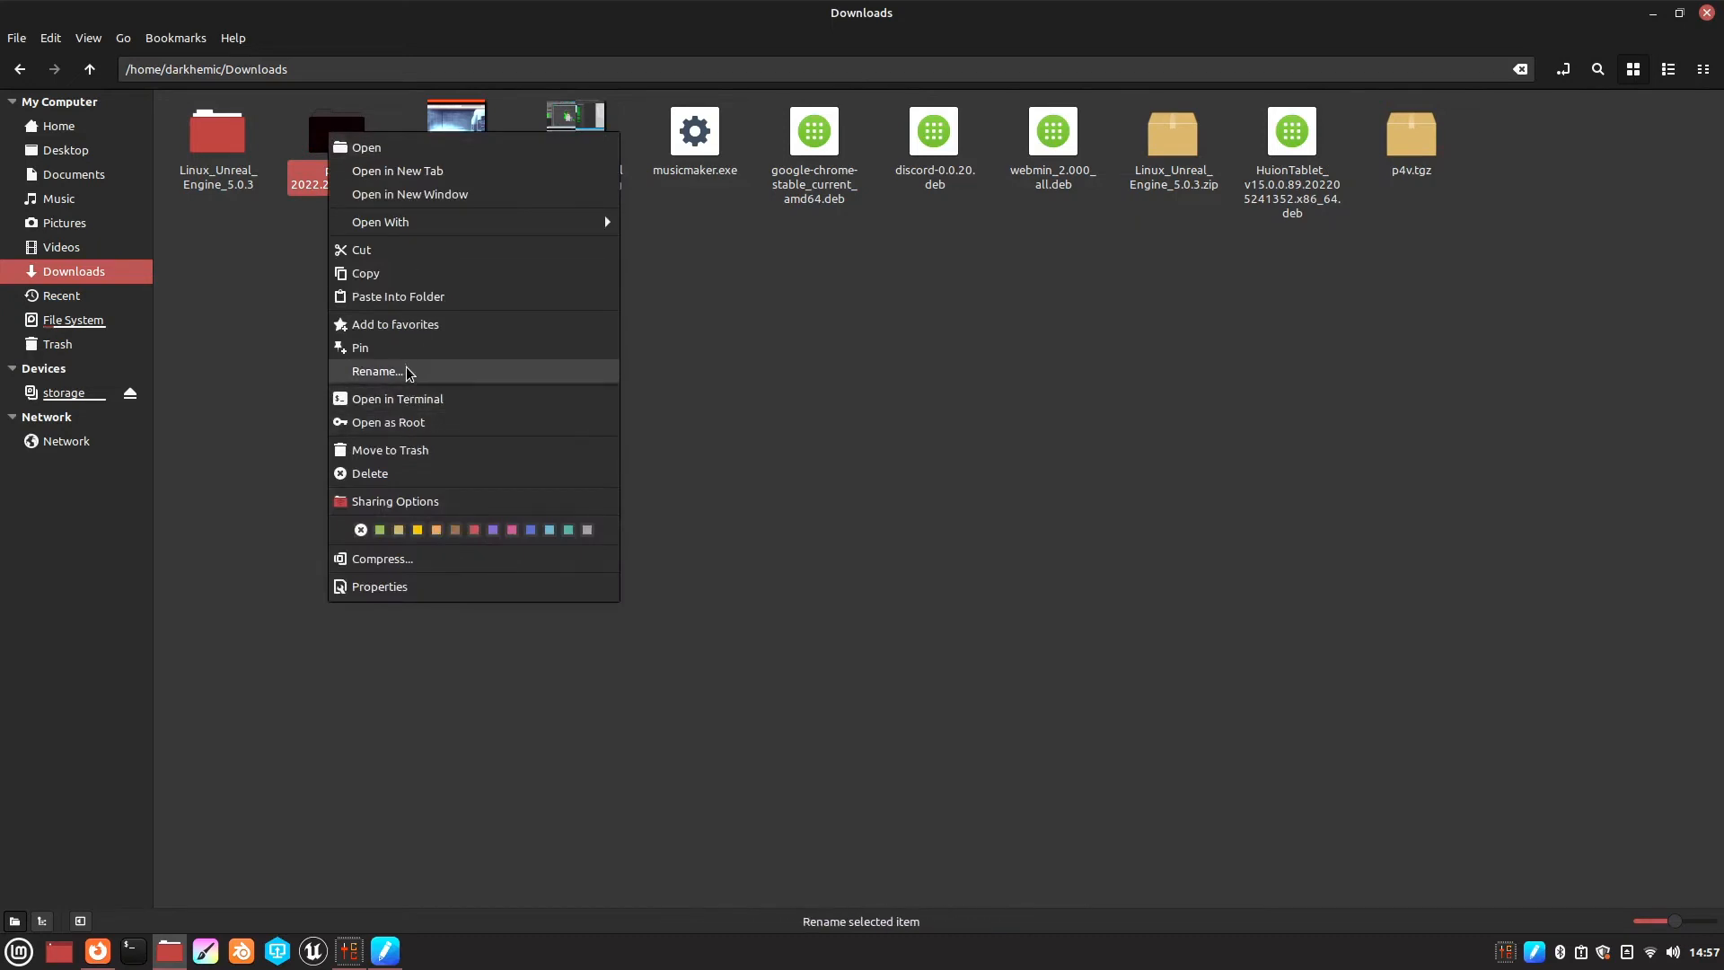
{"action": "left_click", "coordinate": [377, 371]}
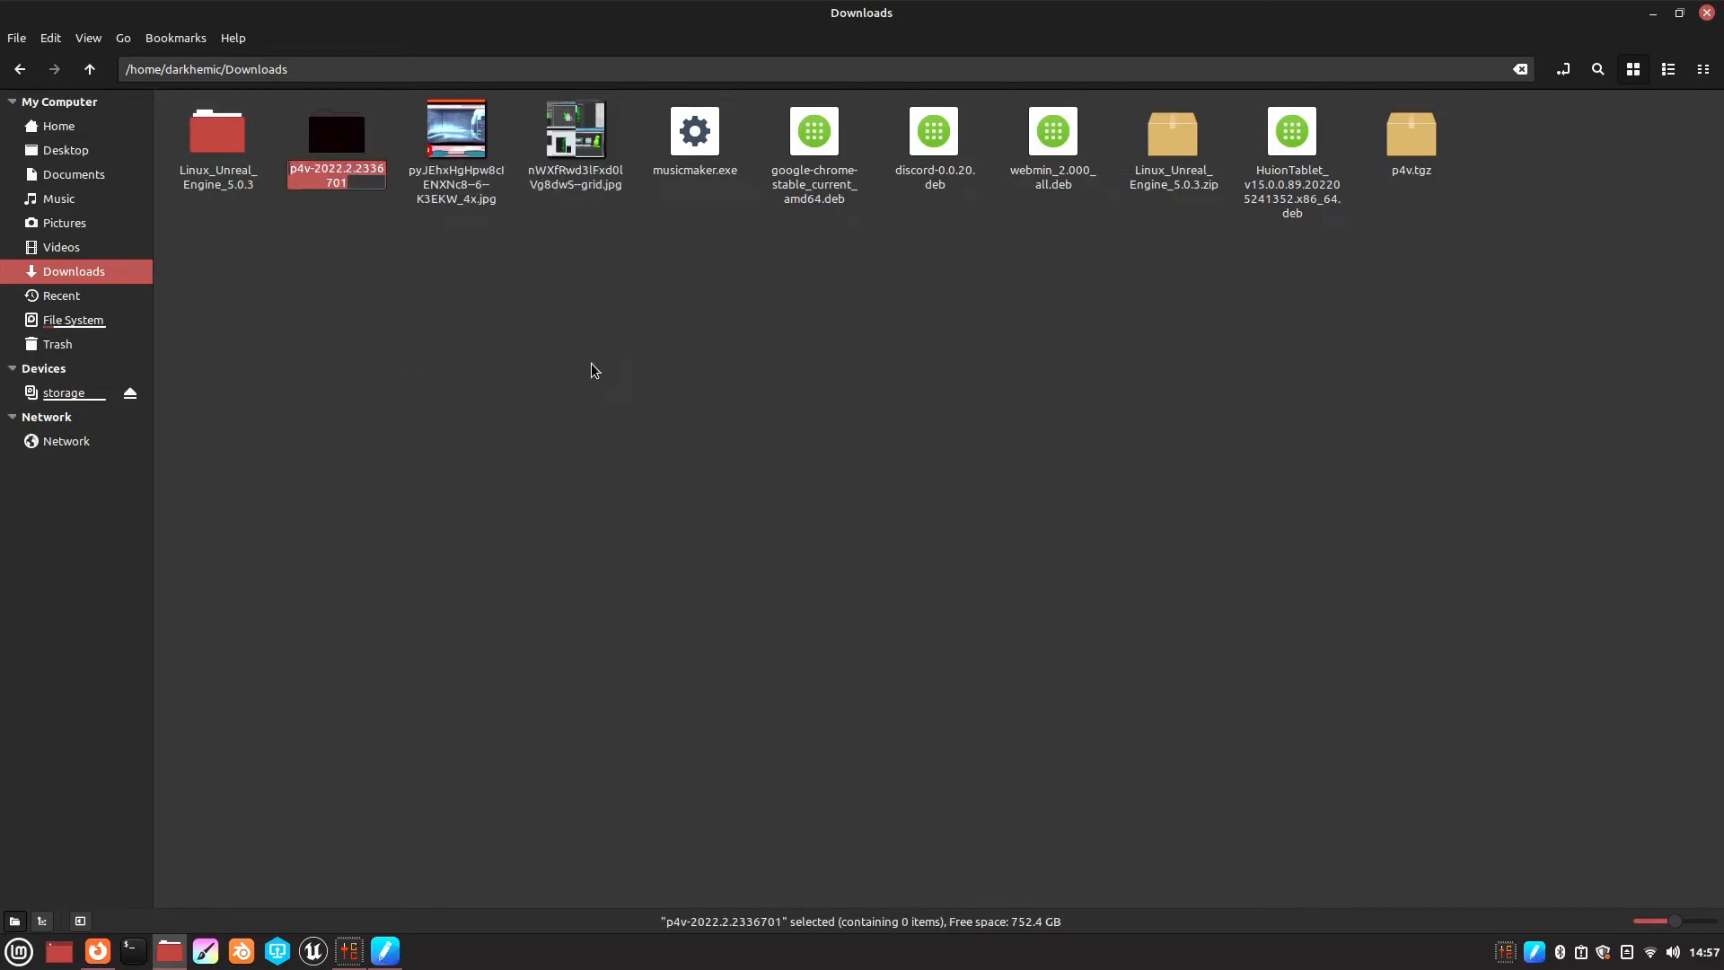
{"action": "type", "text": "p4v"}
{"action": "key", "text": "Return"}
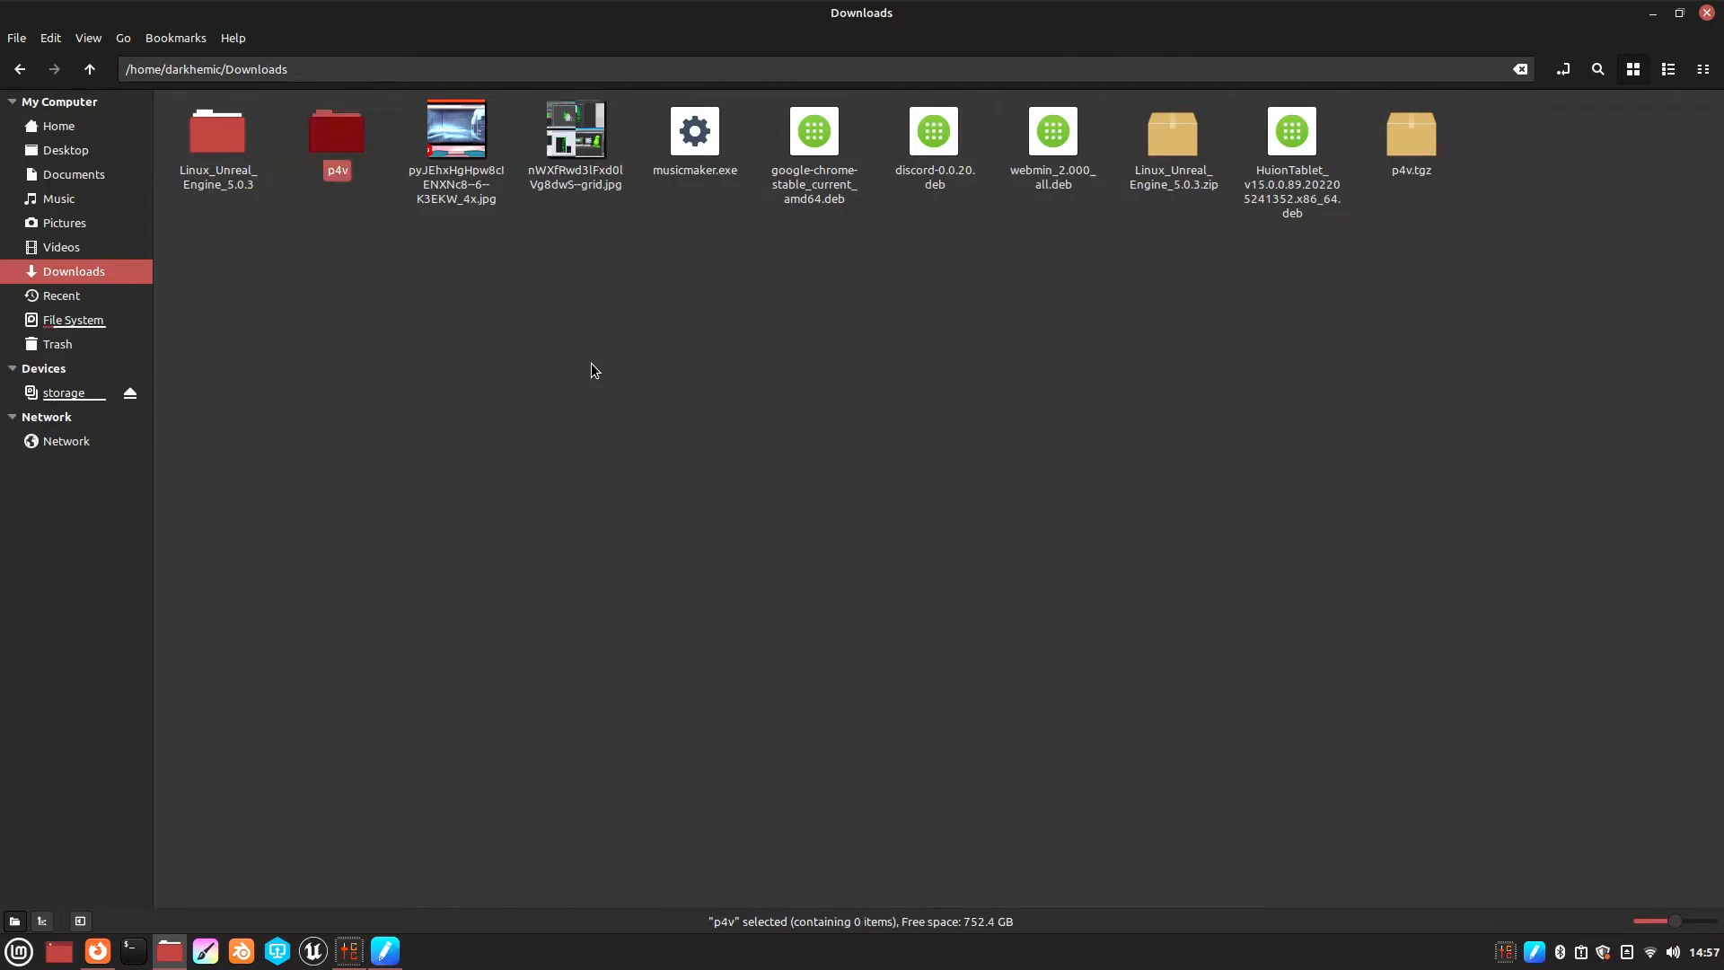
Step: Cut the p4v folder from Downloads and open the existing p4v folder within the home folder's Apps folder
{"action": "right_click", "coordinate": [330, 158]}
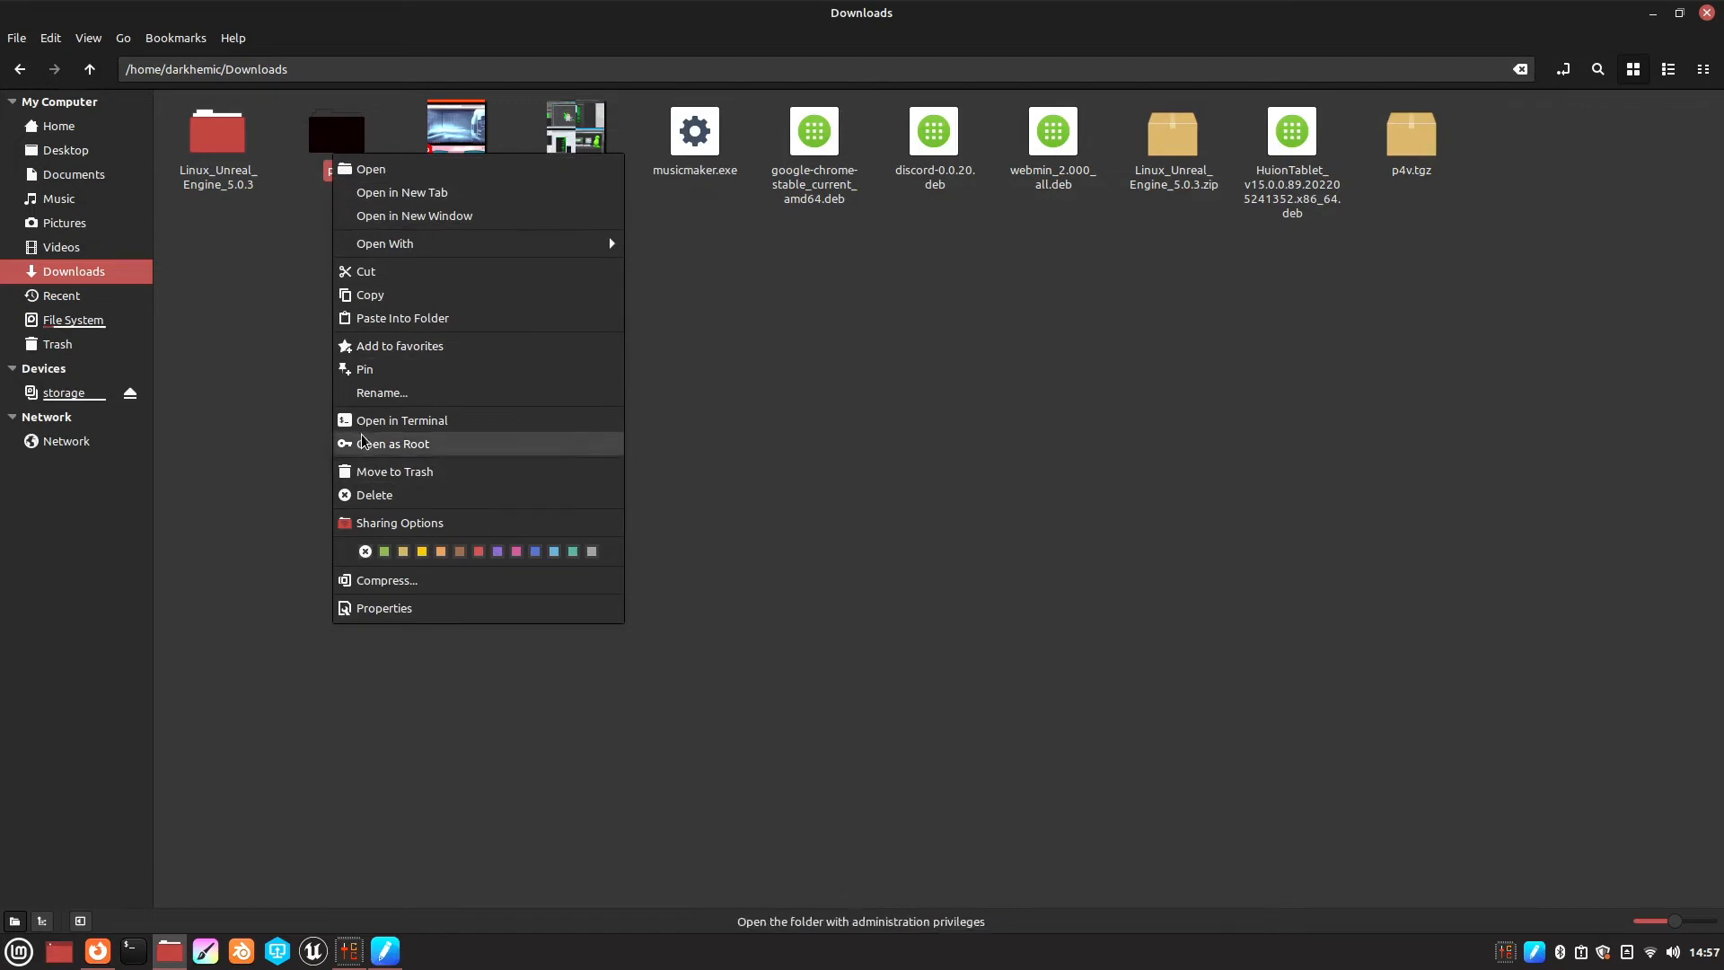
{"action": "left_click", "coordinate": [357, 279]}
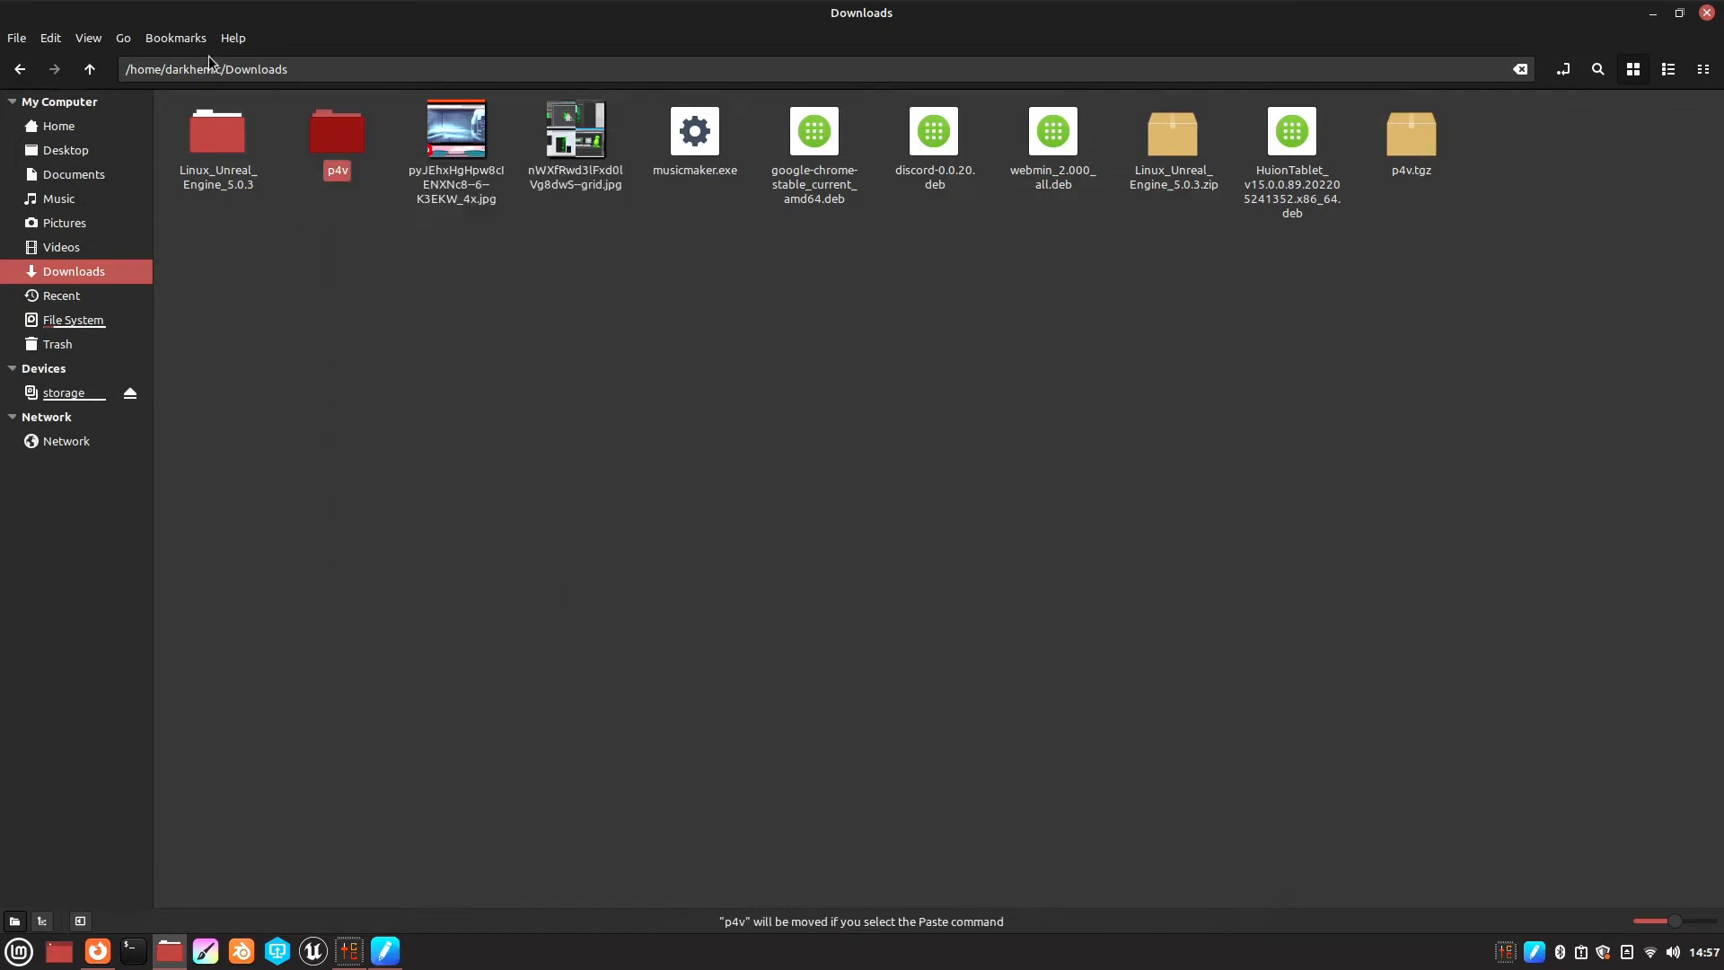
{"action": "left_click", "coordinate": [97, 71]}
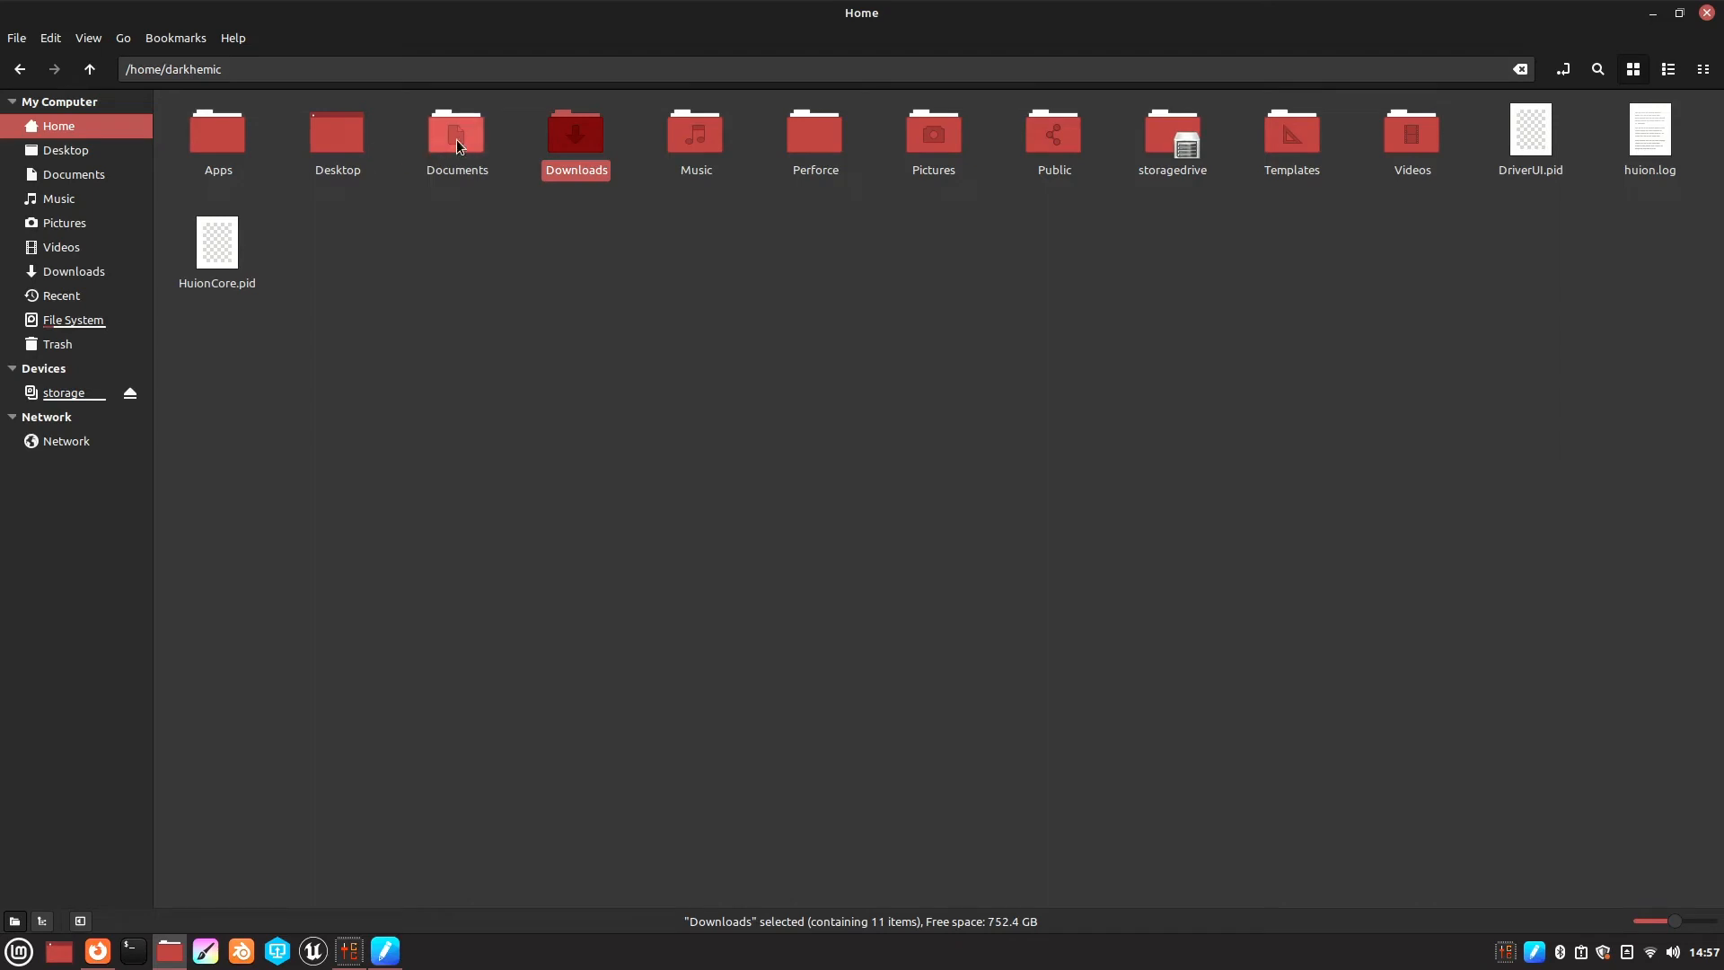
{"action": "double_click", "coordinate": [221, 130]}
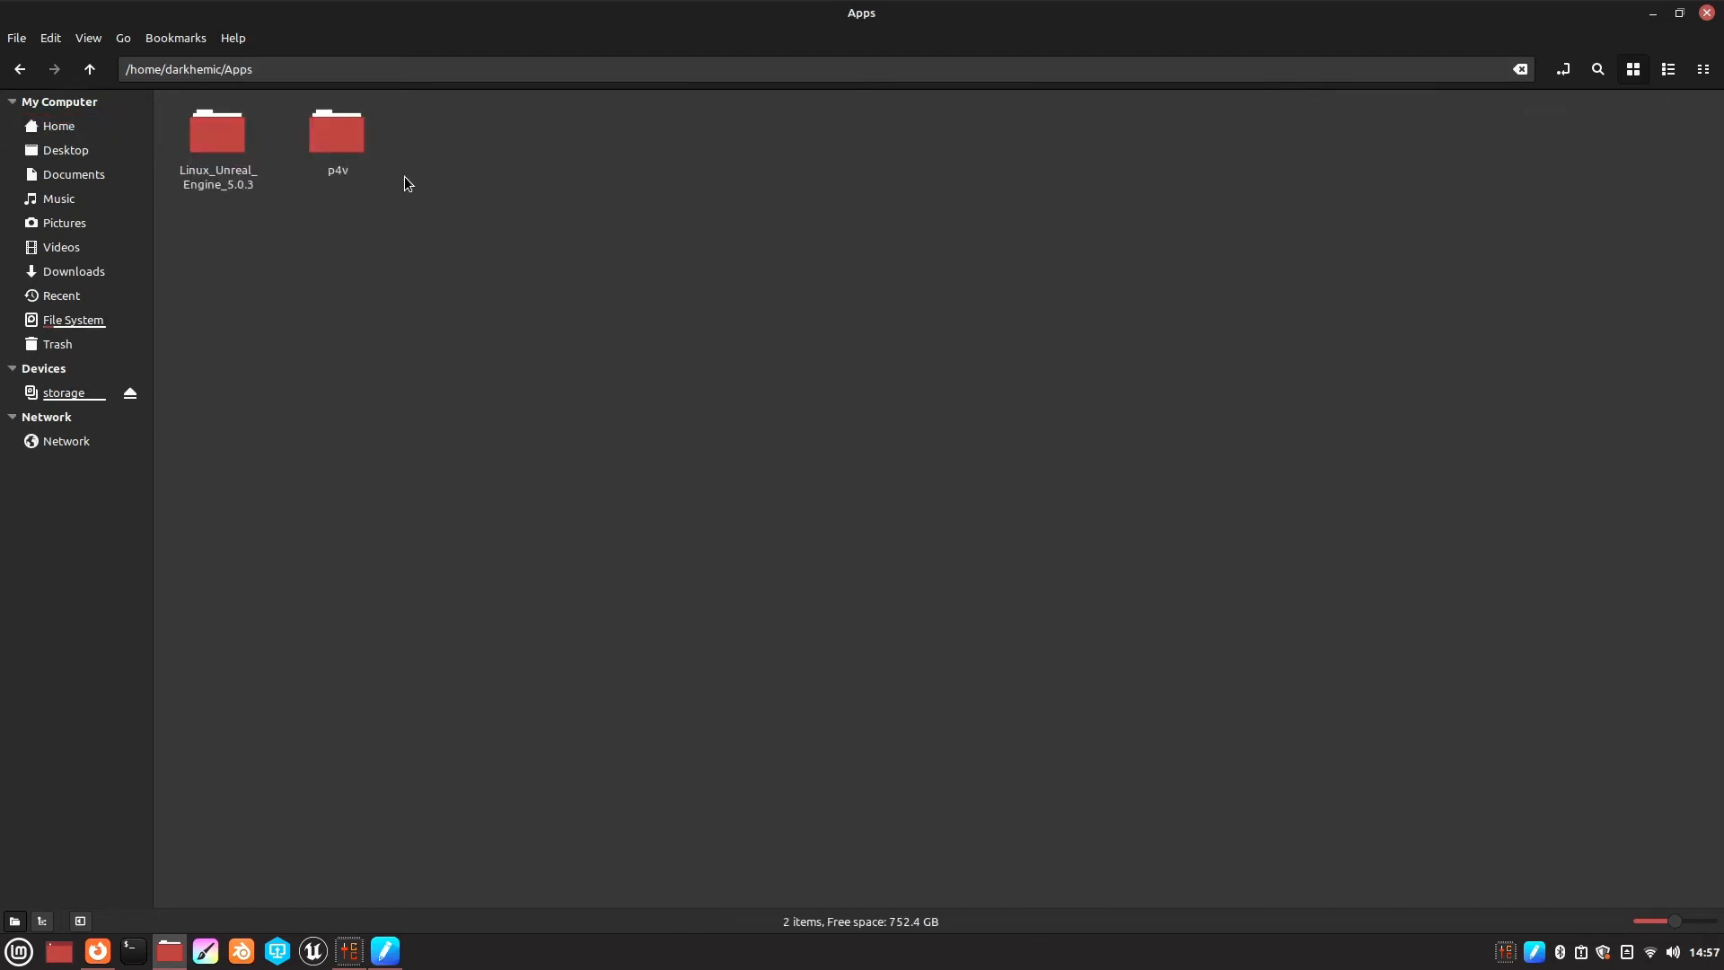
{"action": "double_click", "coordinate": [357, 155]}
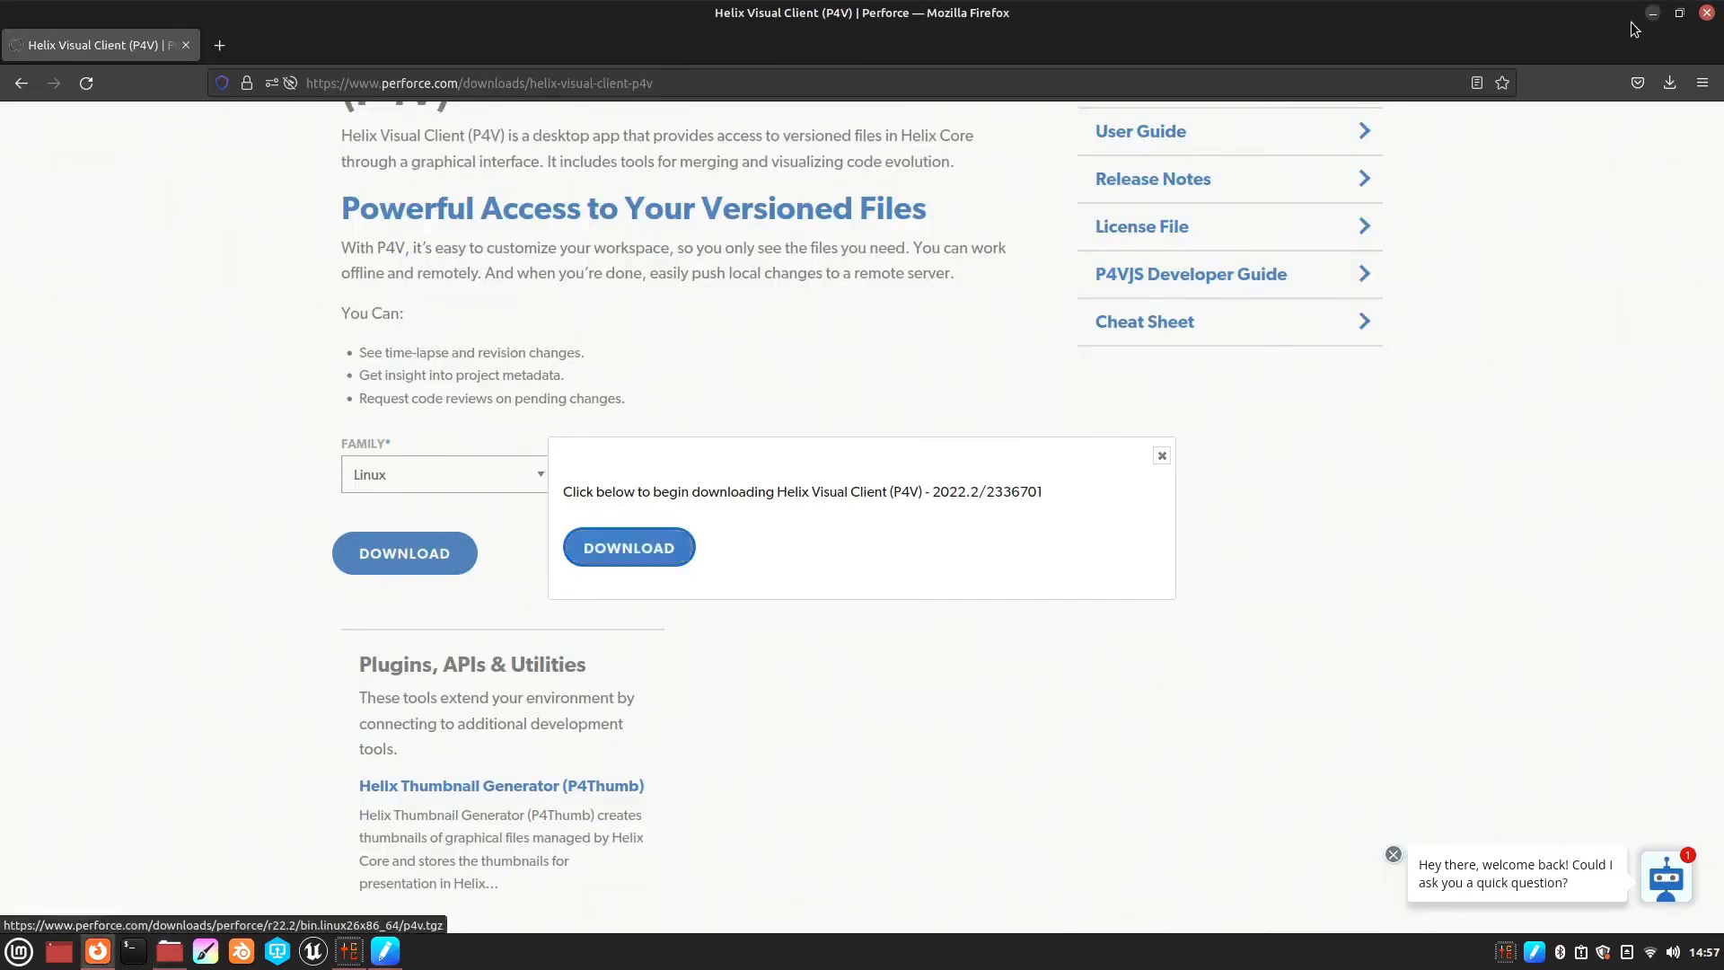
Step: Minimize the open windows and start creating a new launcher on the desktop
{"action": "left_click", "coordinate": [1652, 13]}
{"action": "left_click", "coordinate": [1652, 13]}
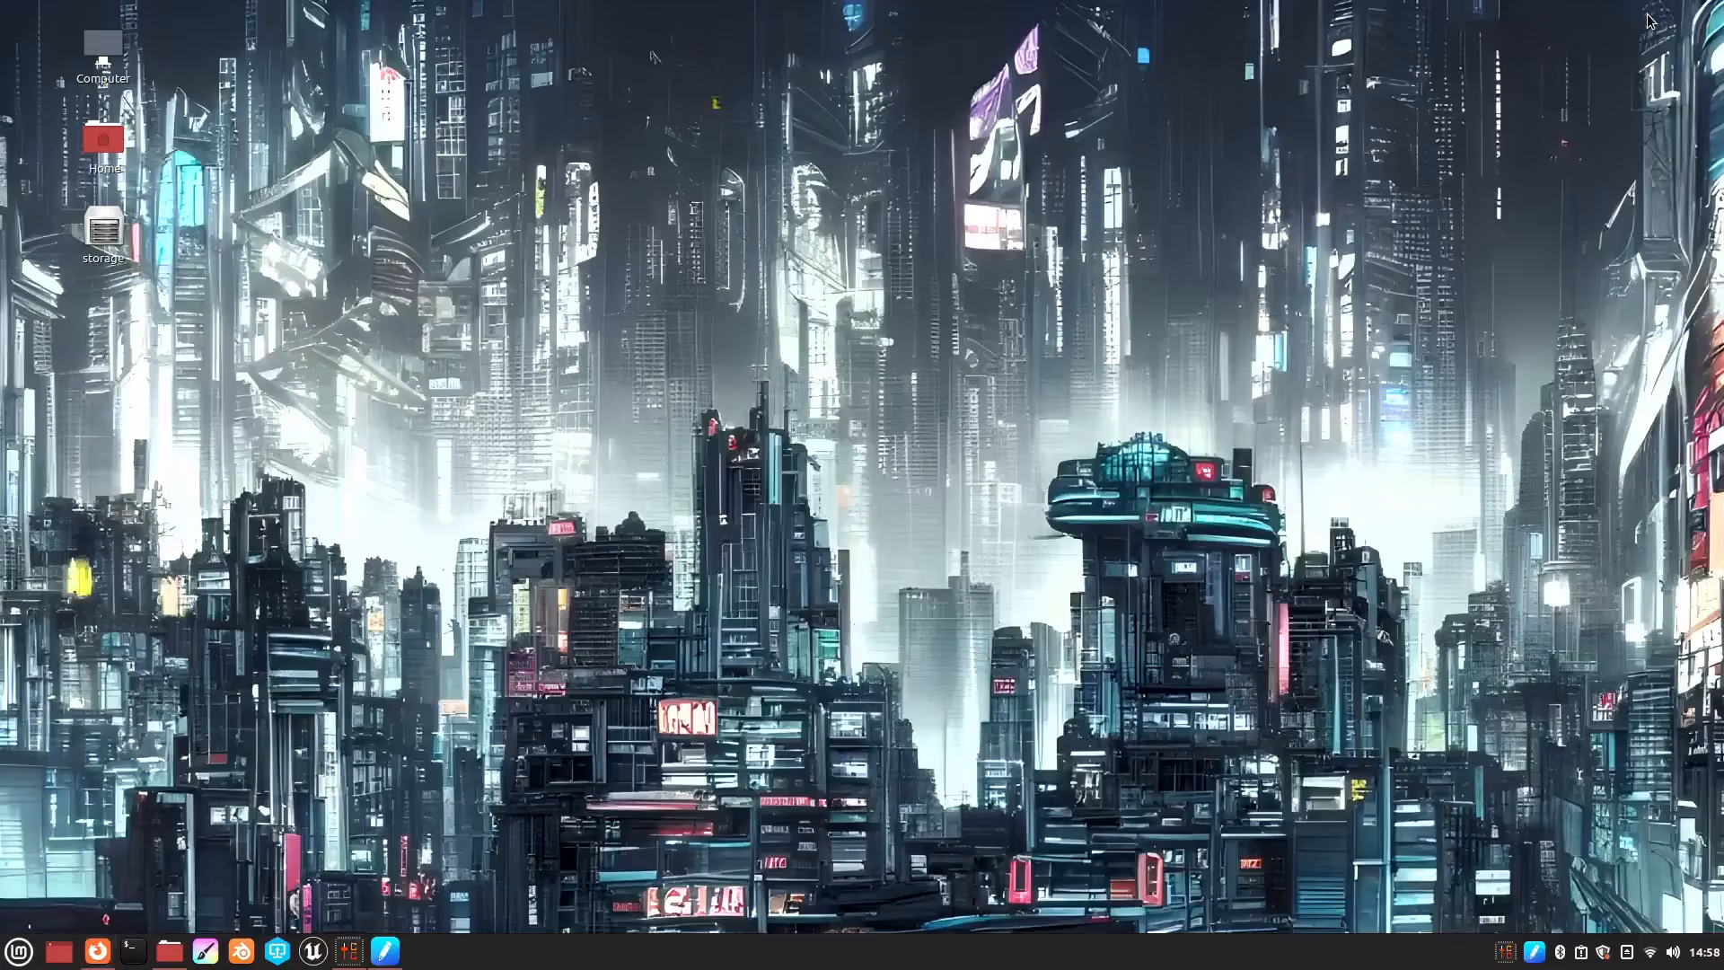
{"action": "right_click", "coordinate": [446, 217]}
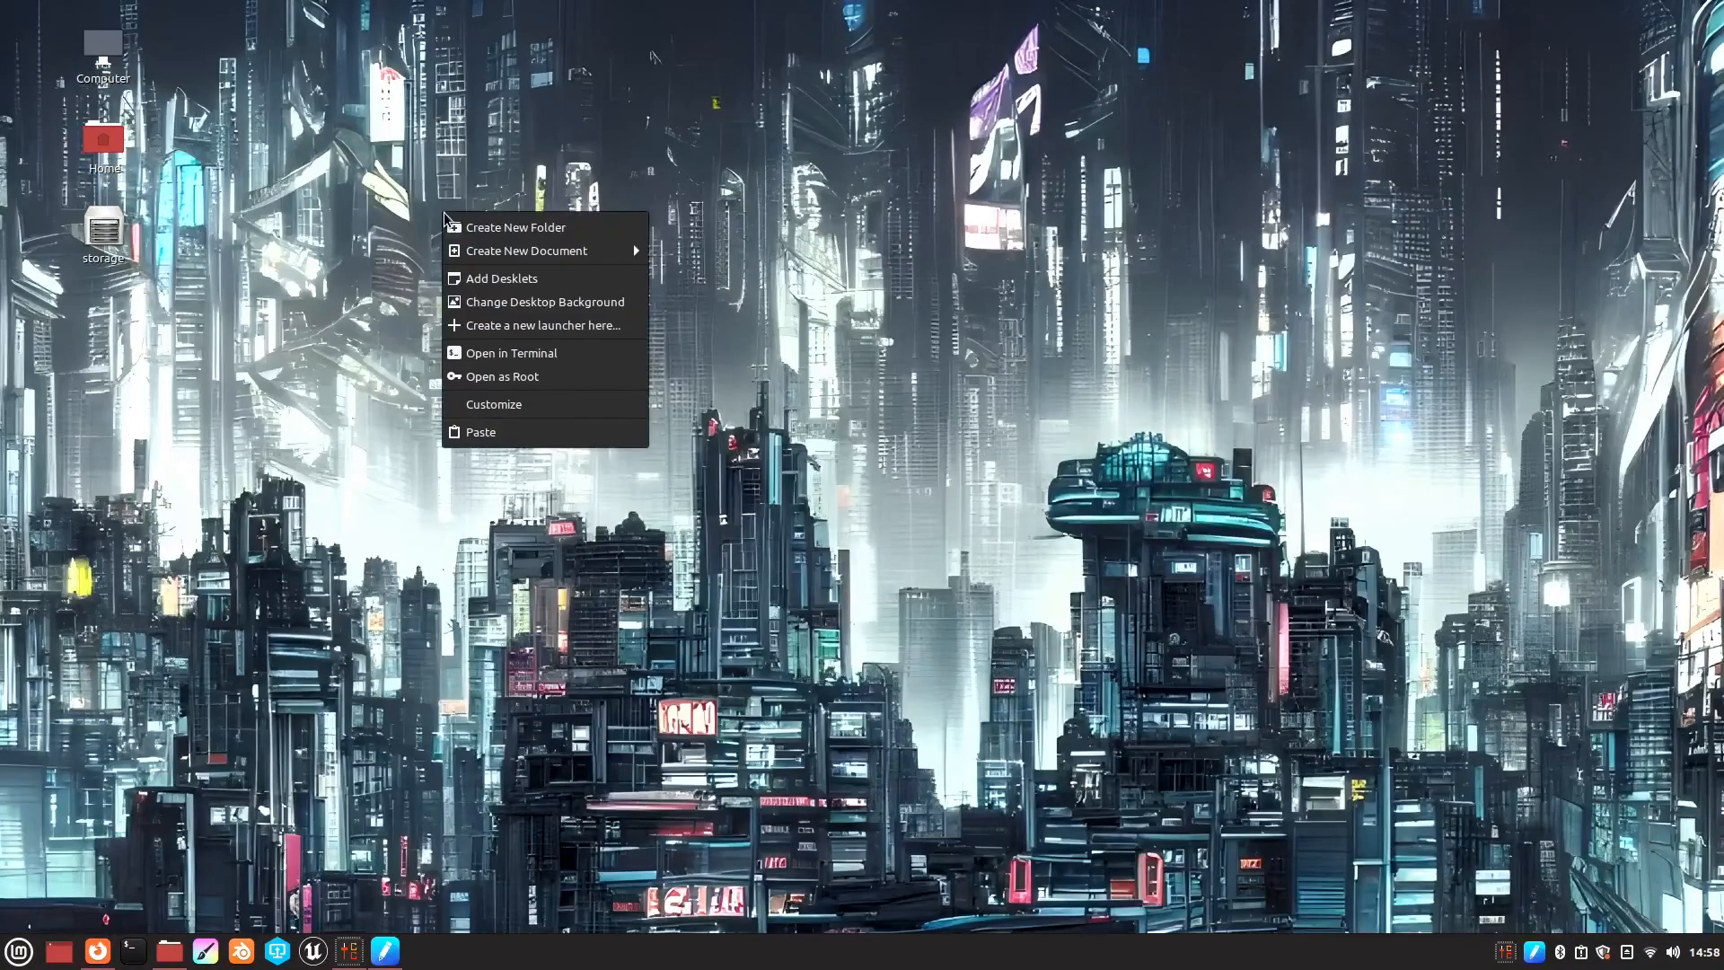
{"action": "left_click", "coordinate": [495, 328]}
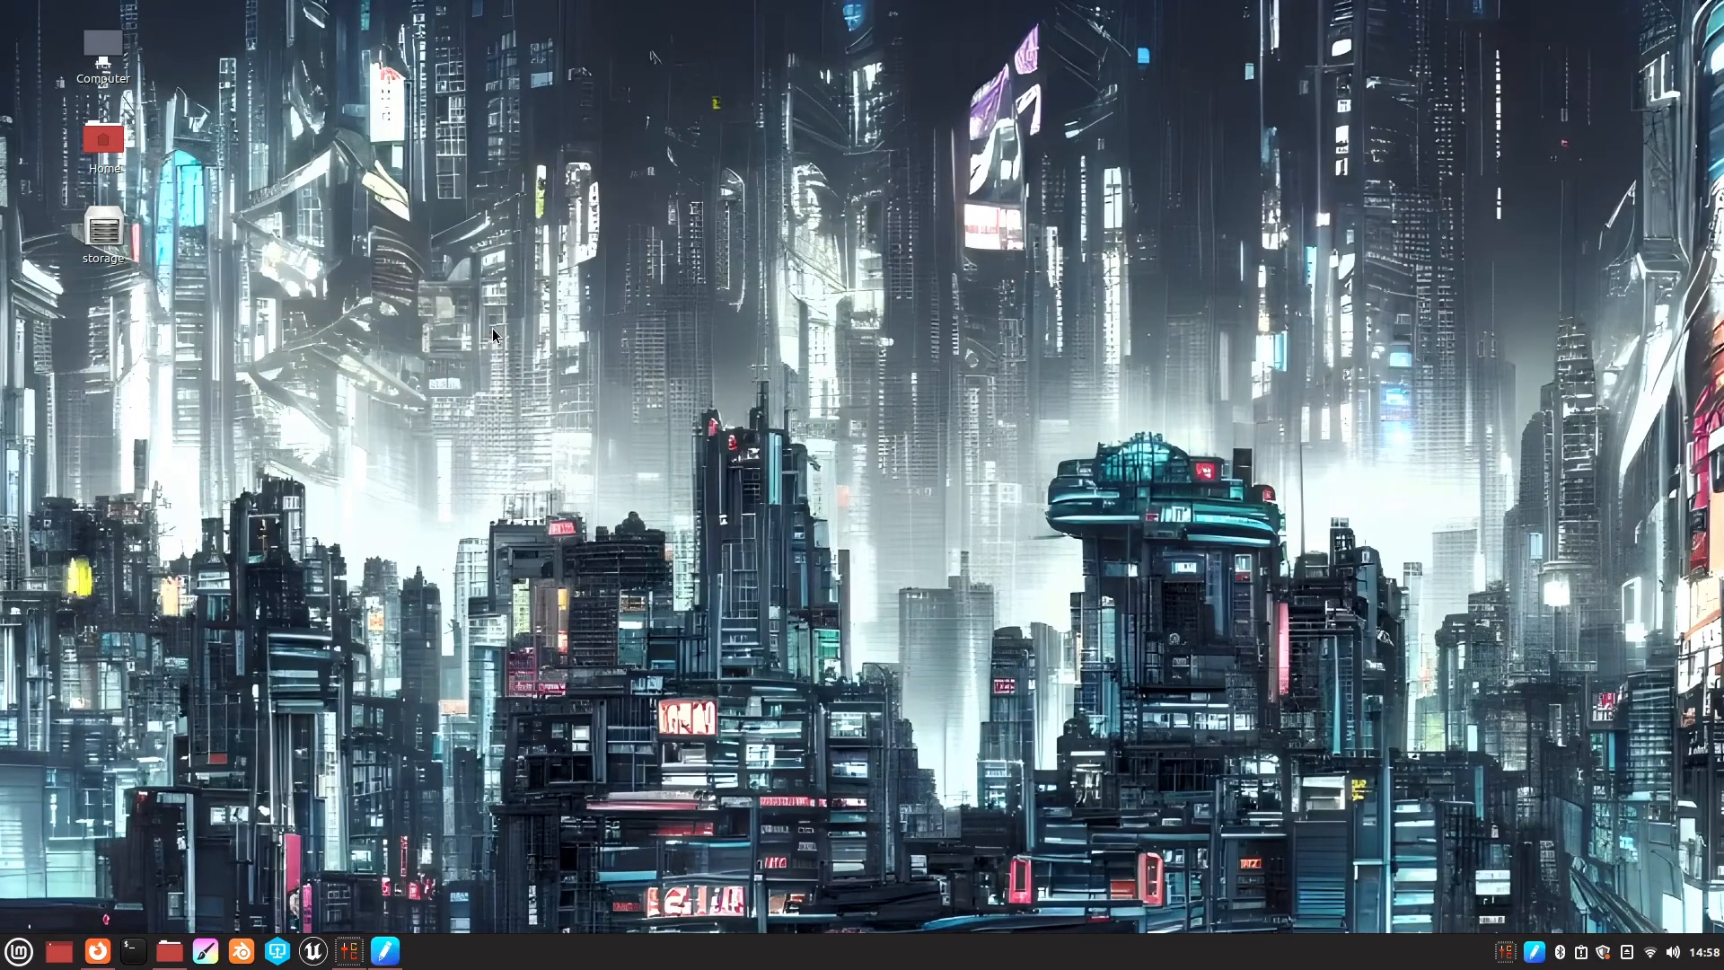
Step: Browse for a custom launcher icon and open the Apps/p4v/lib/P4VResources folder within the home folder
{"action": "left_click", "coordinate": [710, 460]}
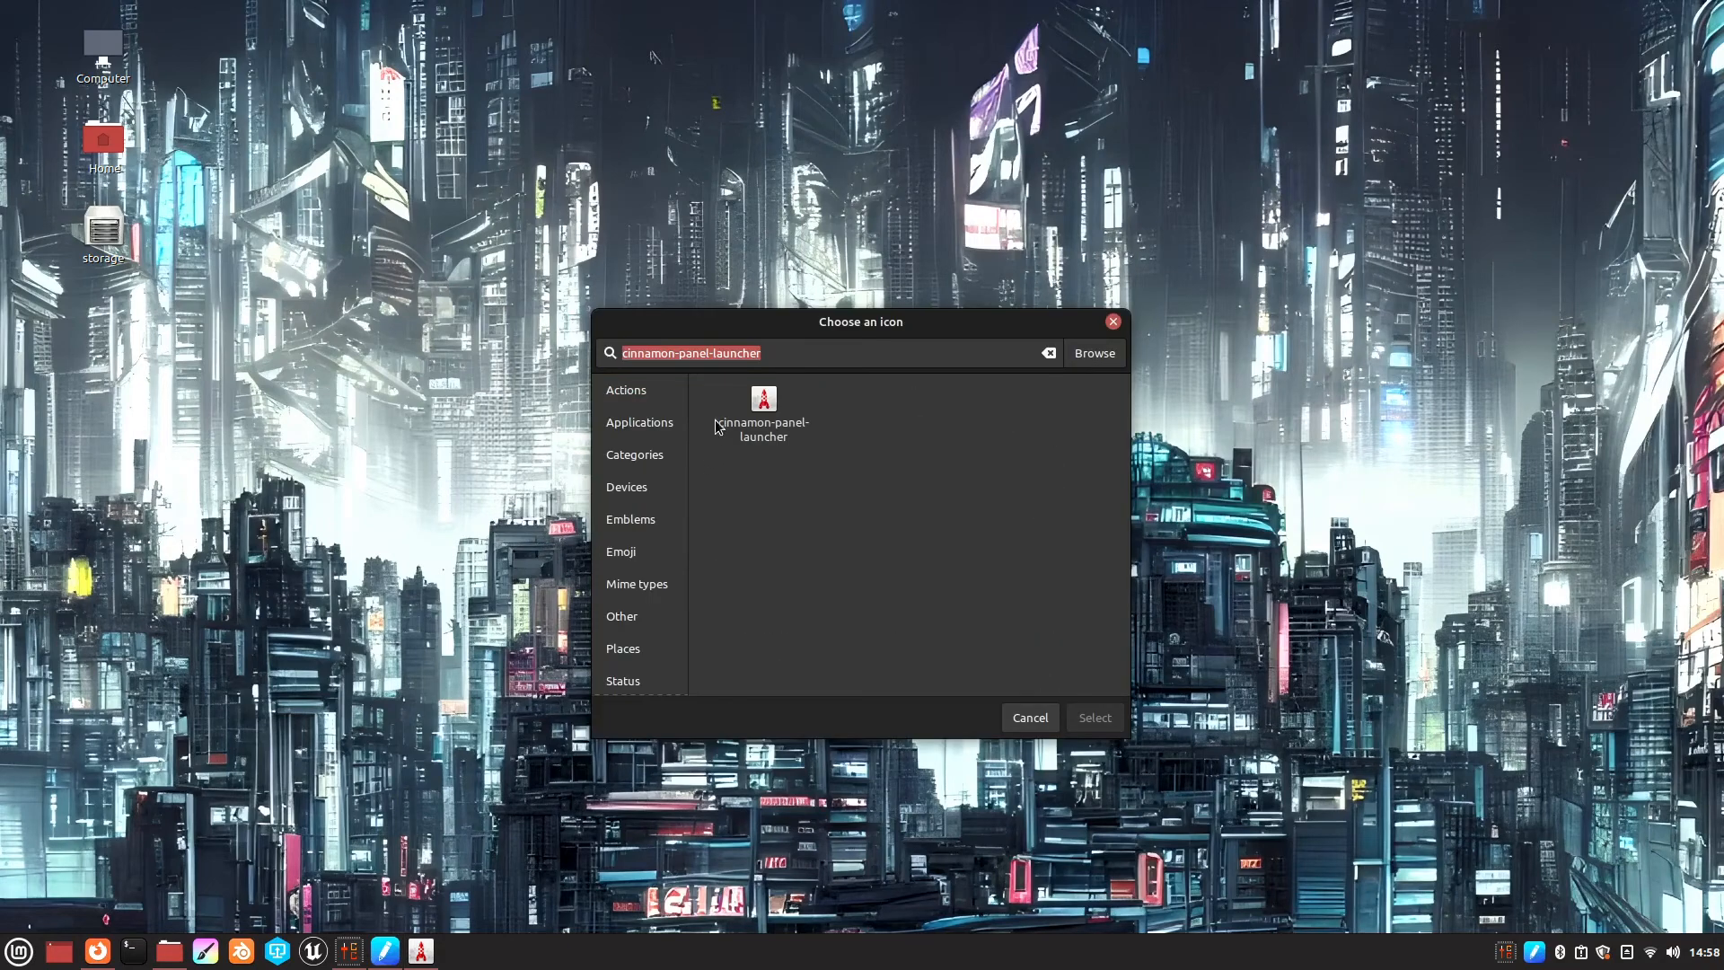
{"action": "left_click", "coordinate": [1092, 354]}
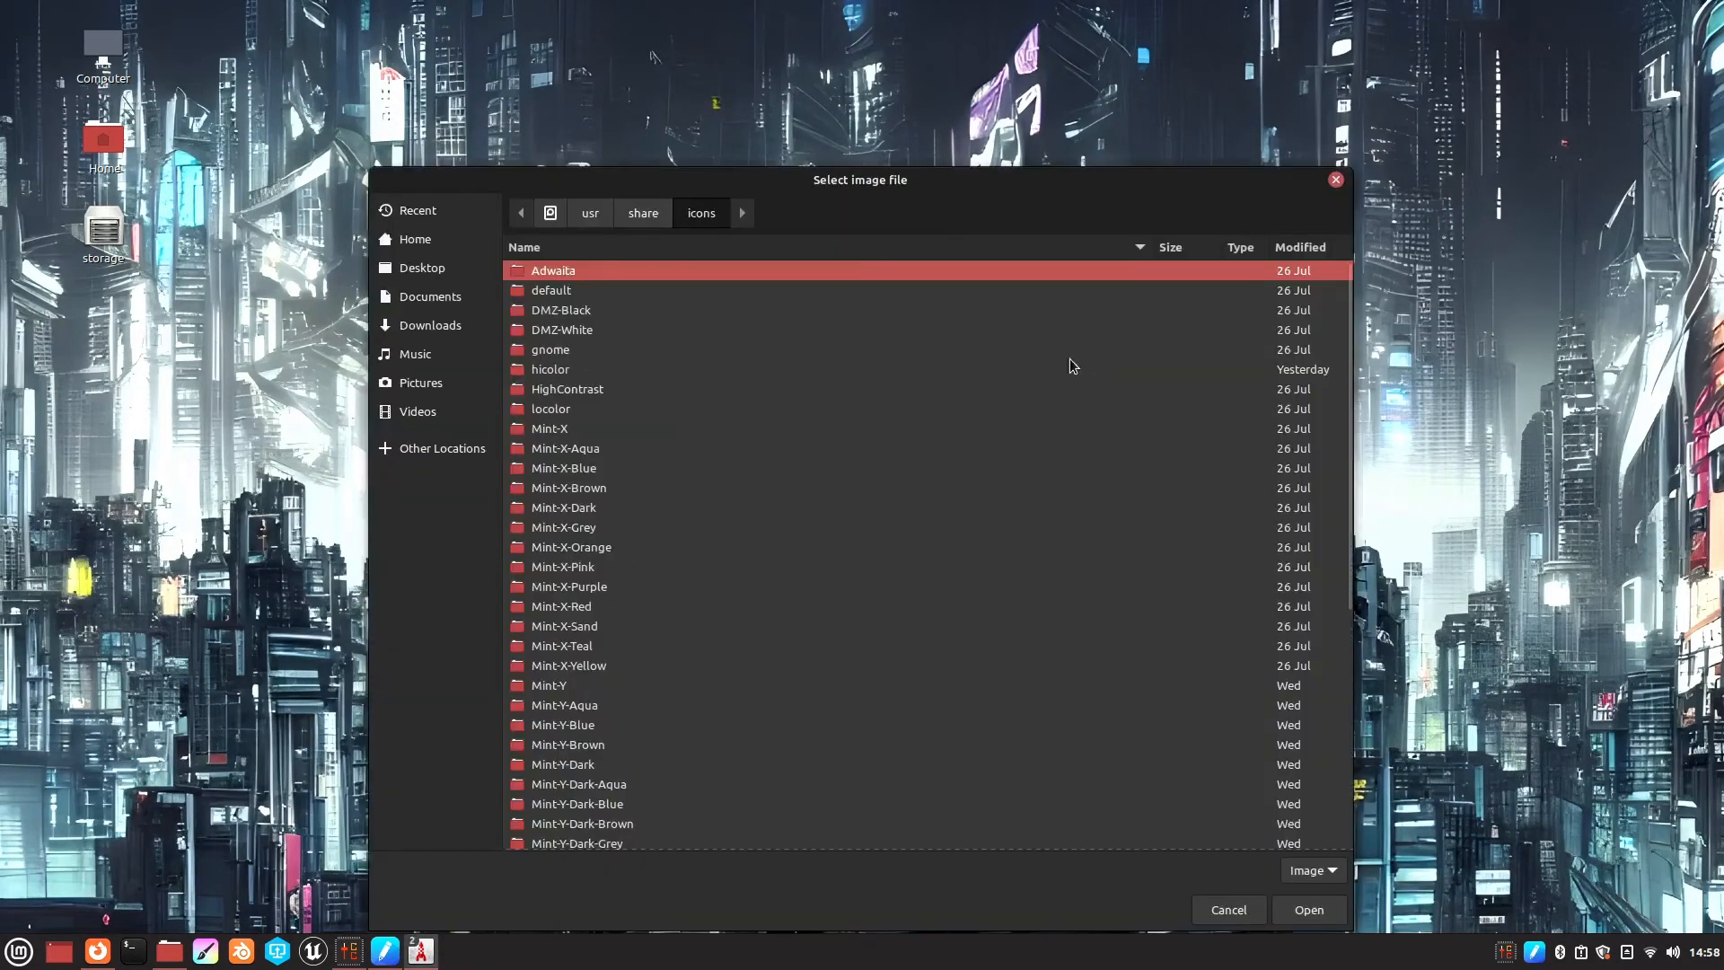
{"action": "left_click", "coordinate": [429, 240]}
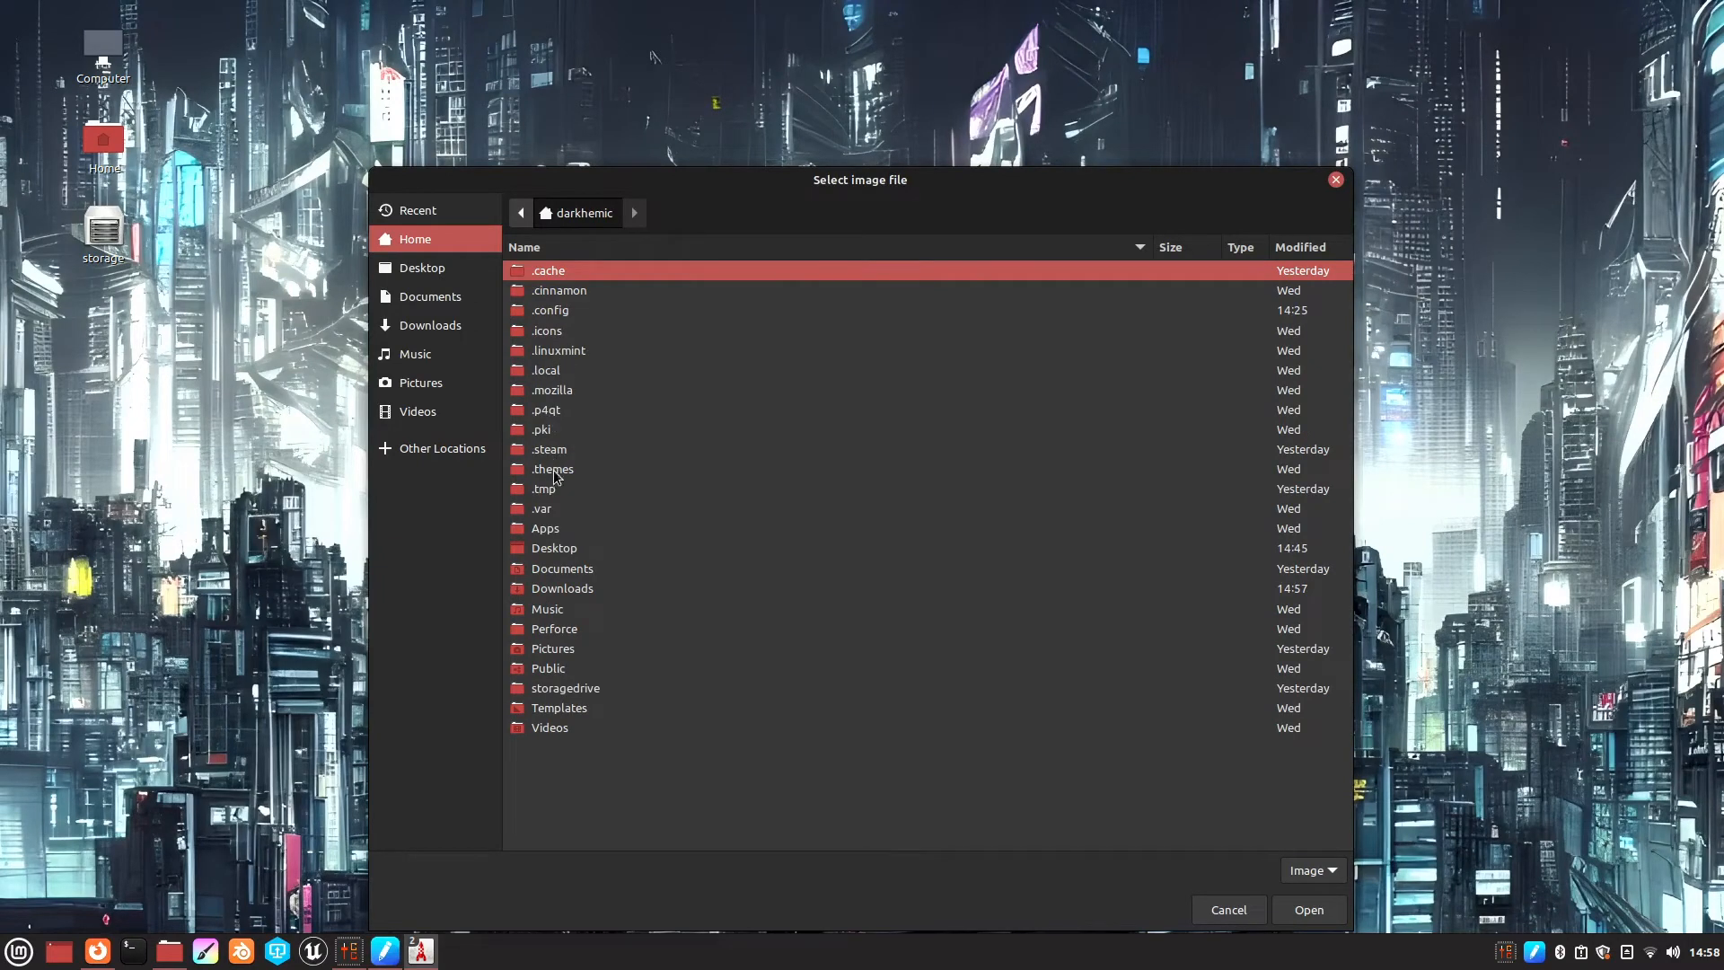
{"action": "double_click", "coordinate": [542, 530]}
{"action": "double_click", "coordinate": [547, 293]}
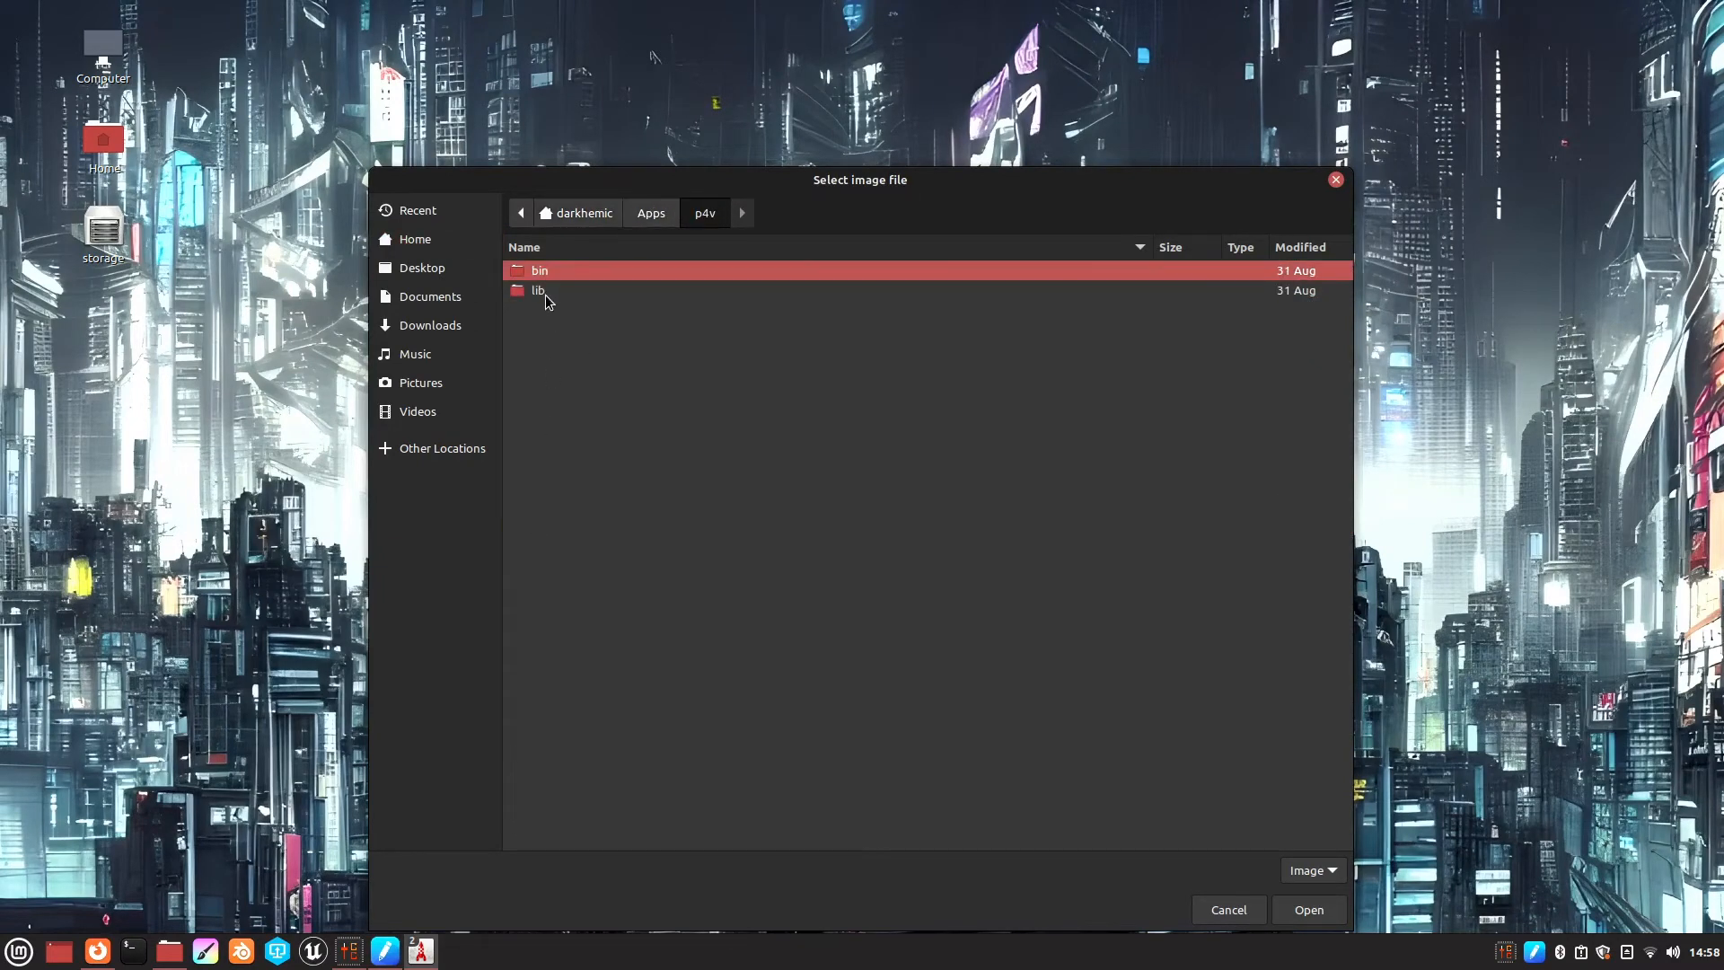
{"action": "double_click", "coordinate": [538, 289]}
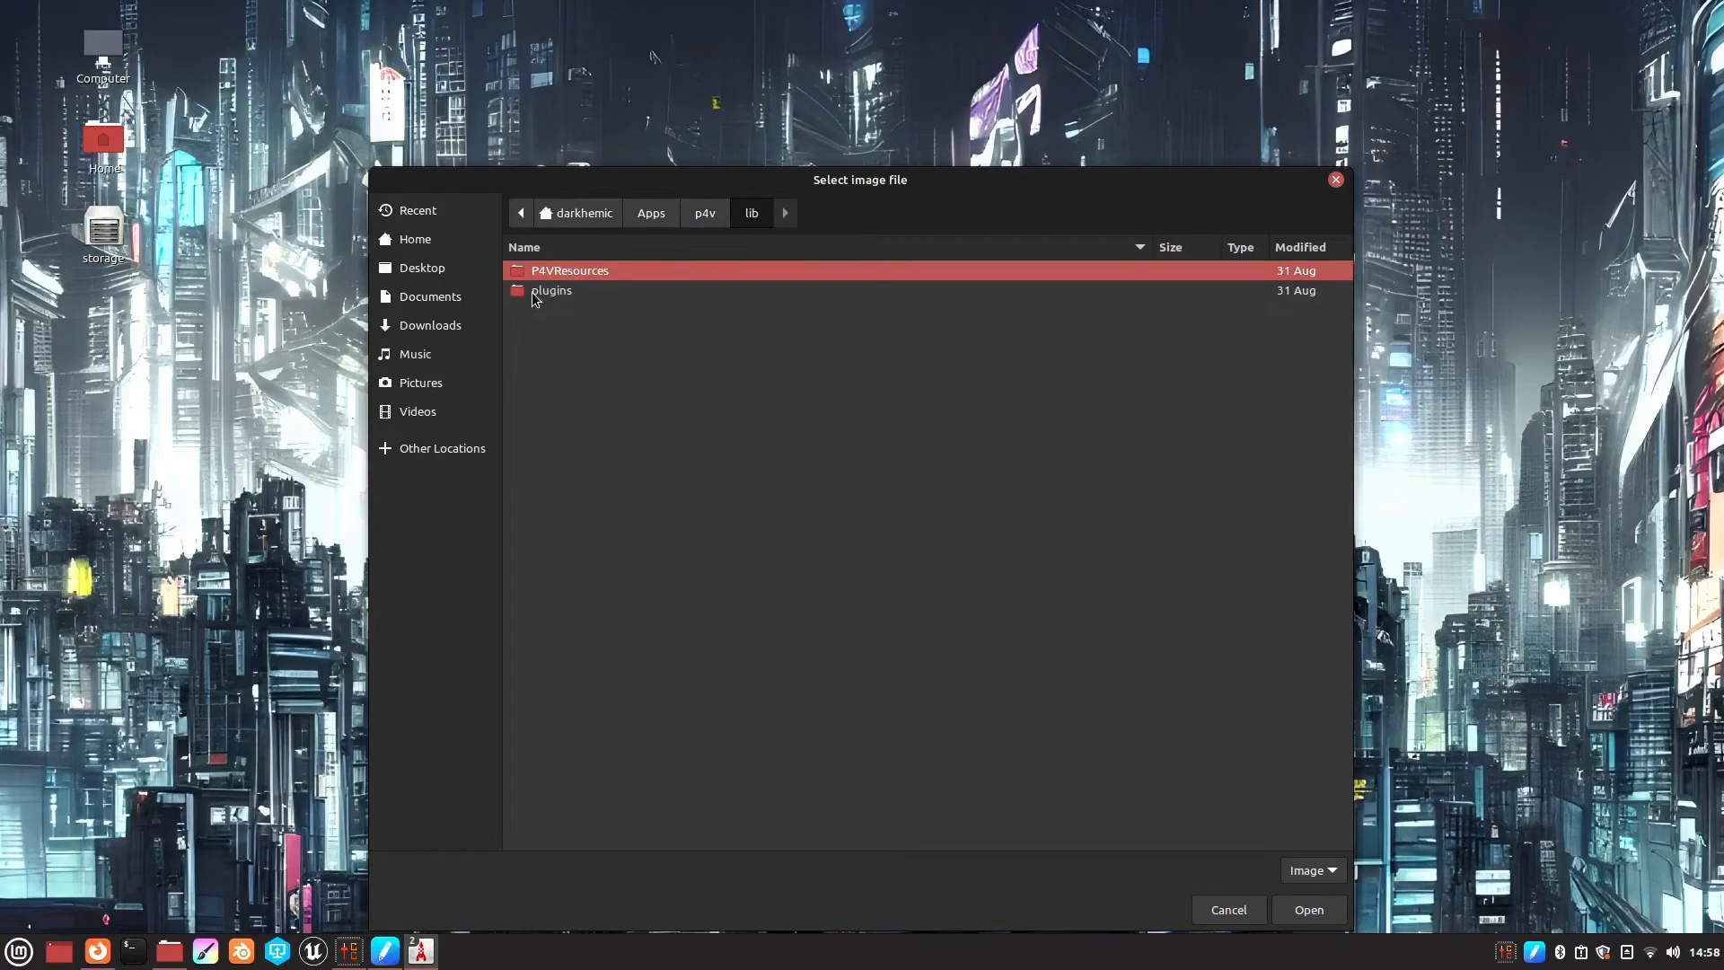
{"action": "double_click", "coordinate": [548, 273]}
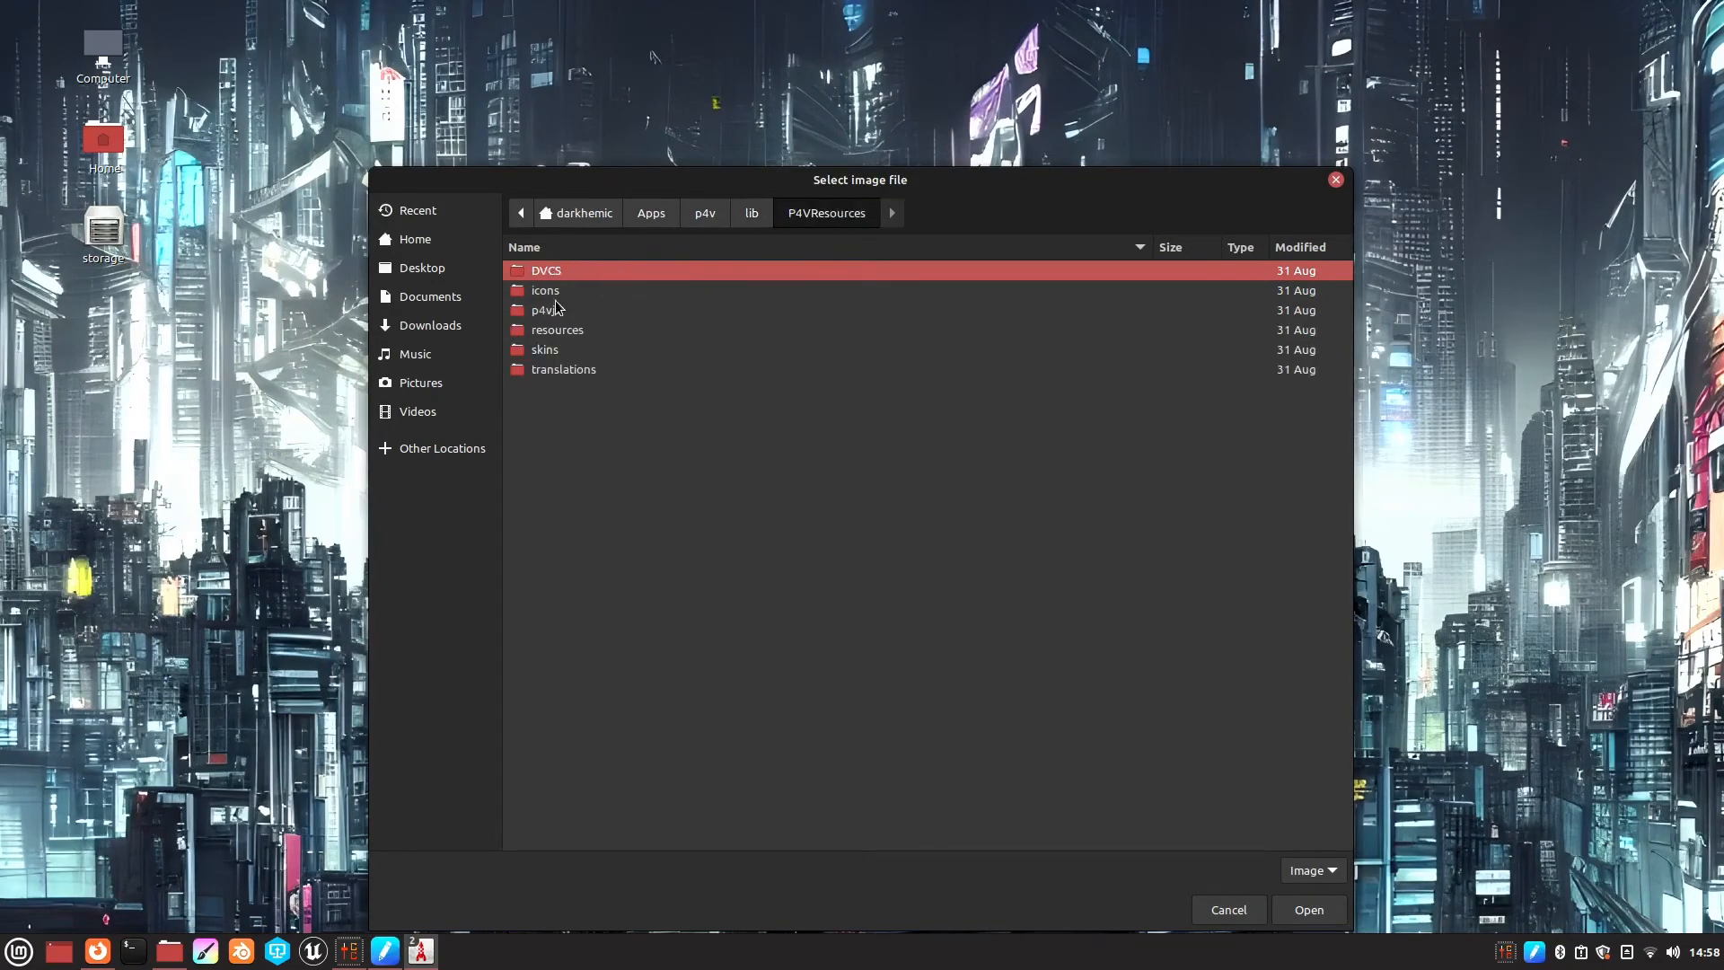
Step: Set p4v.svg from the icons folder as the new launcher's icon
{"action": "left_click", "coordinate": [550, 296]}
{"action": "double_click", "coordinate": [550, 296]}
{"action": "left_click", "coordinate": [552, 313]}
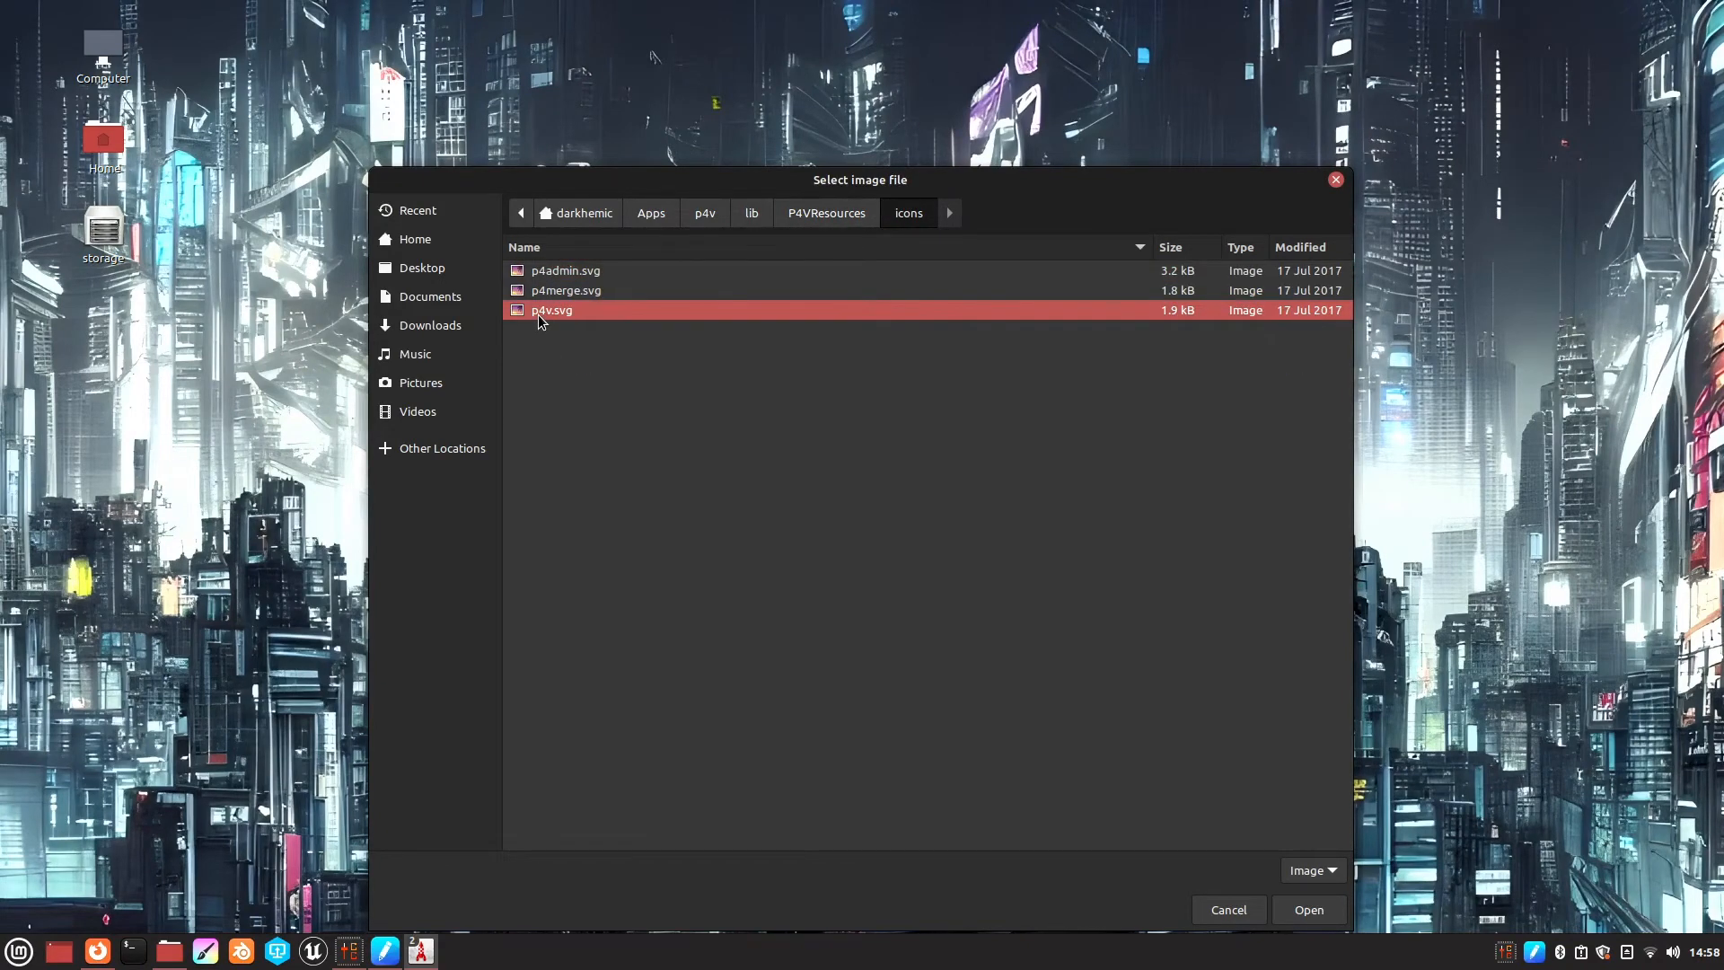
{"action": "left_click", "coordinate": [1325, 912]}
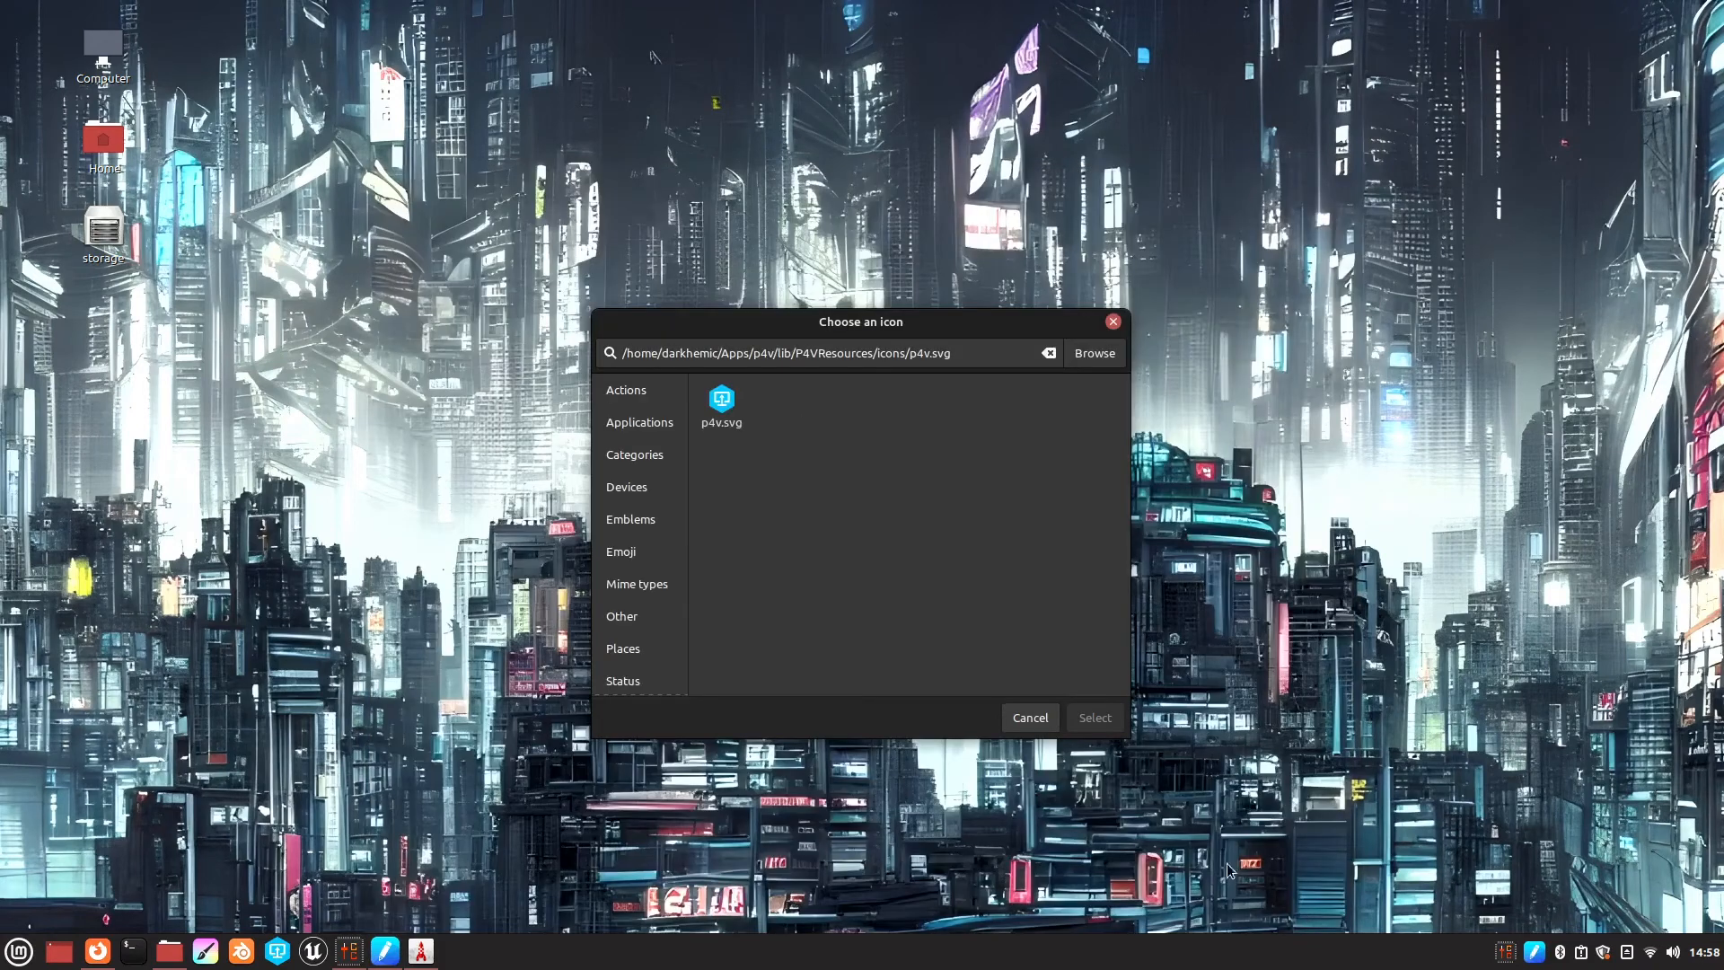
{"action": "left_click", "coordinate": [732, 388]}
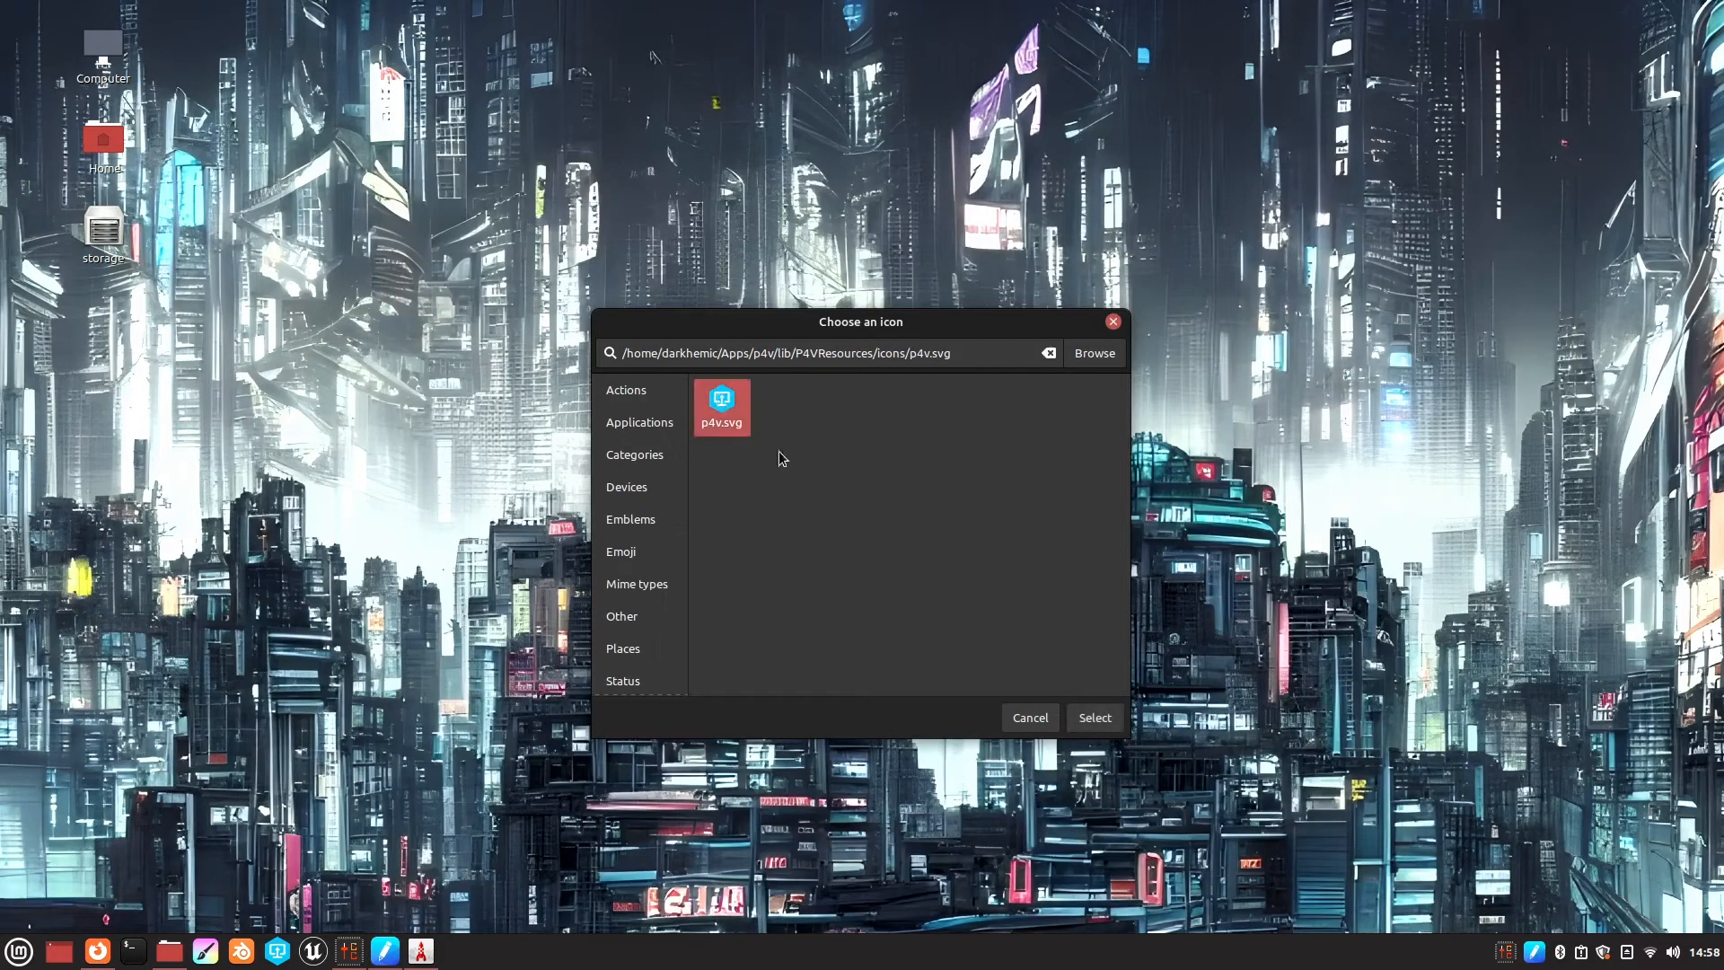
{"action": "left_click", "coordinate": [1095, 717]}
Step: Name the launcher helixp4v, choose the p4v program in Apps/p4v/bin as its command, and cancel the launcher's creation
{"action": "left_click", "coordinate": [950, 428]}
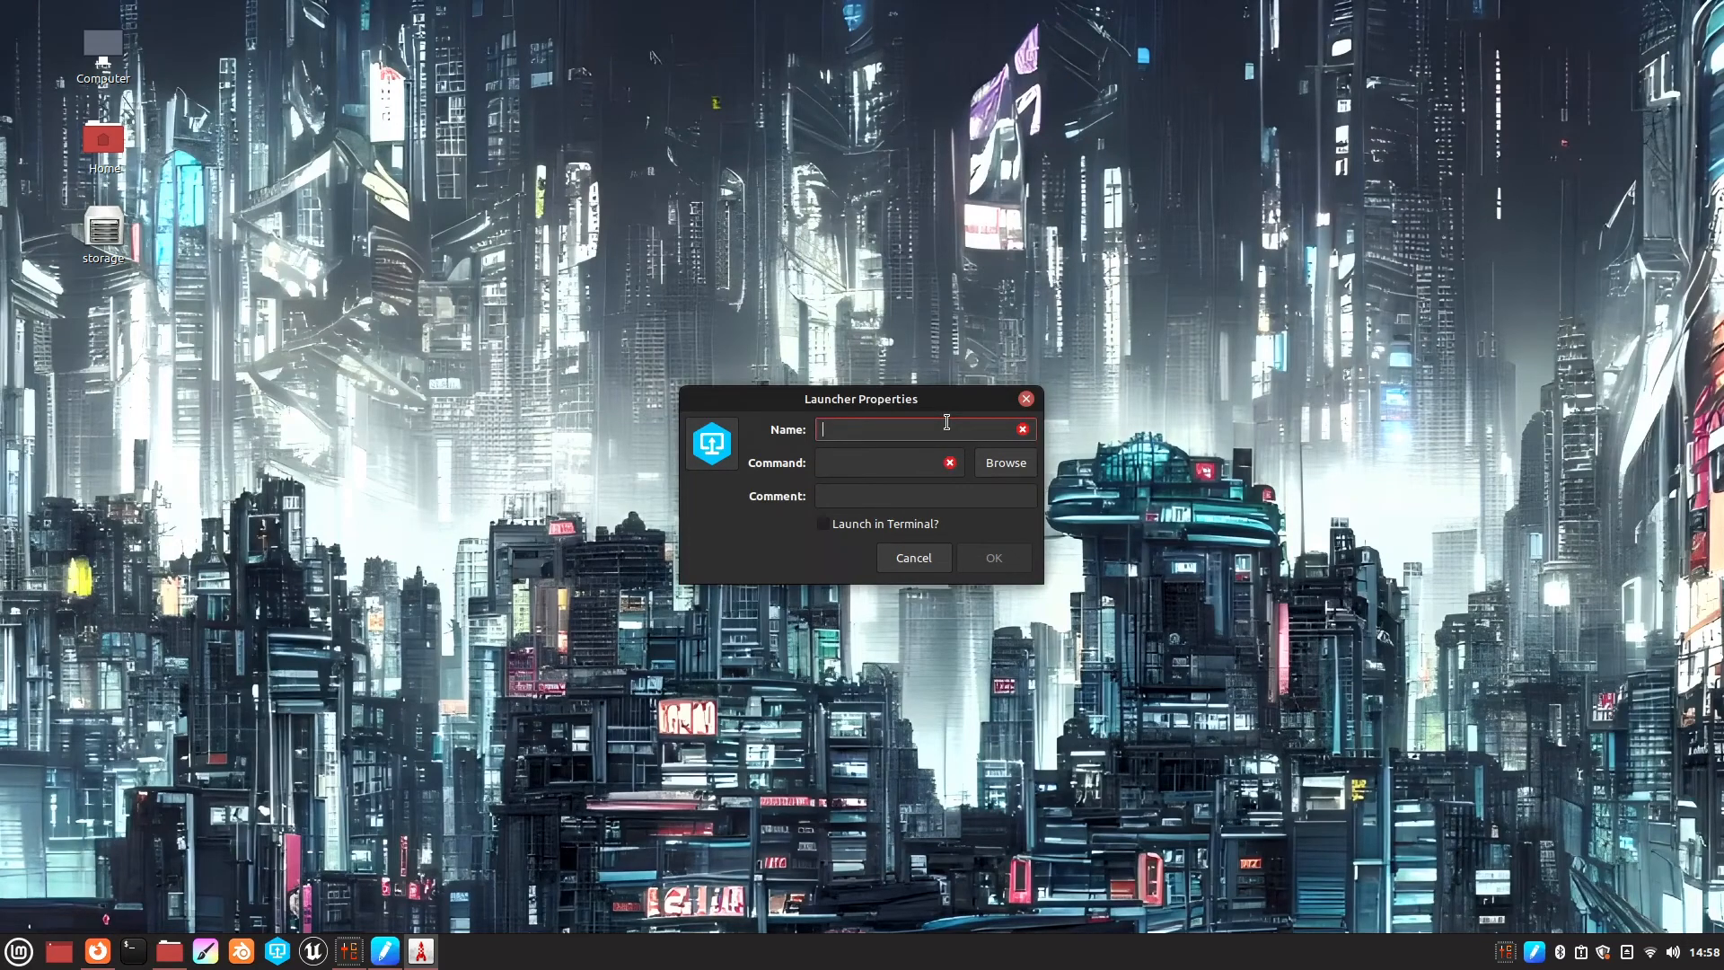
{"action": "type", "text": "helixp4v"}
{"action": "left_click", "coordinate": [1004, 462]}
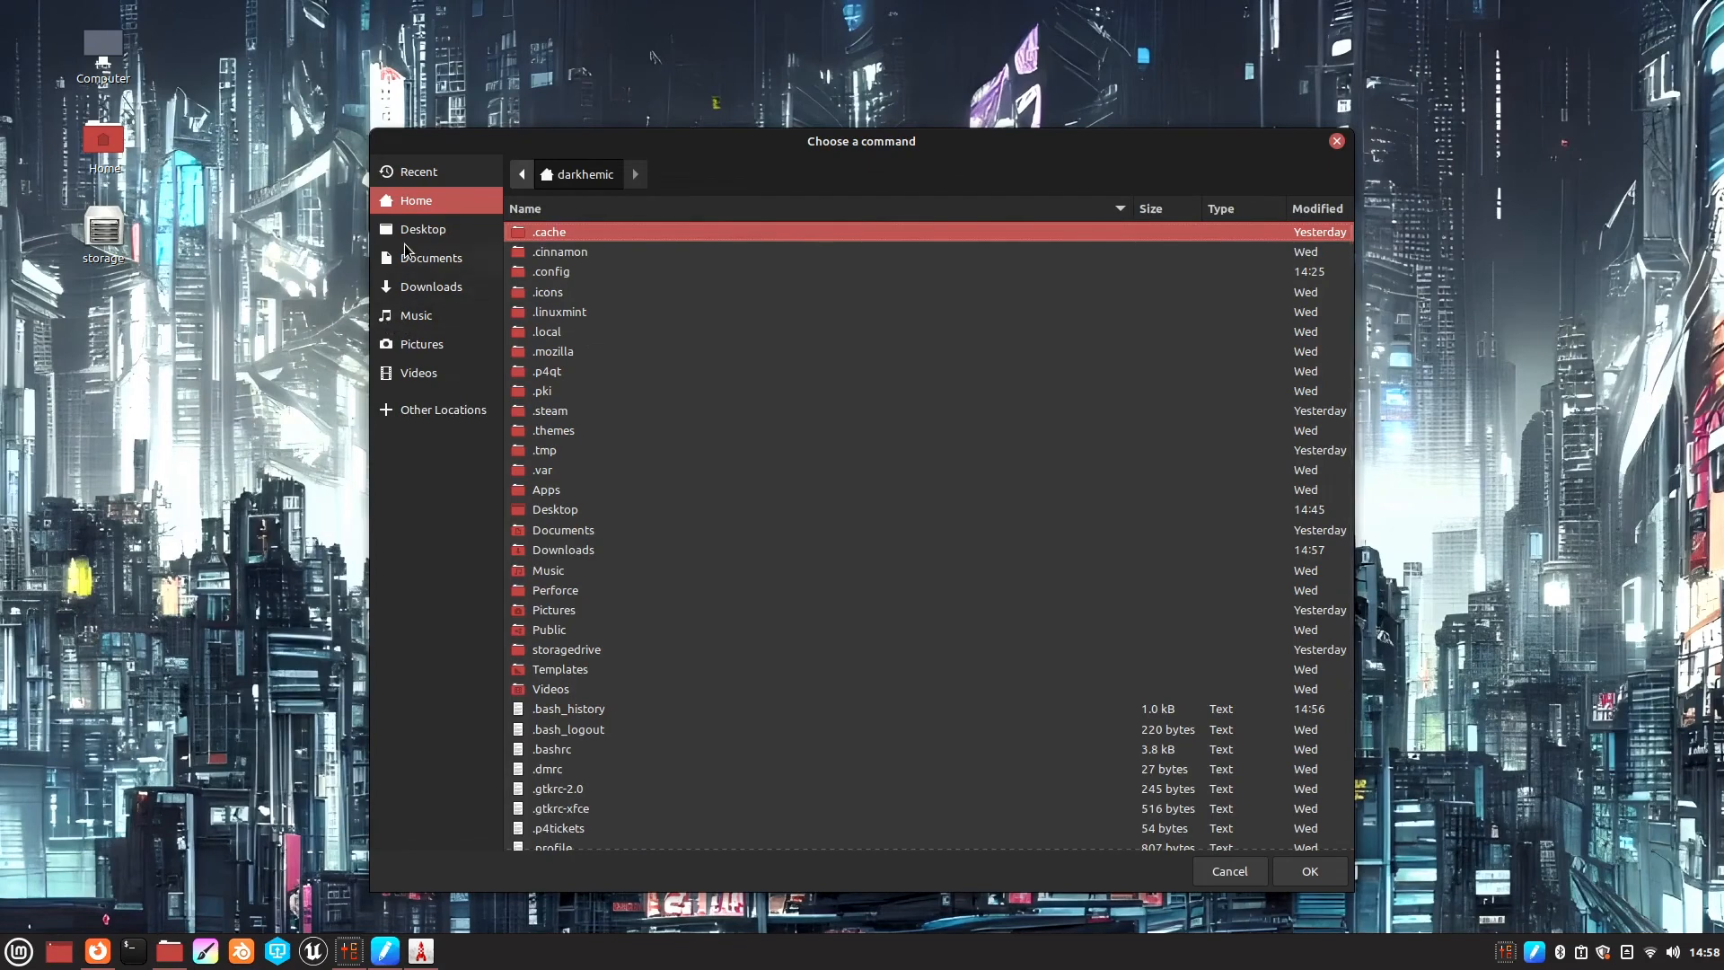
{"action": "double_click", "coordinate": [539, 489]}
{"action": "double_click", "coordinate": [542, 252]}
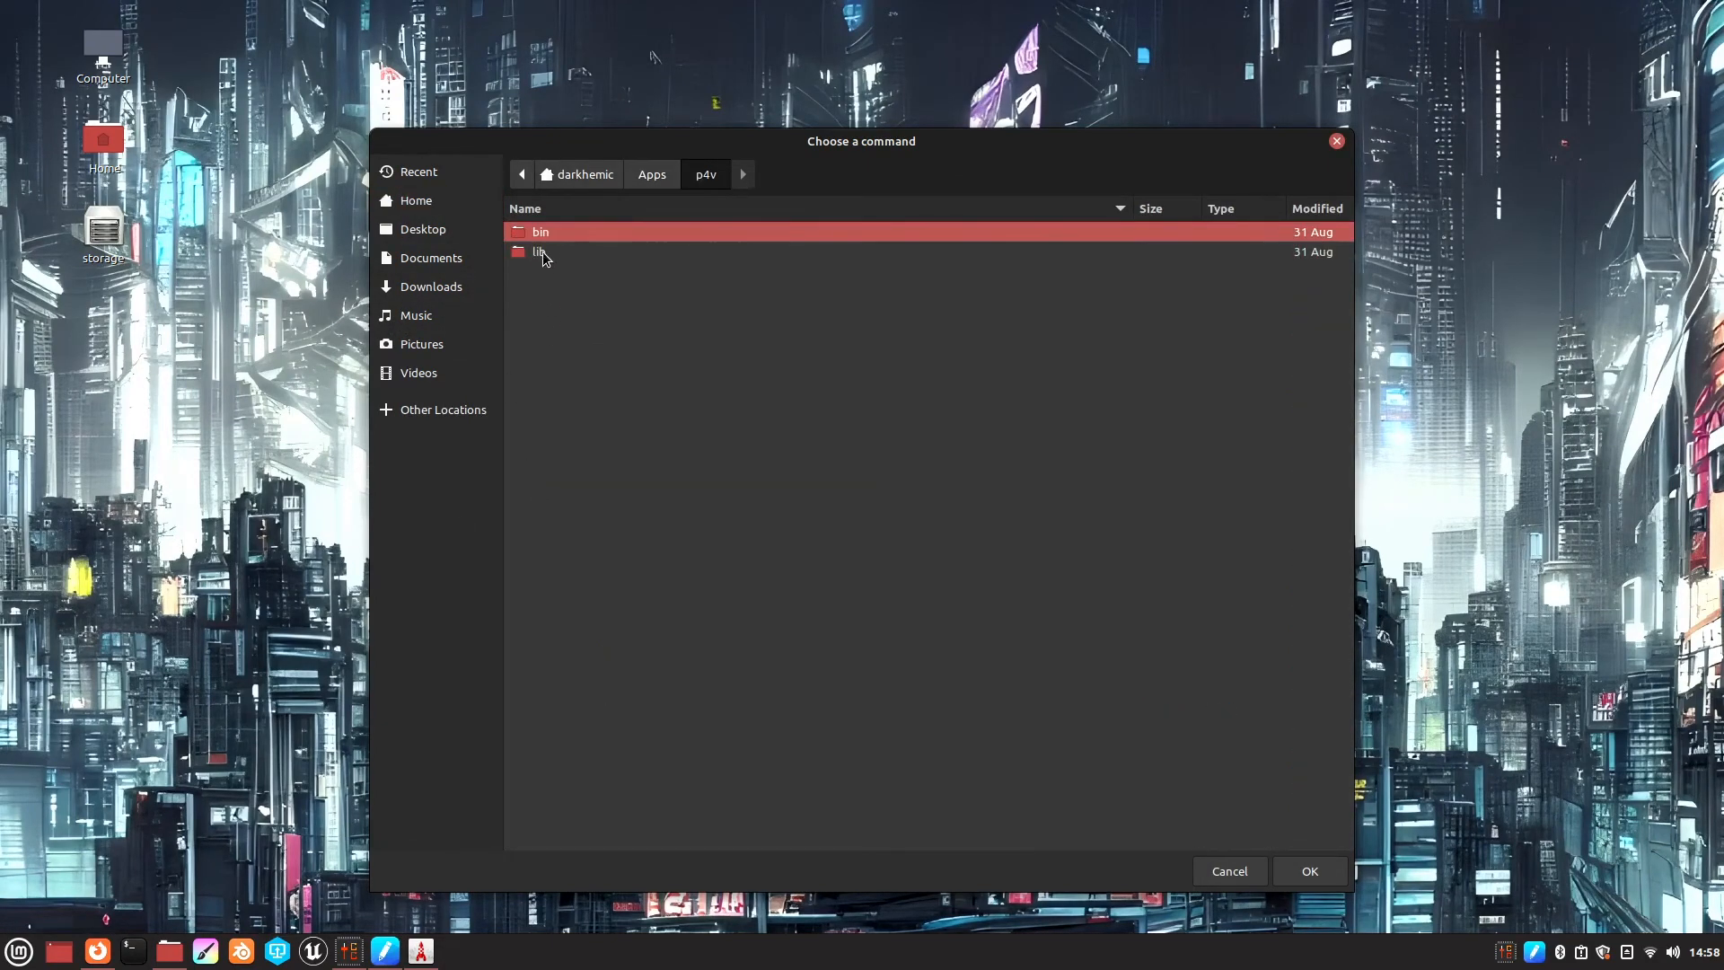
{"action": "left_click", "coordinate": [559, 312]}
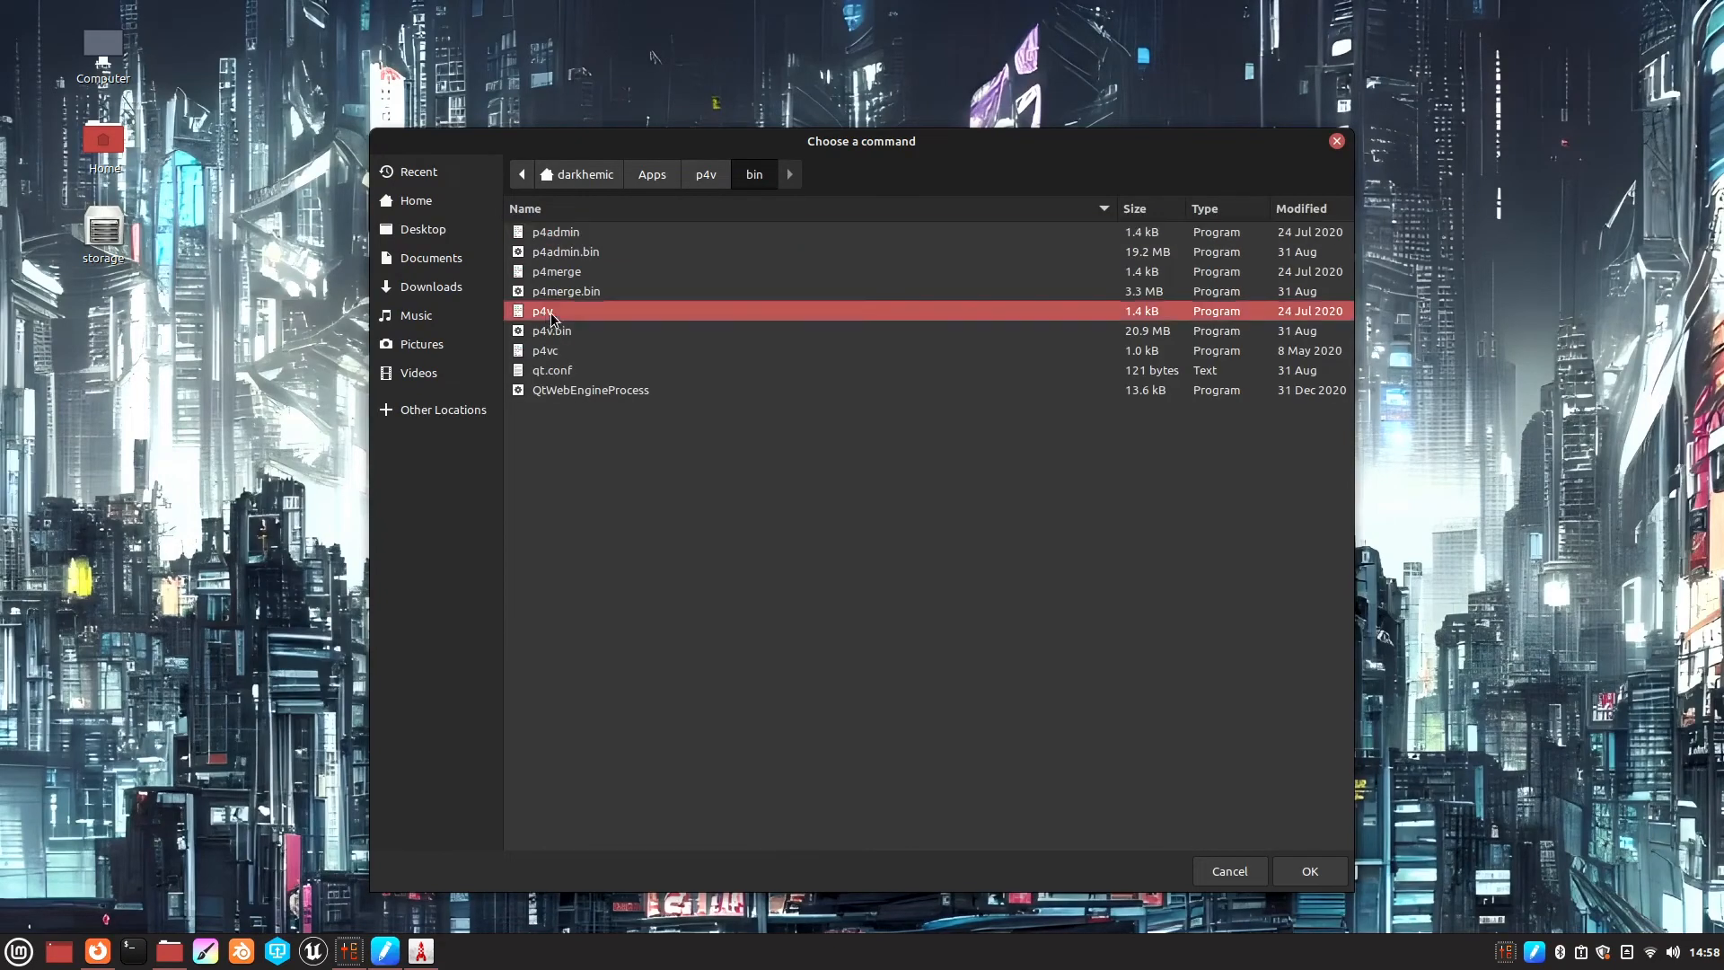
{"action": "left_click", "coordinate": [1319, 879]}
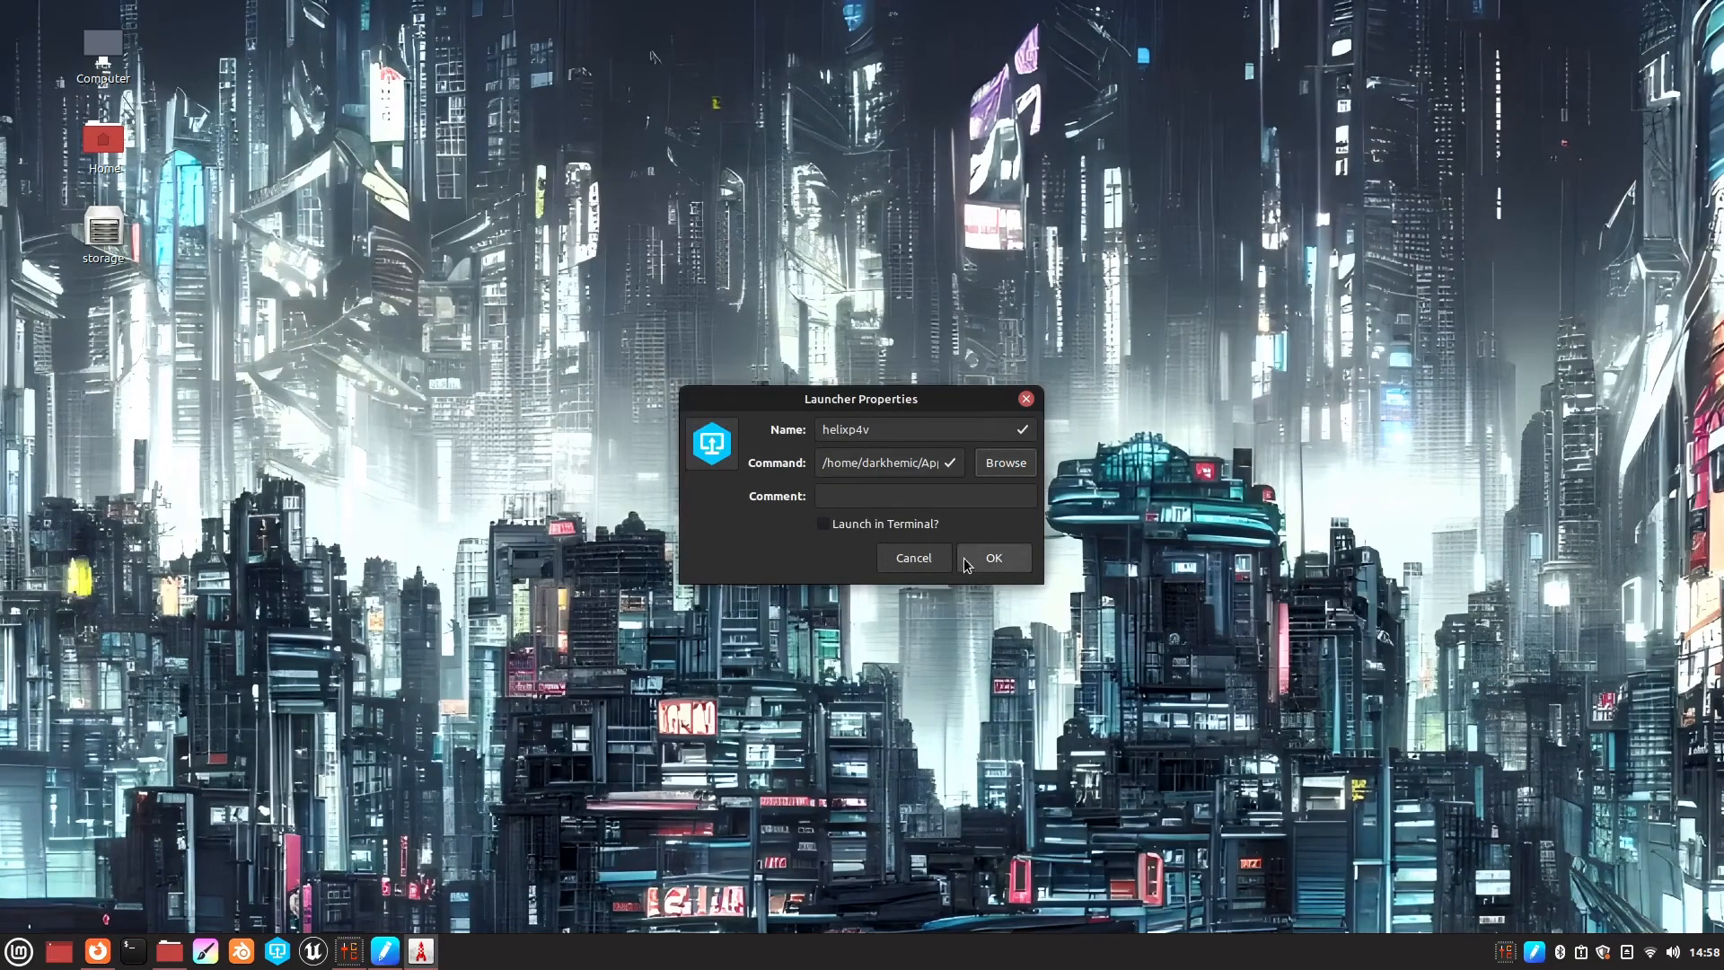
{"action": "left_click", "coordinate": [924, 562]}
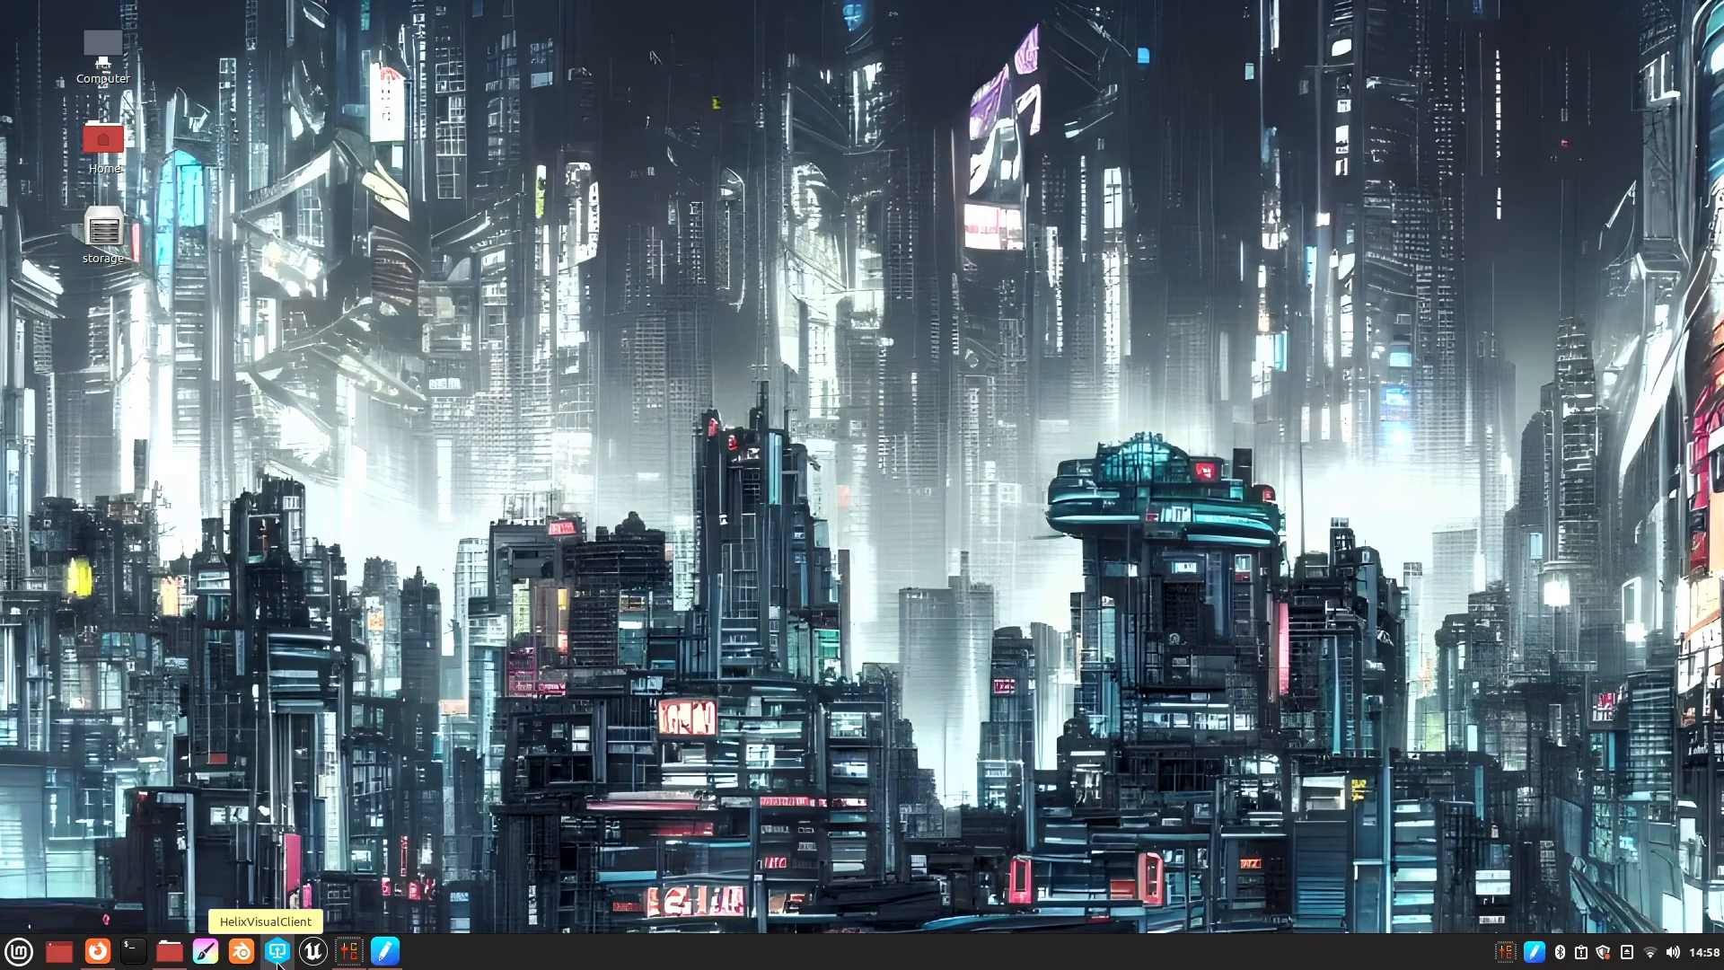
Step: Start P4V from the existing HelixVisualClient launcher and choose to work disconnected
{"action": "left_click", "coordinate": [279, 951]}
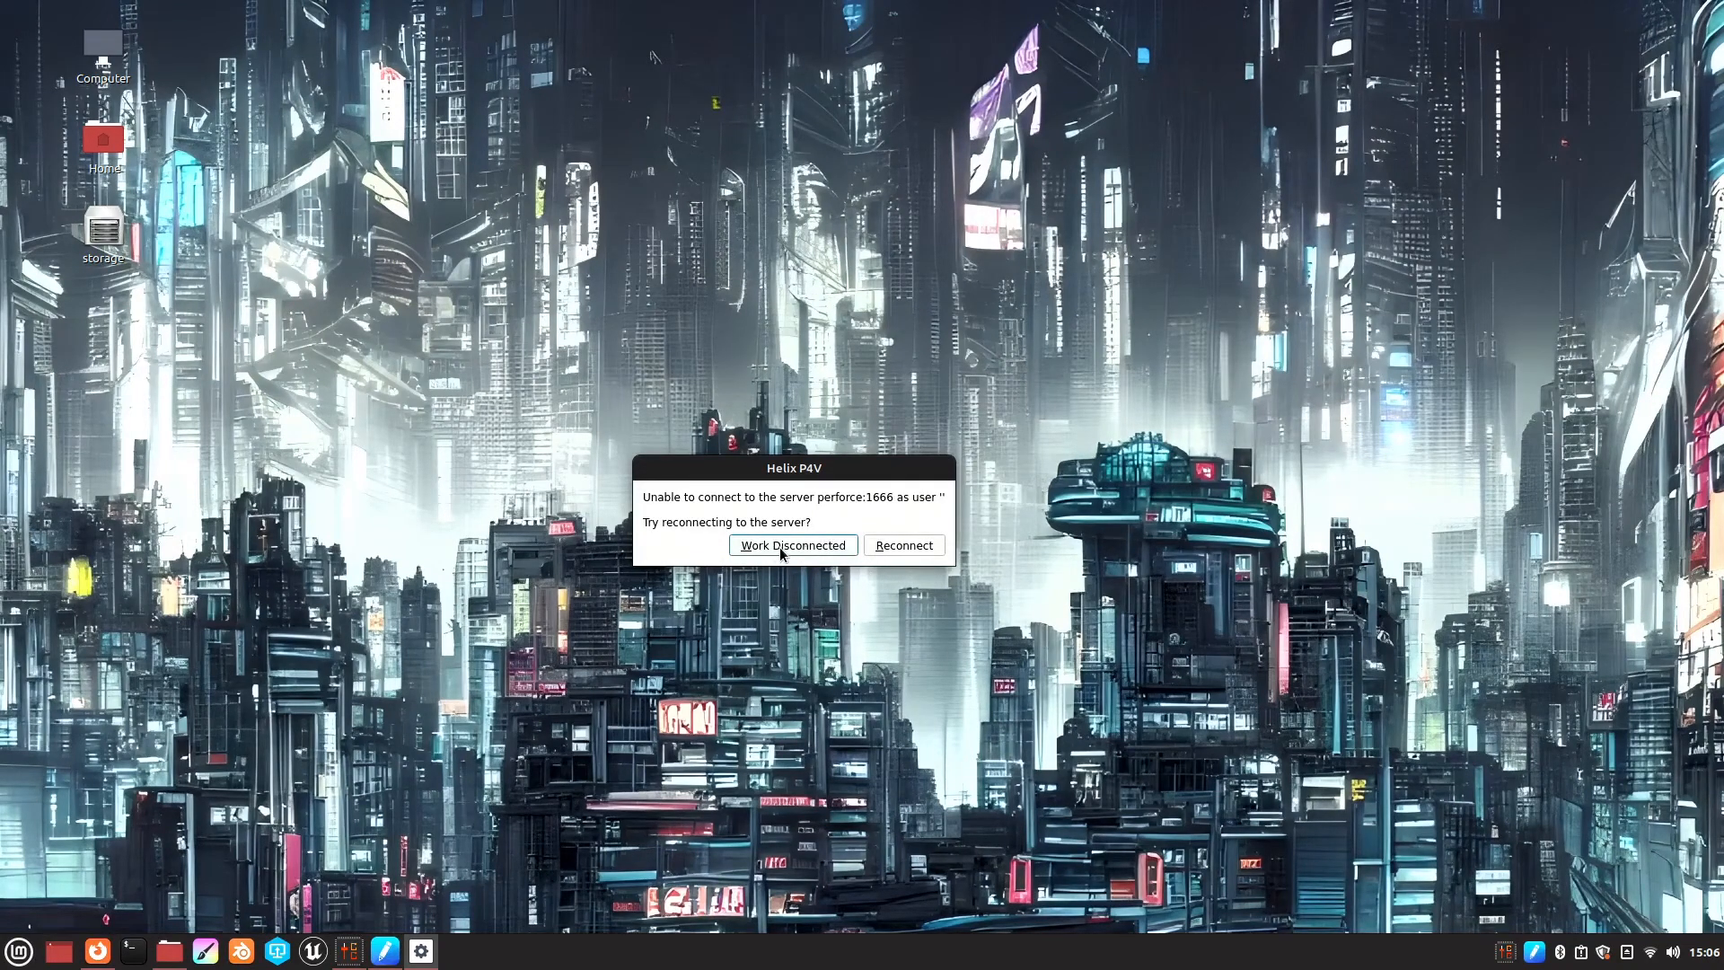
{"action": "left_click", "coordinate": [781, 548]}
{"action": "left_click", "coordinate": [956, 479]}
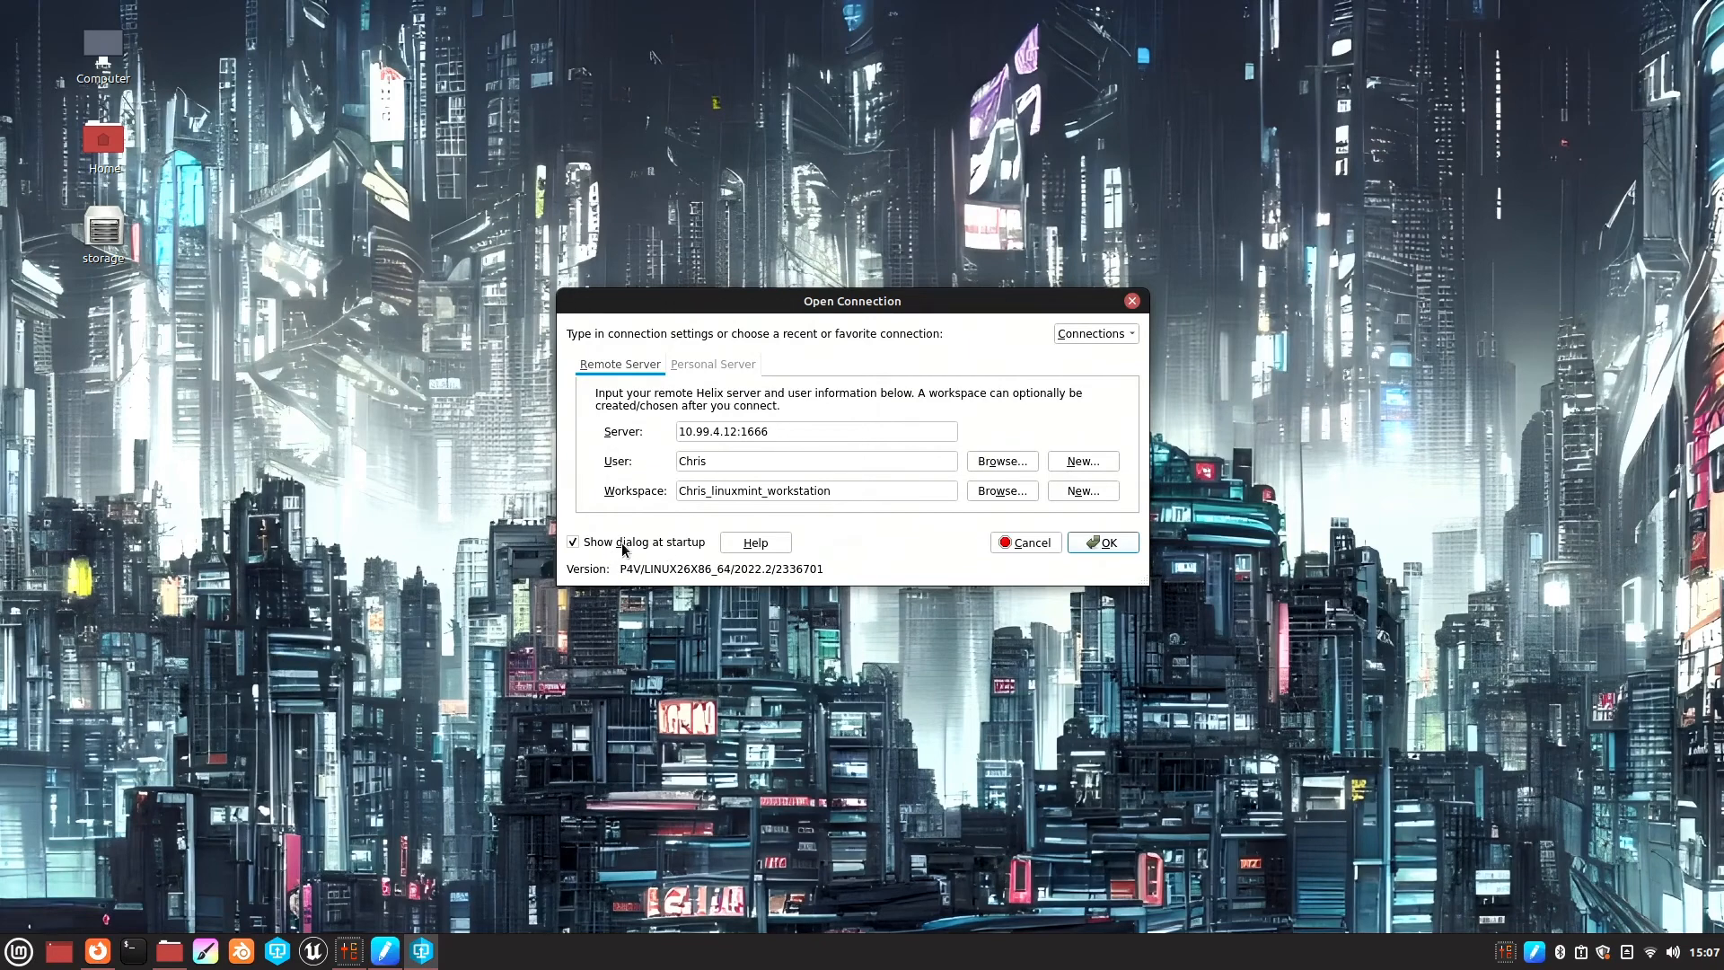
Step: Move the Open Connection dialog aside and choose the recent connection for server 10.99.4.12:1666
{"action": "left_click", "coordinate": [1113, 545]}
{"action": "left_click_drag", "start_coordinate": [907, 304], "coordinate": [1309, 129]}
{"action": "left_click", "coordinate": [1516, 161]}
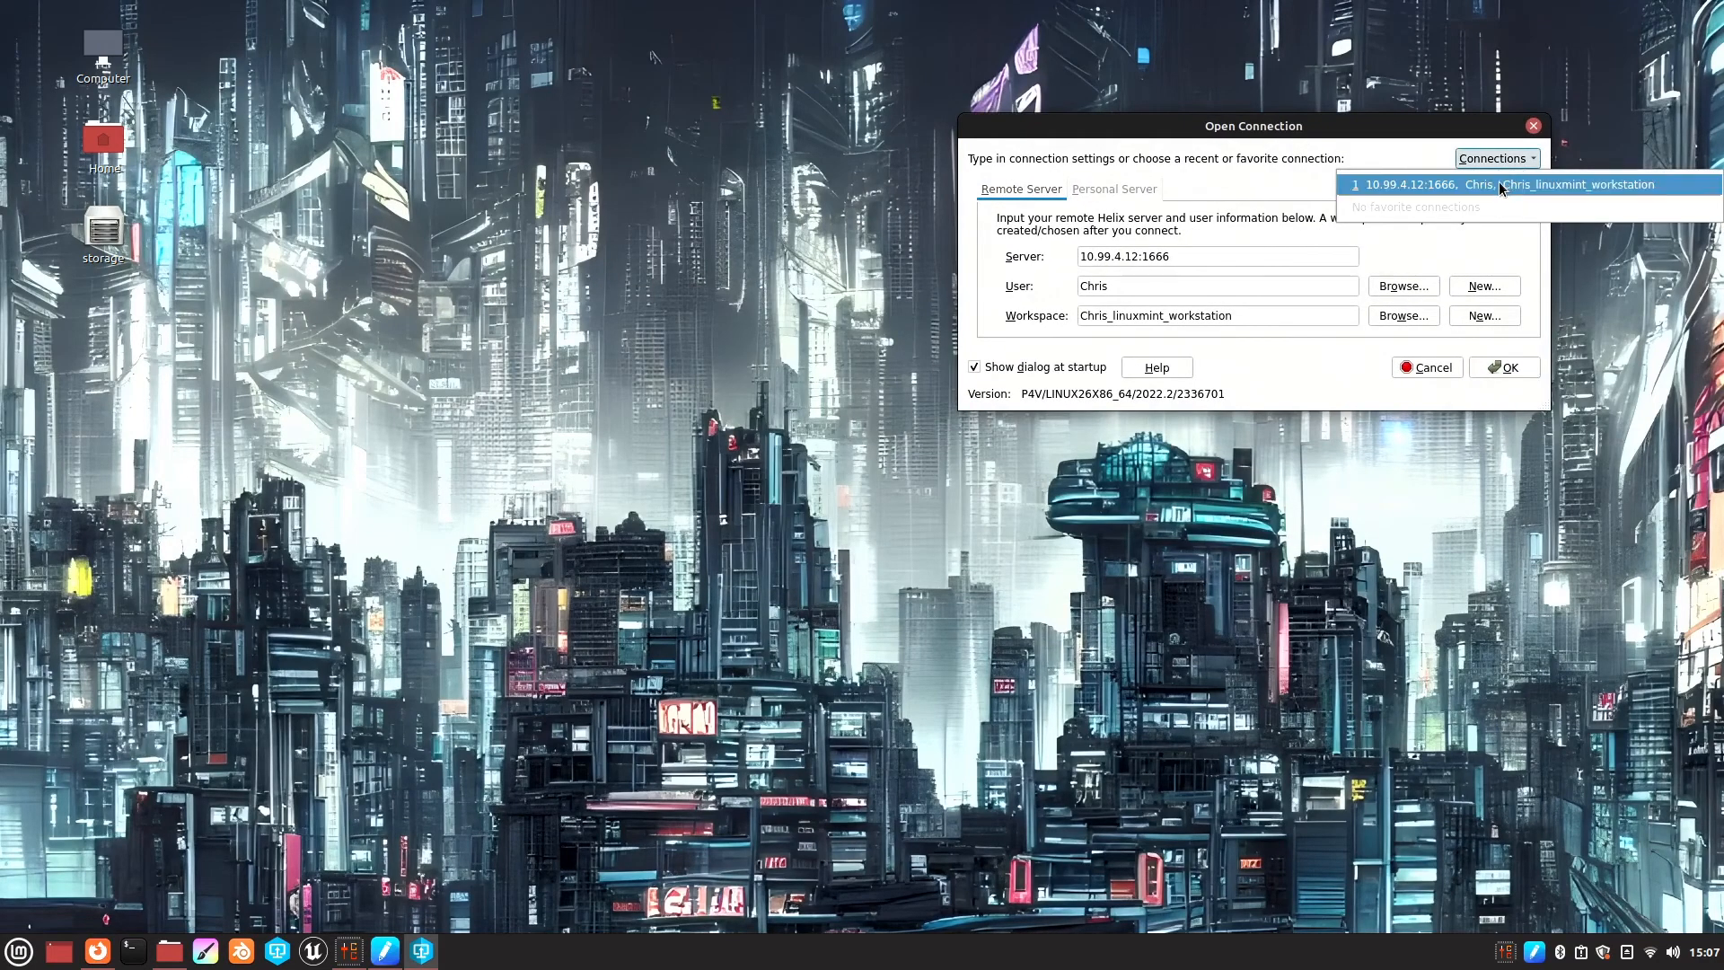
{"action": "left_click", "coordinate": [1500, 184]}
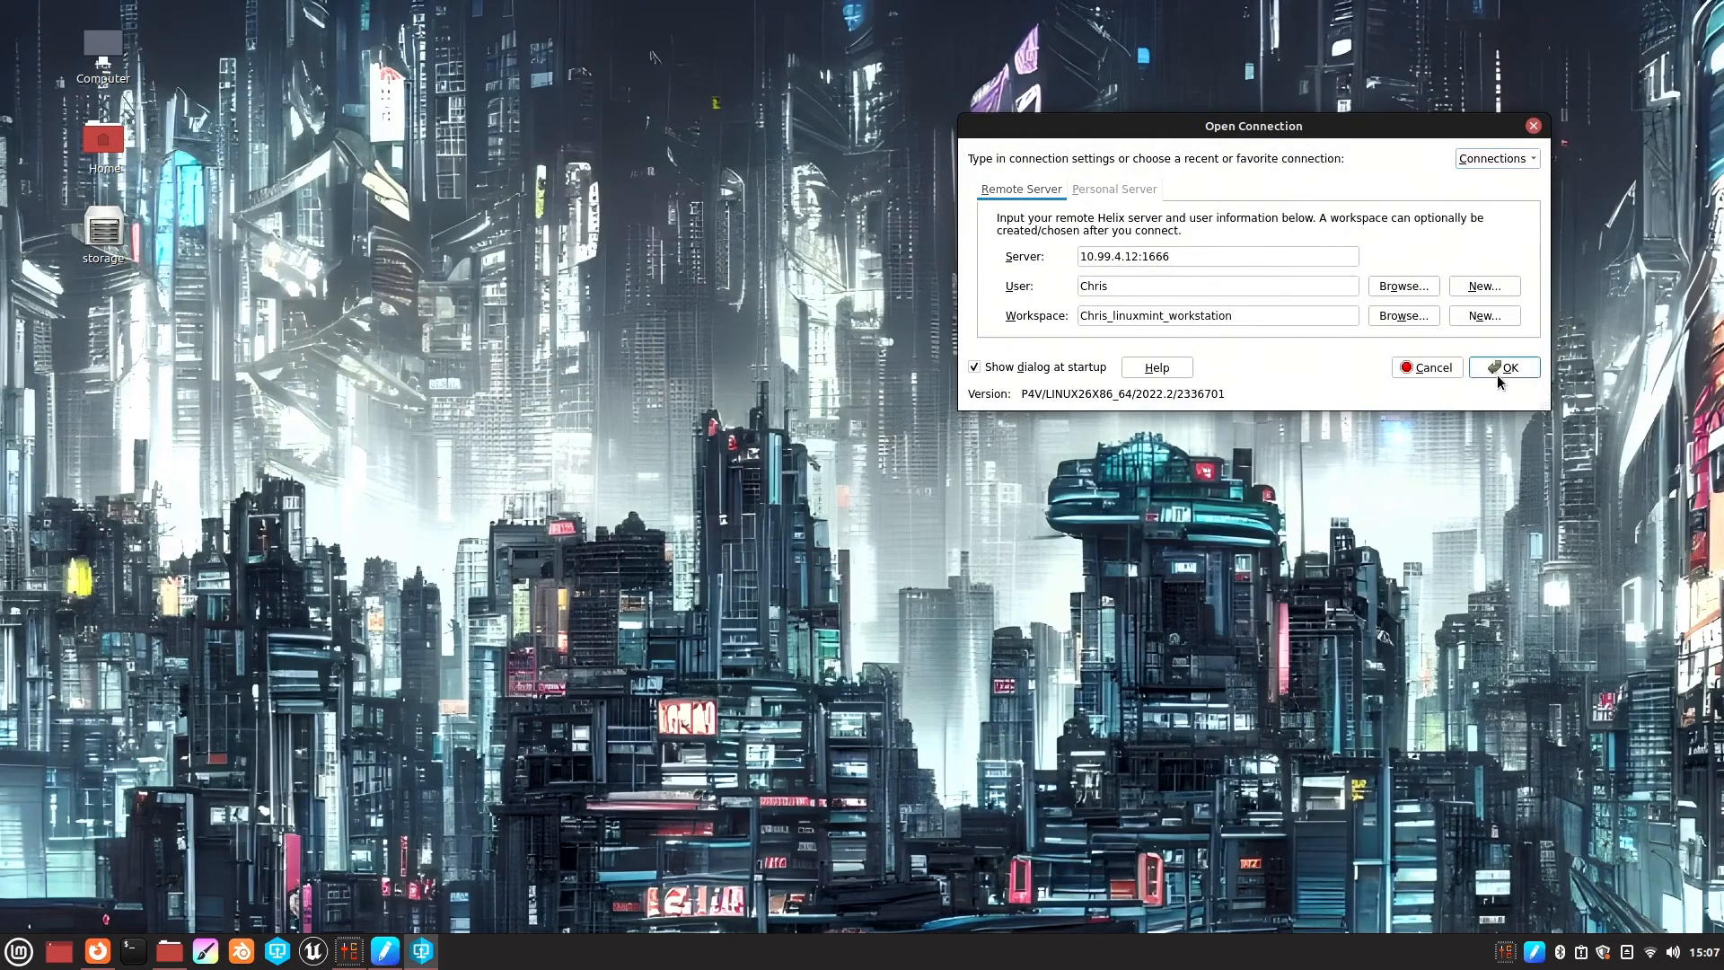